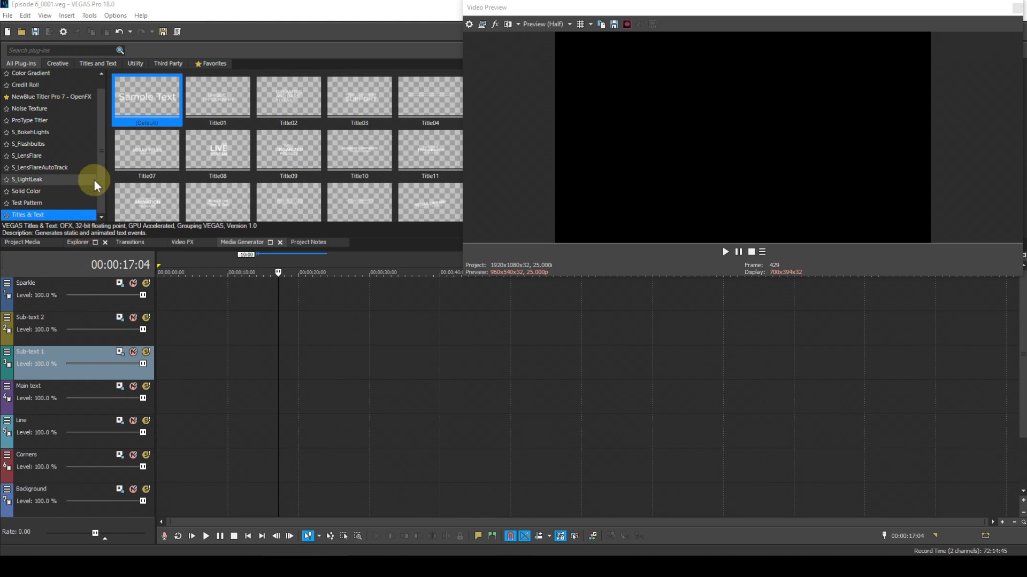
# Add a Color Gradient event with the Sunburst preset at the start of the Background track.
pyautogui.click(53, 76)
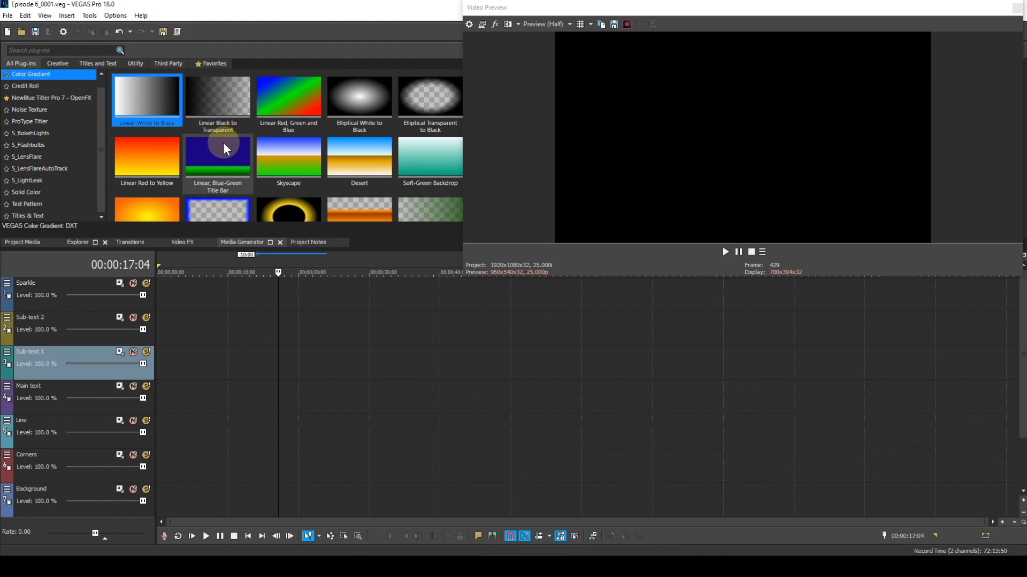
pyautogui.scroll(-1, 224, 146)
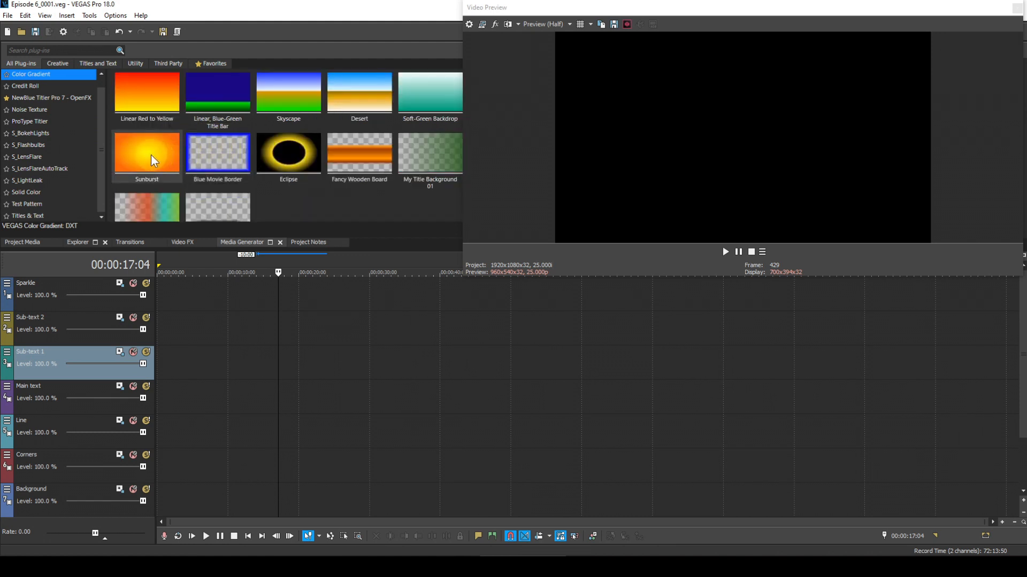
pyautogui.moveTo(150, 155); pyautogui.dragTo(158, 489)
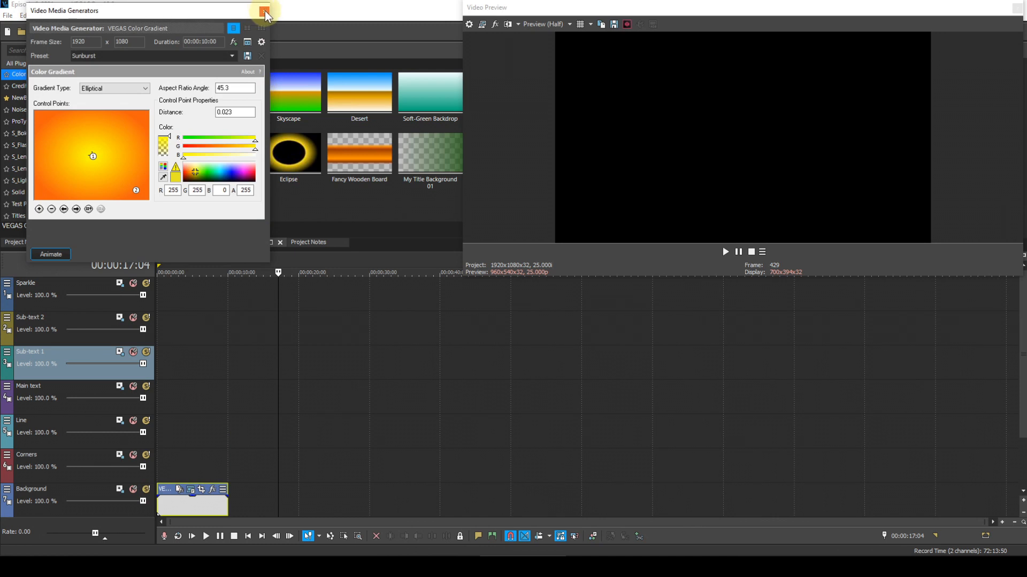
# Set the gradient's duration to 00:00:12:09 and extend its timeline event to the full new length.
pyautogui.click(214, 40)
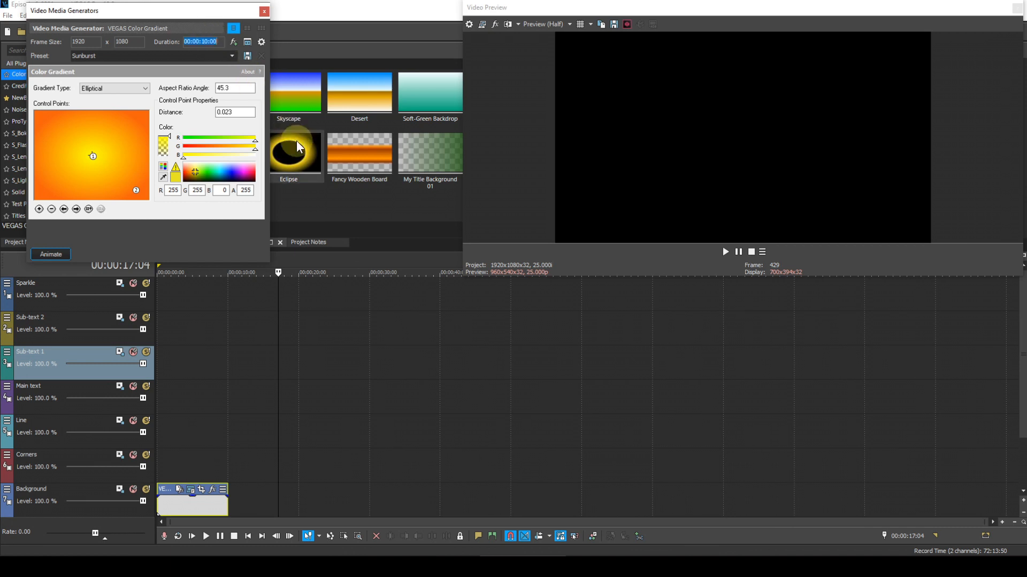
pyautogui.write('1209')
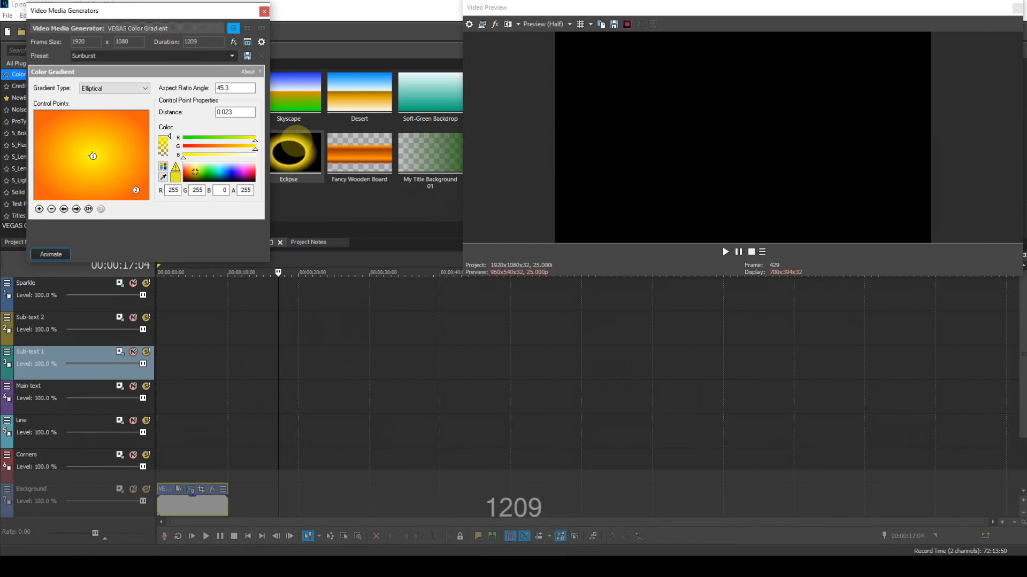
pyautogui.press('Return')
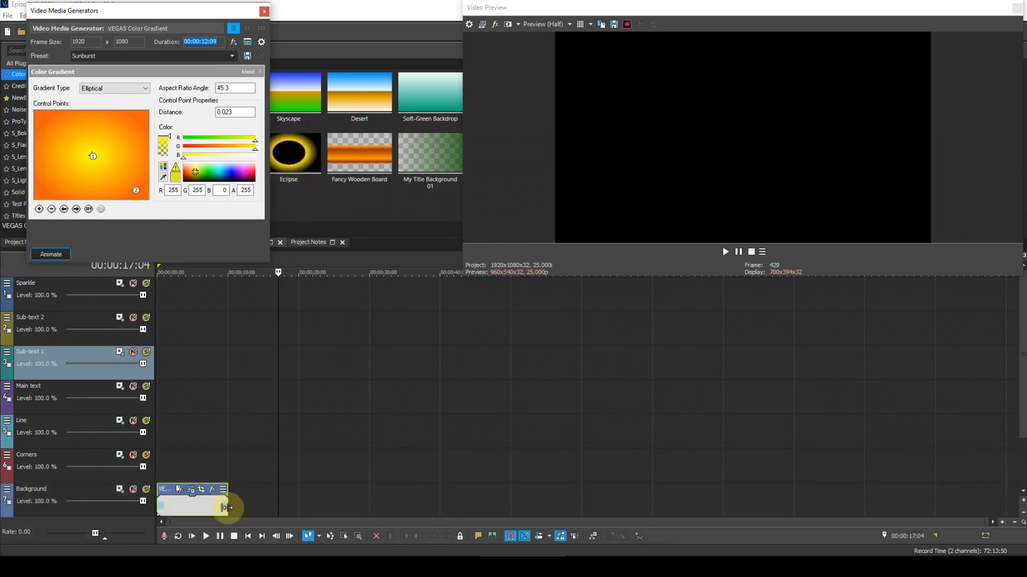
pyautogui.moveTo(225, 507); pyautogui.dragTo(251, 511)
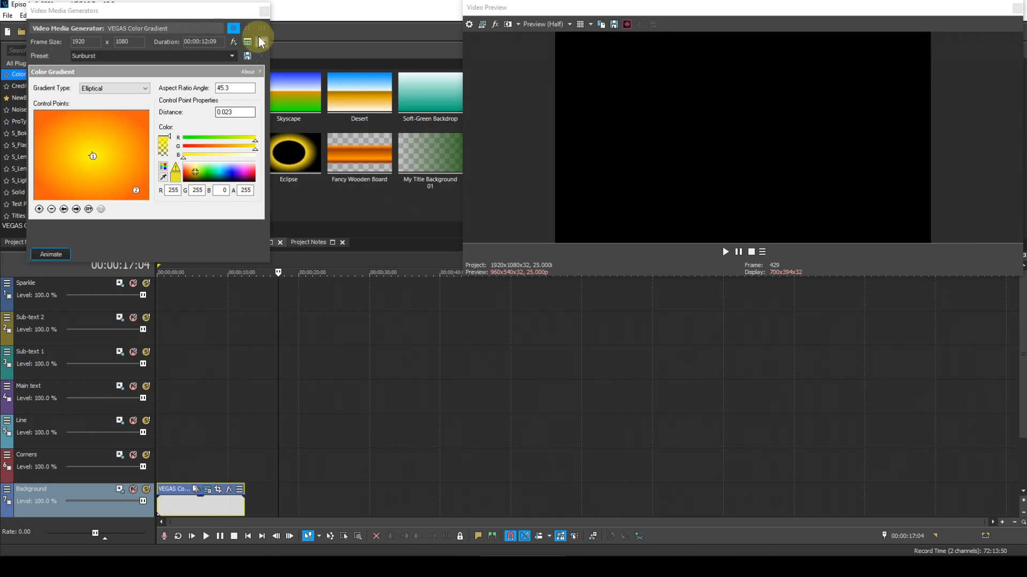
pyautogui.click(263, 12)
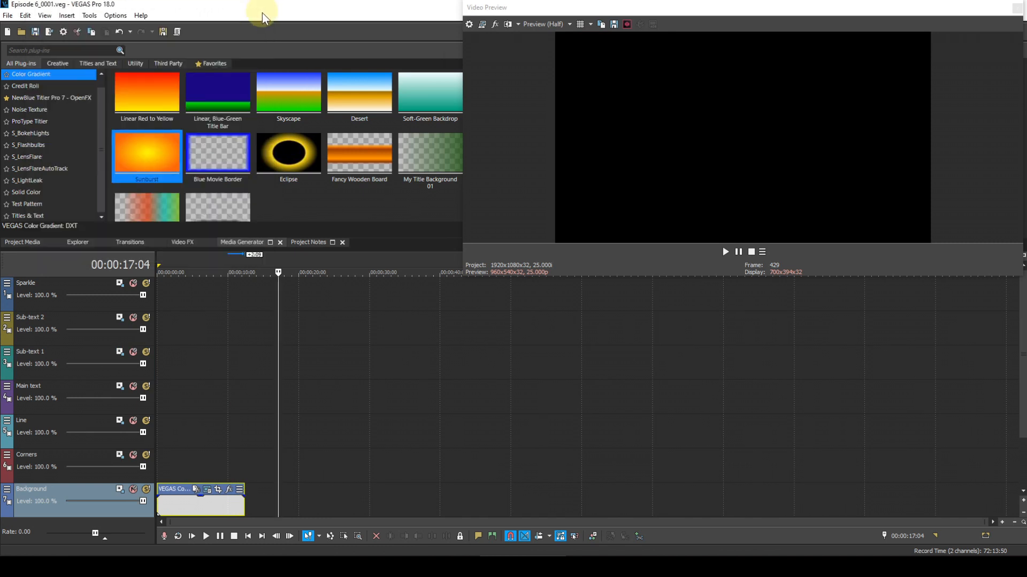
# Lower the opacity of the gradient event on the Background track to darken the sunburst.
pyautogui.click(195, 463)
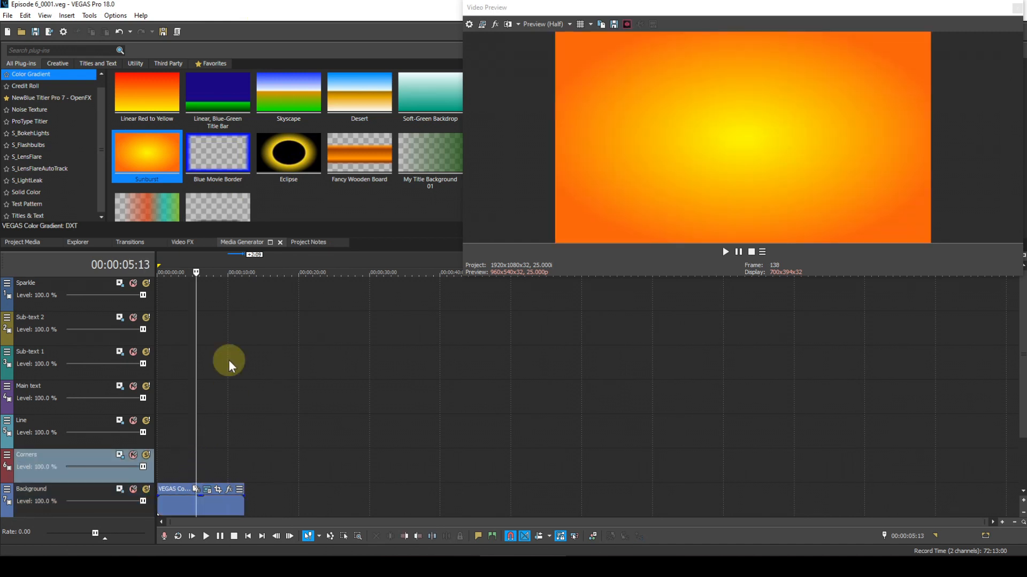
pyautogui.scroll(4, 230, 358)
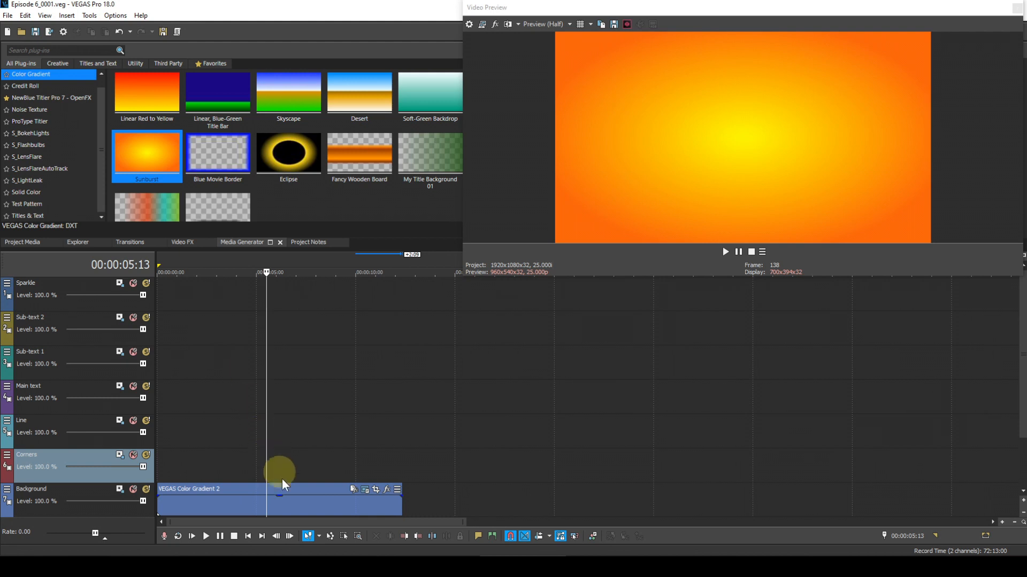
pyautogui.moveTo(284, 496); pyautogui.dragTo(287, 505)
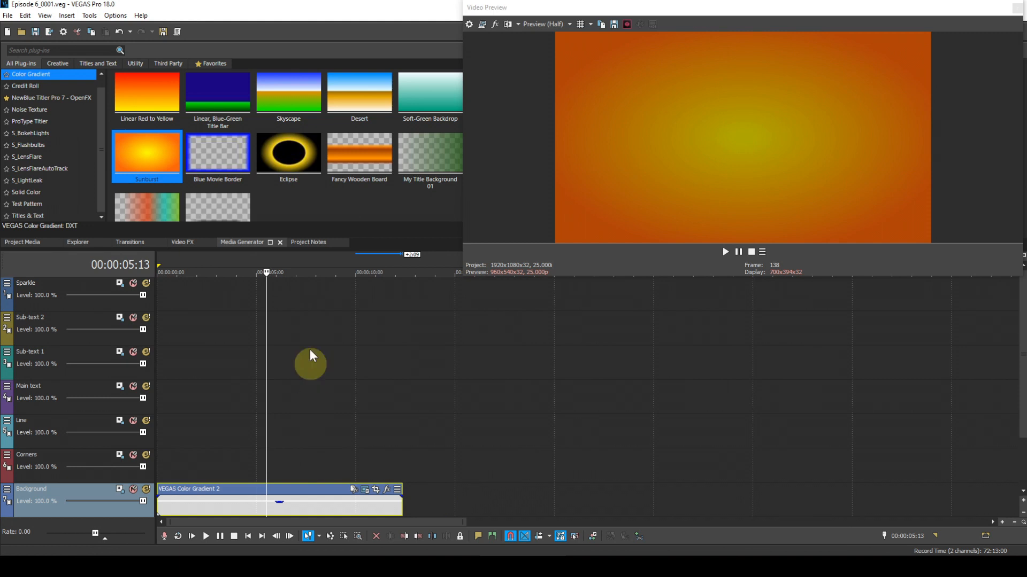
# Add a Titles & Text event with the Default preset at the start of the Corners track.
pyautogui.click(38, 215)
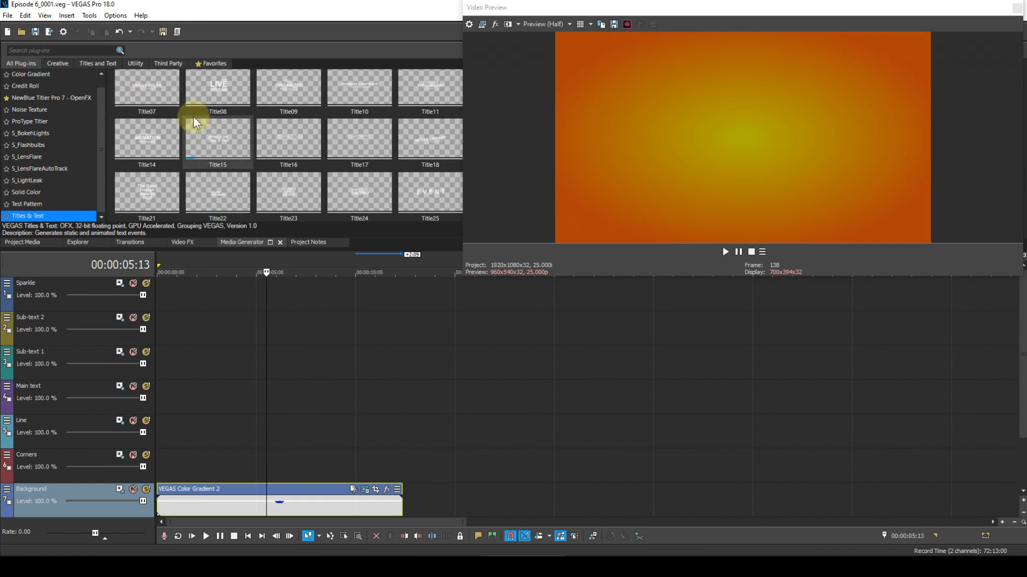
pyautogui.scroll(2, 193, 116)
pyautogui.click(155, 103)
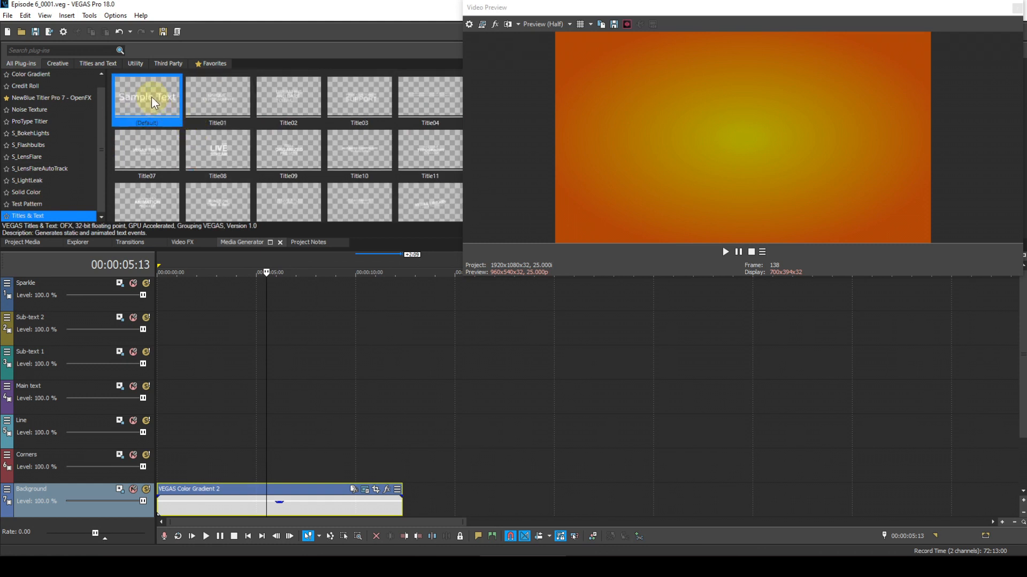
pyautogui.moveTo(149, 97); pyautogui.dragTo(162, 473)
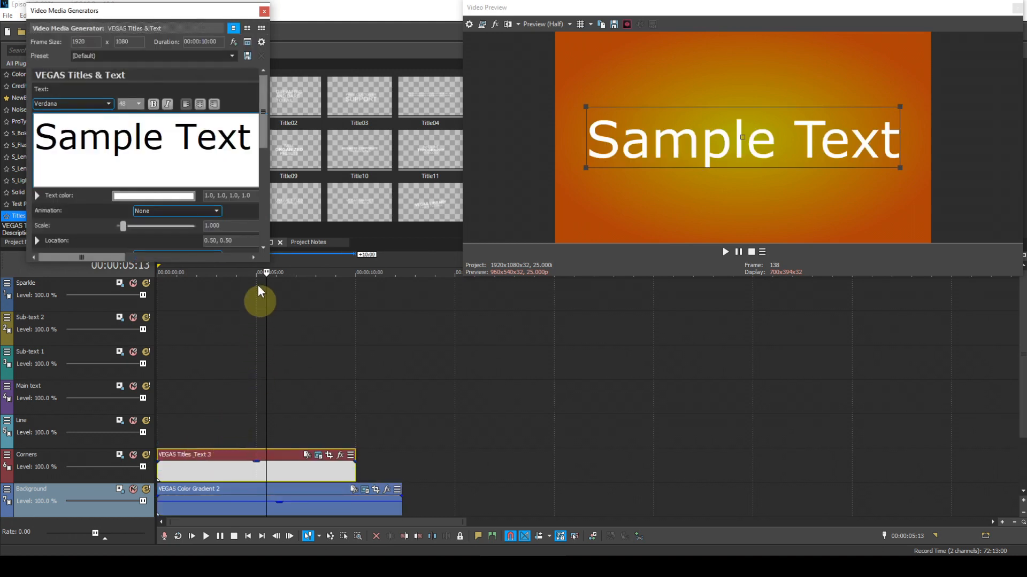
# Set the text media's duration to 00:00:12:09 and extend its event to match the background event's end.
pyautogui.doubleClick(212, 42)
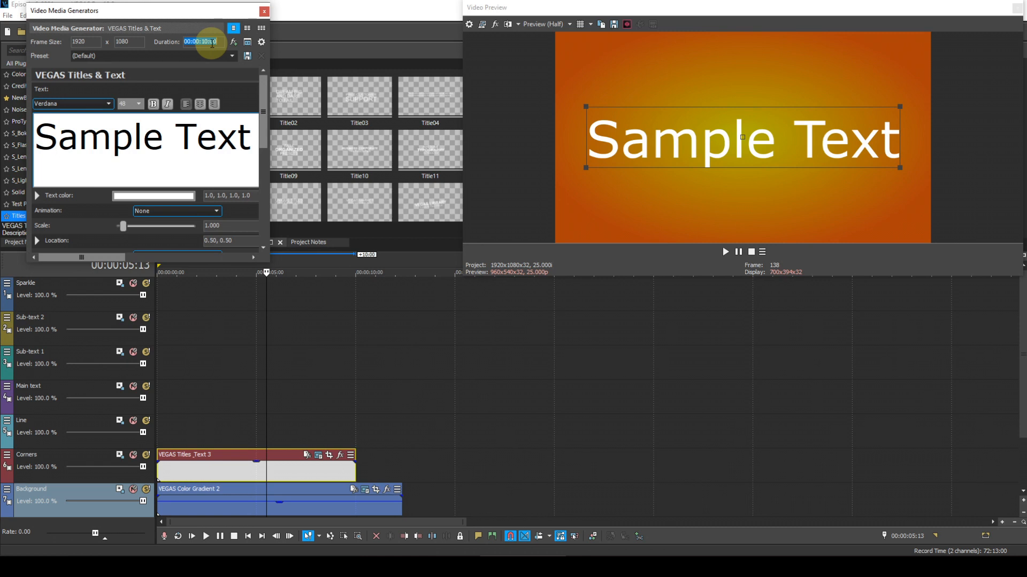
pyautogui.write('1209')
pyautogui.press('Return')
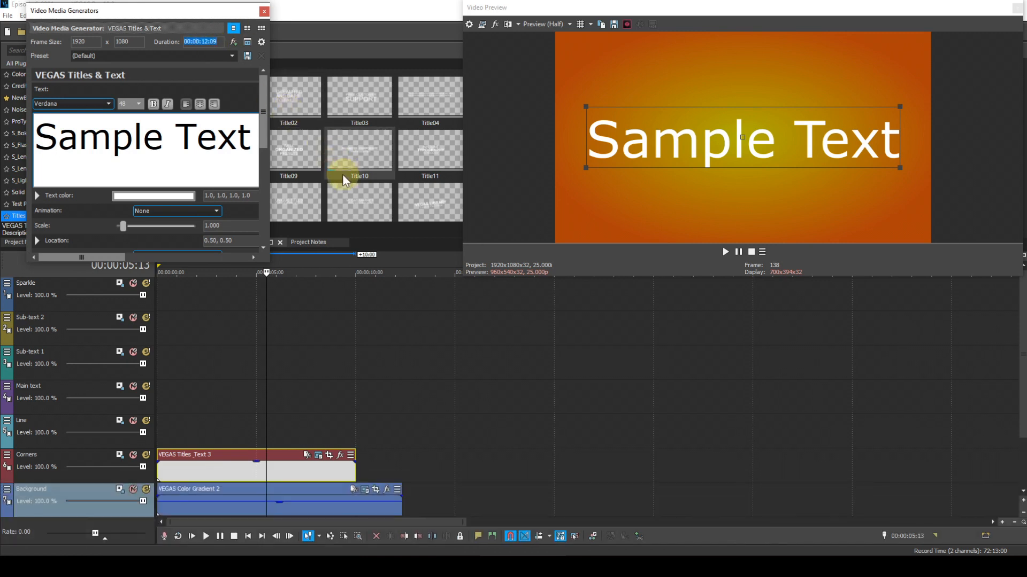
pyautogui.moveTo(354, 467); pyautogui.dragTo(402, 475)
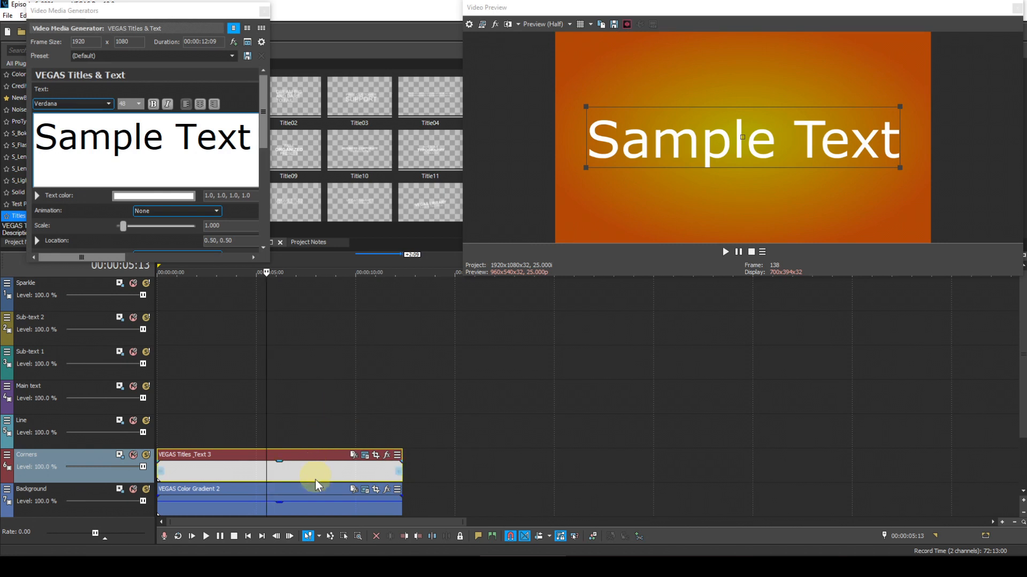
# Add a fade-out and a fade-in of about one second each to both the text and gradient events together.
pyautogui.keyDown('shift'); pyautogui.click(313, 496); pyautogui.keyUp('shift')
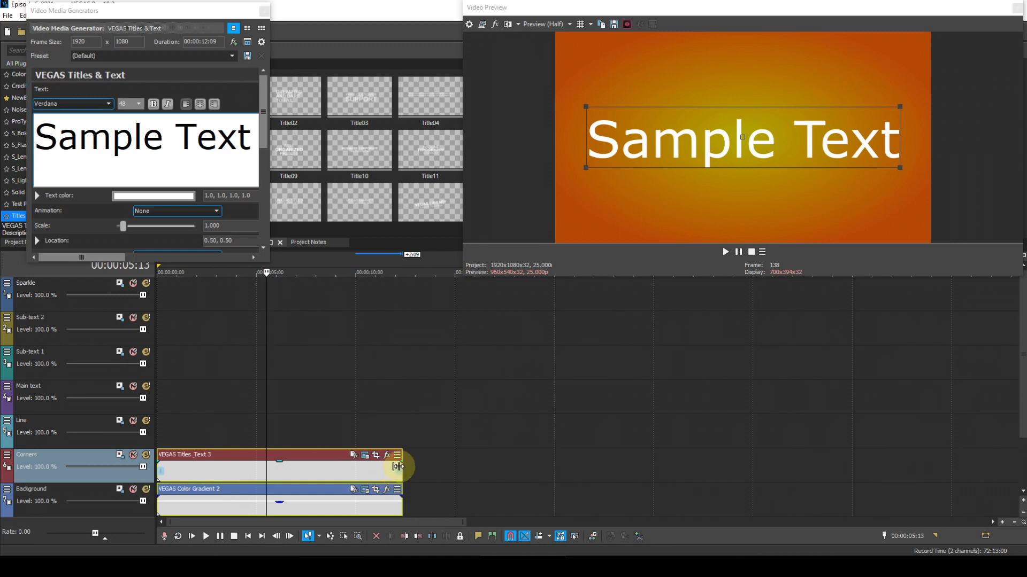
pyautogui.moveTo(400, 461); pyautogui.dragTo(383, 463)
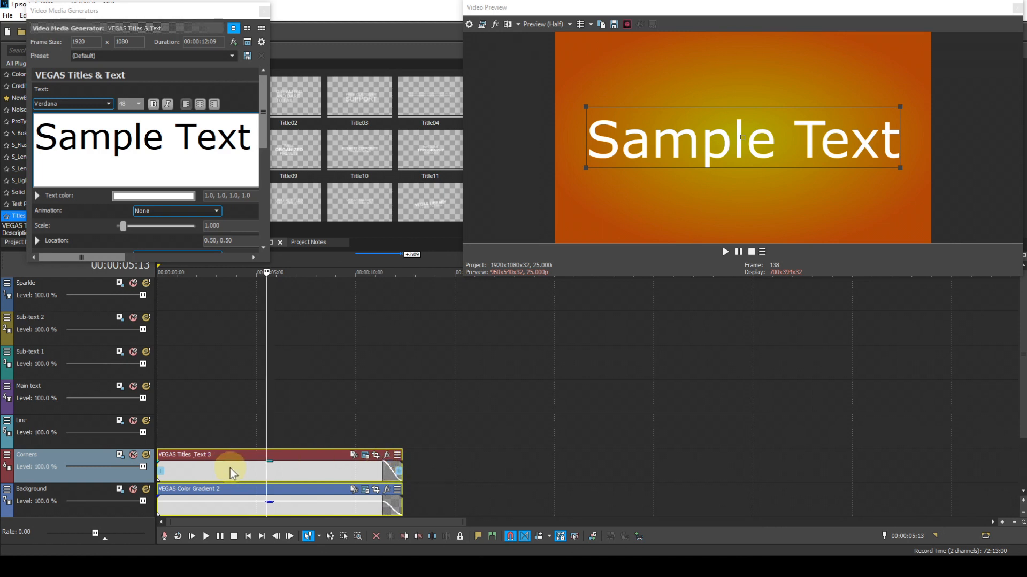
pyautogui.moveTo(160, 463); pyautogui.dragTo(180, 463)
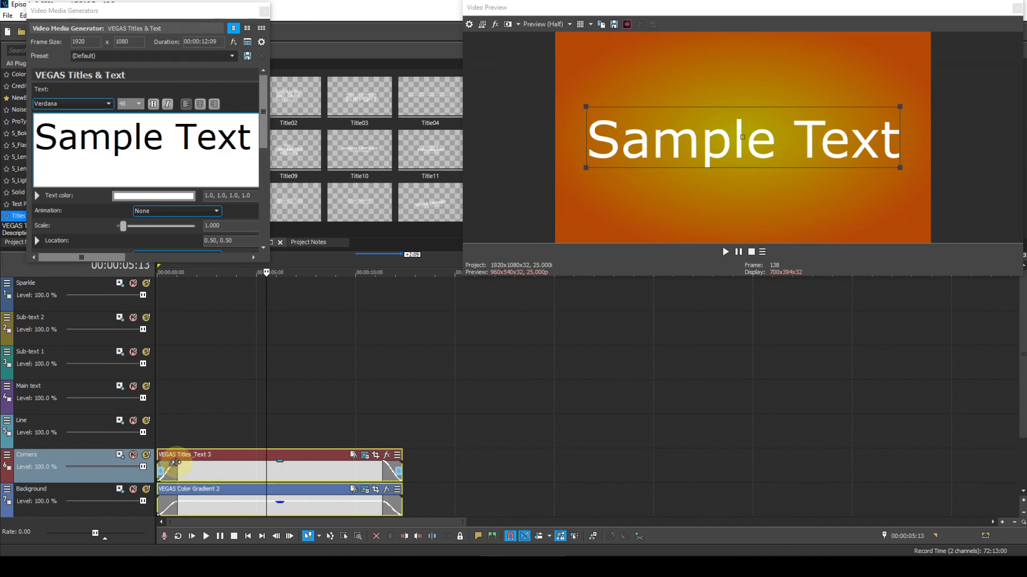
pyautogui.moveTo(174, 463); pyautogui.dragTo(173, 463)
pyautogui.click(175, 464)
pyautogui.scroll(5, 187, 459)
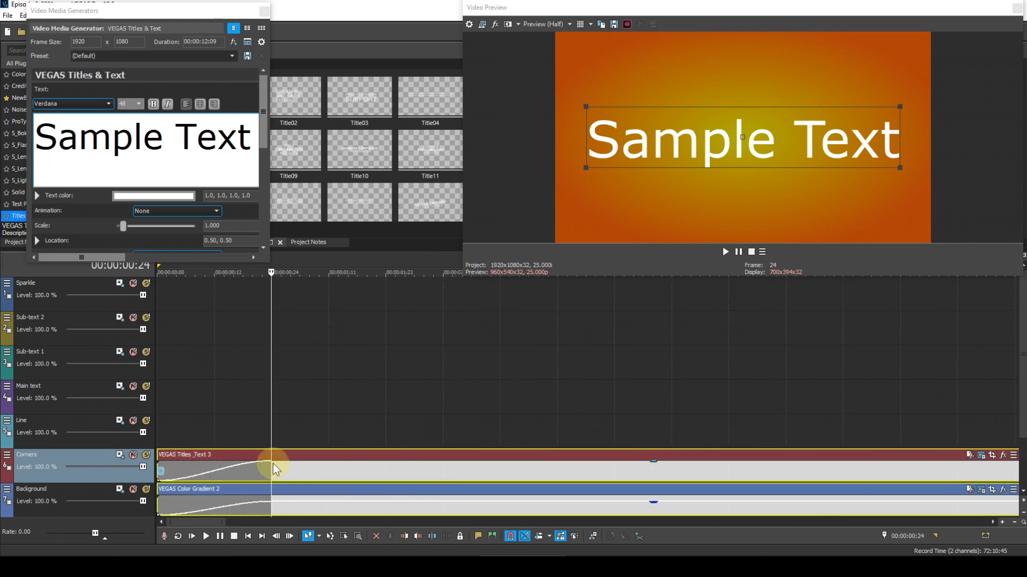
pyautogui.moveTo(268, 461); pyautogui.dragTo(272, 460)
pyautogui.scroll(-5, 333, 416)
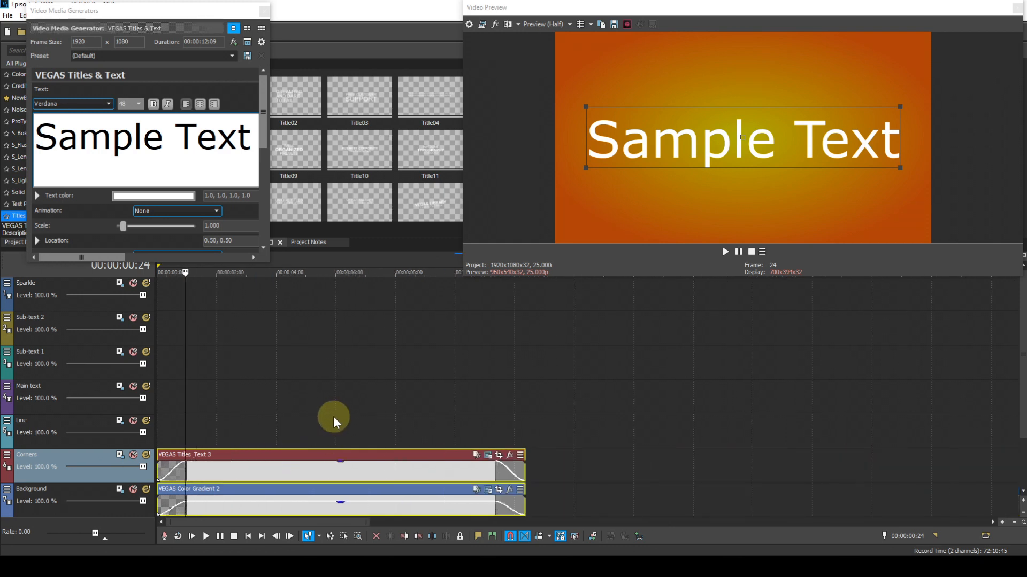
# Set the color of all the sample text in the Corners event to blue, 0, 0, 1.0, 1.0.
pyautogui.click(335, 414)
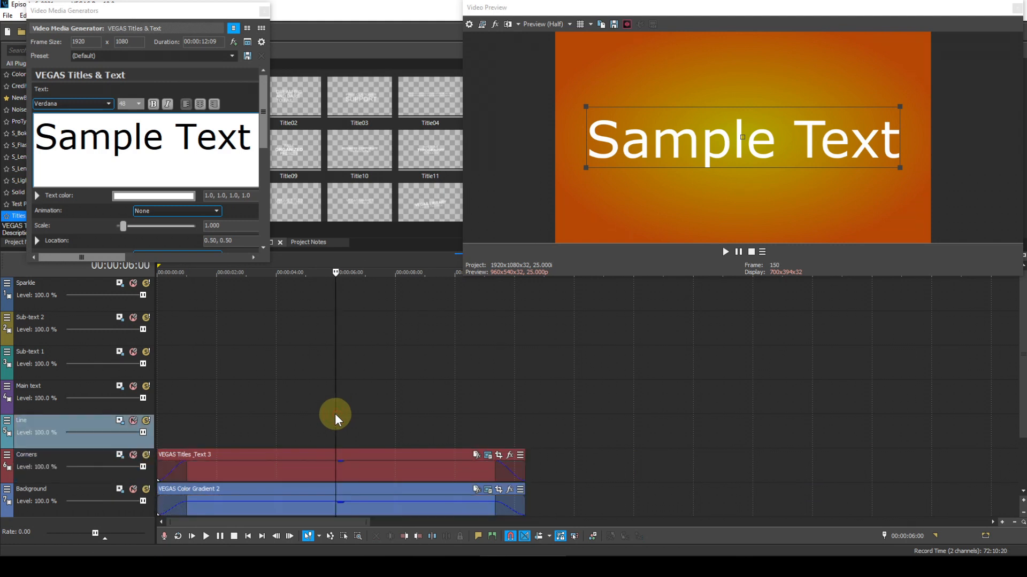
pyautogui.click(314, 469)
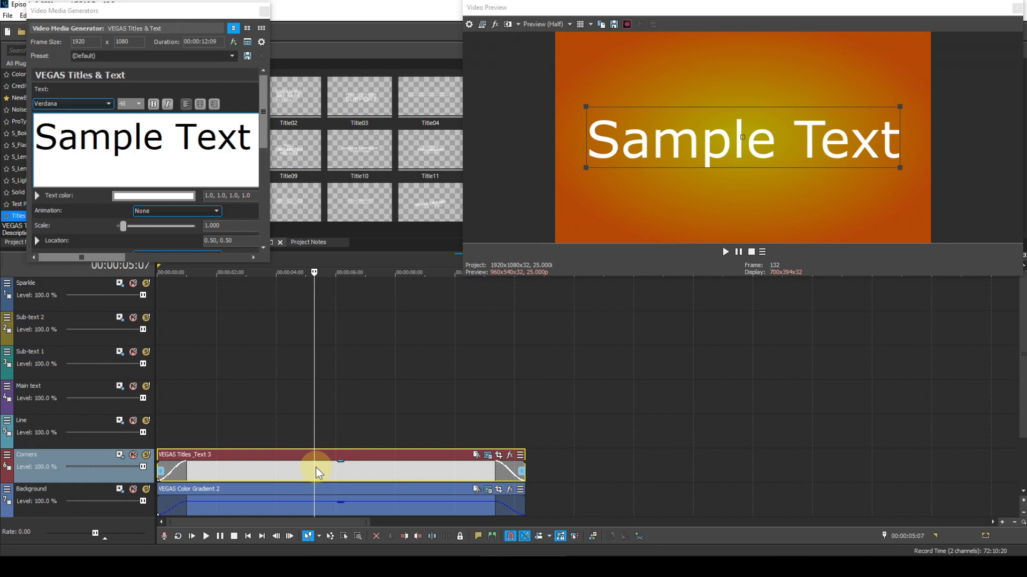
pyautogui.click(252, 142)
pyautogui.moveTo(251, 141); pyautogui.dragTo(51, 137)
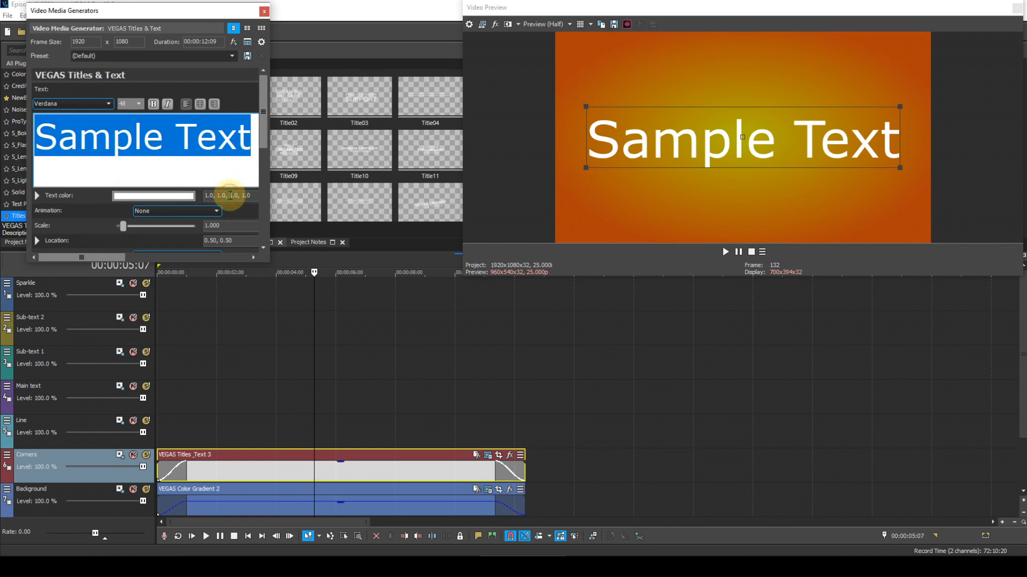
pyautogui.moveTo(228, 195); pyautogui.dragTo(195, 196)
pyautogui.write('0,0,')
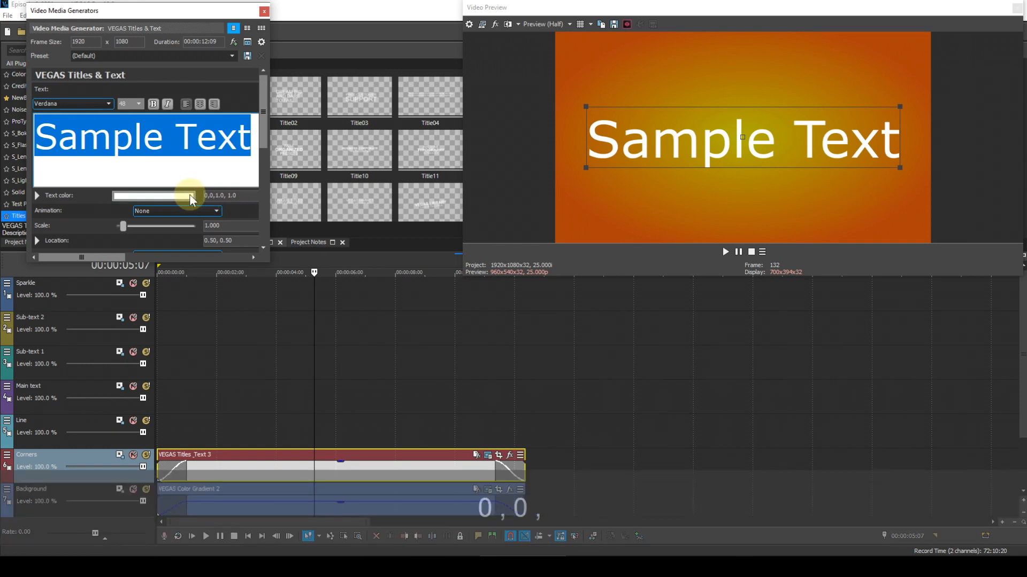
pyautogui.press('Return')
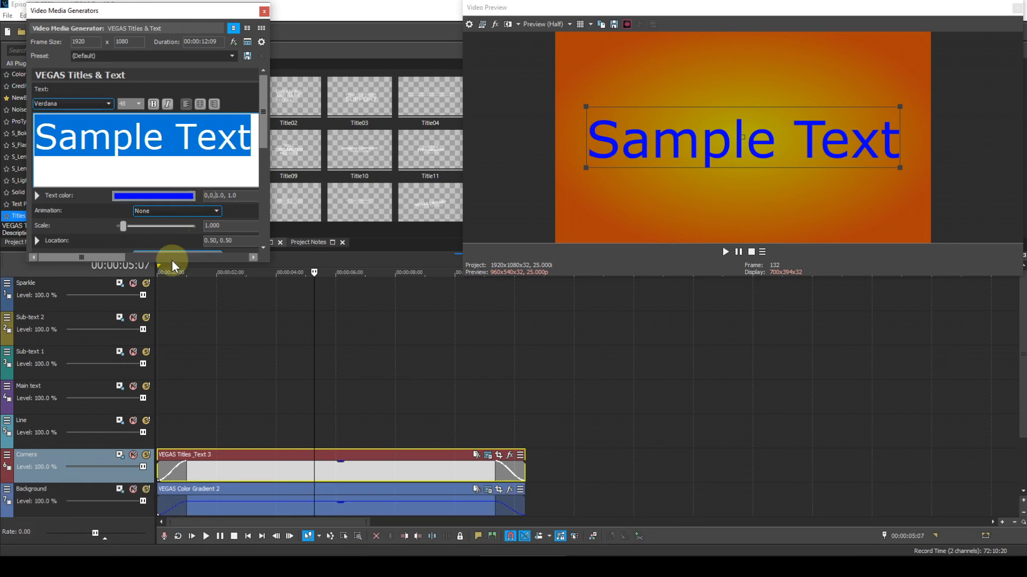
# Enlarge the text generator window and enable the shadow for the Corners text.
pyautogui.moveTo(172, 264); pyautogui.dragTo(167, 339)
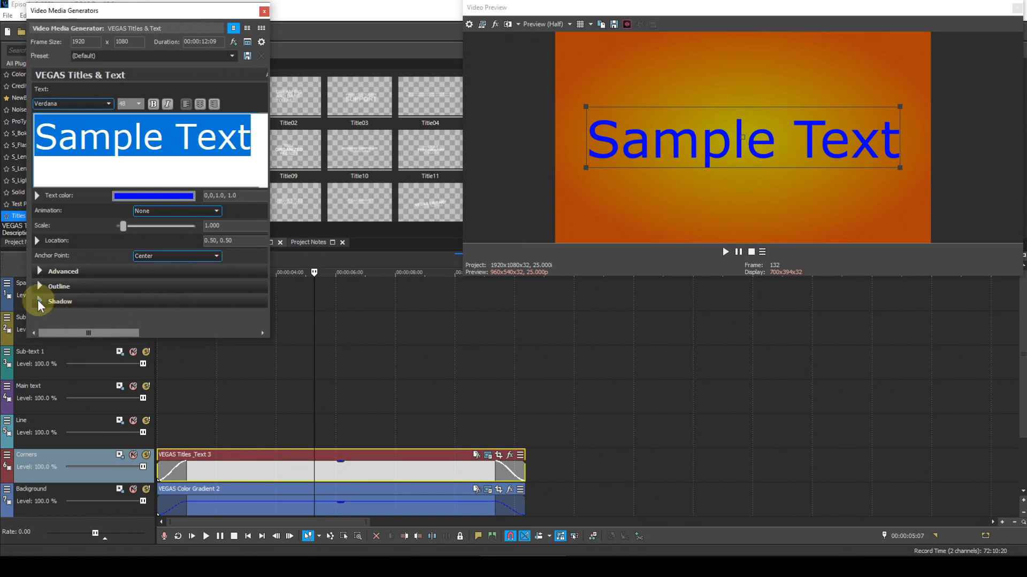
pyautogui.click(41, 302)
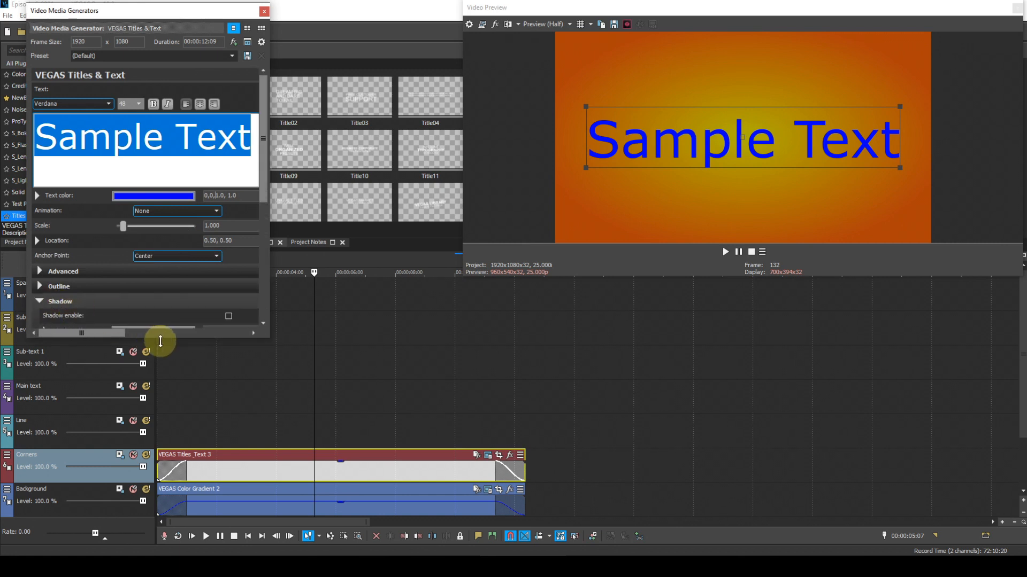
pyautogui.moveTo(156, 339); pyautogui.dragTo(161, 349)
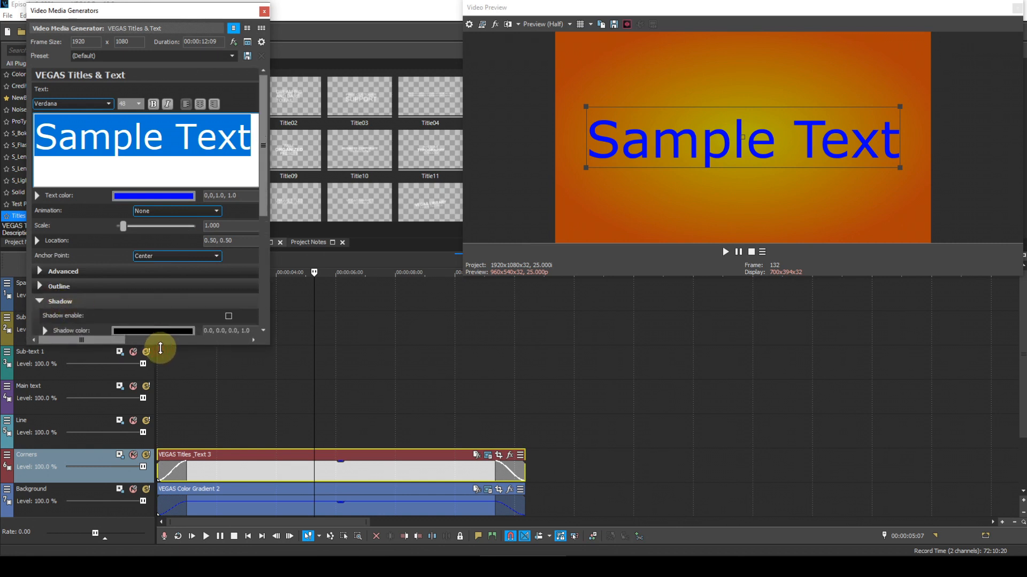
pyautogui.click(228, 316)
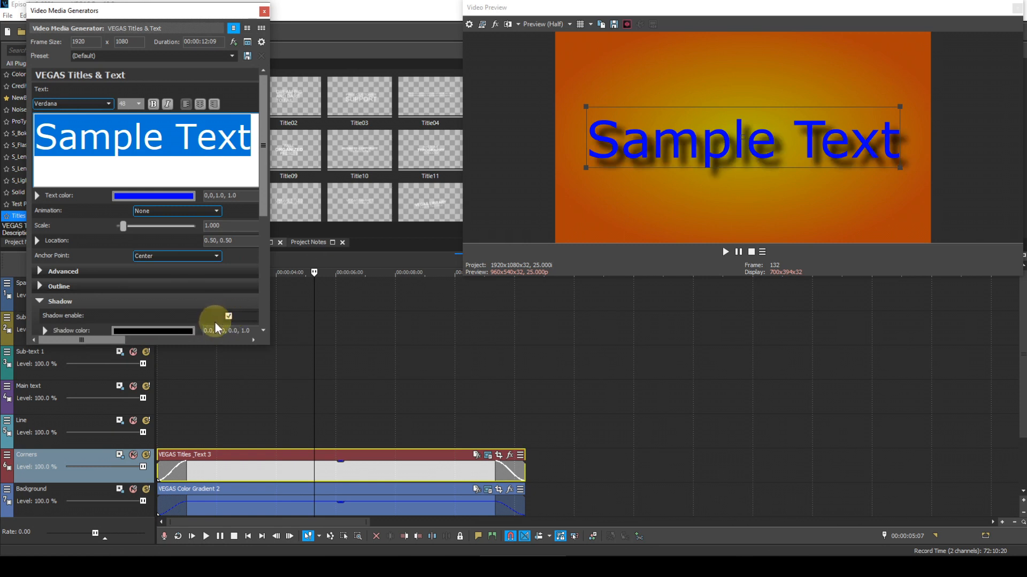
# Set the text shadow's X offset to 0.05.
pyautogui.moveTo(210, 345); pyautogui.dragTo(208, 381)
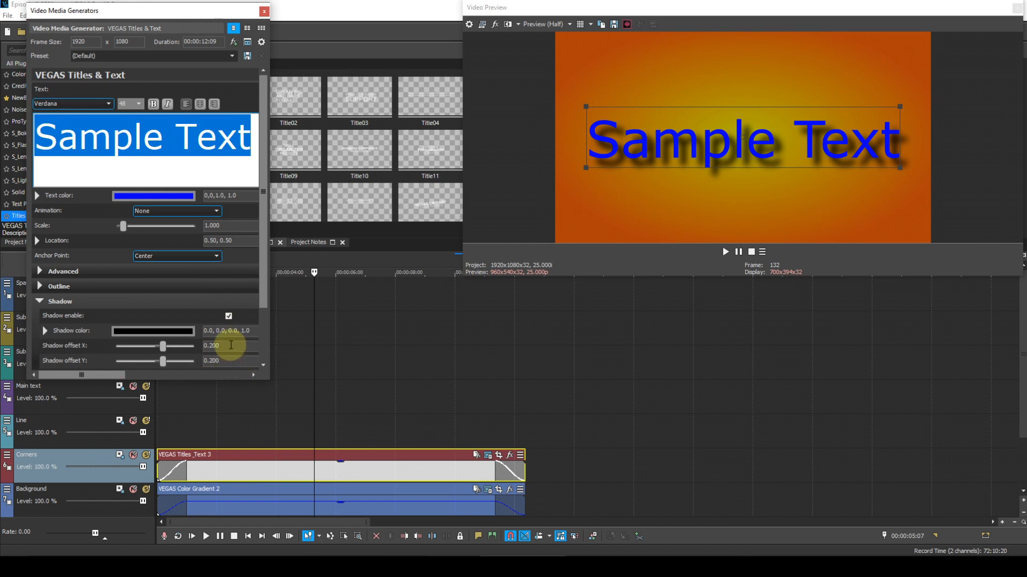
pyautogui.doubleClick(207, 345)
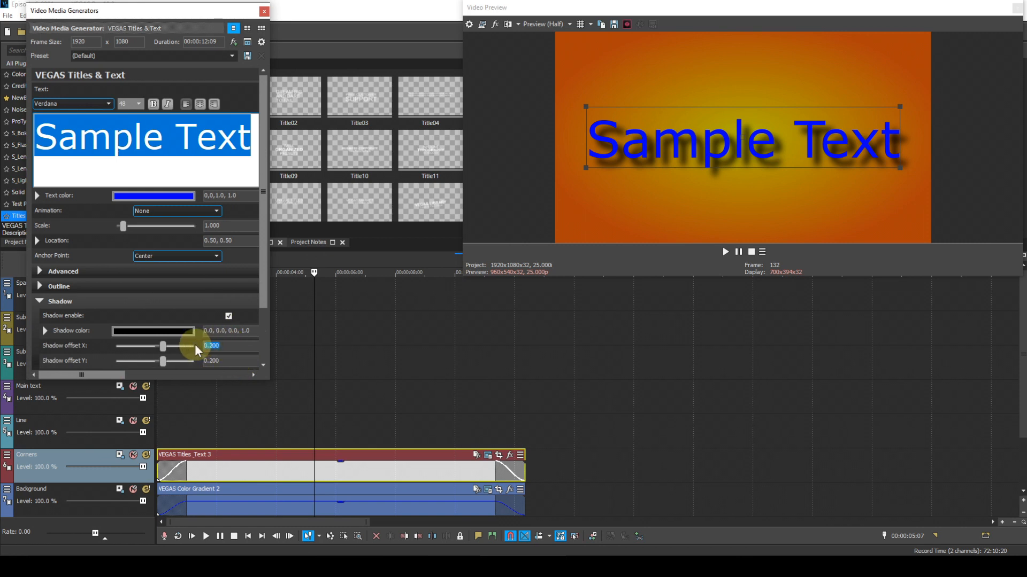
pyautogui.write('.05')
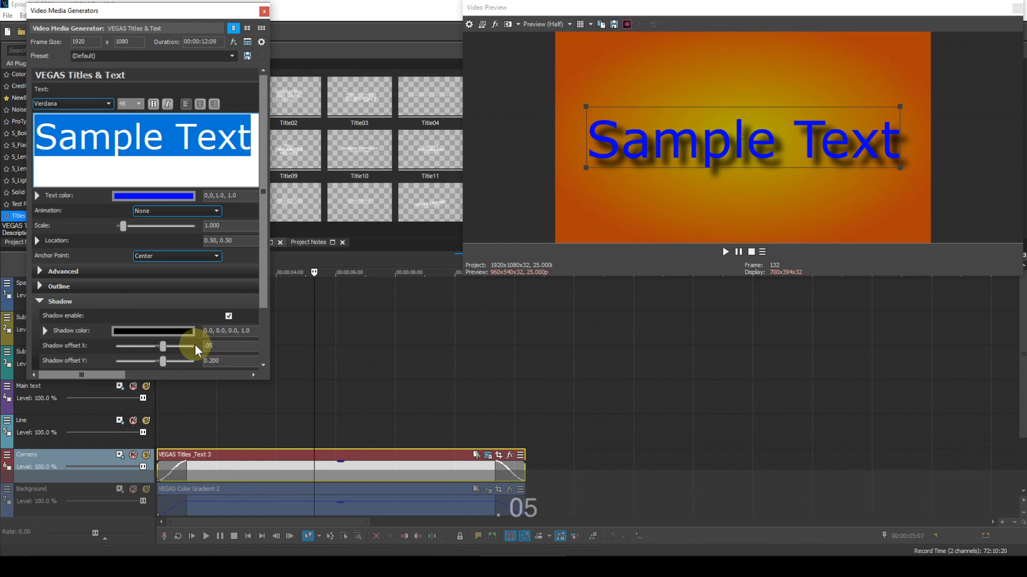
pyautogui.press('Tab')
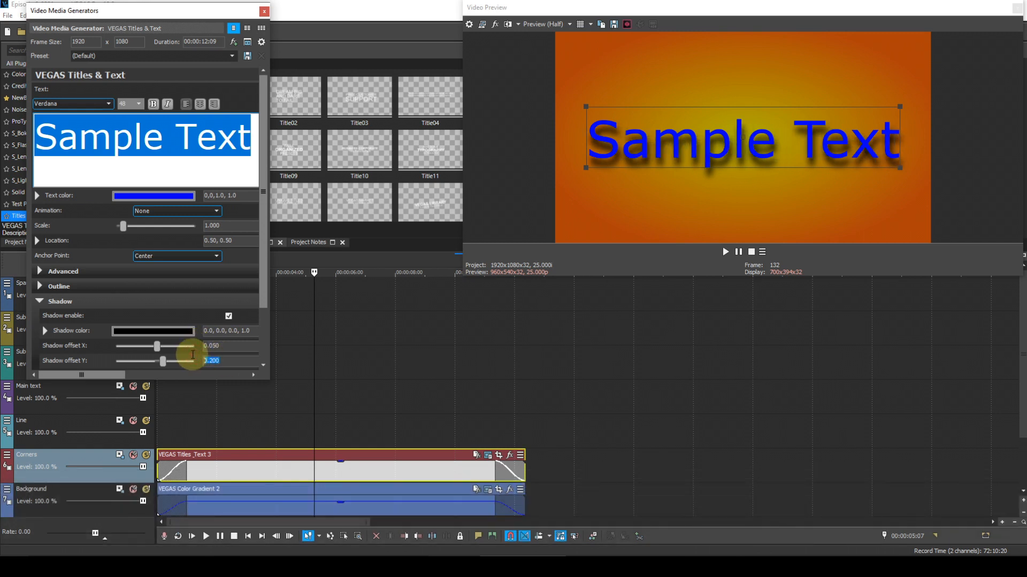
# Set the Corners text shadow's Y offset to 0.05 and its blur to 0.09.
pyautogui.write('.05')
pyautogui.press('Return')
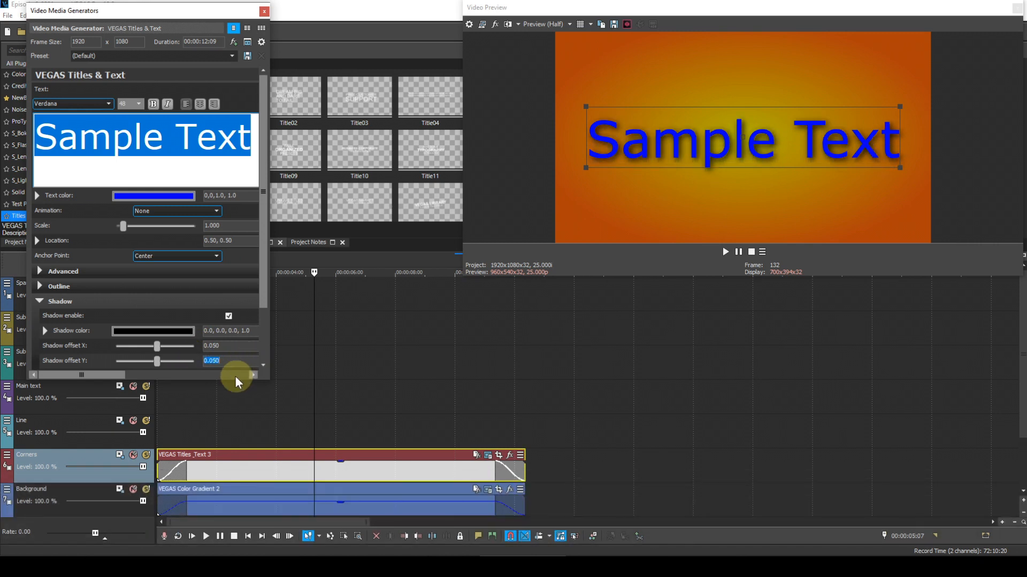
pyautogui.moveTo(264, 303); pyautogui.dragTo(263, 351)
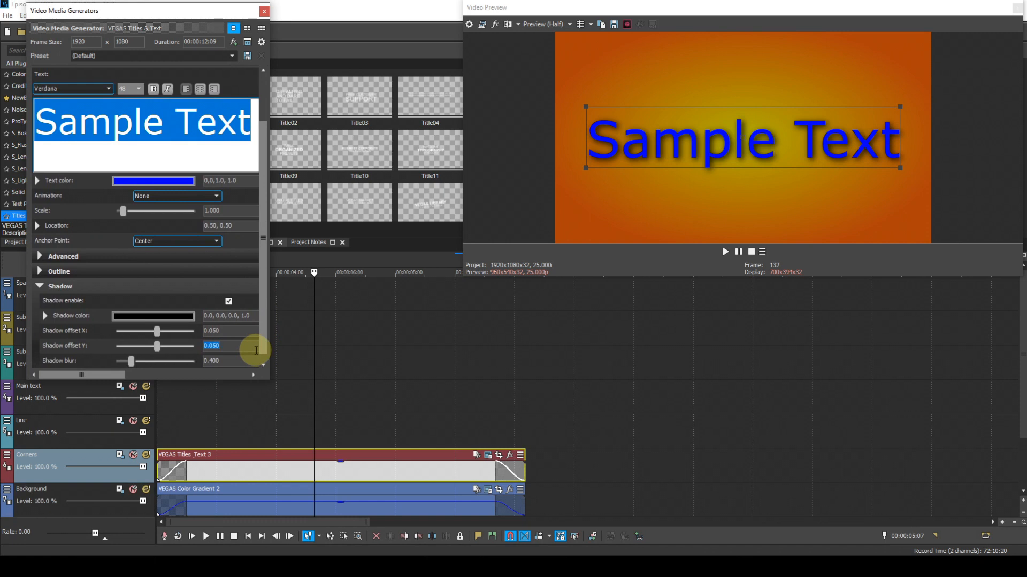
pyautogui.click(222, 363)
pyautogui.write('.09')
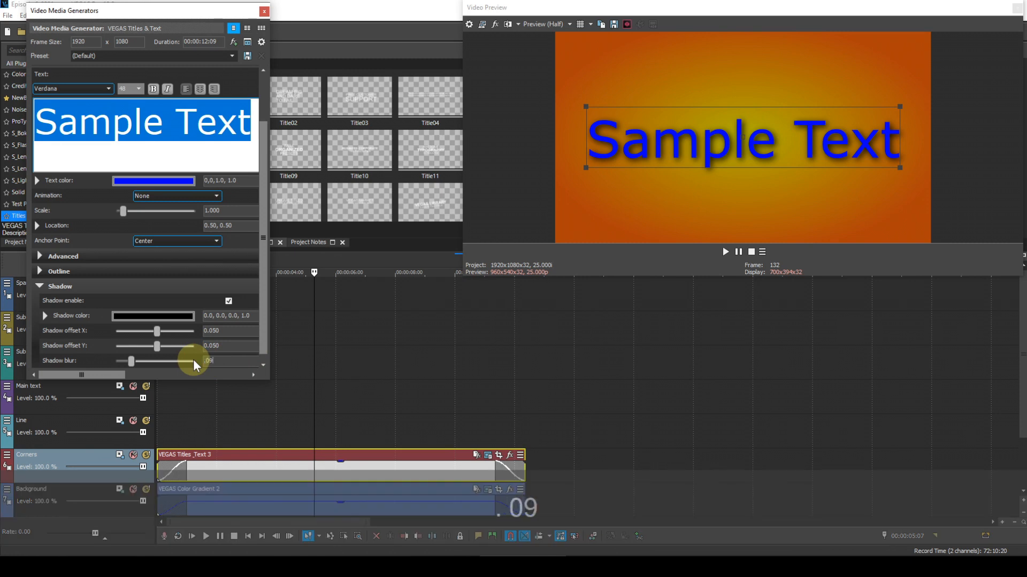
pyautogui.press('Return')
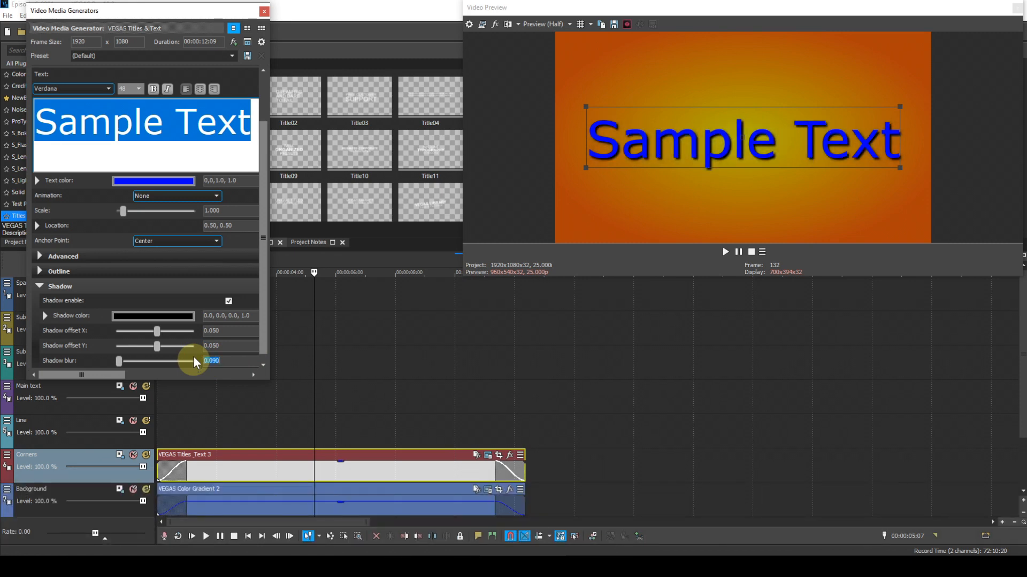
# Change the font of all the sample text to CornPop Three and set its anchor point to Top Left.
pyautogui.click(236, 129)
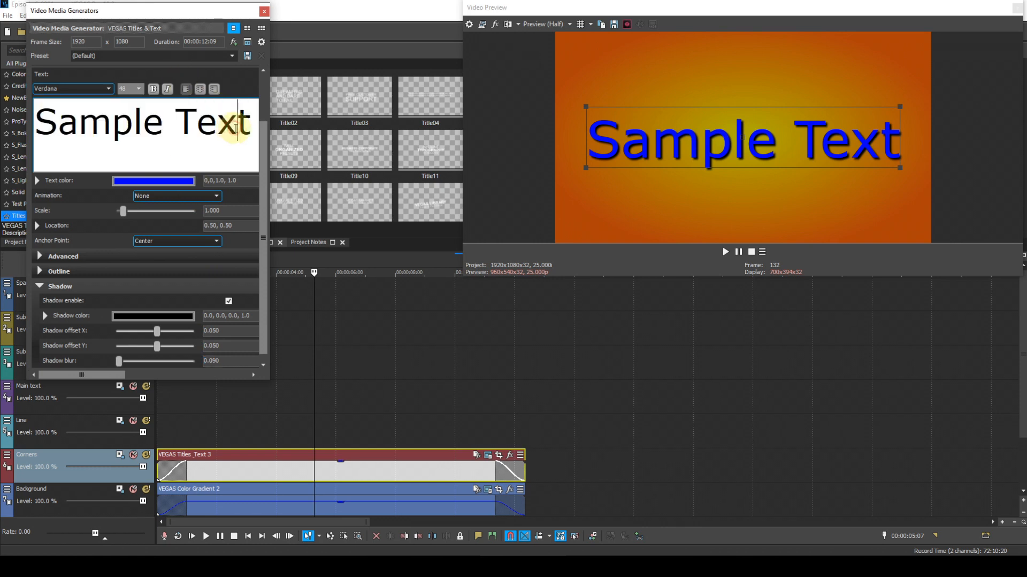
pyautogui.moveTo(250, 121); pyautogui.dragTo(86, 121)
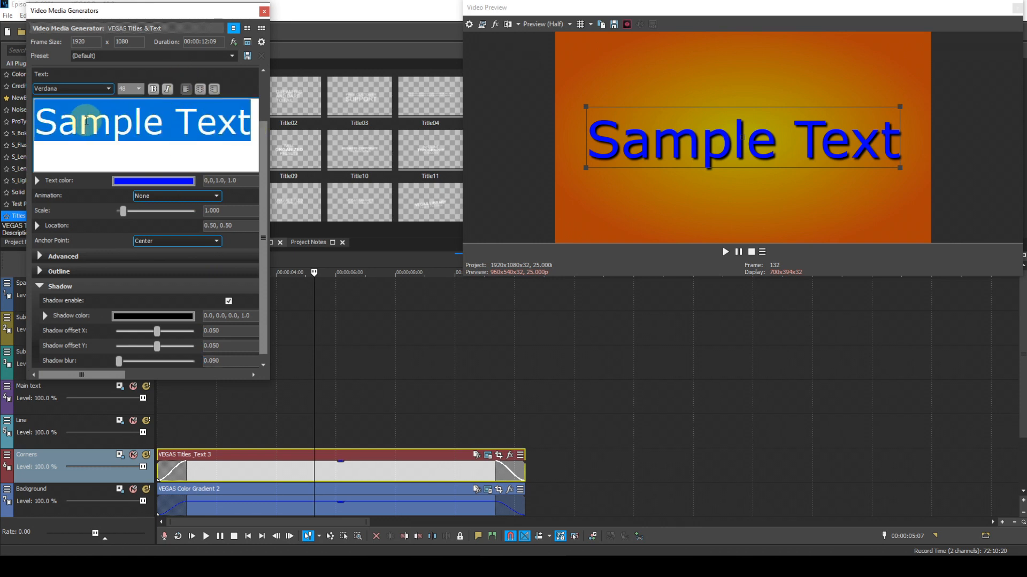
pyautogui.click(87, 87)
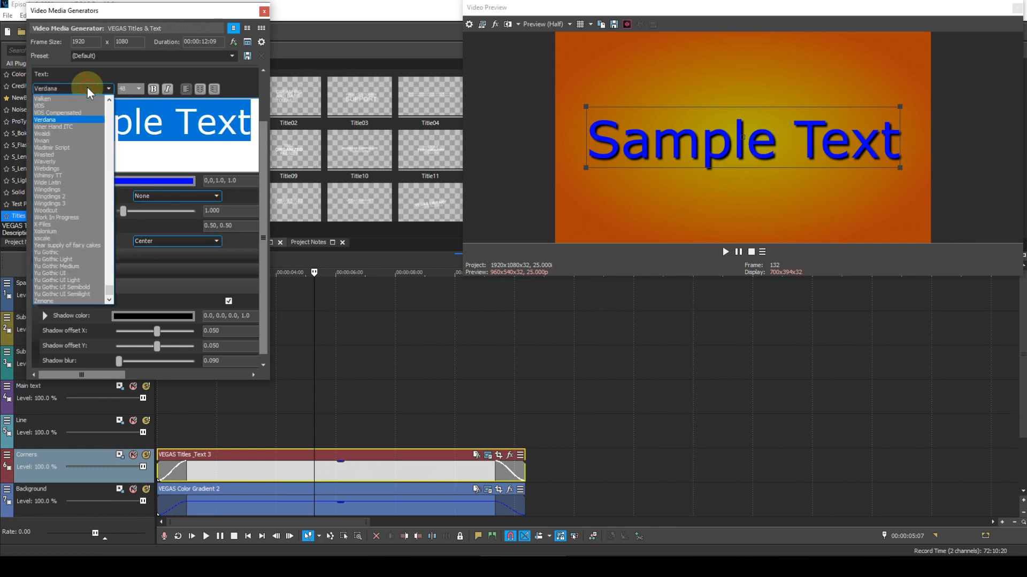
pyautogui.hotkey('shift', 'c')
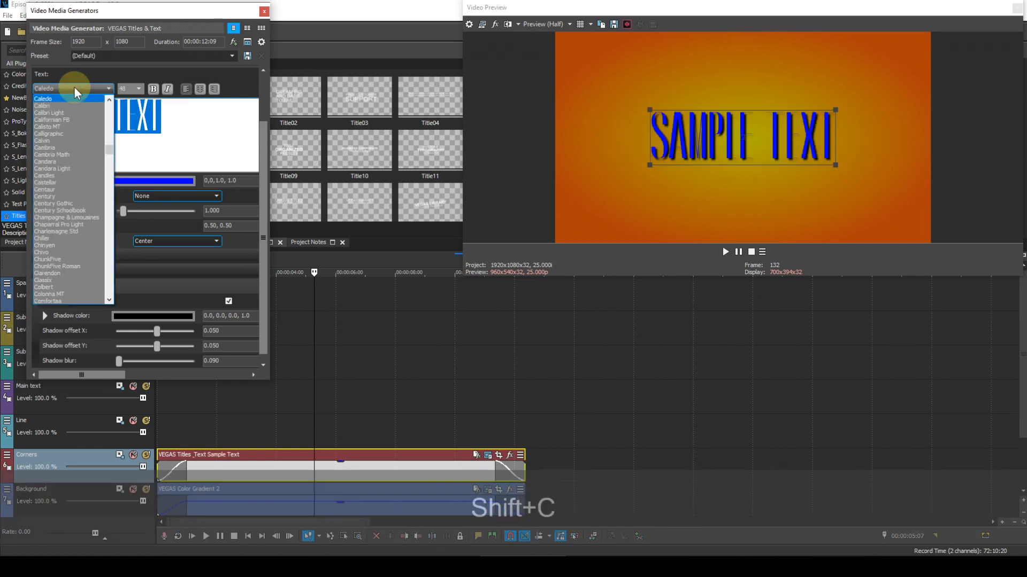
pyautogui.scroll(-3, 70, 200)
pyautogui.scroll(-4, 71, 202)
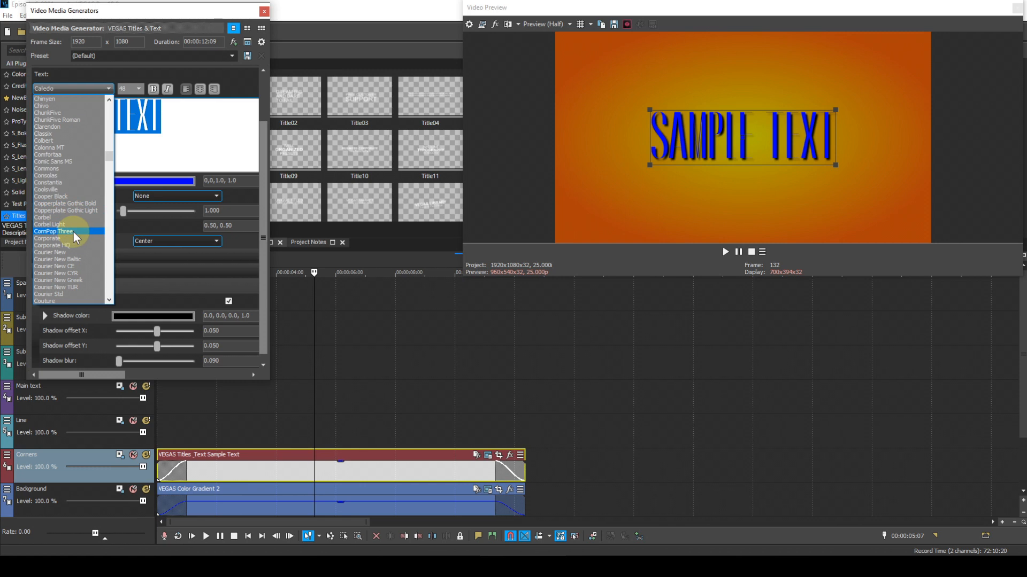
pyautogui.click(74, 231)
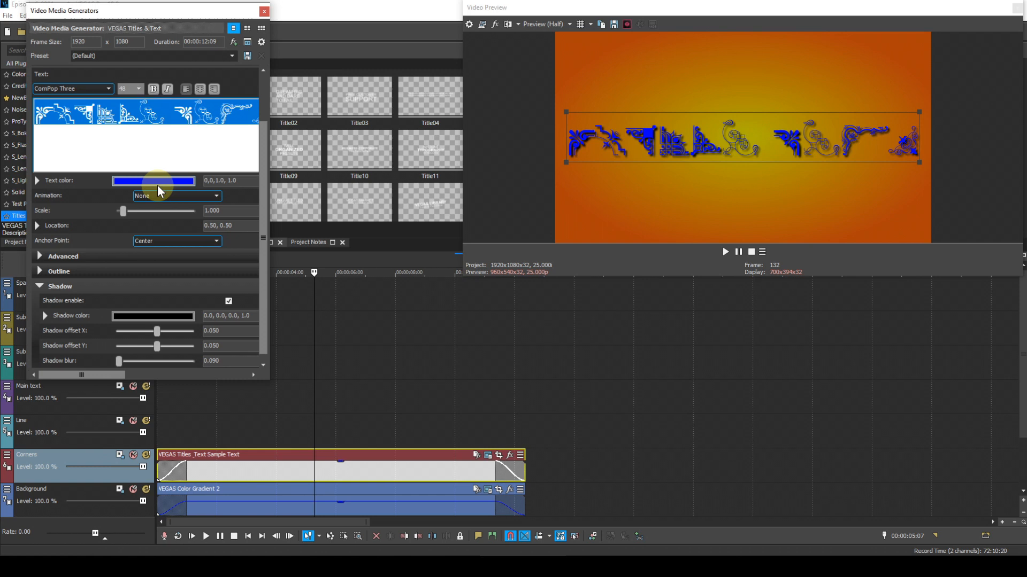
pyautogui.click(206, 242)
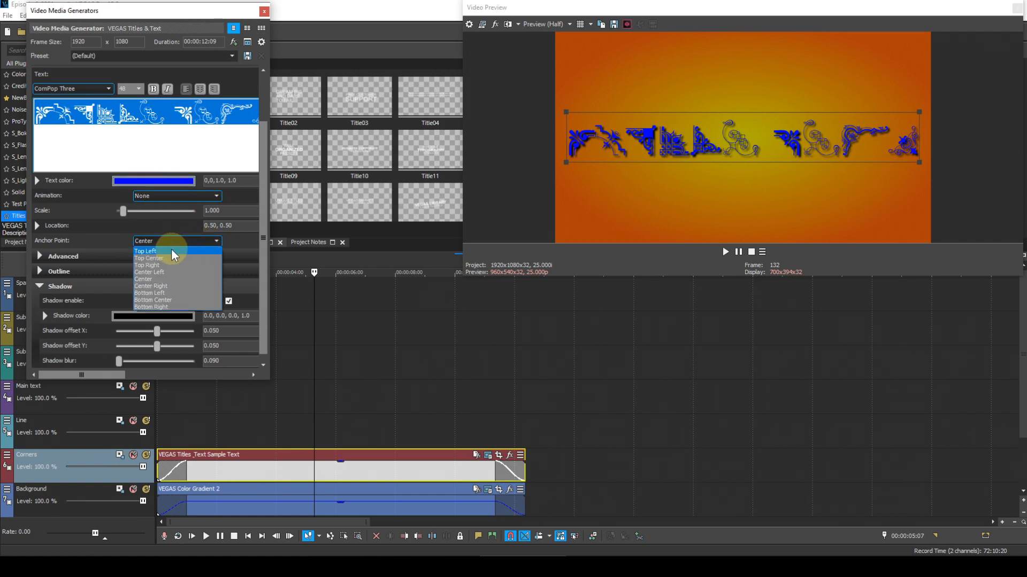
pyautogui.click(149, 251)
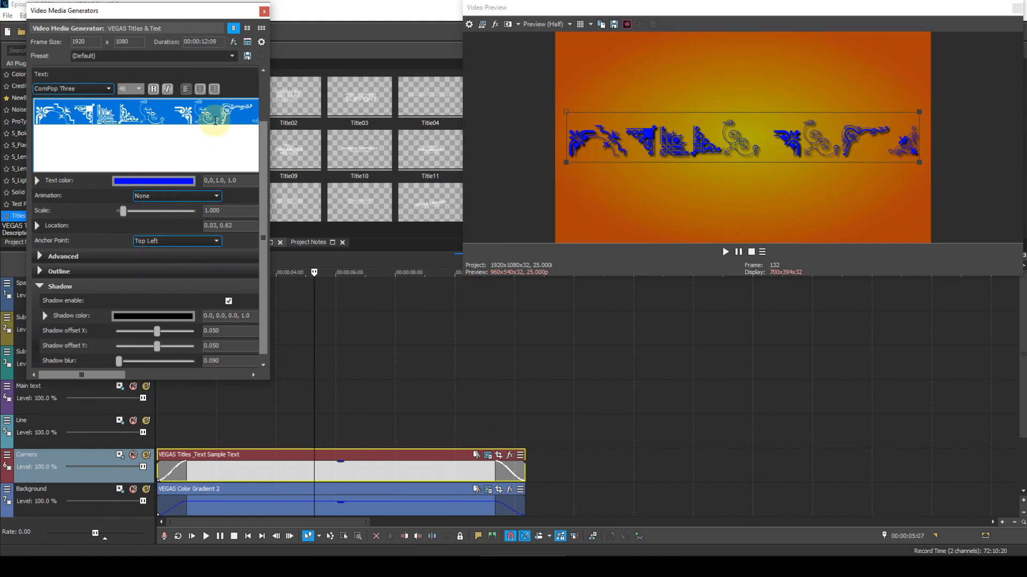
# Widen the generator window and replace the sample text with an upper ornament row: i and j separated by a long run of spaces.
pyautogui.click(247, 119)
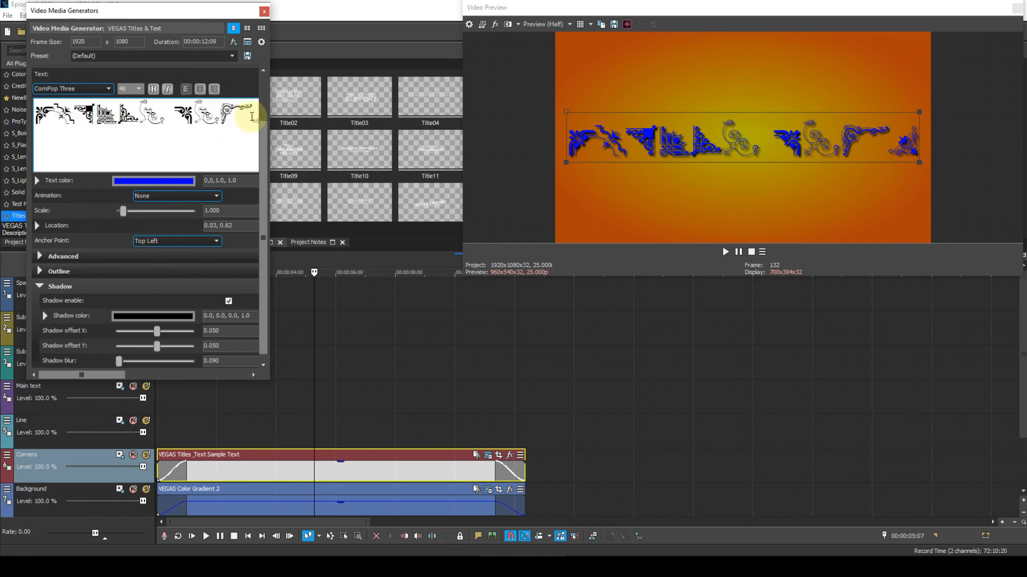
pyautogui.moveTo(270, 137); pyautogui.dragTo(312, 138)
pyautogui.moveTo(273, 111); pyautogui.dragTo(35, 112)
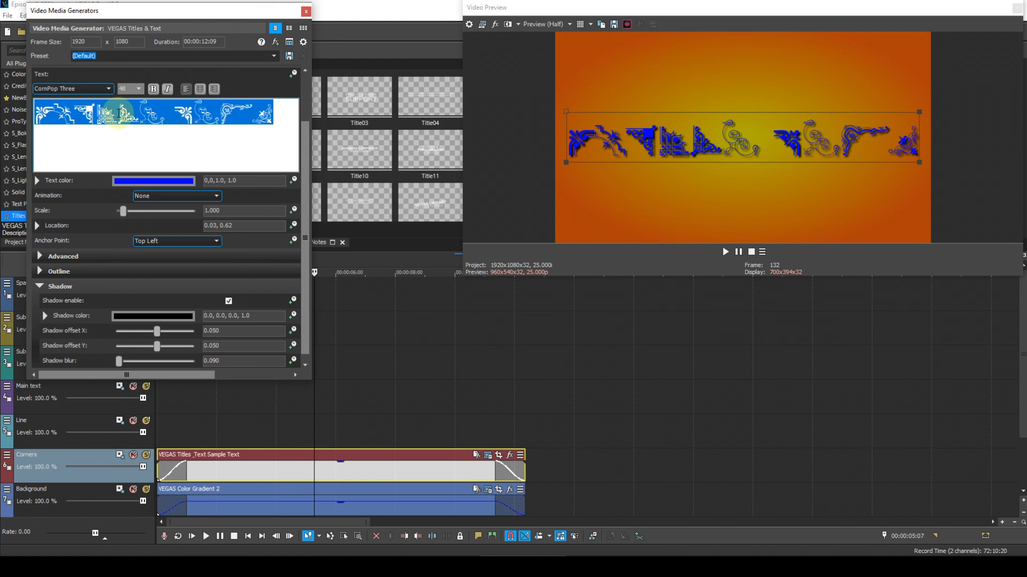
pyautogui.write('i               ')
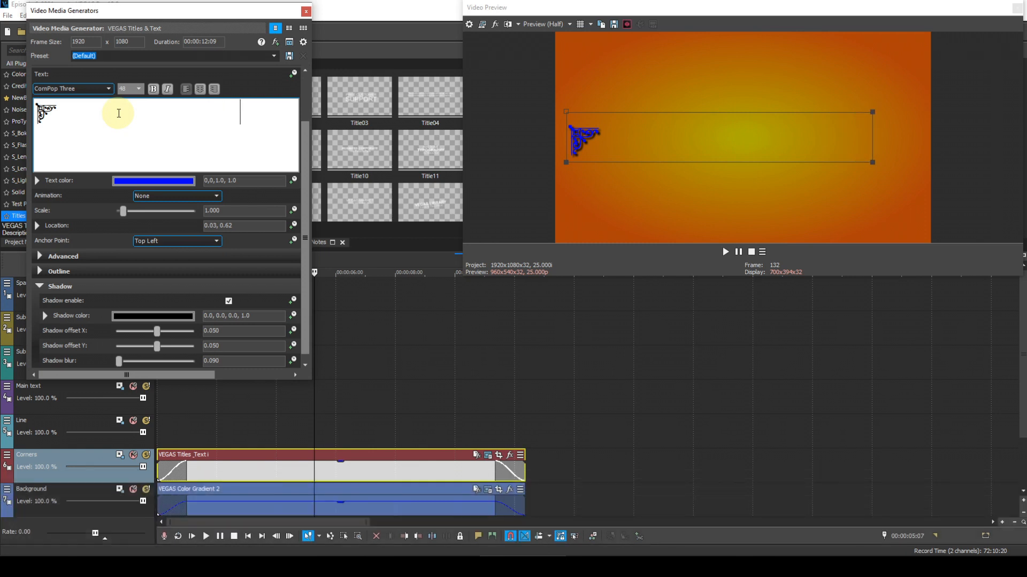
pyautogui.write('   j')
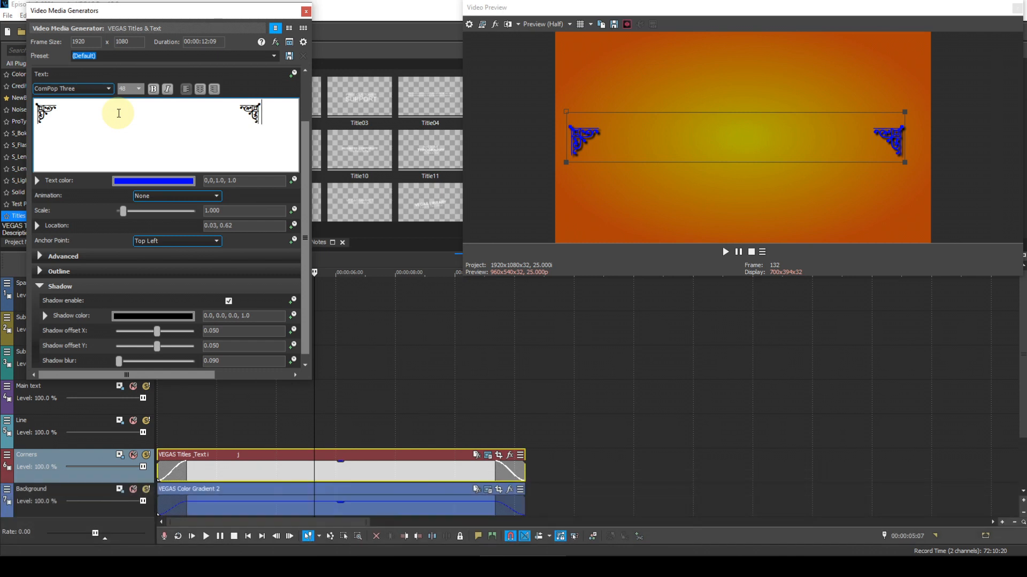
# Add a lower ornament row three lines down, with l and k separated by enough spaces to align under the upper pair.
pyautogui.press('Return')
pyautogui.press('Return')
pyautogui.press('Return')
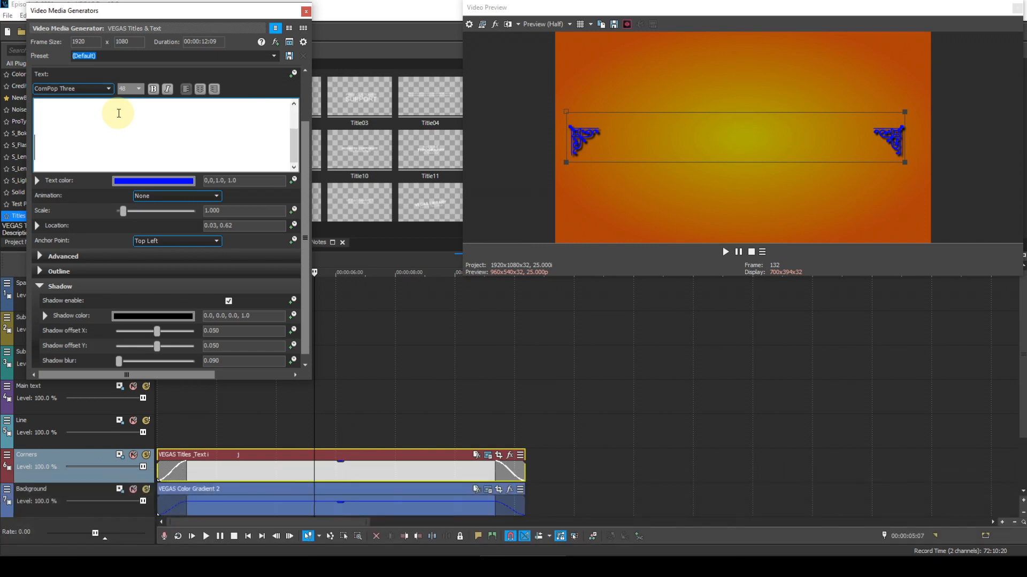
pyautogui.write('l                 ')
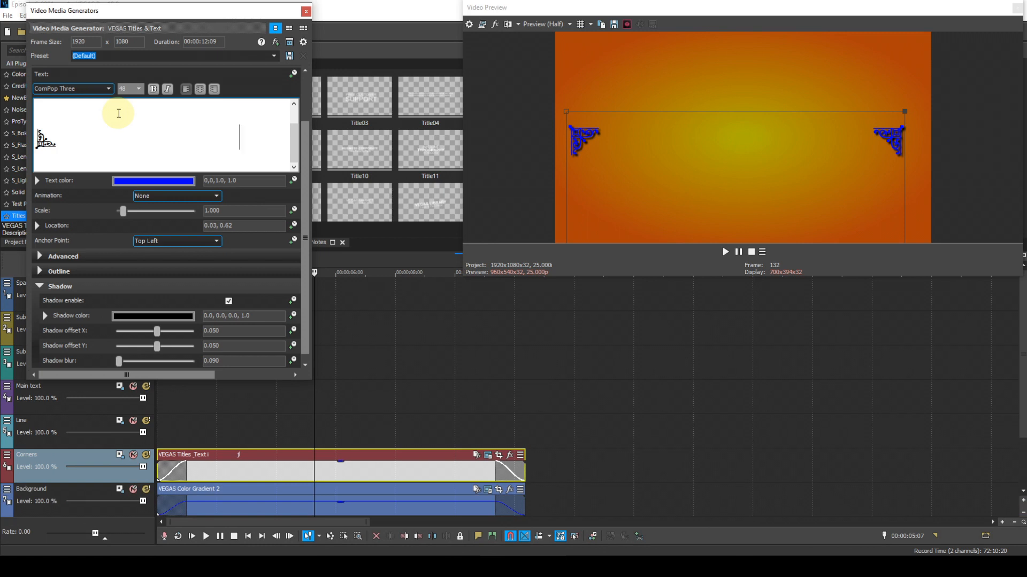
pyautogui.write(' k')
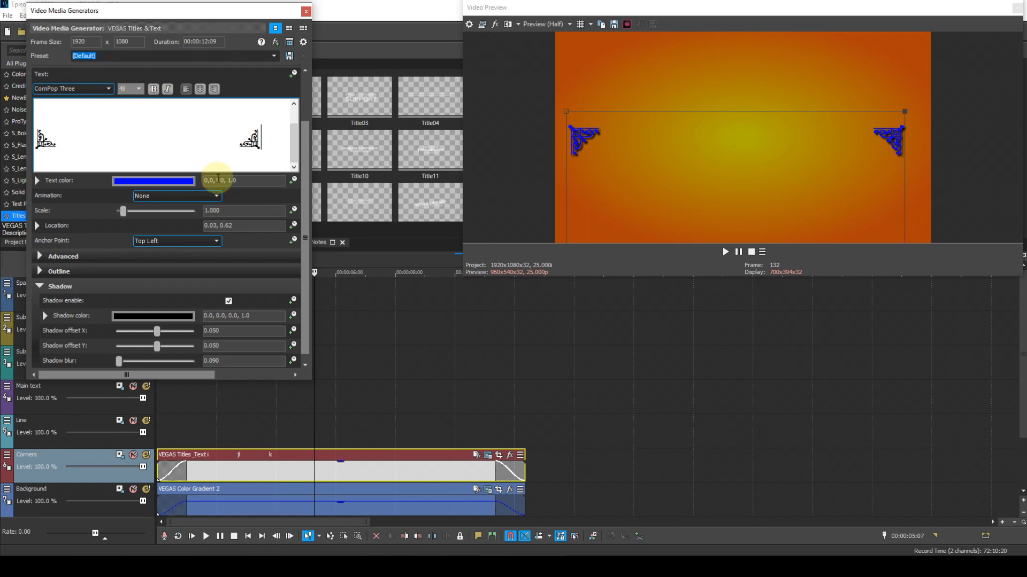
# Set the Corners text's vertical location to 1.00 and close the generator window.
pyautogui.click(241, 225)
pyautogui.moveTo(240, 226); pyautogui.dragTo(222, 227)
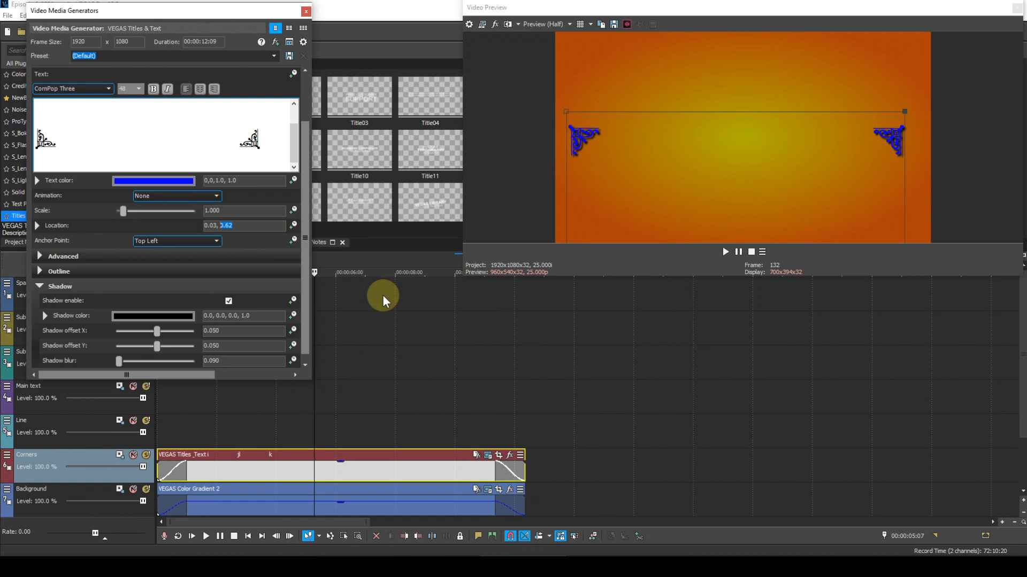
pyautogui.write('1')
pyautogui.press('Return')
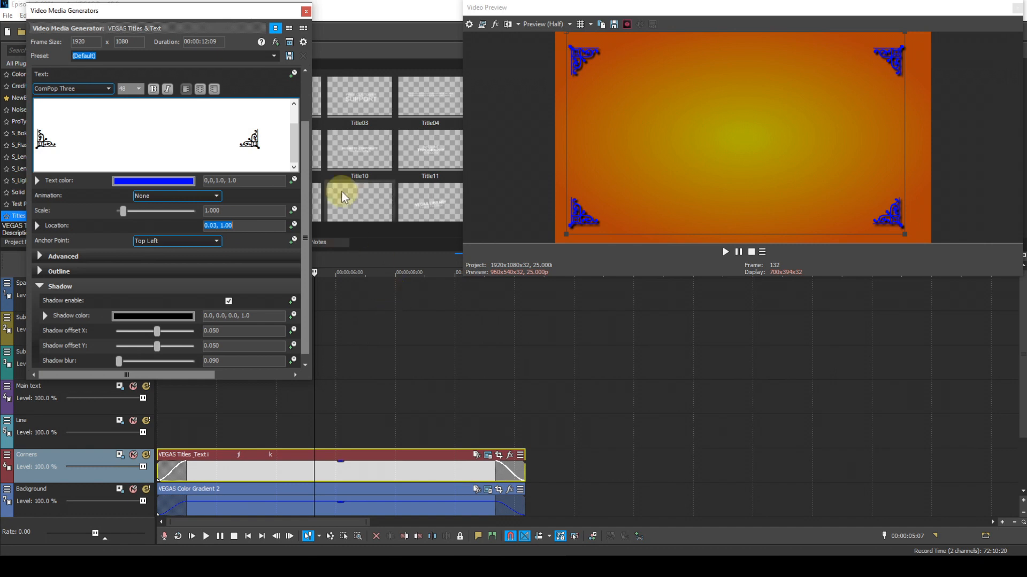
pyautogui.click(305, 11)
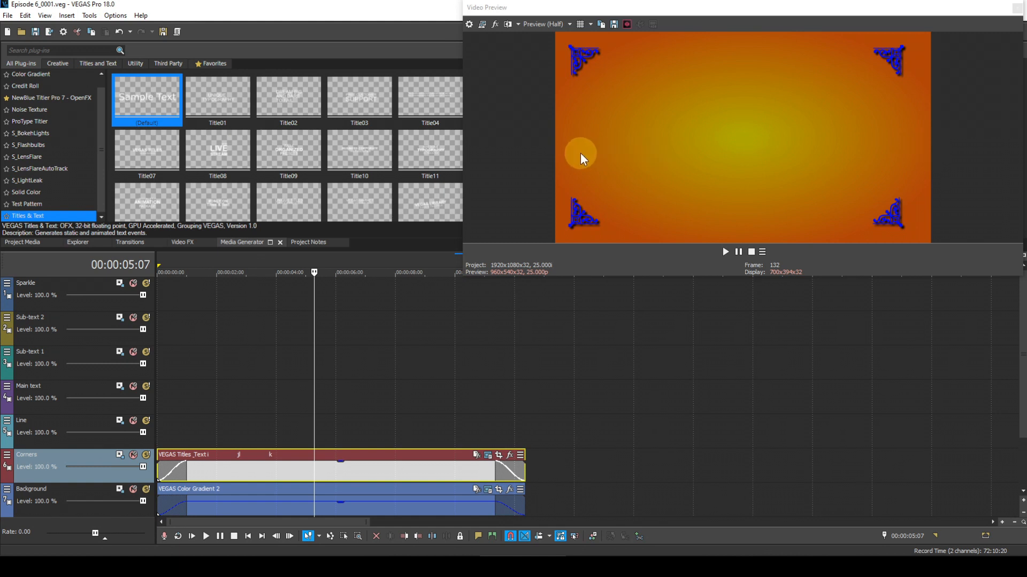
# Reopen the Corners event's text generator and set the horizontal location to 0.05.
pyautogui.click(492, 459)
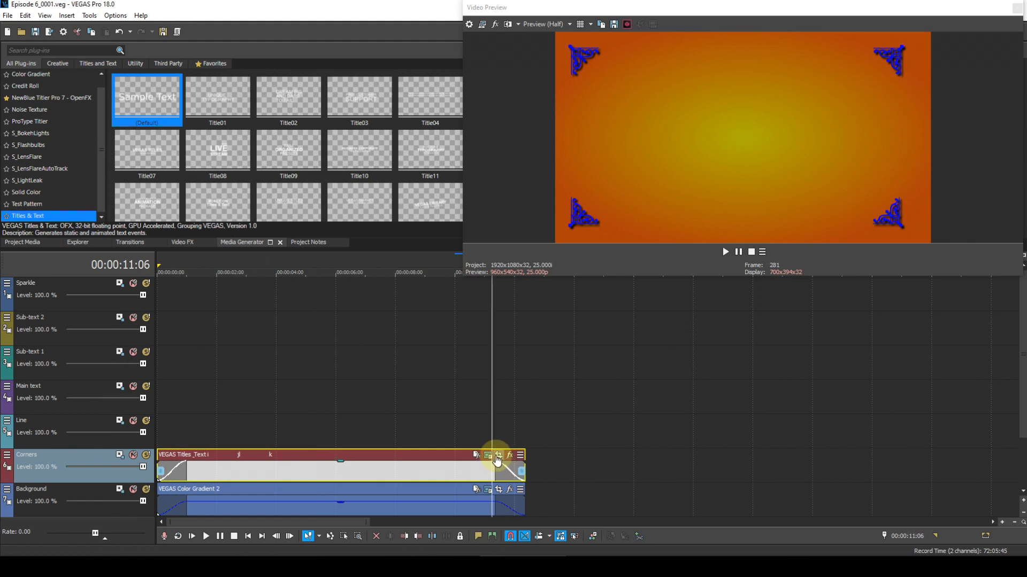
pyautogui.click(487, 456)
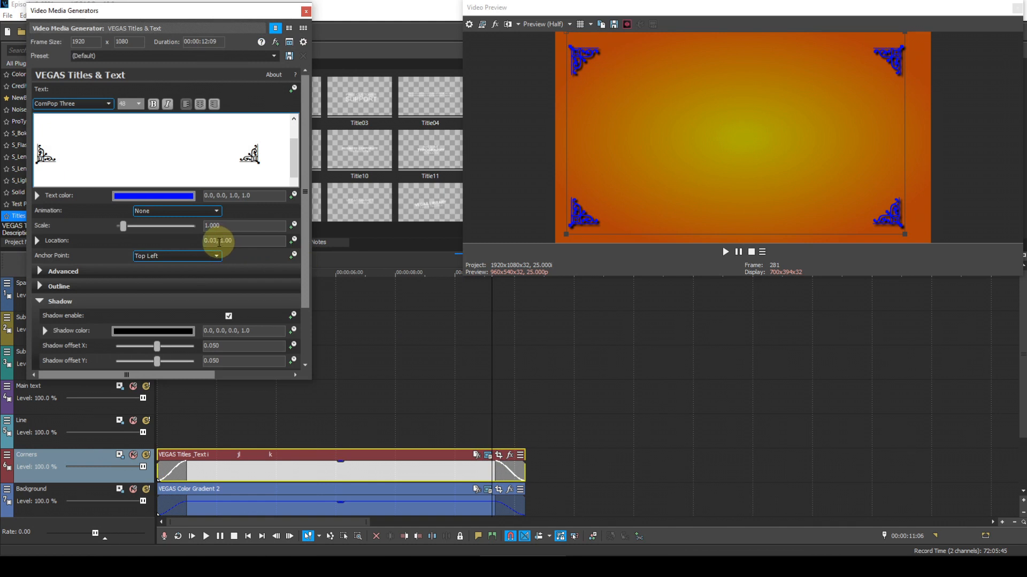
pyautogui.click(217, 241)
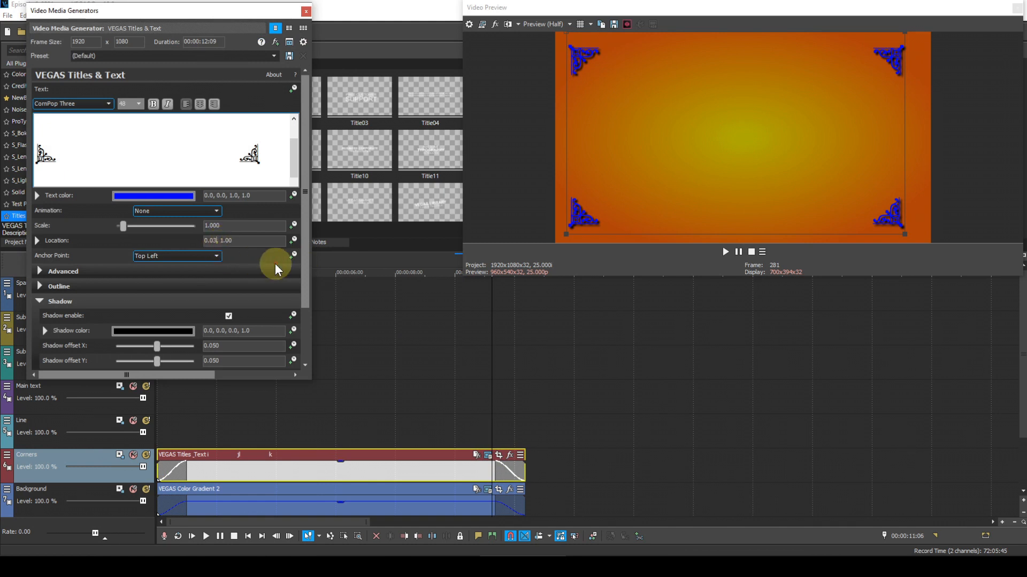
pyautogui.press('BackSpace')
pyautogui.write('5')
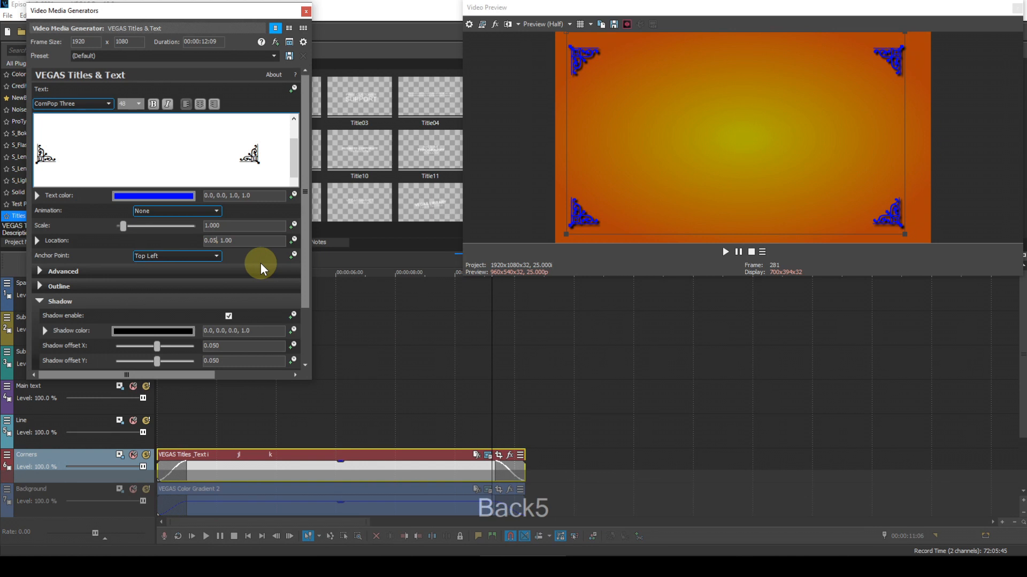
pyautogui.press('Return')
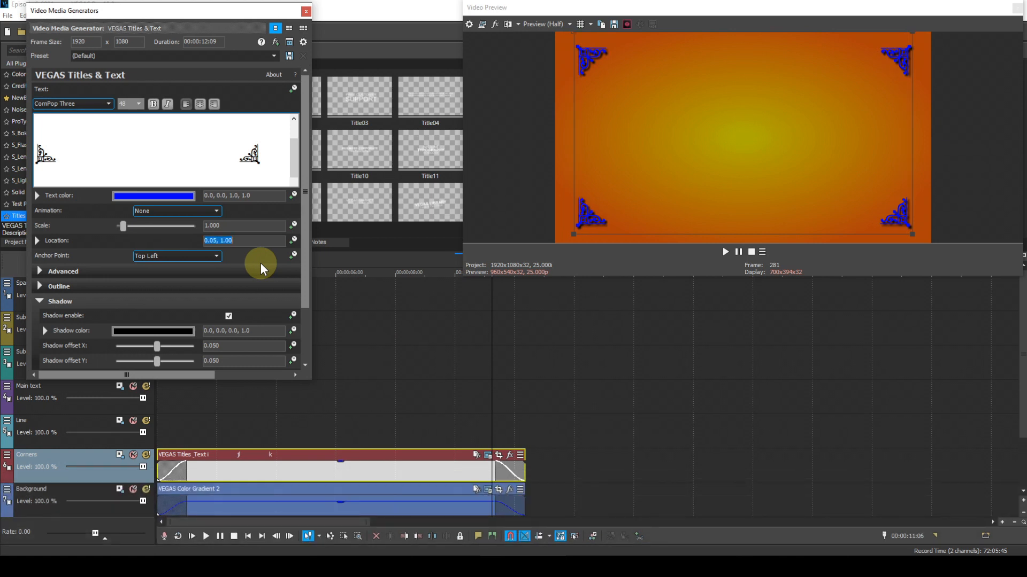
# Adjust the Corners text's horizontal location to 0.04 and close the generator window.
pyautogui.click(217, 241)
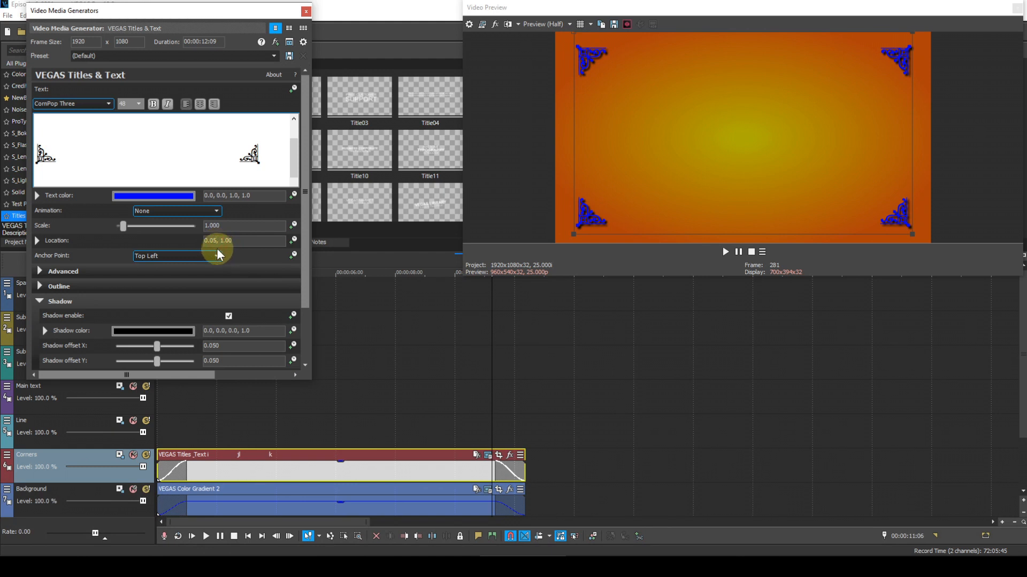
pyautogui.press('BackSpace')
pyautogui.write('4')
pyautogui.press('Return')
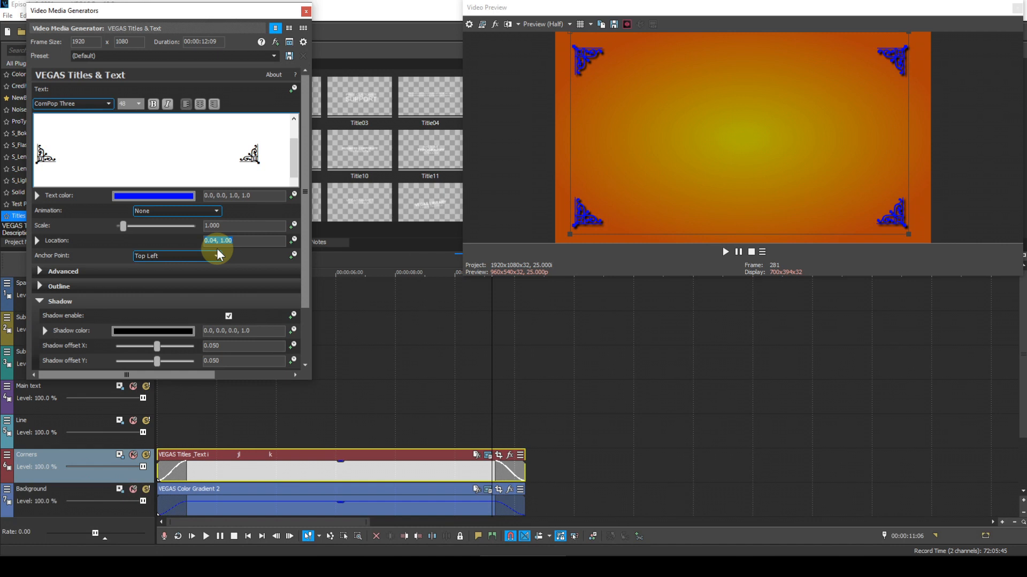
pyautogui.click(307, 12)
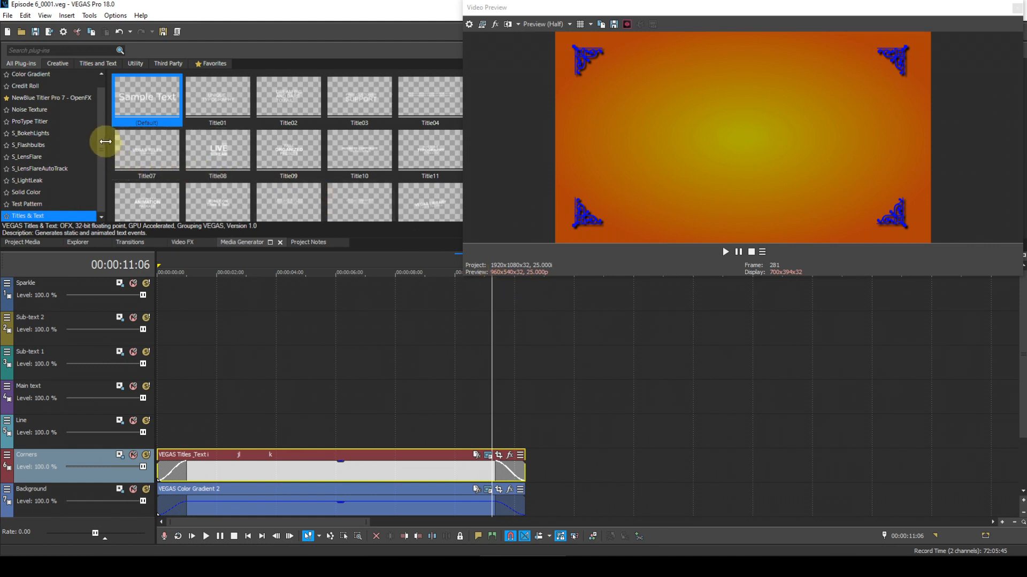
# Add a Blue solid color event to the Line track and shift it slightly later so it ends at 00:00:11:06.
pyautogui.click(49, 190)
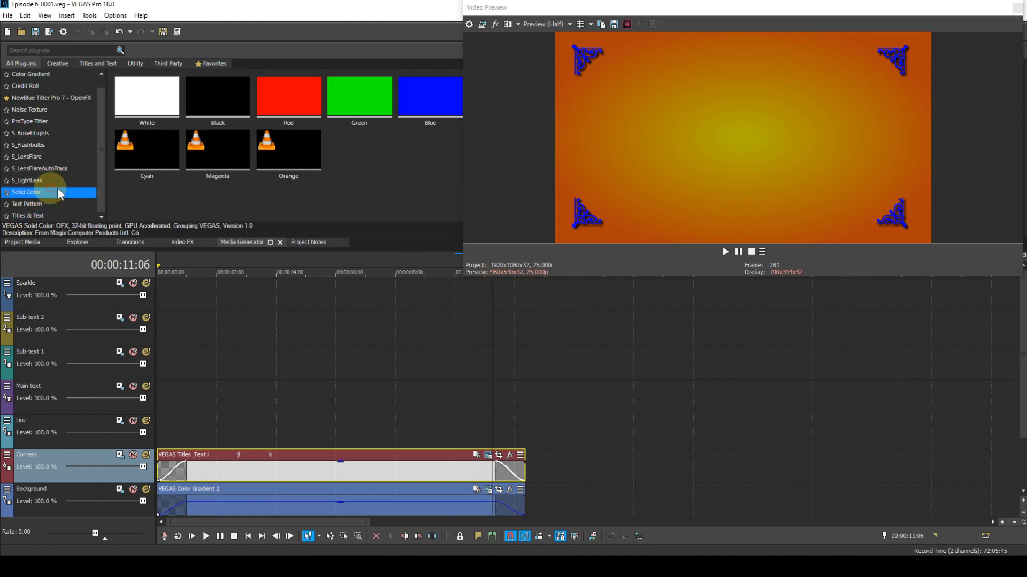
pyautogui.moveTo(419, 94); pyautogui.dragTo(194, 425)
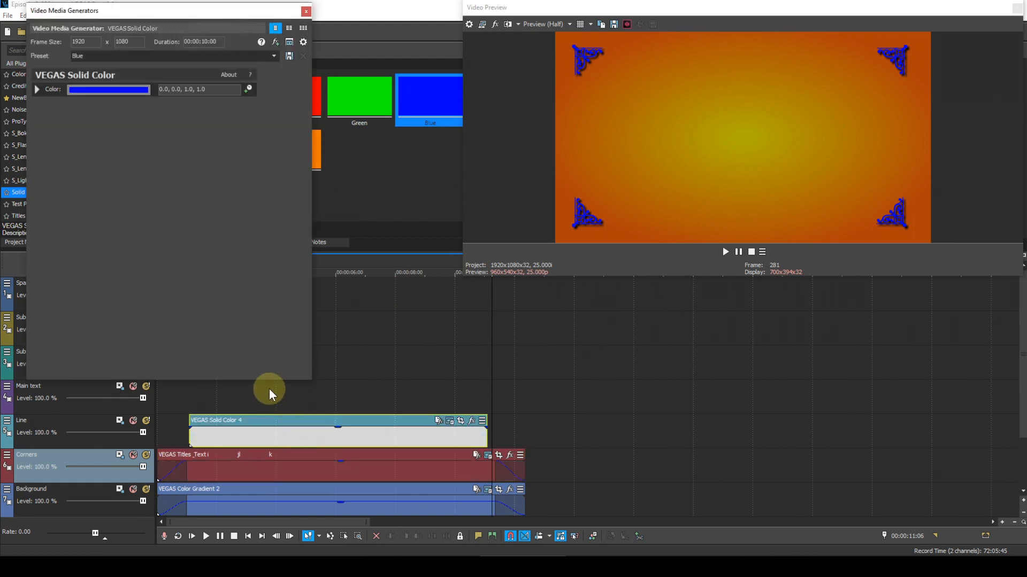
pyautogui.doubleClick(217, 14)
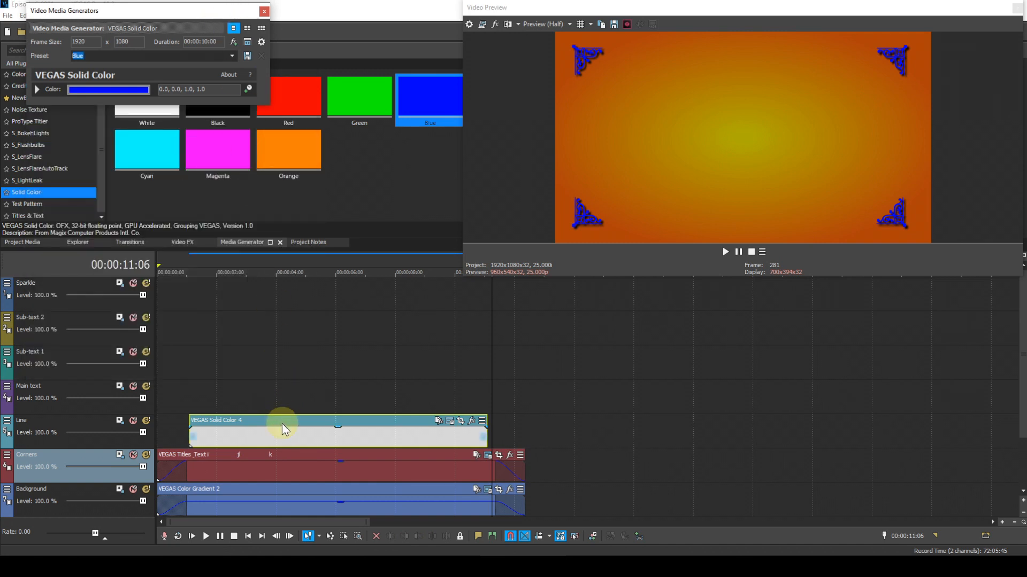
pyautogui.moveTo(283, 422); pyautogui.dragTo(284, 421)
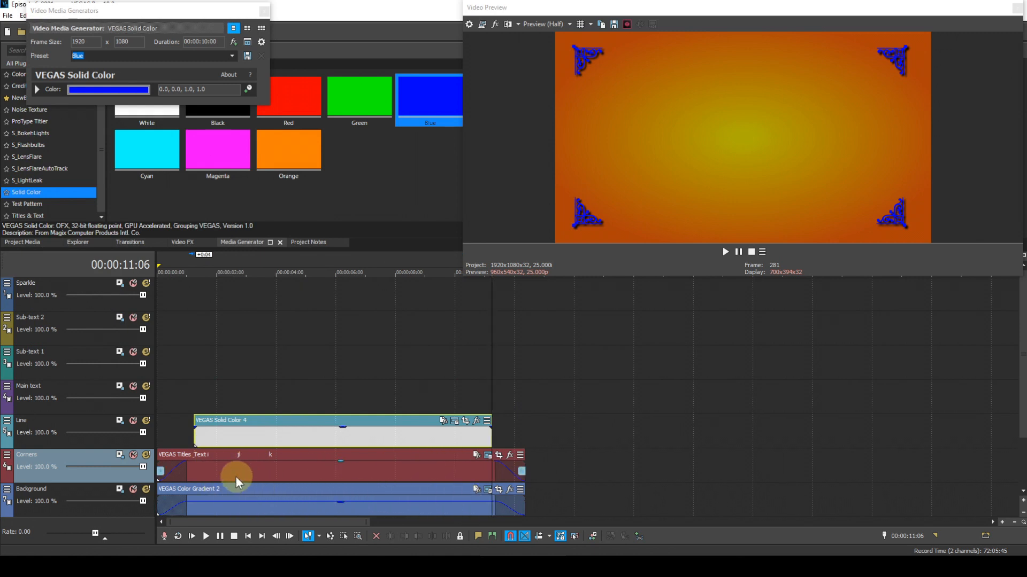
pyautogui.click(254, 420)
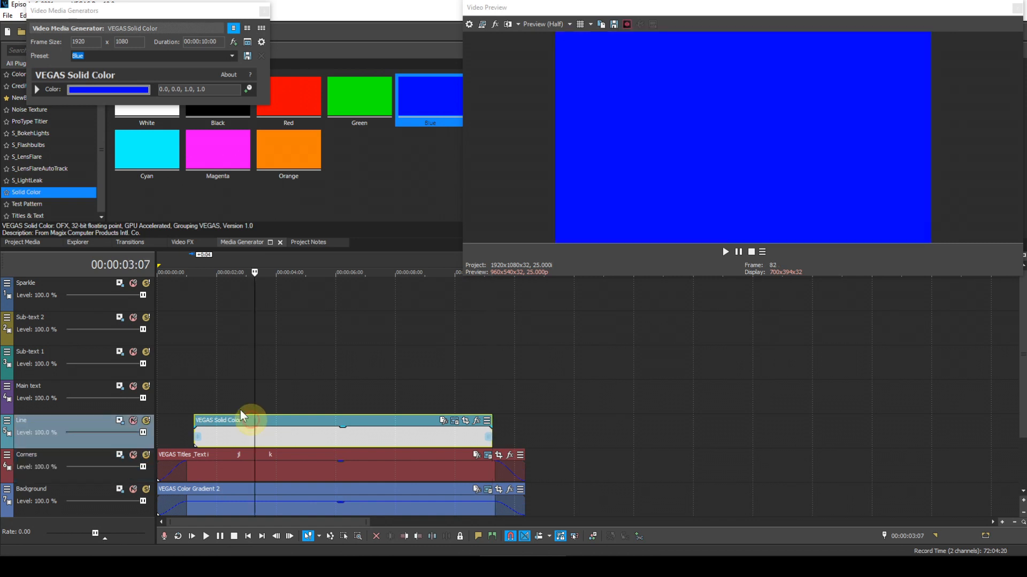
# Nudge the Line track's solid color event one frame earlier so it starts at 00:00:01:05.
pyautogui.click(191, 383)
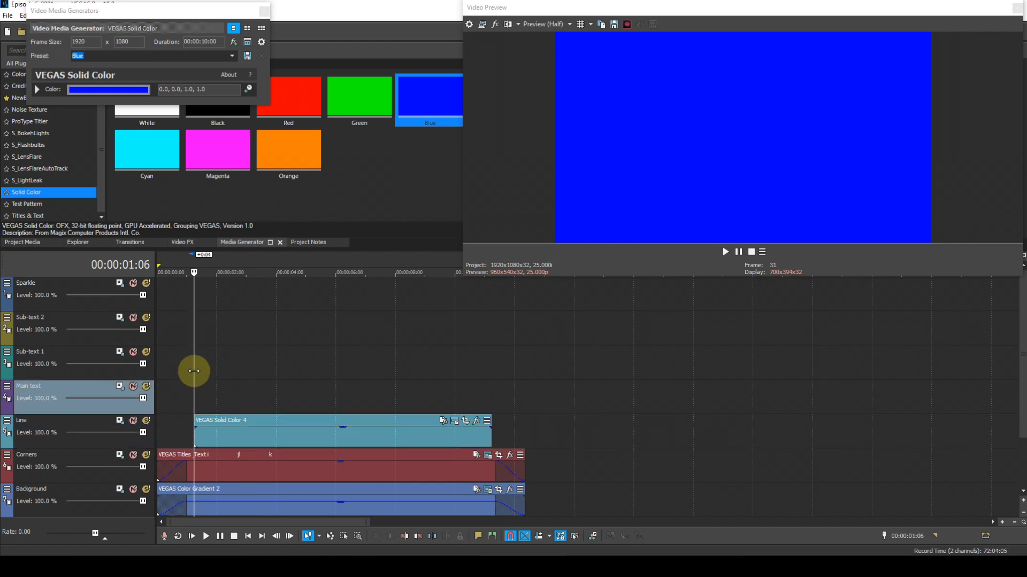
pyautogui.click(253, 422)
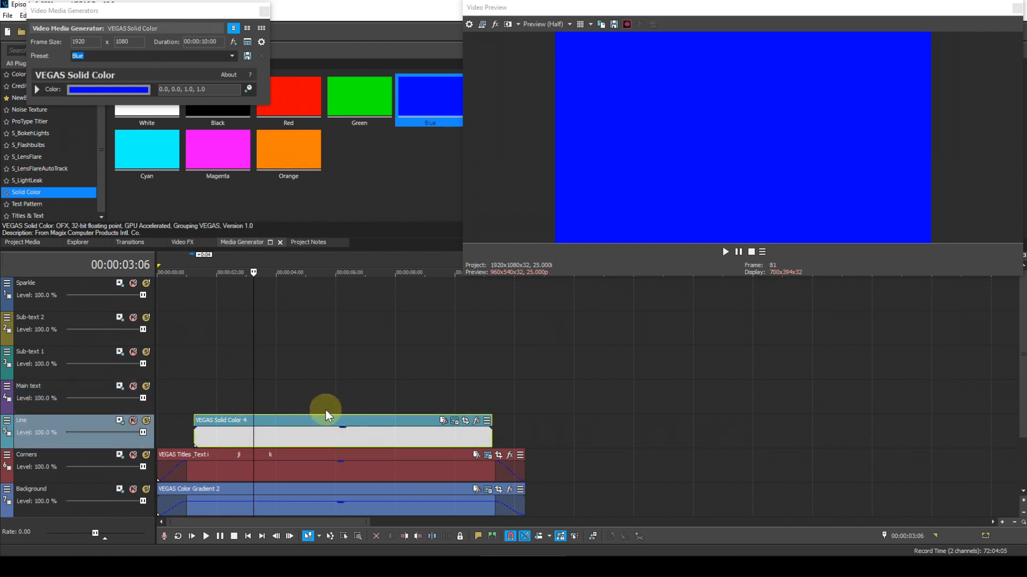
pyautogui.press('KP_1')
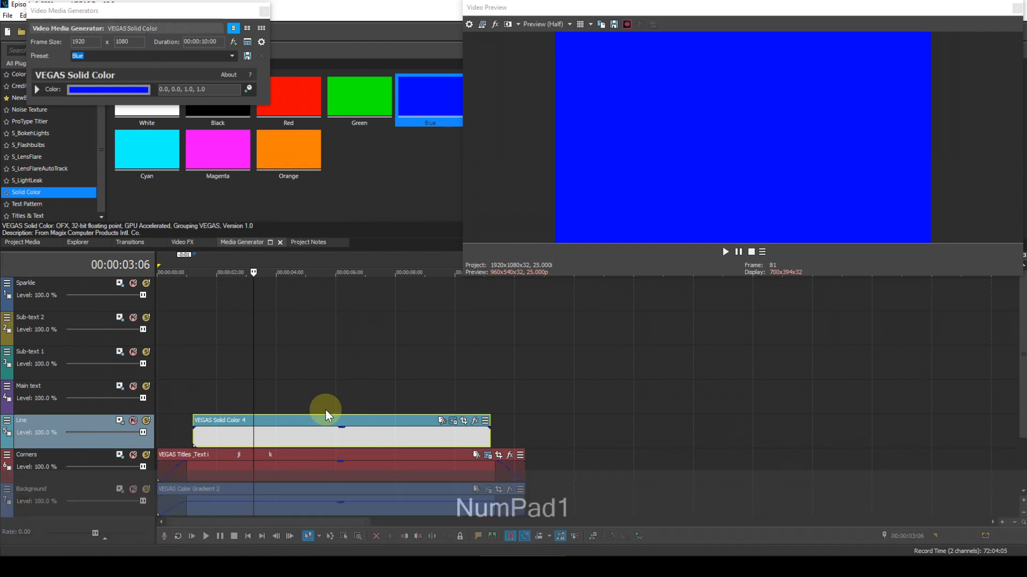
pyautogui.click(193, 397)
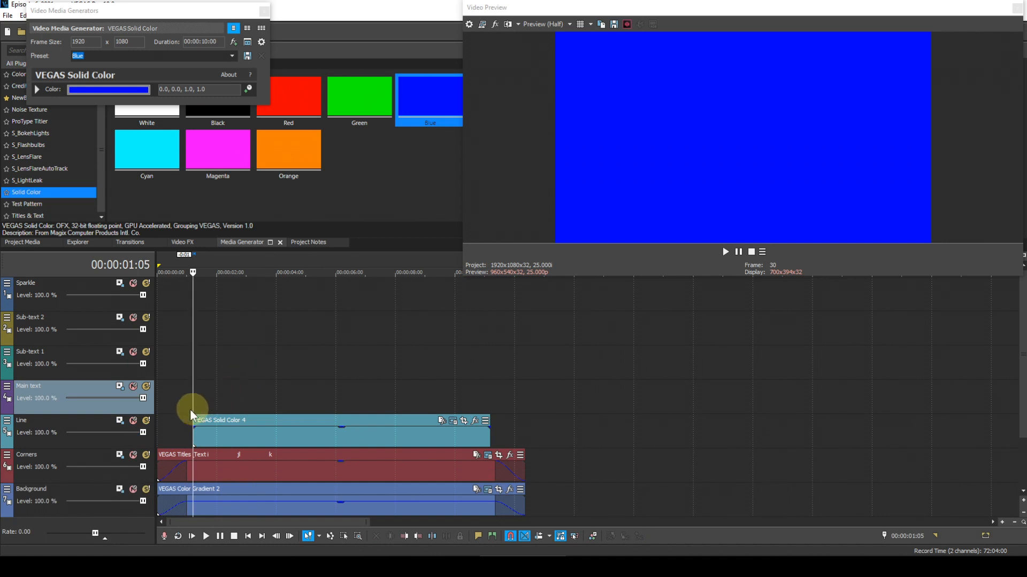
# Open track motion for the Line track and enable its 2D shadow with a blur of 1%.
pyautogui.click(121, 422)
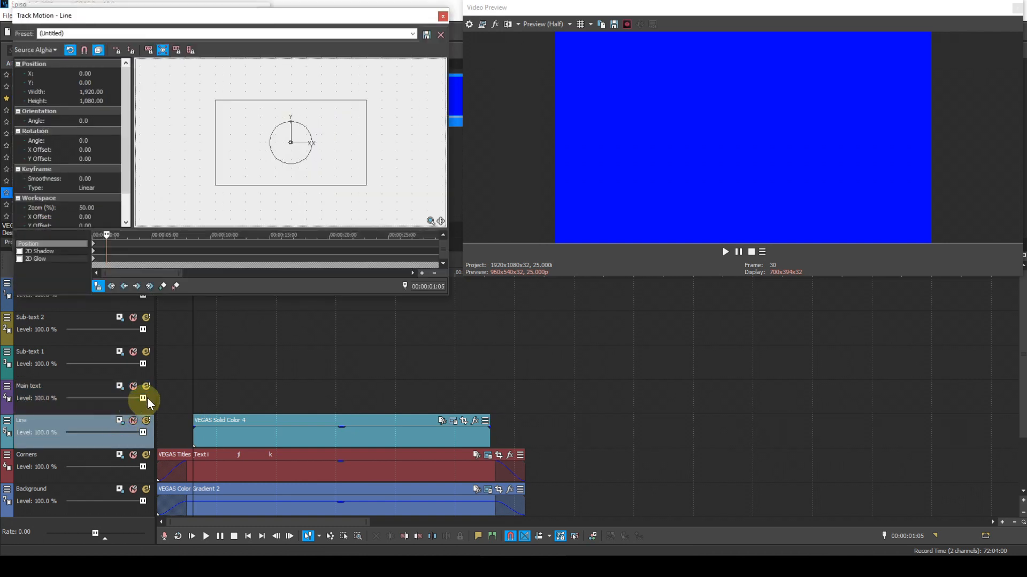
pyautogui.click(164, 49)
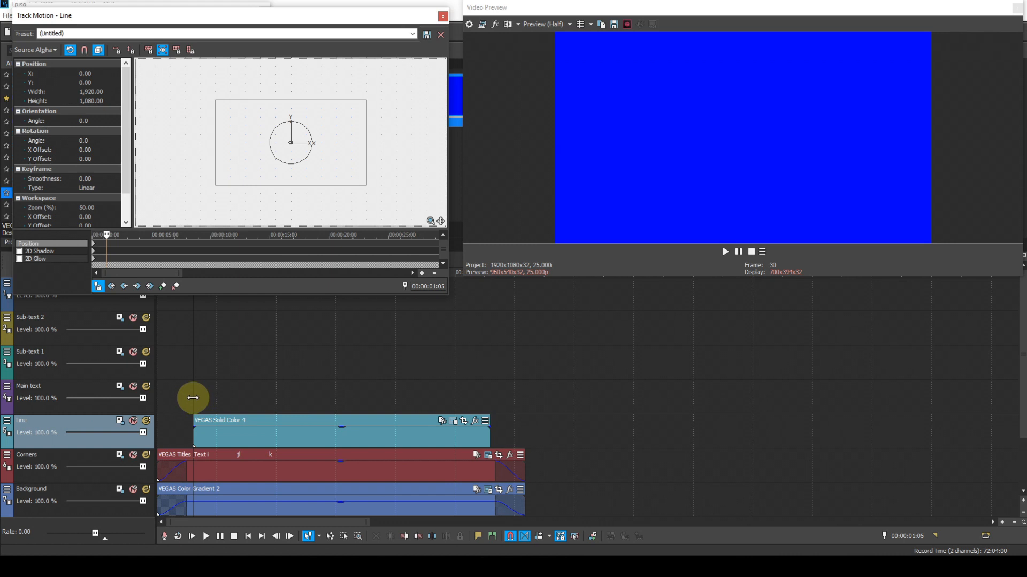
pyautogui.click(20, 251)
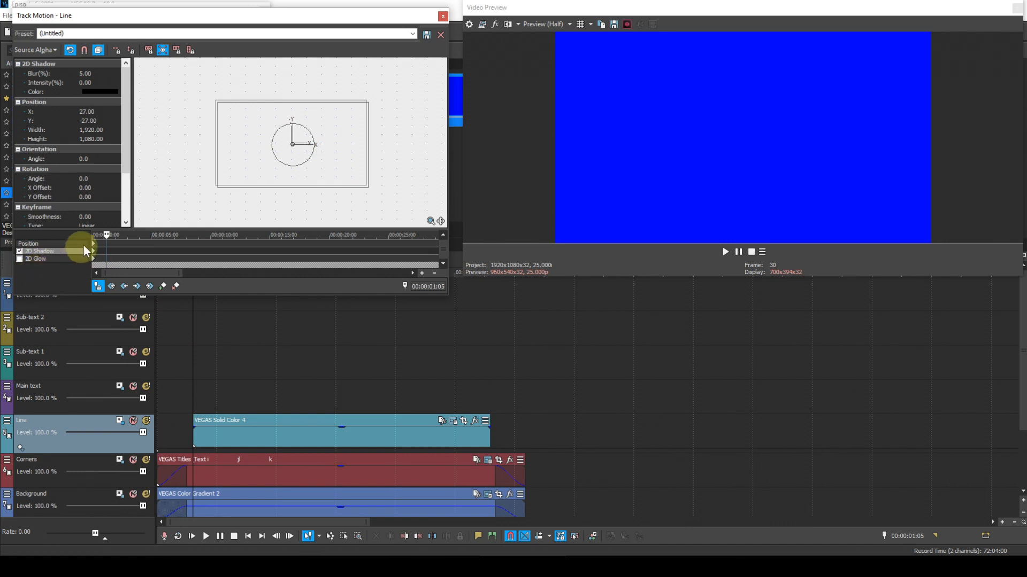
pyautogui.click(94, 74)
pyautogui.write('1')
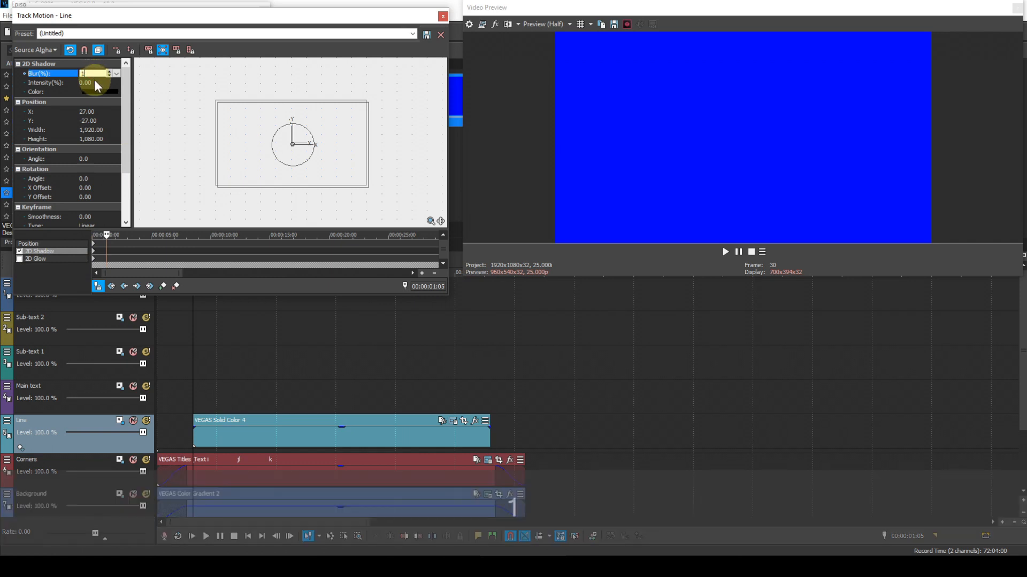
# Offset the Line track's 2D shadow to X 10 and Y -10.
pyautogui.click(93, 111)
pyautogui.click(93, 111)
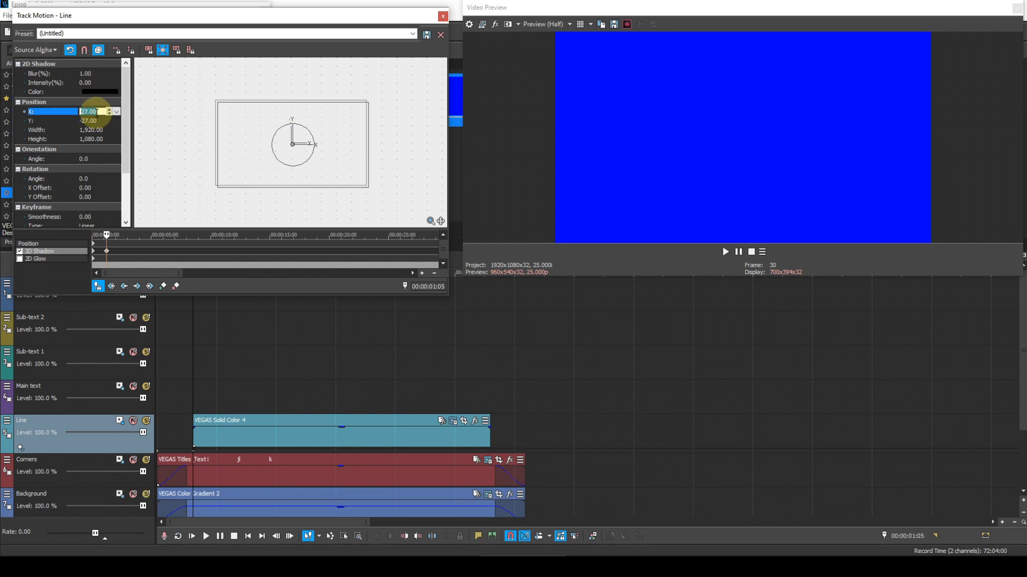
pyautogui.write('10')
pyautogui.click(95, 120)
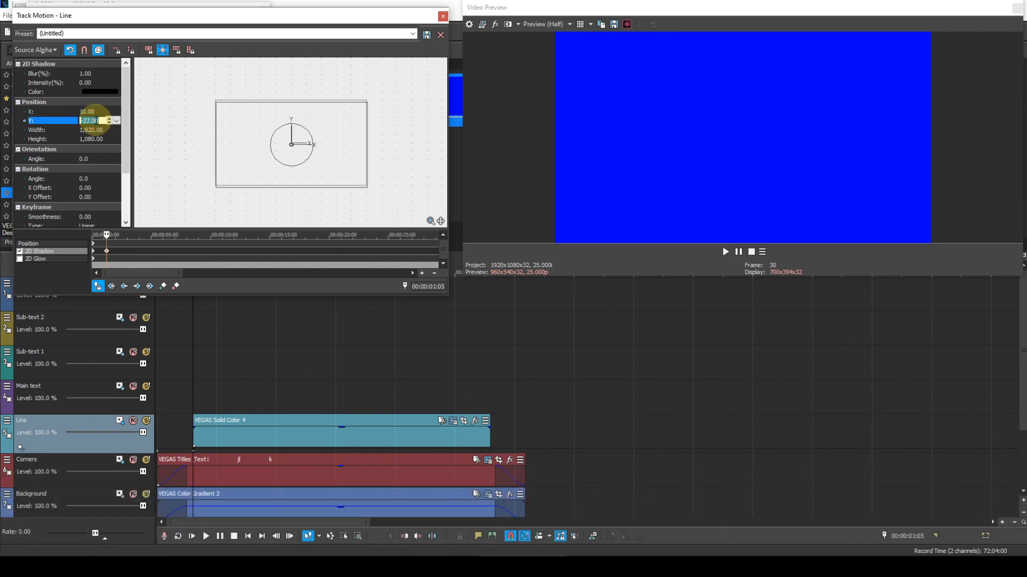
pyautogui.write('-10')
pyautogui.press('Return')
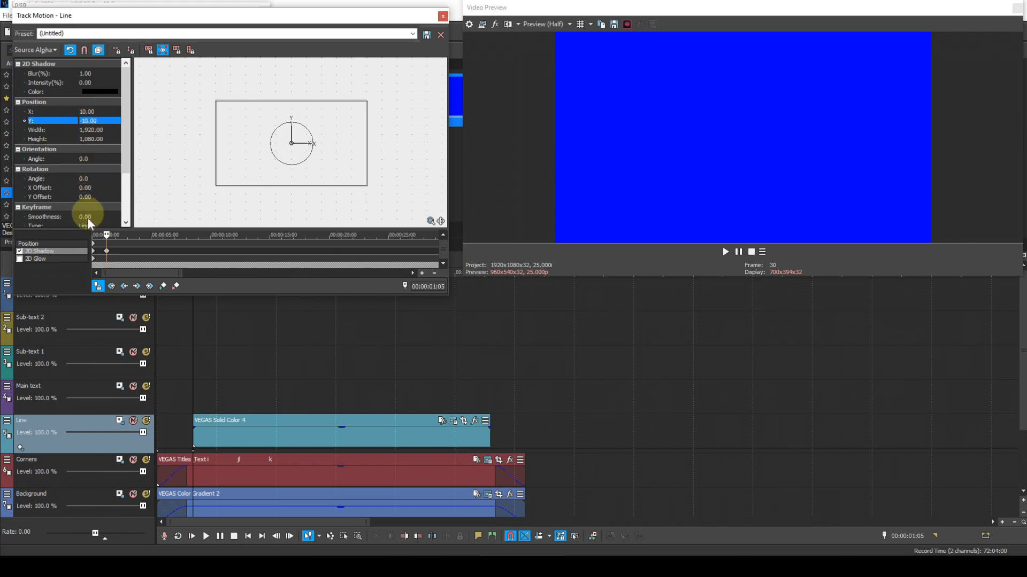
# In the Line track's position settings at 00:00:01:05, set the height to 10 and the width to 0.
pyautogui.click(50, 244)
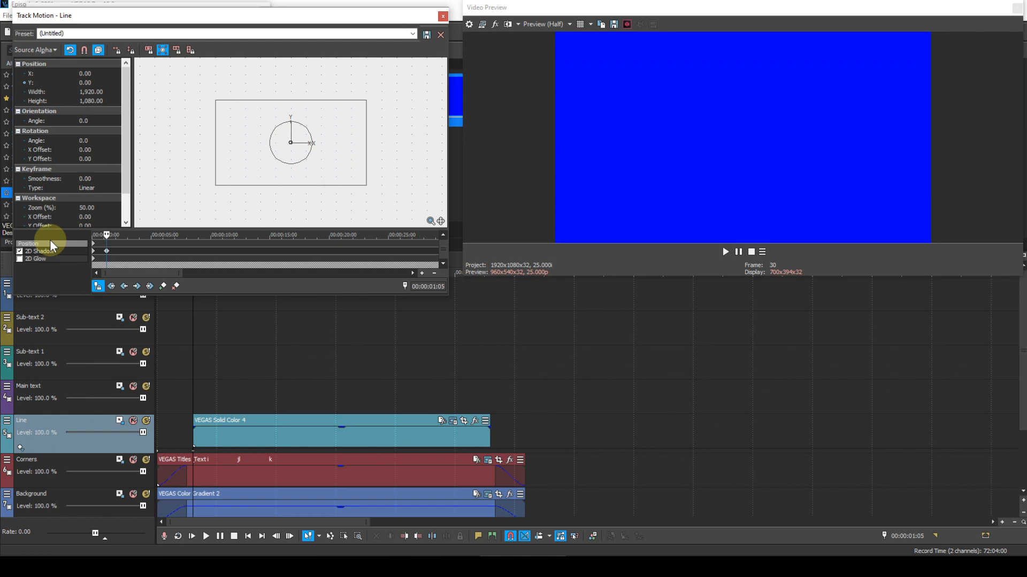
pyautogui.click(100, 100)
pyautogui.write('10')
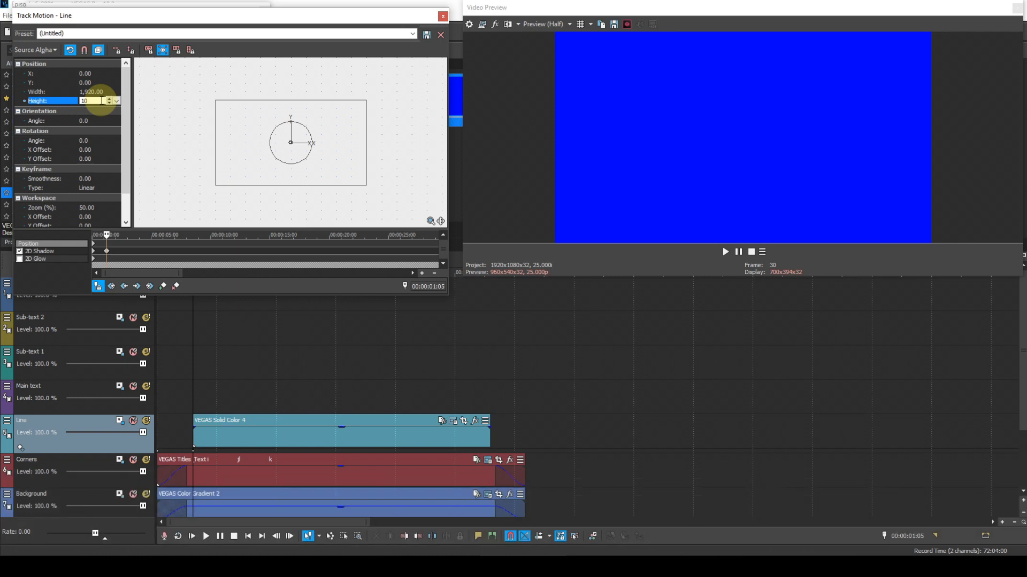
pyautogui.press('Return')
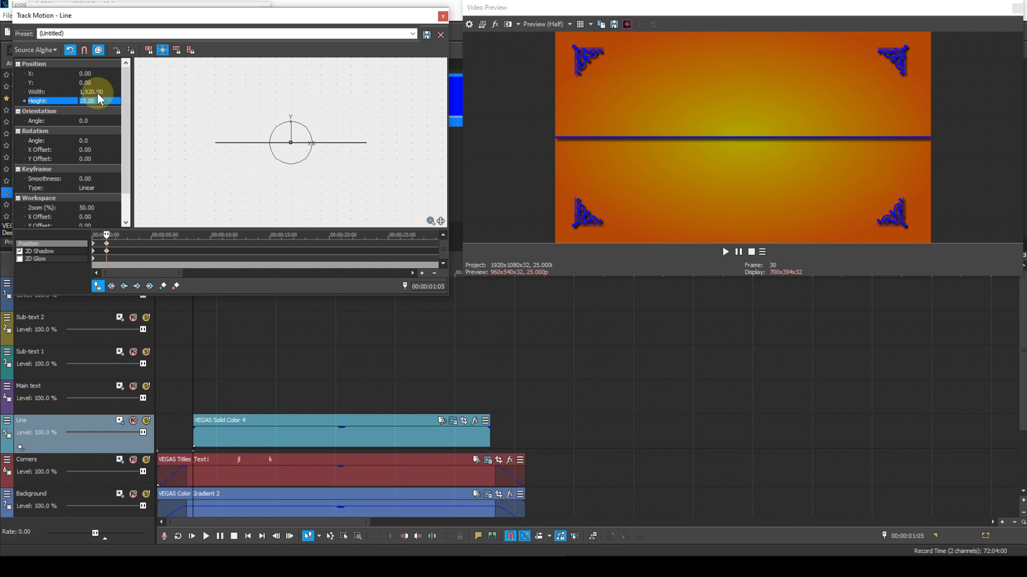
pyautogui.click(98, 92)
pyautogui.write('0')
pyautogui.press('Return')
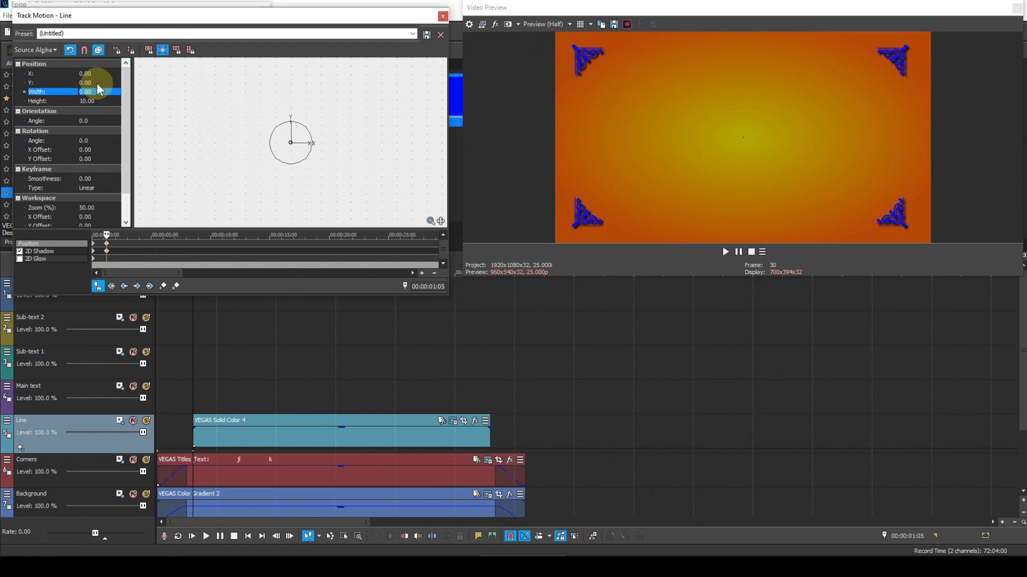
# Add a Position keyframe ten frames further on at 00:00:01:15 and set the line's width to 1120.
pyautogui.click(66, 236)
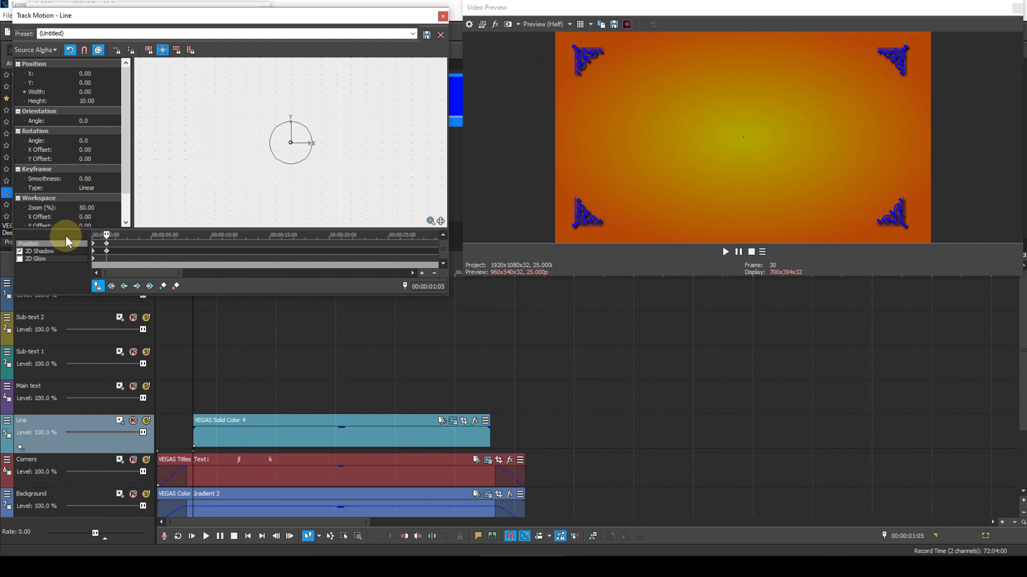
pyautogui.press('Right')
pyautogui.press('Right')
pyautogui.press('Right')
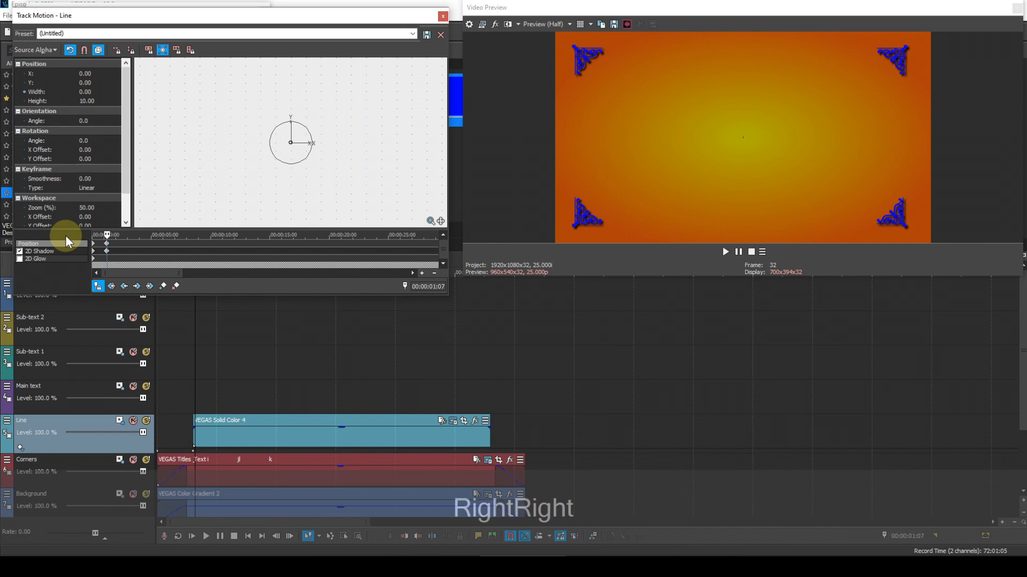
pyautogui.press('Right')
pyautogui.press('Right')
pyautogui.press('Right')
pyautogui.press('Right')
pyautogui.press('Right')
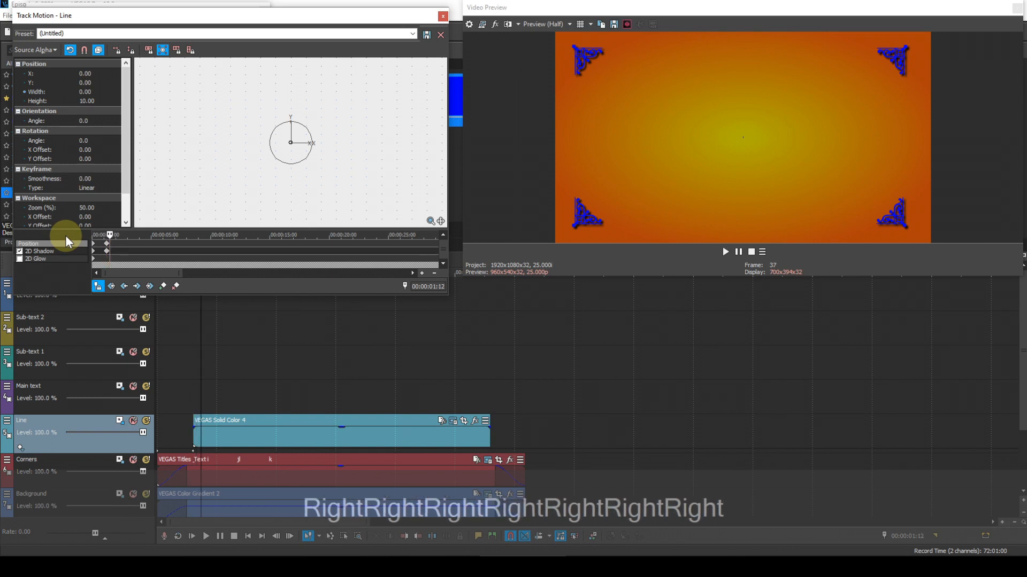
pyautogui.press('Right')
pyautogui.press('Right')
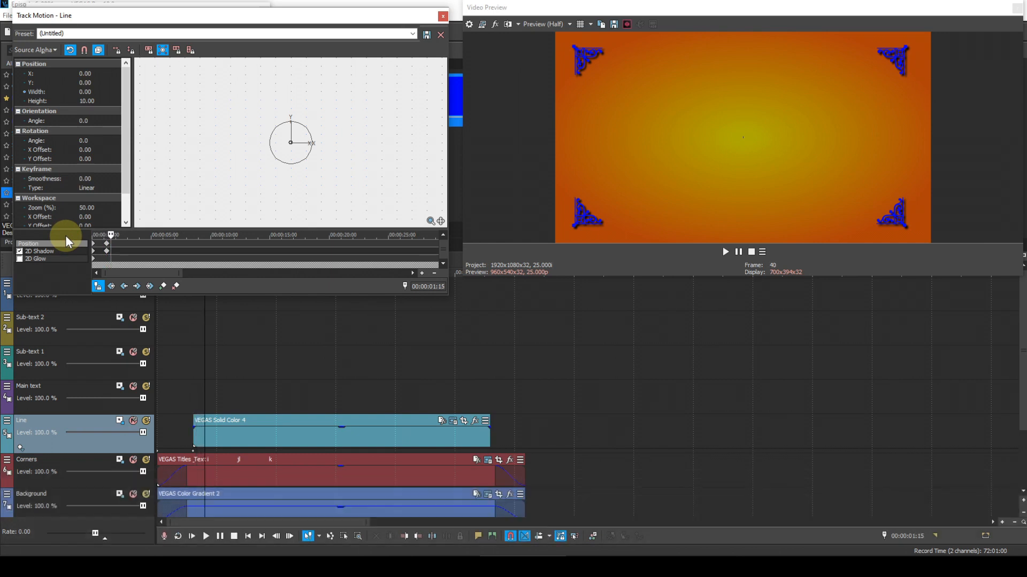
pyautogui.click(422, 273)
pyautogui.click(422, 274)
pyautogui.click(422, 273)
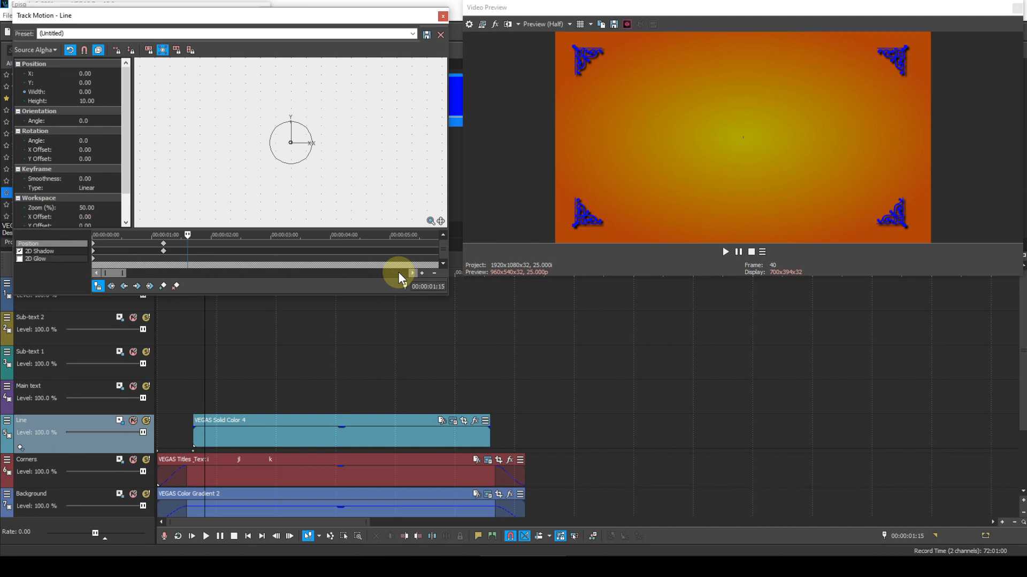
pyautogui.click(163, 288)
pyautogui.click(92, 91)
pyautogui.write('1120')
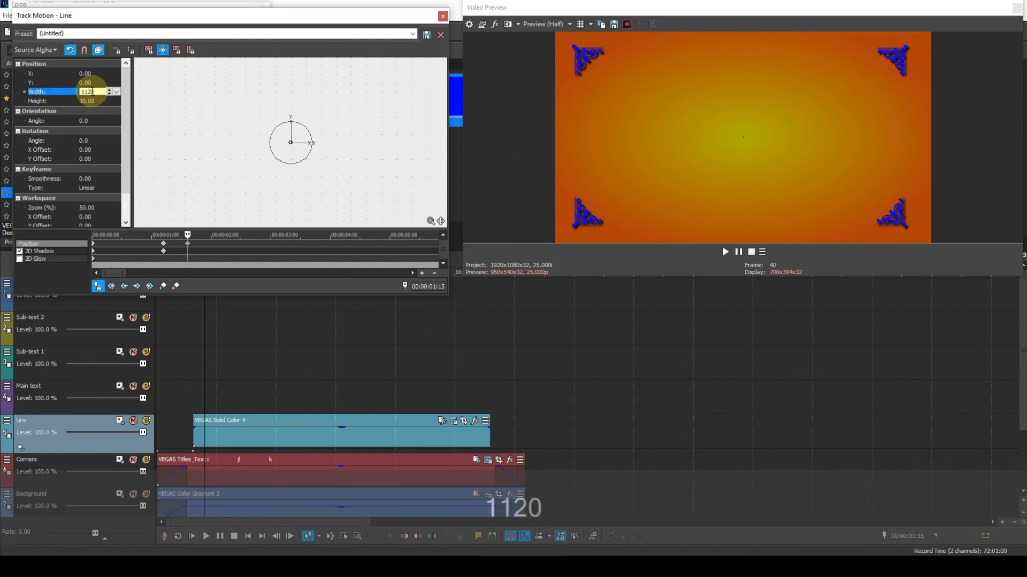
pyautogui.press('Return')
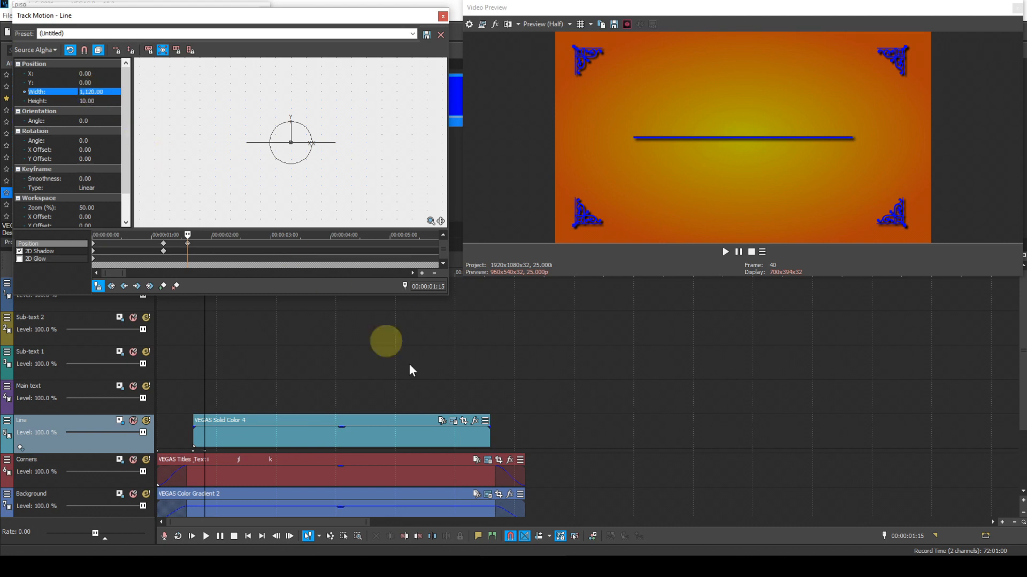
# Add a Position keyframe on the last frame of the line event, at 00:00:11:04.
pyautogui.click(492, 387)
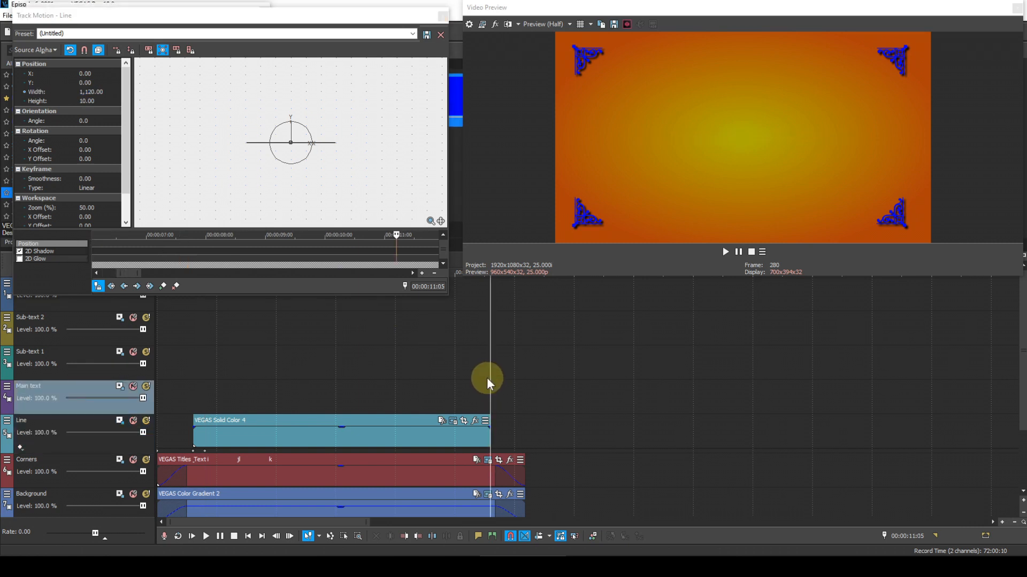
pyautogui.press('Left')
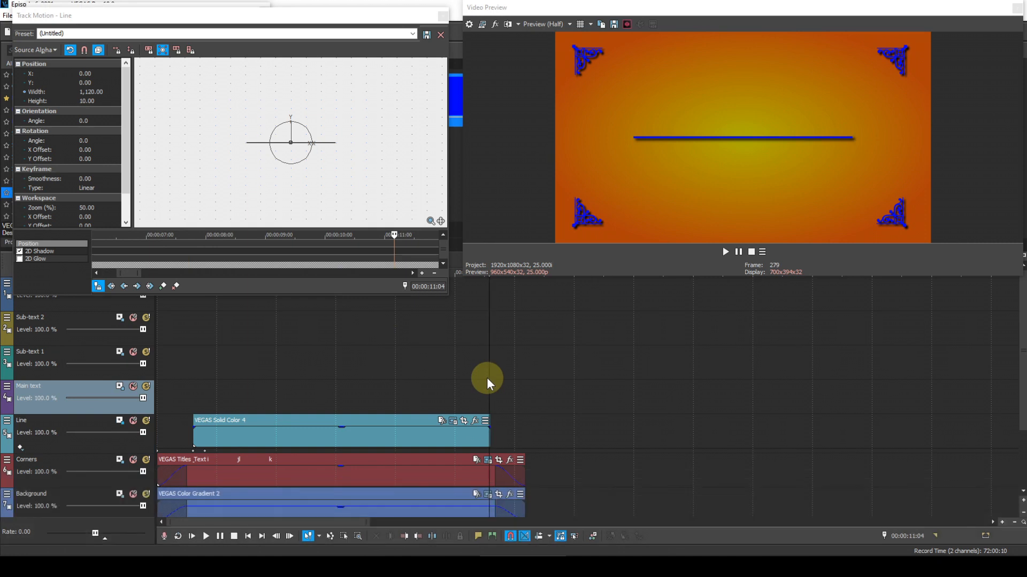
pyautogui.click(163, 286)
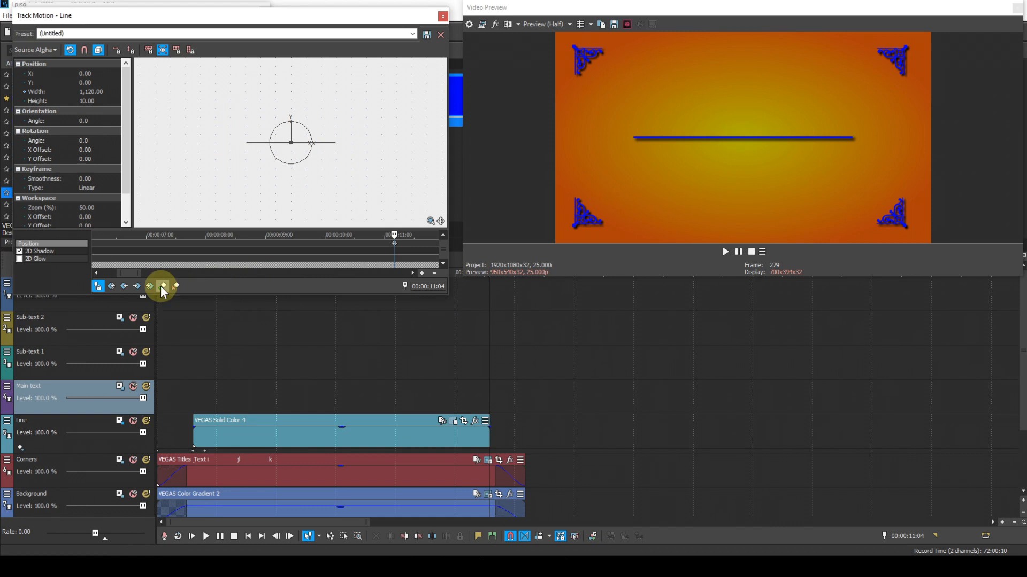
# Copy the zero-width Position keyframe at 00:00:01:05 and paste it onto the keyframe at 00:00:11:04.
pyautogui.click(125, 287)
pyautogui.click(125, 287)
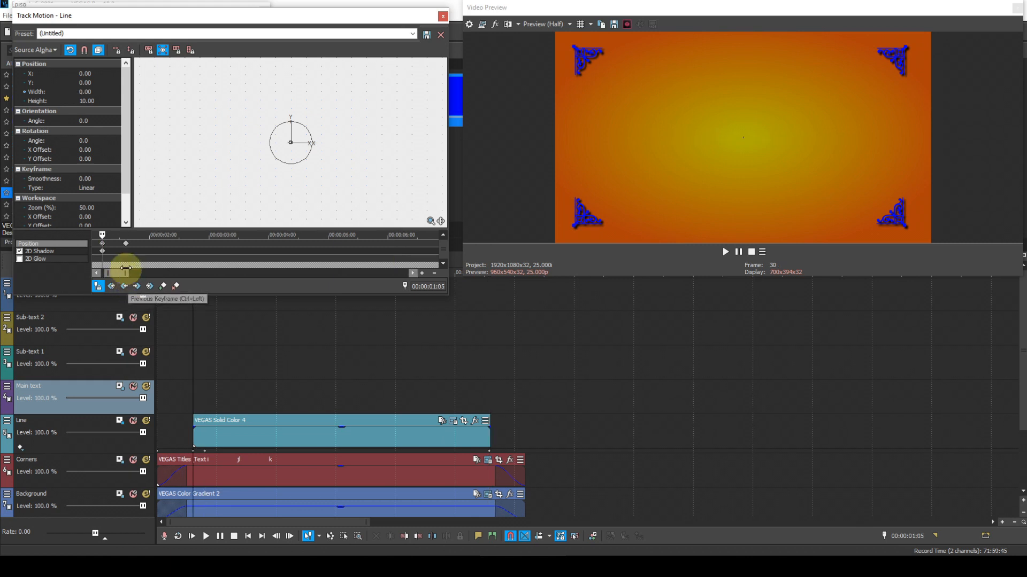
pyautogui.rightClick(102, 244)
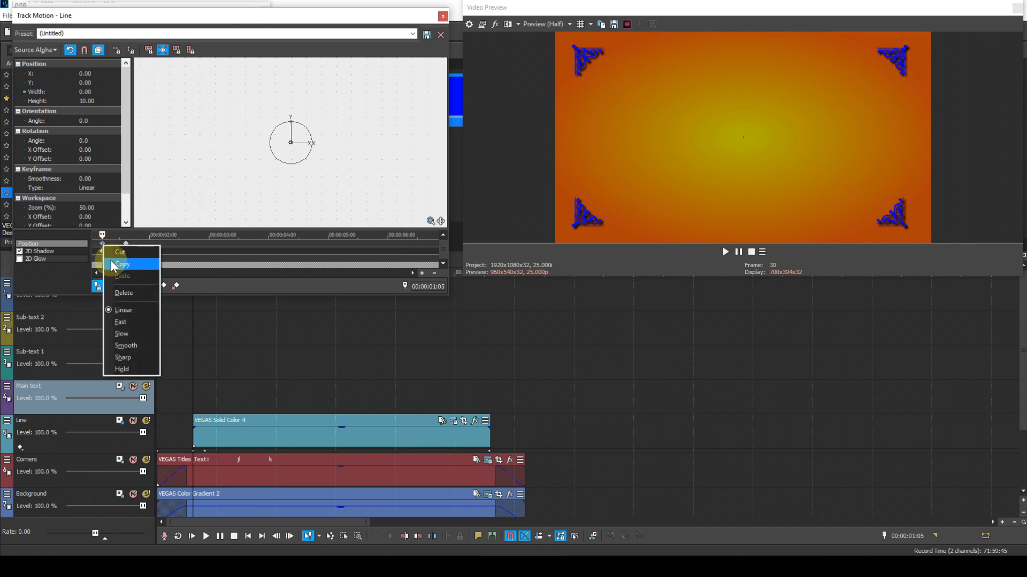
pyautogui.click(110, 262)
pyautogui.click(138, 287)
pyautogui.click(138, 287)
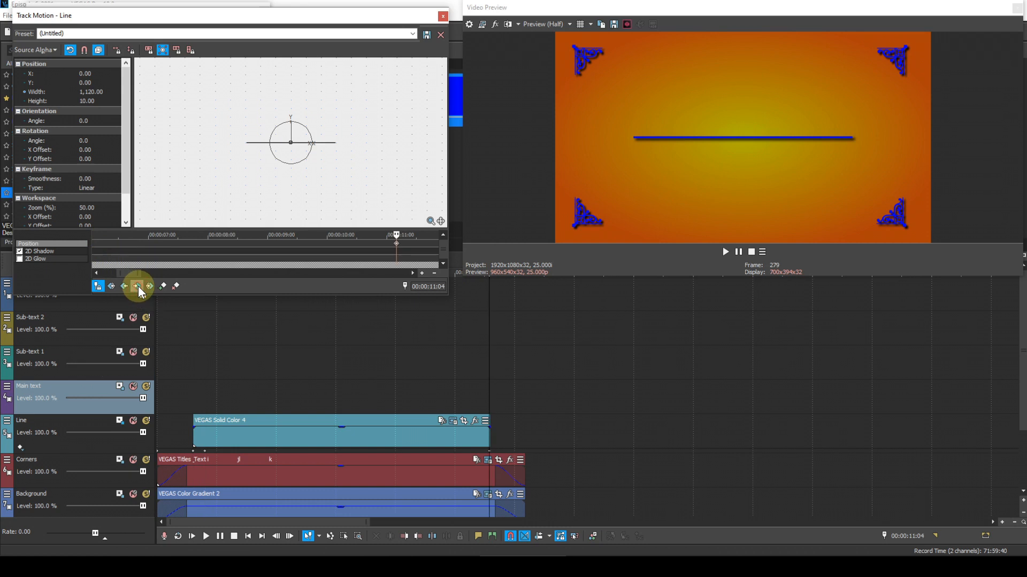
pyautogui.rightClick(397, 244)
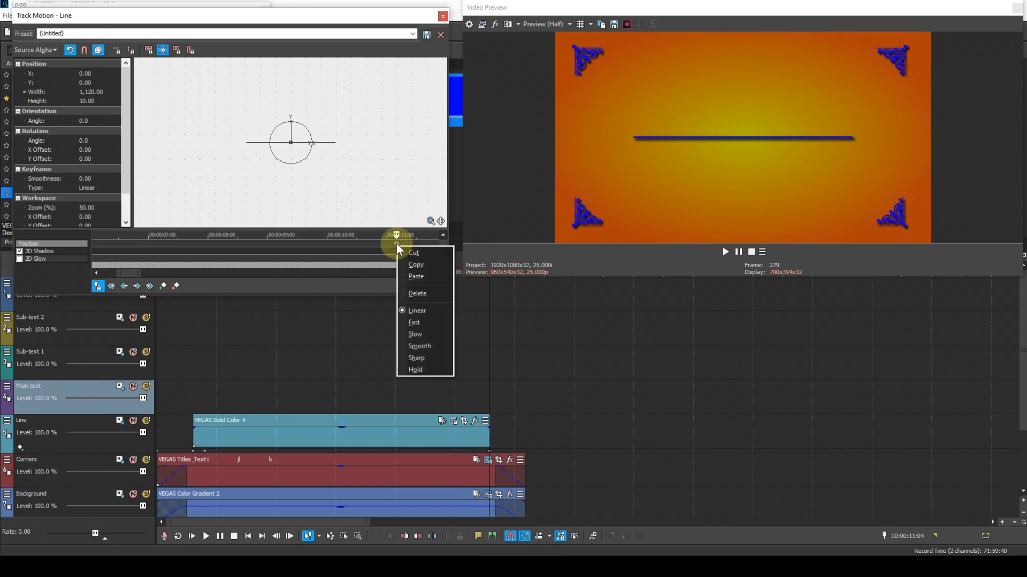
pyautogui.click(409, 275)
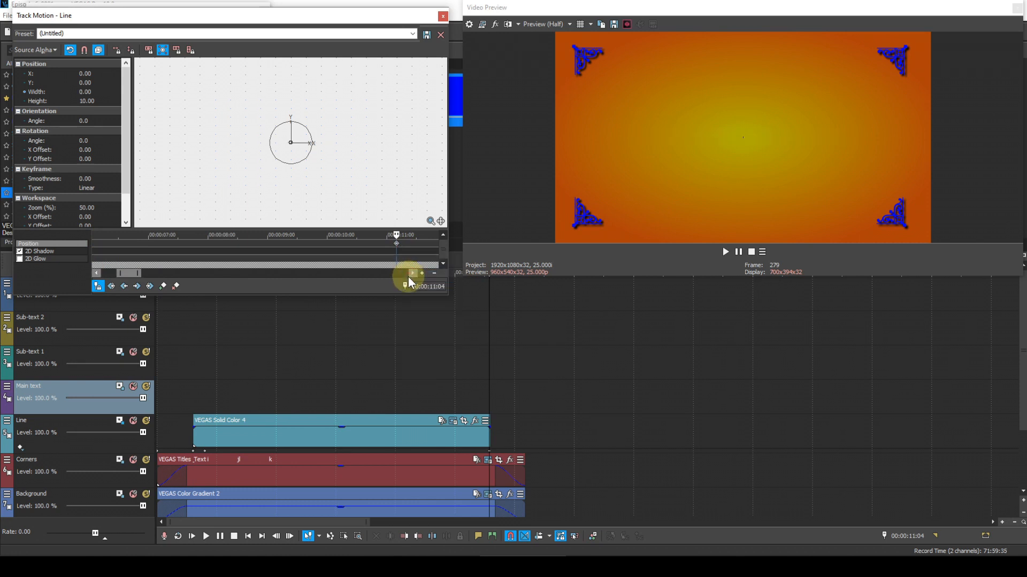
# Add a Position keyframe ten frames before the end keyframe, at 00:00:10:19.
pyautogui.press('Left')
pyautogui.press('Left')
pyautogui.press('Left')
pyautogui.press('Left')
pyautogui.press('Left')
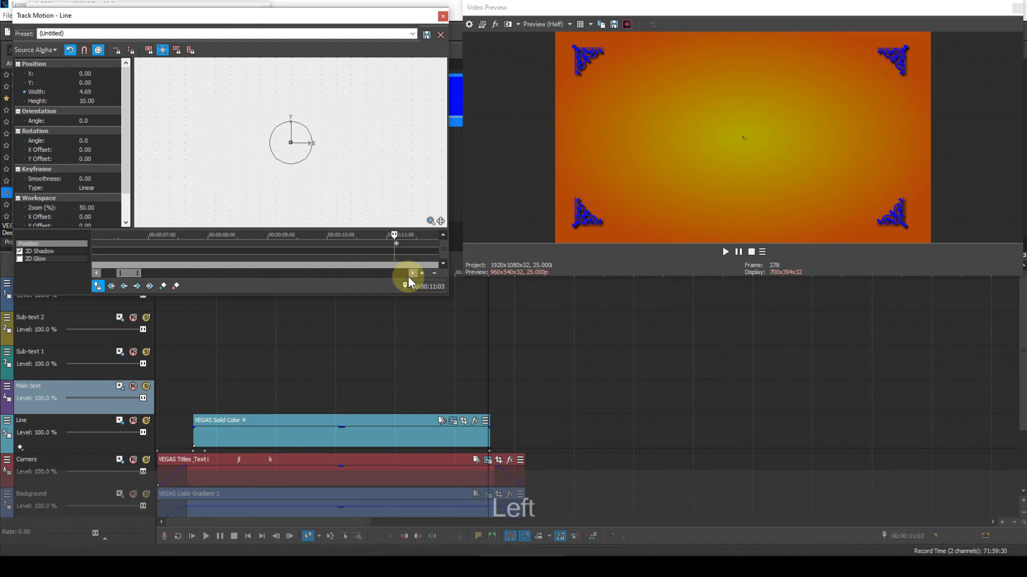
pyautogui.press('Left')
pyautogui.press('Left')
pyautogui.press('Left')
pyautogui.press('Left')
pyautogui.press('Left')
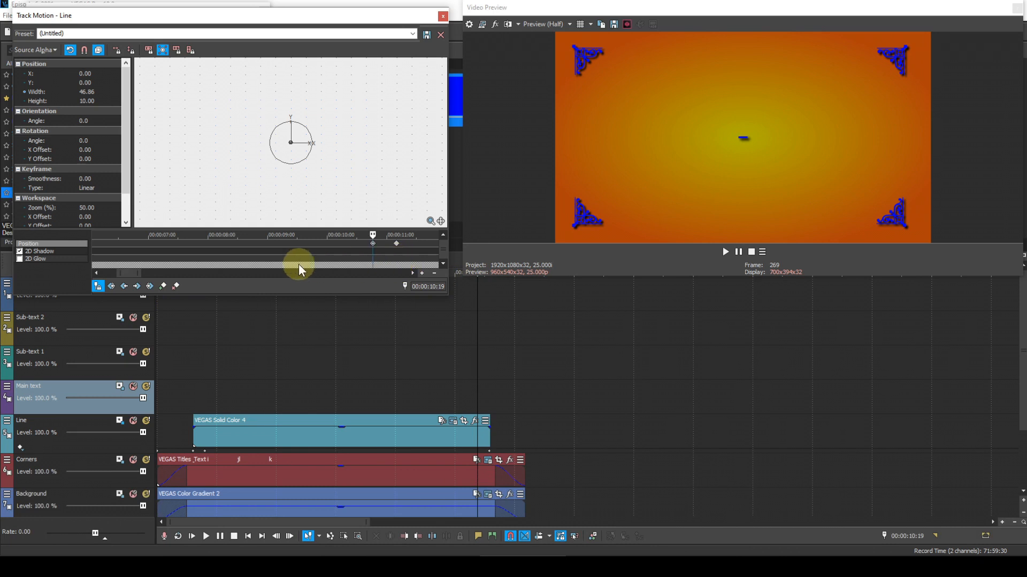
# Copy the 1120-wide Position keyframe at 00:00:01:15 onto the keyframe at 00:00:10:19 and close the line's track motion settings.
pyautogui.click(126, 285)
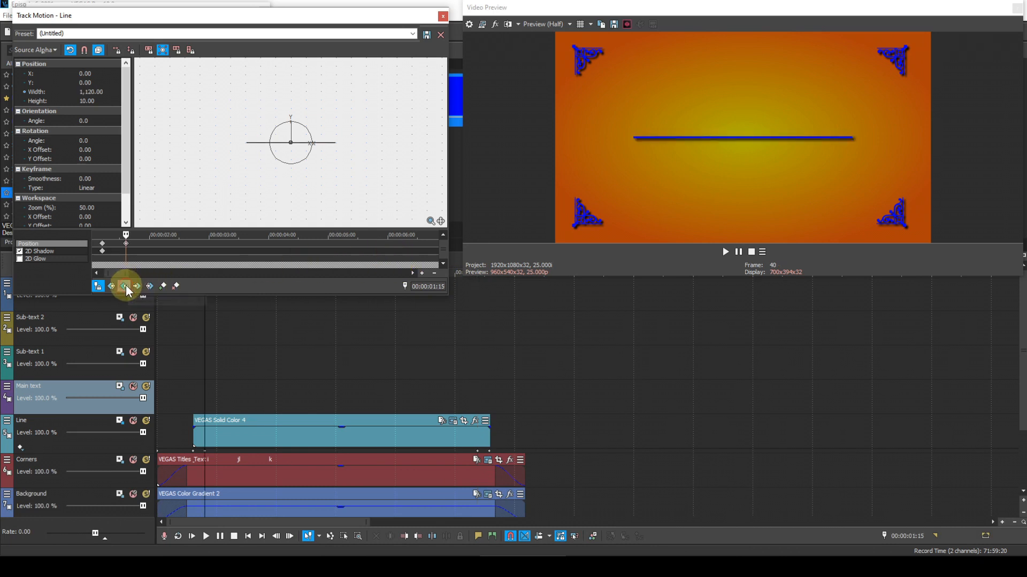
pyautogui.rightClick(125, 243)
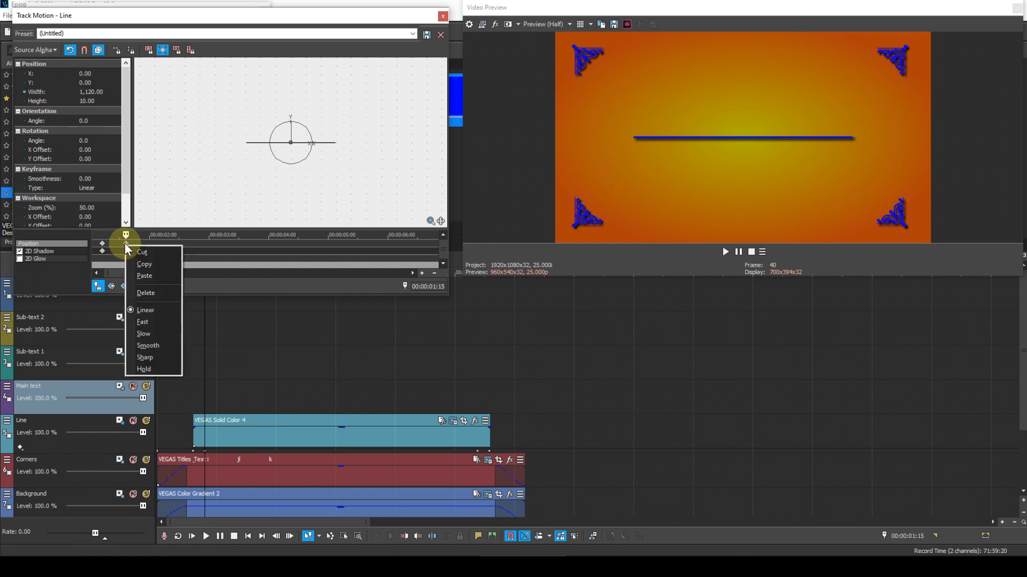
pyautogui.click(144, 265)
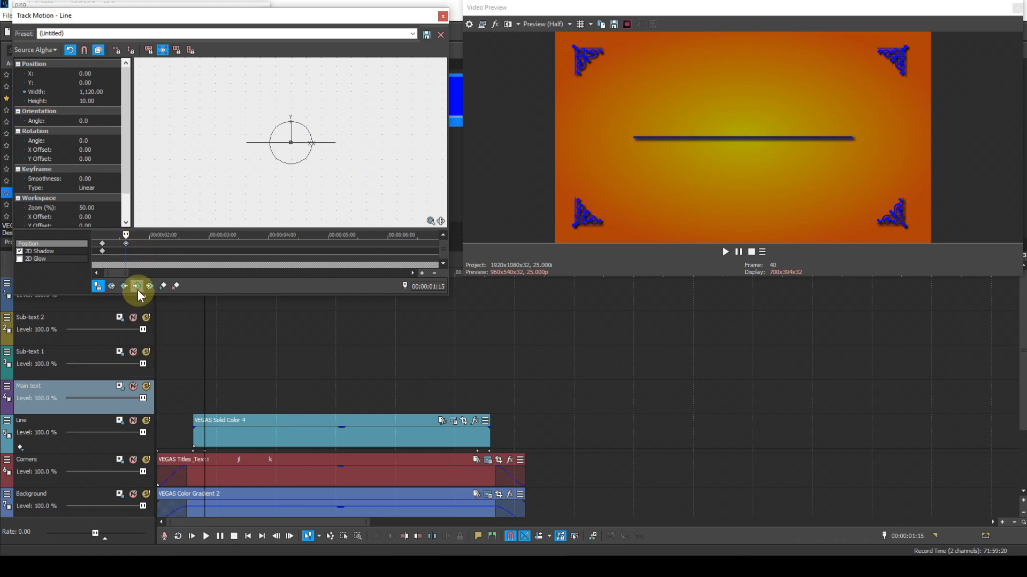
pyautogui.click(137, 288)
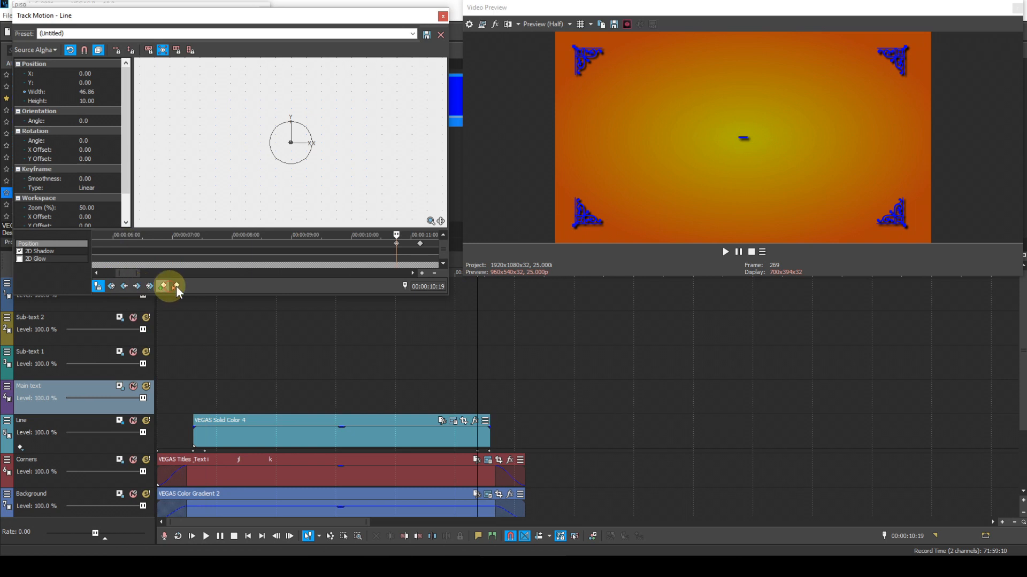
pyautogui.rightClick(397, 243)
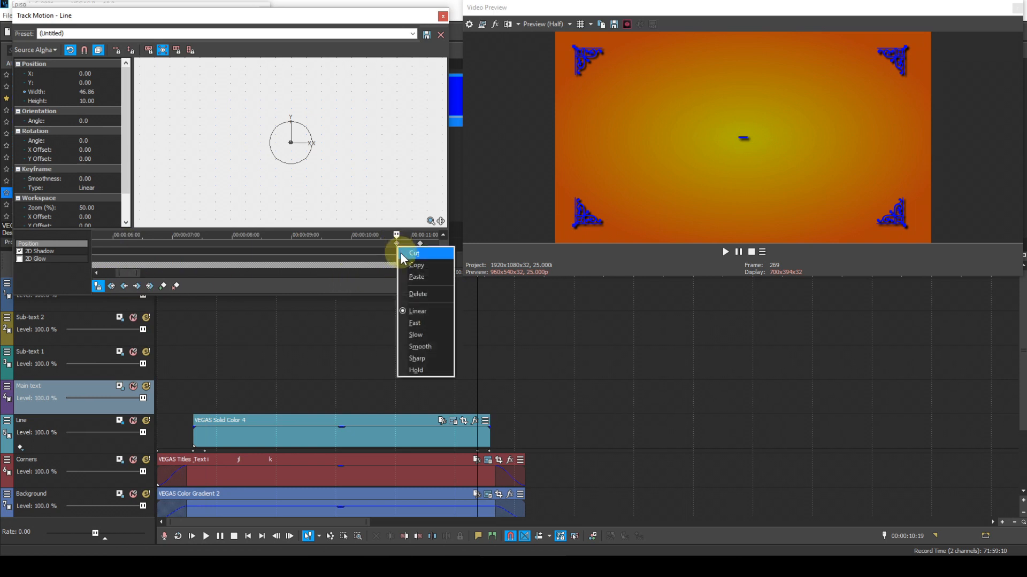
pyautogui.click(405, 276)
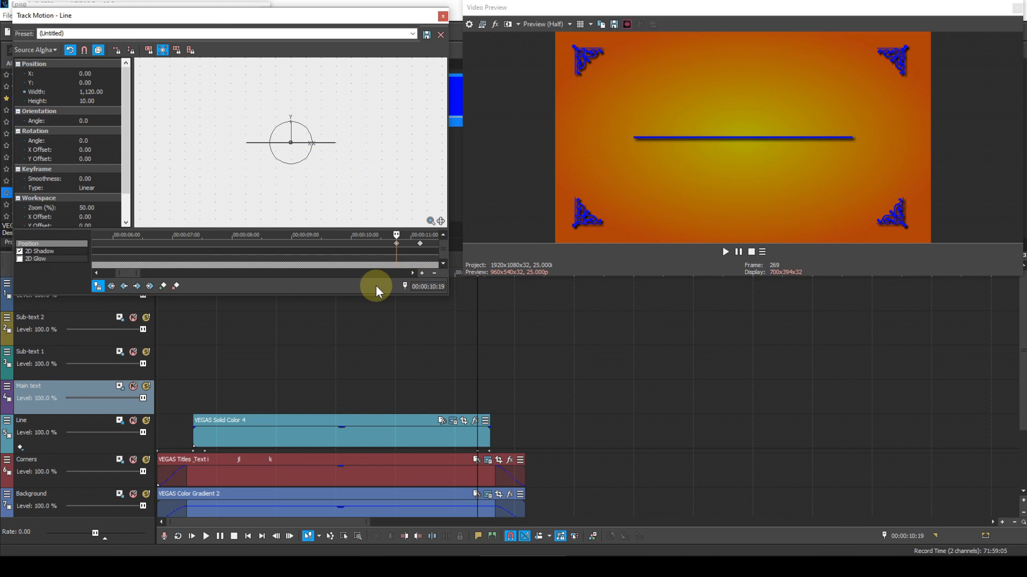
pyautogui.click(443, 15)
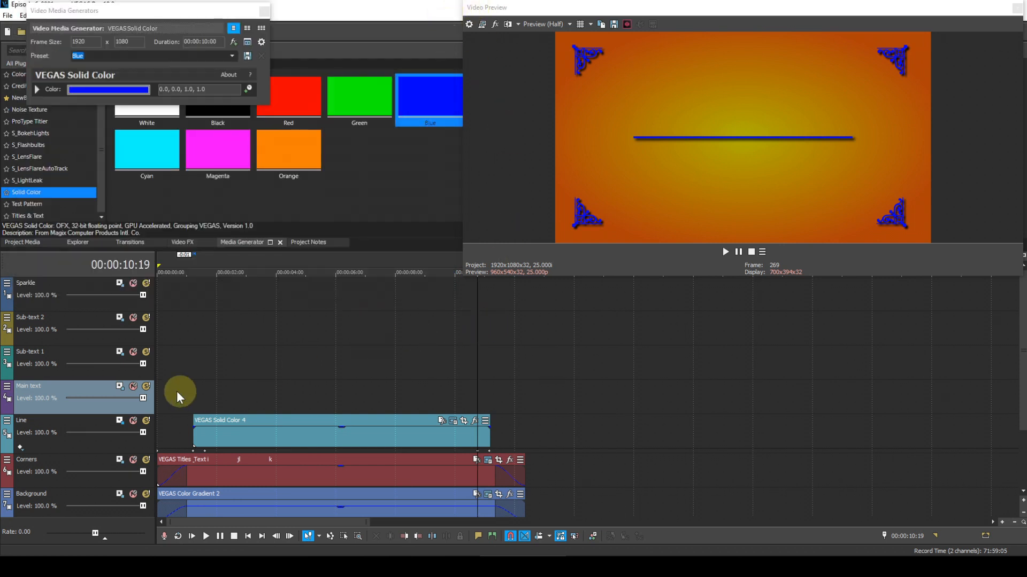
# Play the project from near its start to check how the line expands and collapses.
pyautogui.click(162, 388)
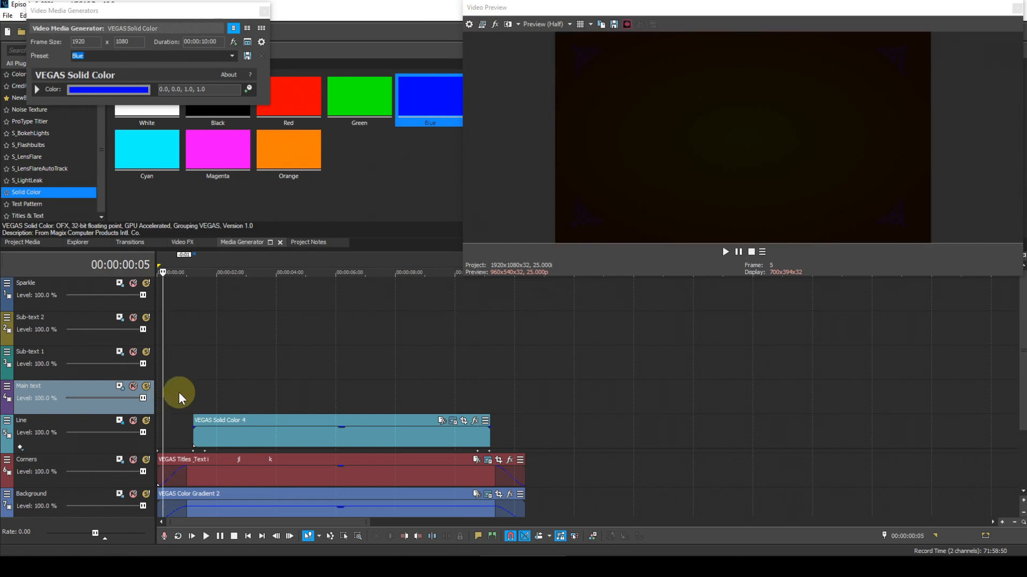
pyautogui.press('space')
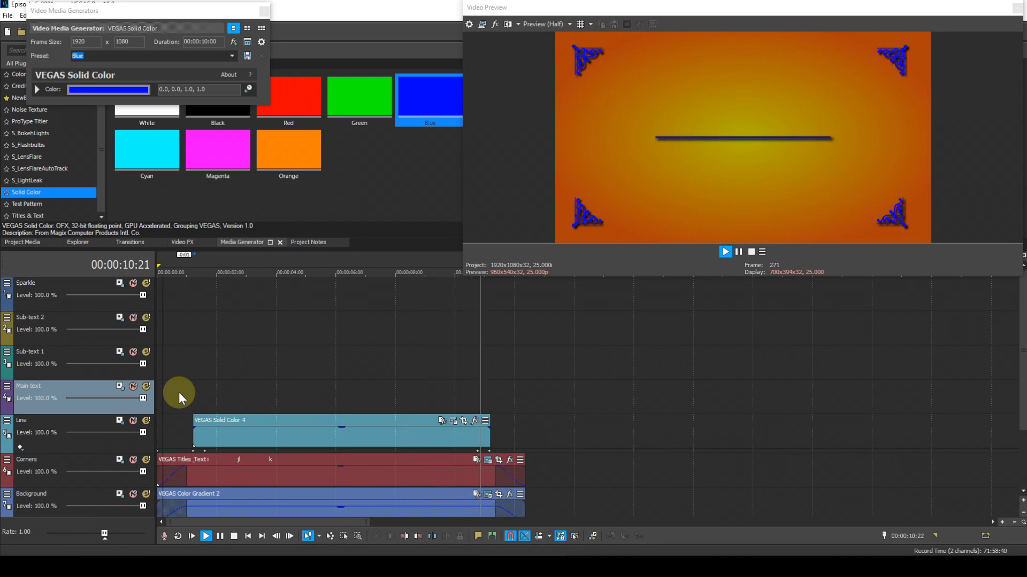
pyautogui.press('space')
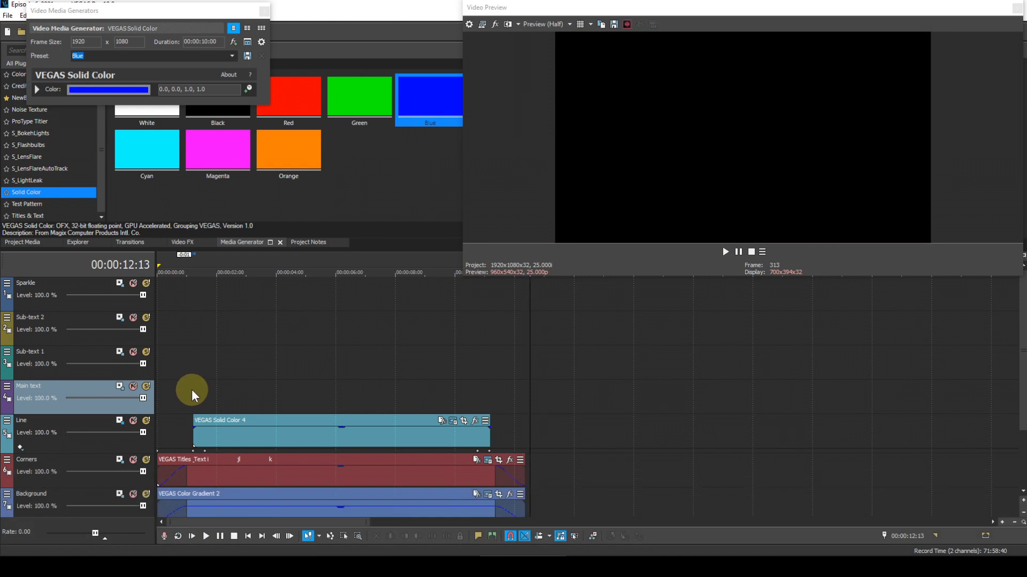
# Add a default Titles & Text event to the Main text track at 00:00:01:05 and enlarge its settings window.
pyautogui.click(191, 389)
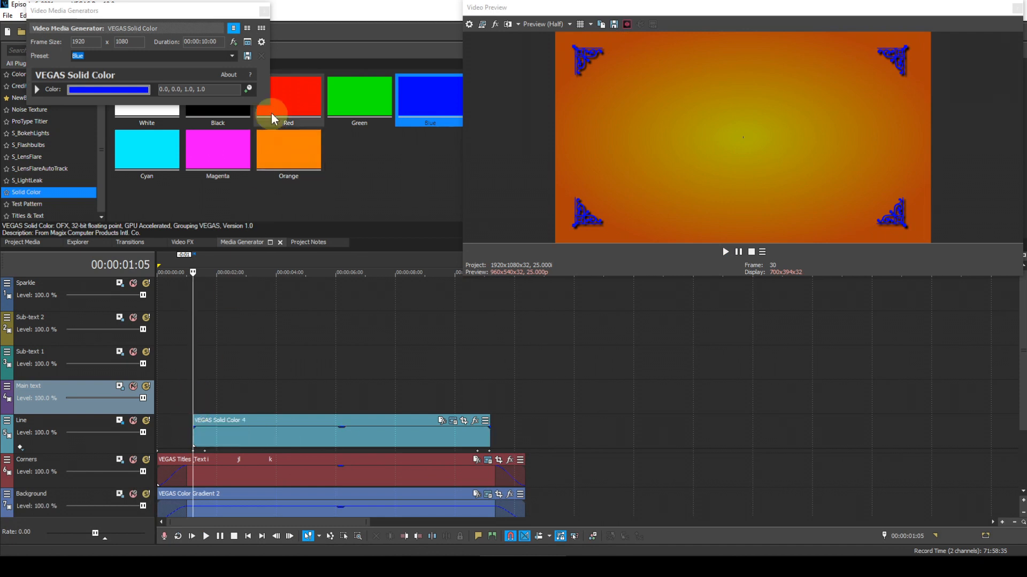
pyautogui.click(264, 11)
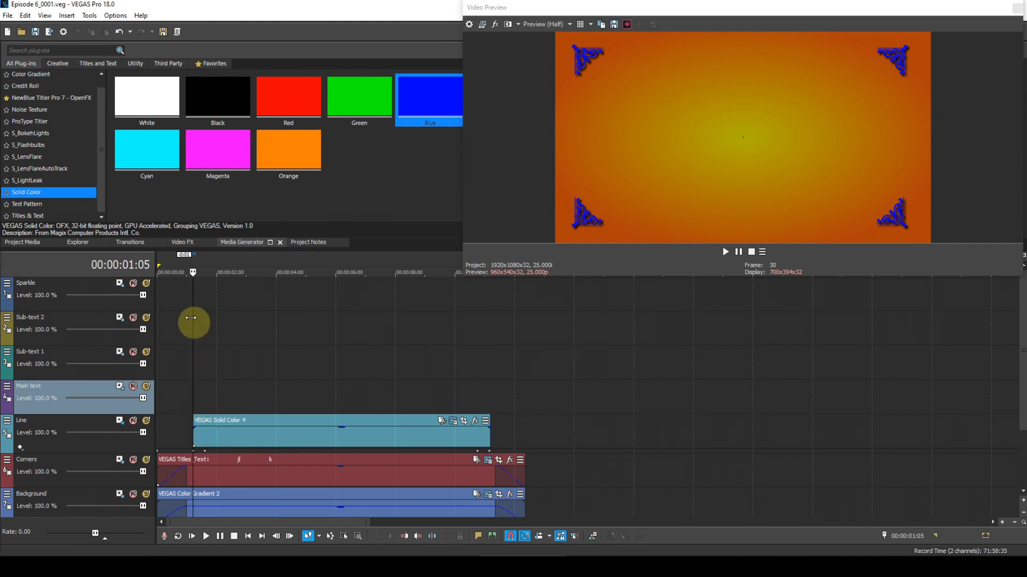
pyautogui.click(52, 216)
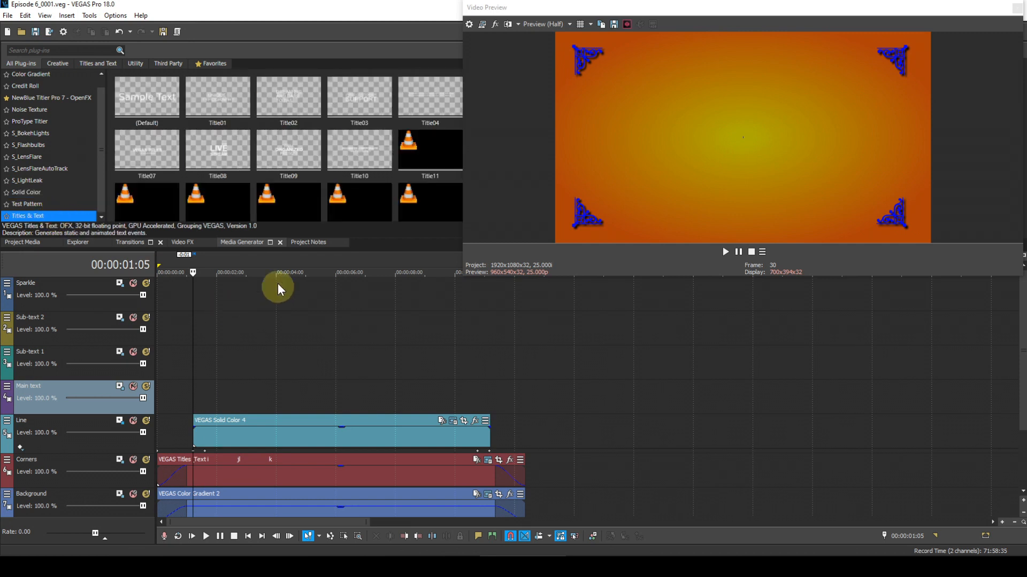
pyautogui.moveTo(151, 95); pyautogui.dragTo(202, 408)
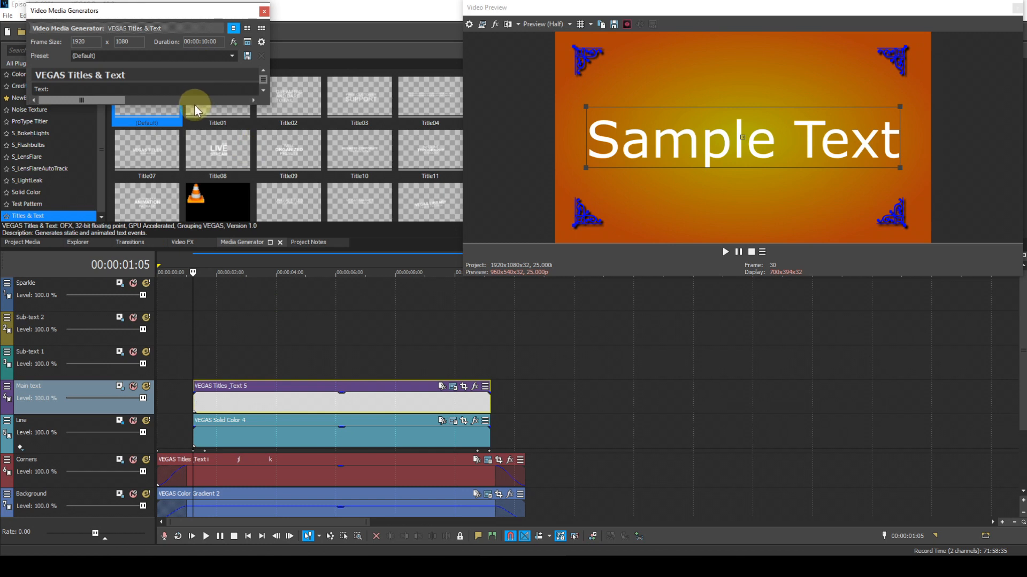
pyautogui.moveTo(195, 105); pyautogui.dragTo(197, 322)
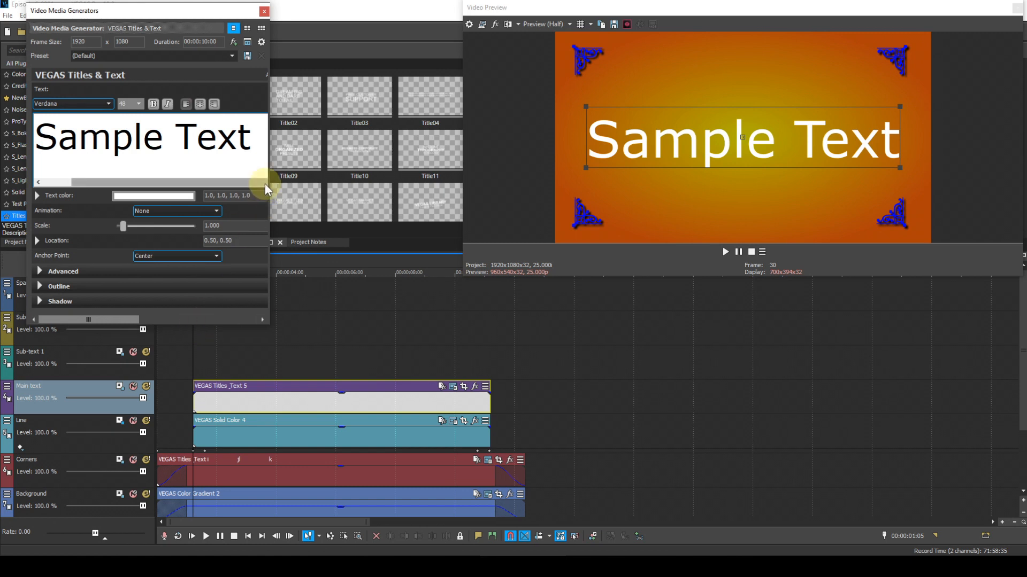
pyautogui.moveTo(269, 186); pyautogui.dragTo(312, 188)
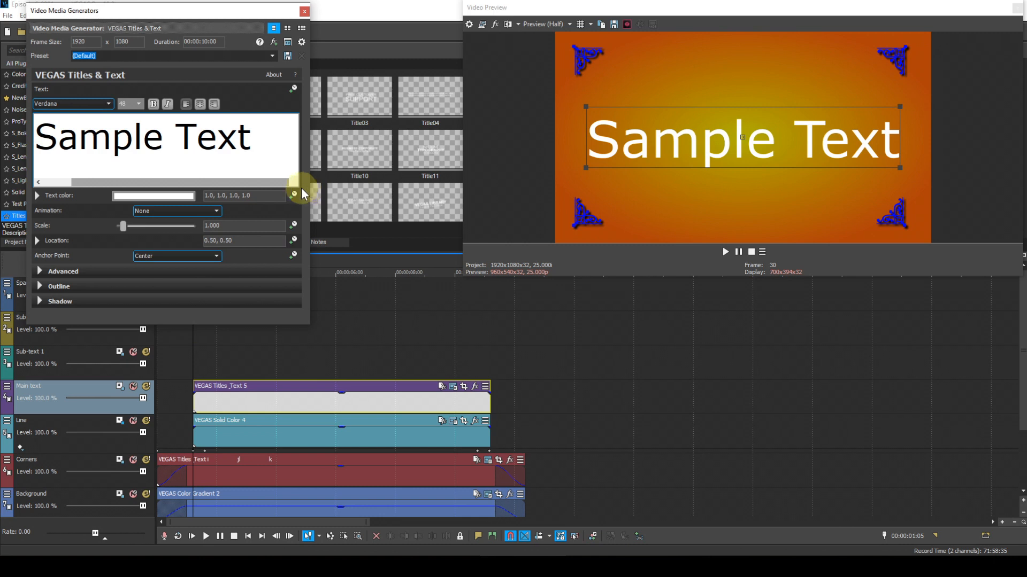
# Set the font of the whole main title text to Old English Text MT.
pyautogui.moveTo(260, 144); pyautogui.dragTo(84, 143)
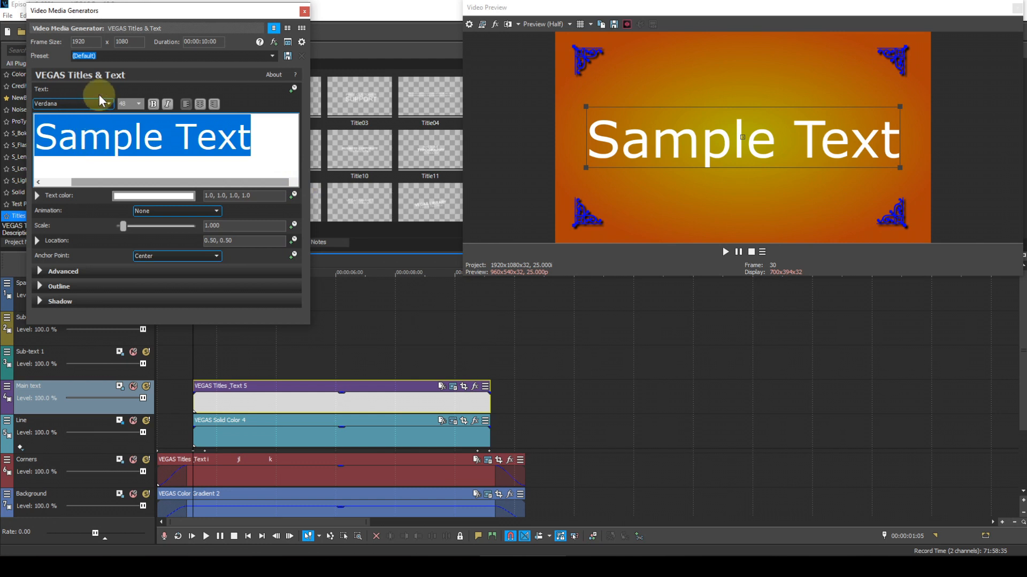
pyautogui.click(109, 105)
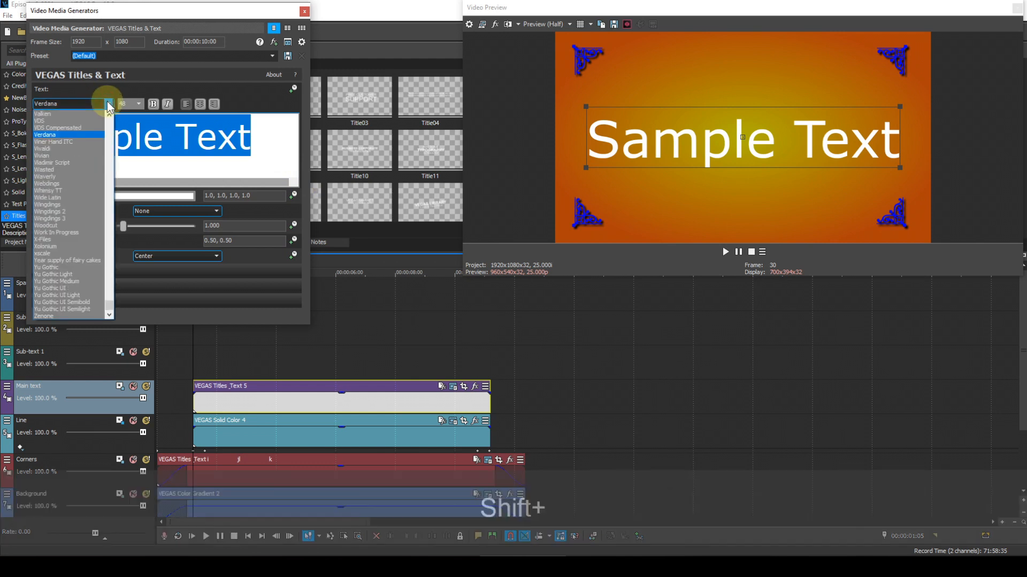
pyautogui.write('OLD')
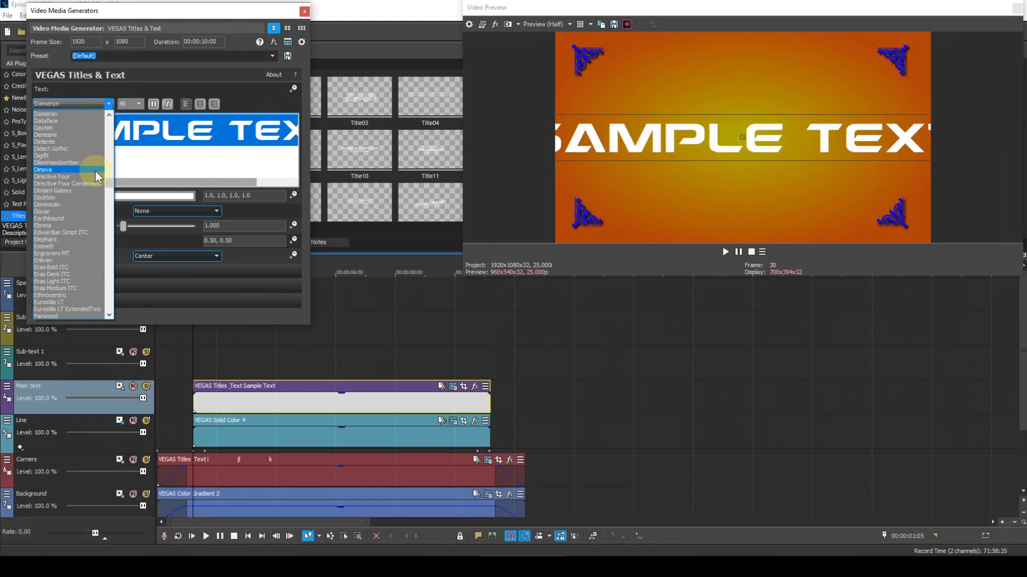
pyautogui.click(94, 102)
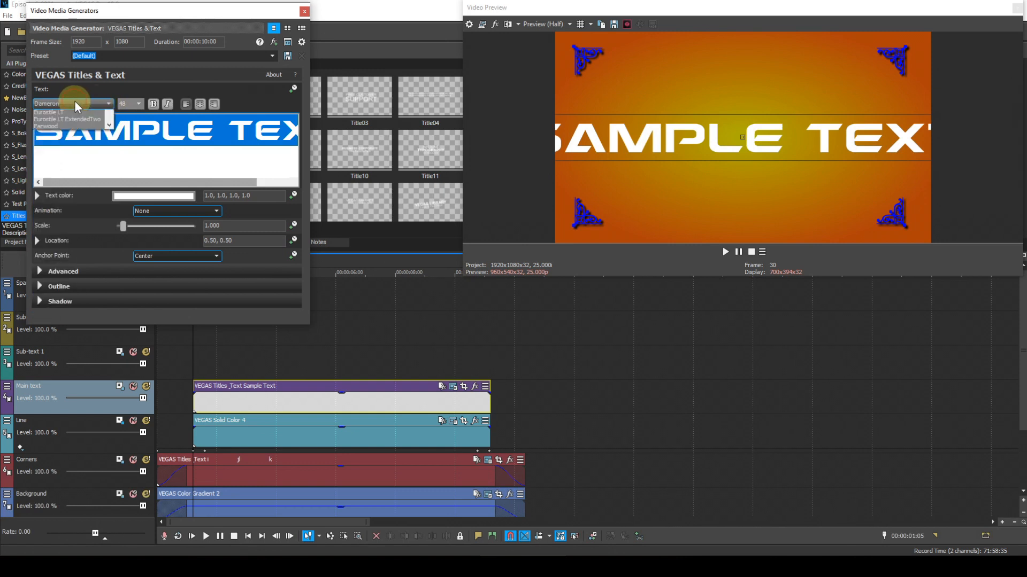
pyautogui.click(75, 101)
pyautogui.hotkey('shift', 'o')
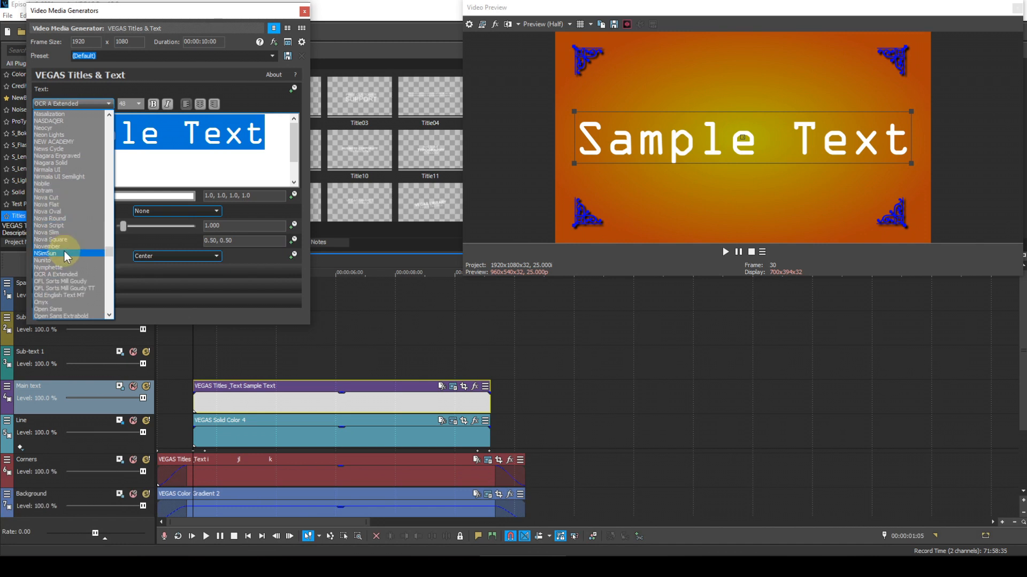
pyautogui.scroll(-4, 64, 252)
pyautogui.scroll(-1, 64, 252)
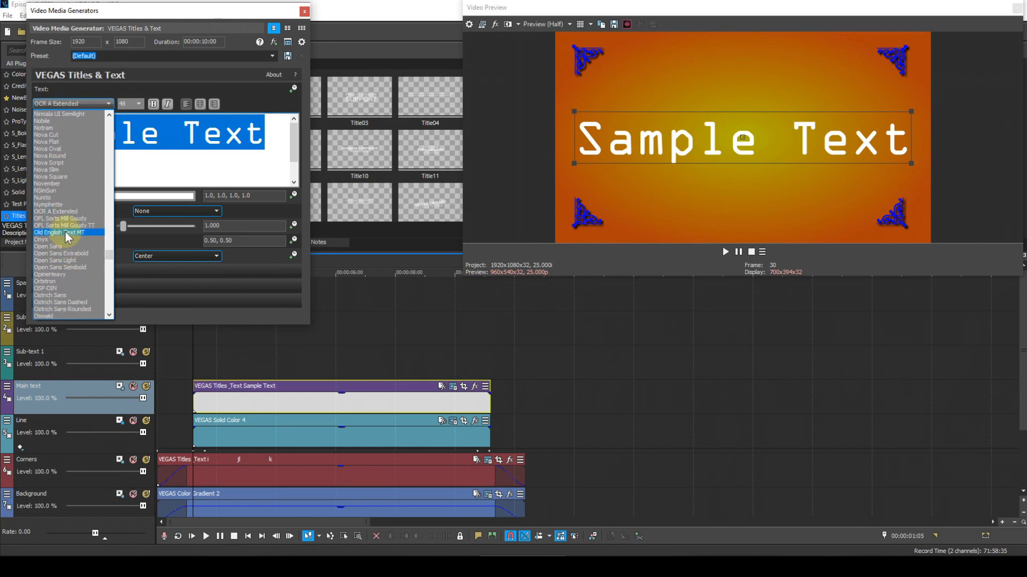
pyautogui.click(65, 232)
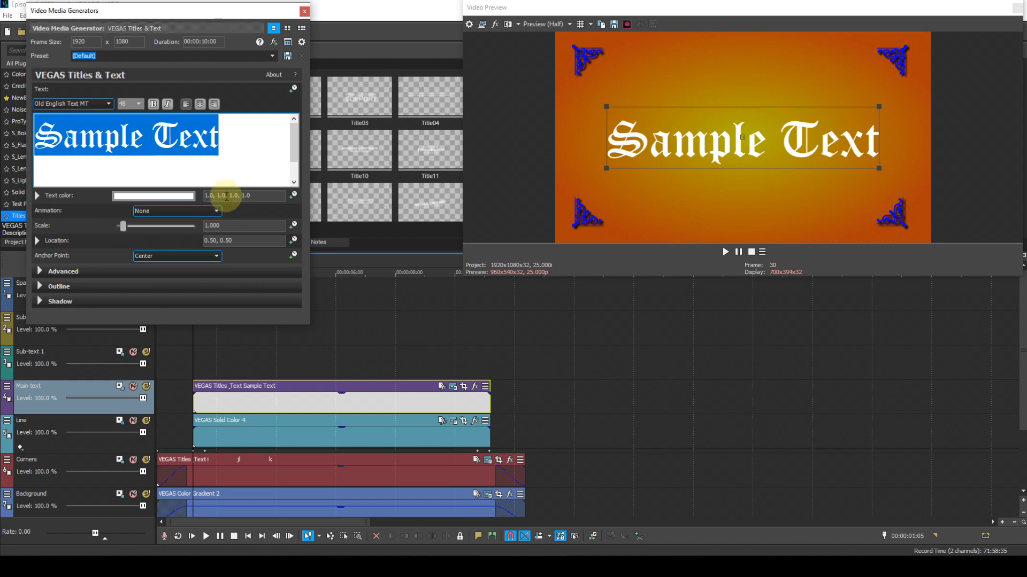
# Set the main title's text color to blue, with the values 0, 0, 1.0, 1.0.
pyautogui.moveTo(227, 197); pyautogui.dragTo(181, 202)
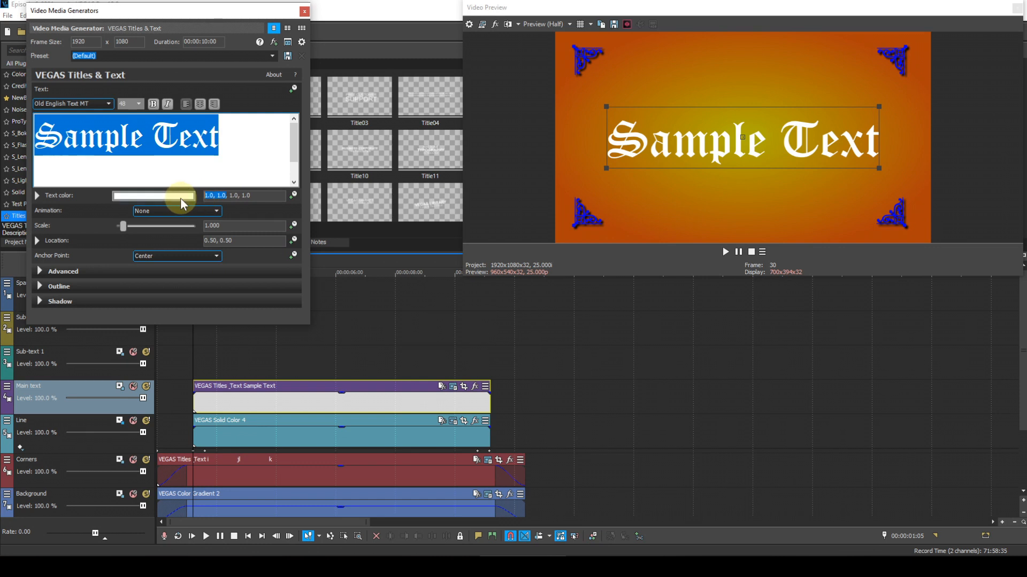
pyautogui.write('0,0')
pyautogui.press('Return')
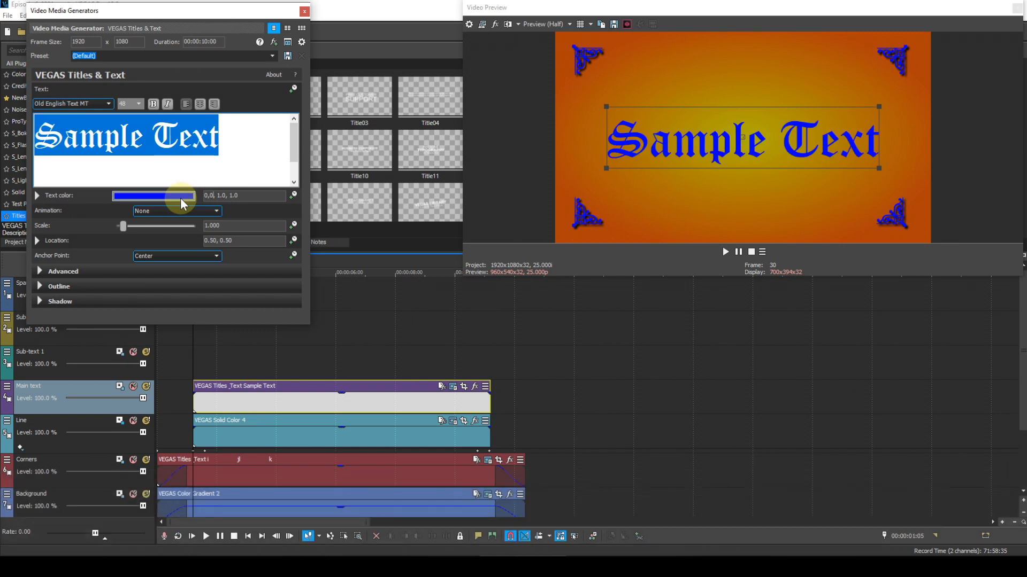
# Set the font size of the whole main title text to 30.
pyautogui.click(229, 142)
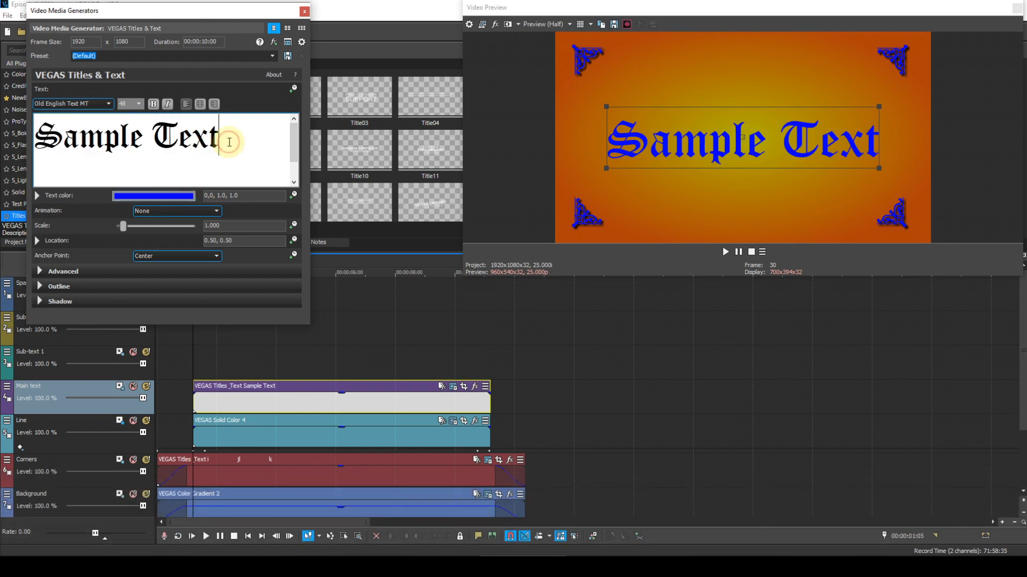
pyautogui.moveTo(229, 143); pyautogui.dragTo(35, 140)
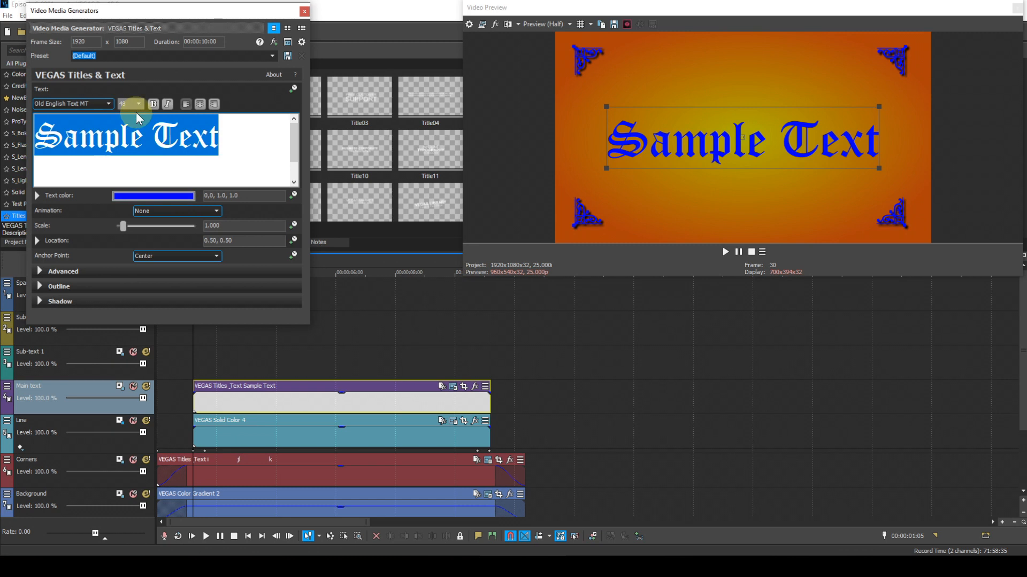
pyautogui.click(138, 103)
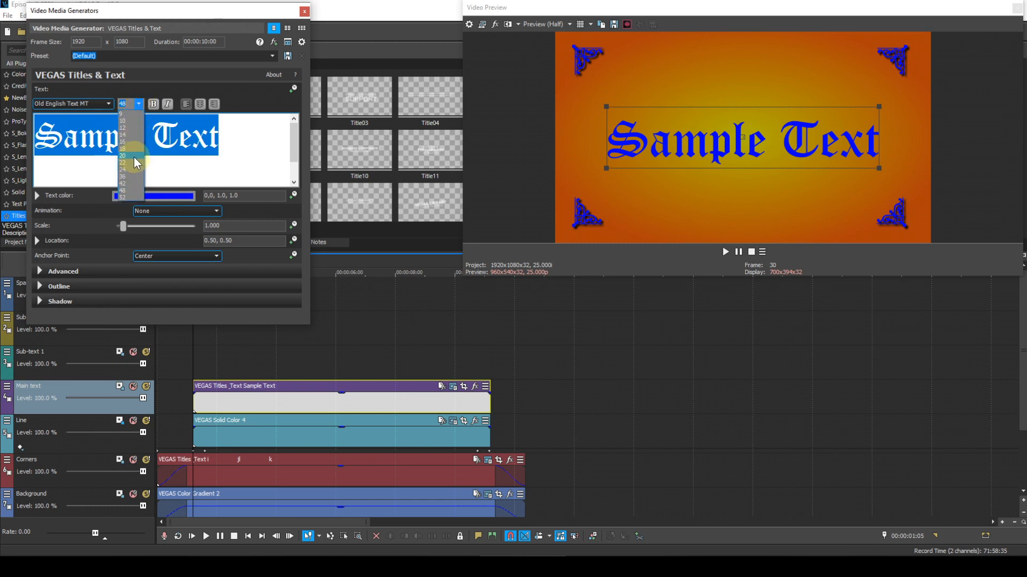
pyautogui.click(130, 103)
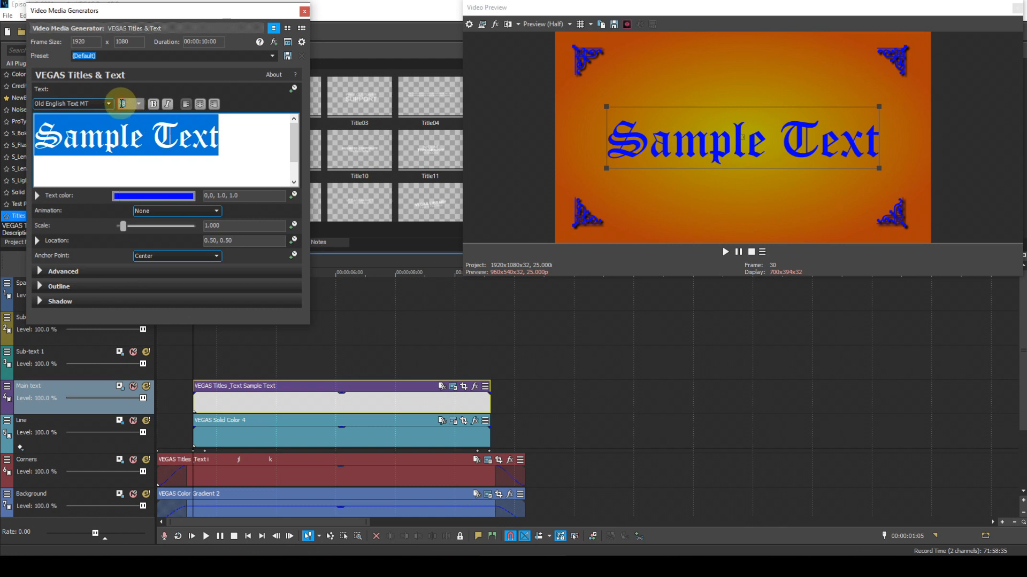
pyautogui.write('30')
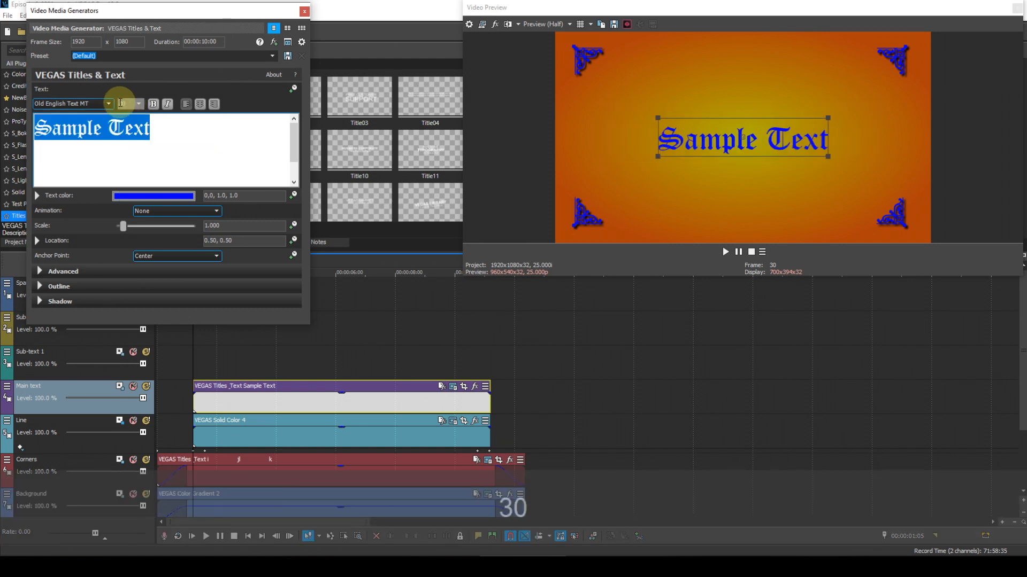
pyautogui.press('Return')
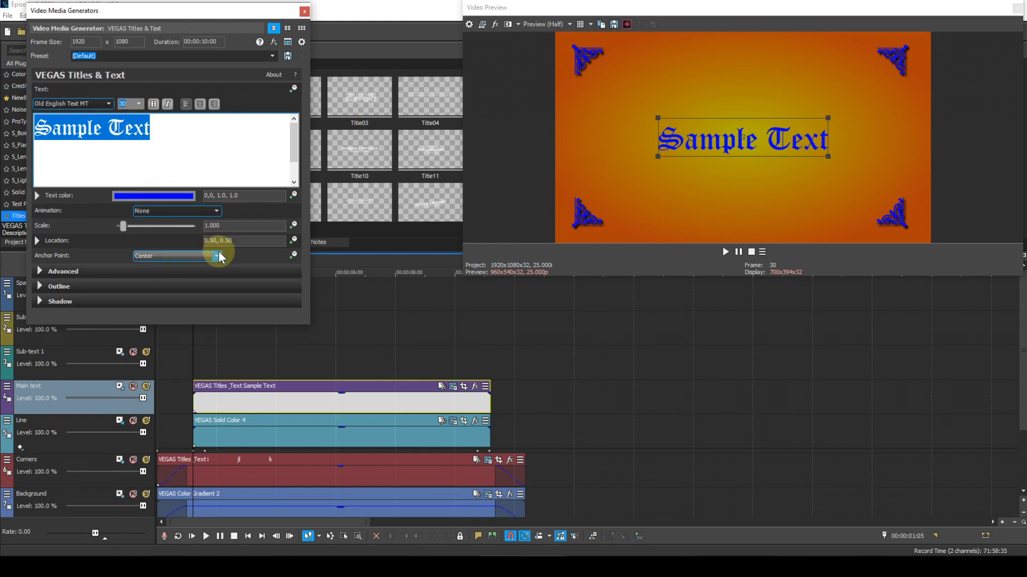
# Set the main title's location to 0.50, 0.43.
pyautogui.click(242, 241)
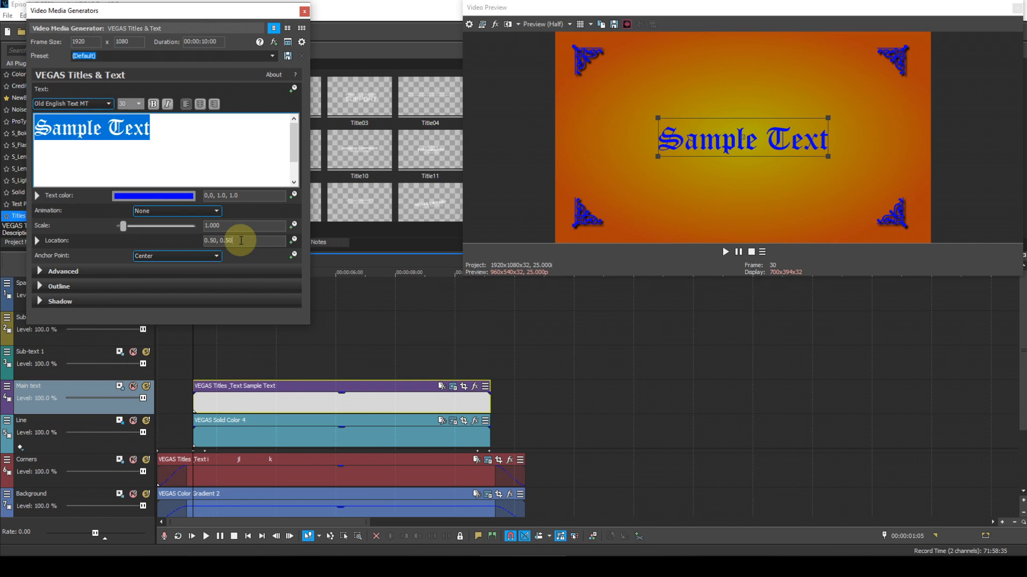
pyautogui.press('BackSpace')
pyautogui.press('BackSpace')
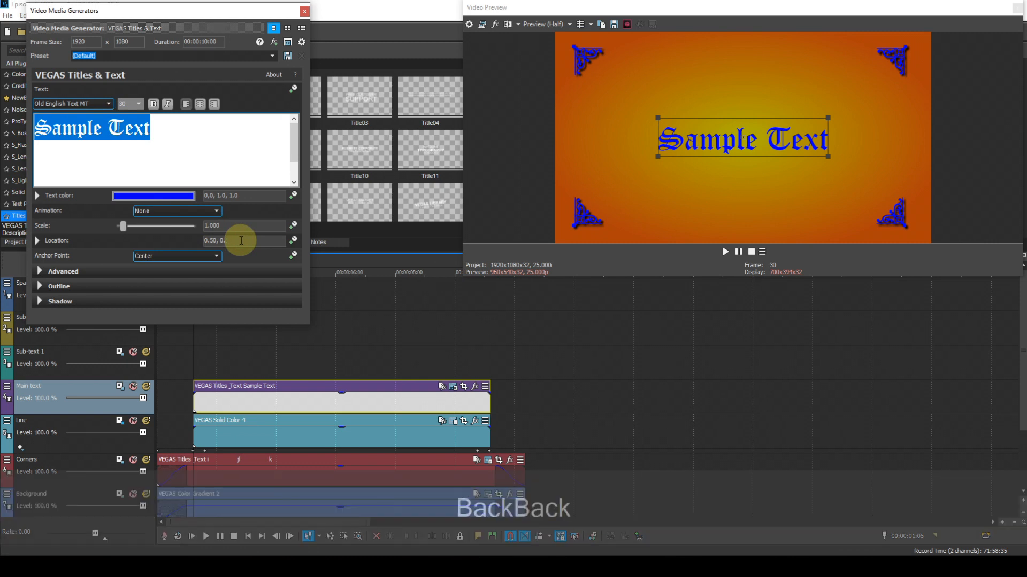
pyautogui.write('43')
pyautogui.press('Return')
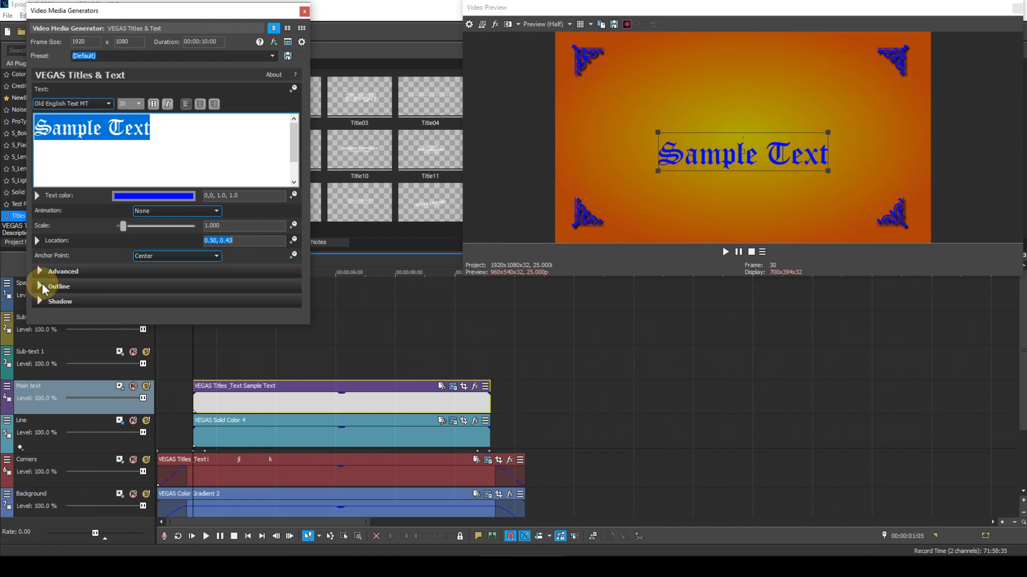
# Set the main title's outline color to black in HSV mode, with the values 0, 0.0, 0.0, 1.0.
pyautogui.click(40, 287)
pyautogui.moveTo(144, 324); pyautogui.dragTo(143, 363)
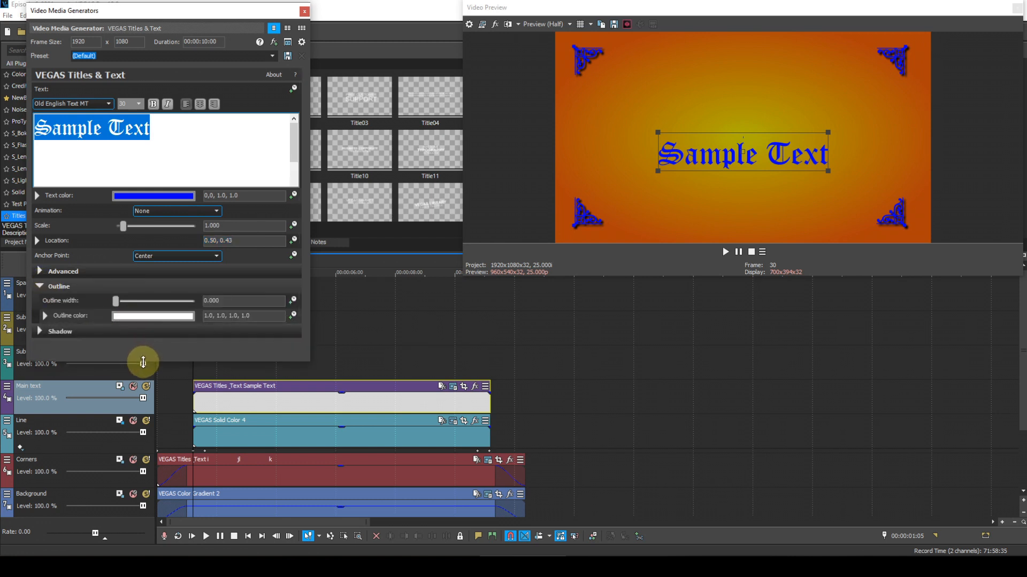
pyautogui.click(168, 318)
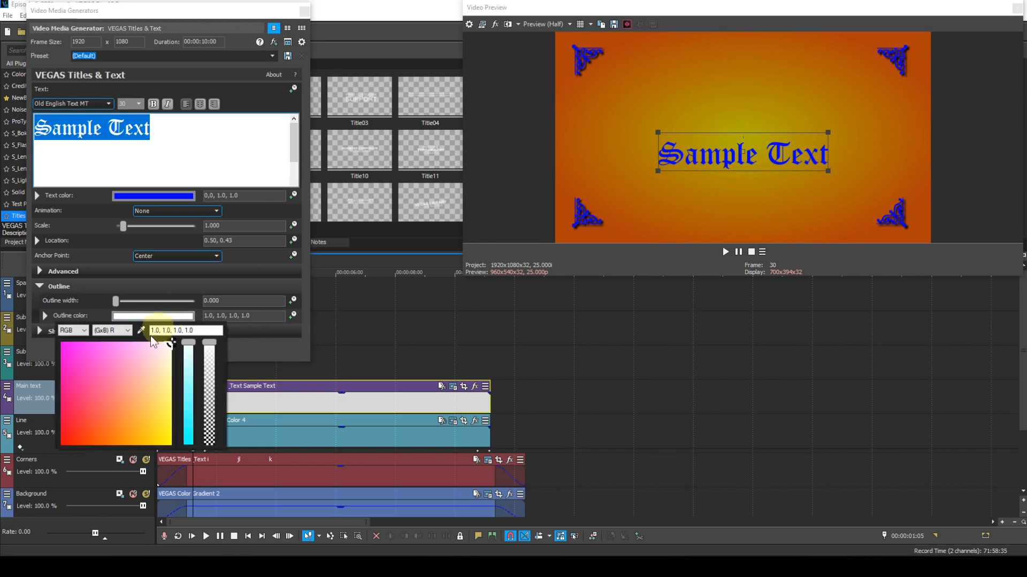
pyautogui.click(73, 331)
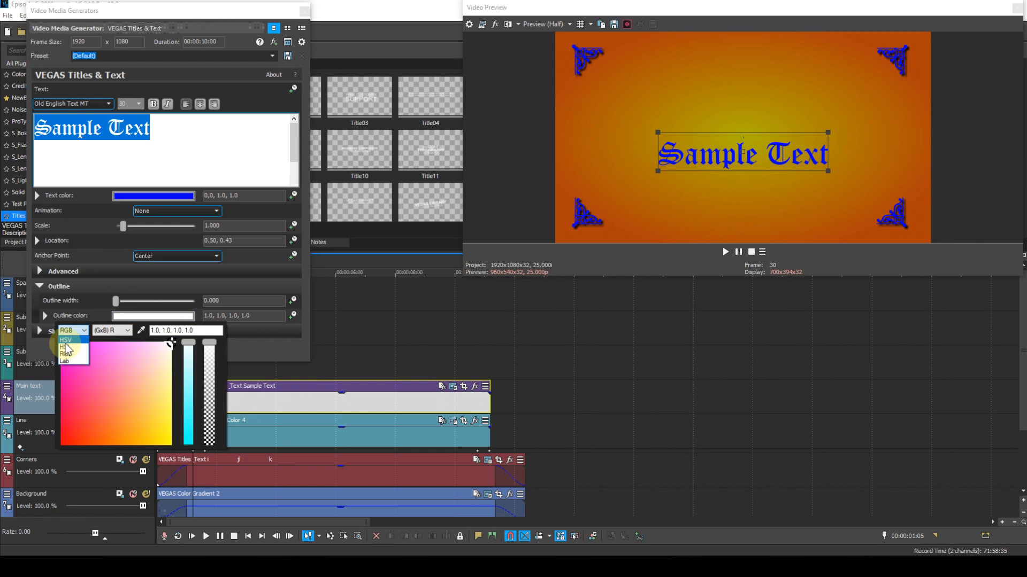
pyautogui.click(65, 341)
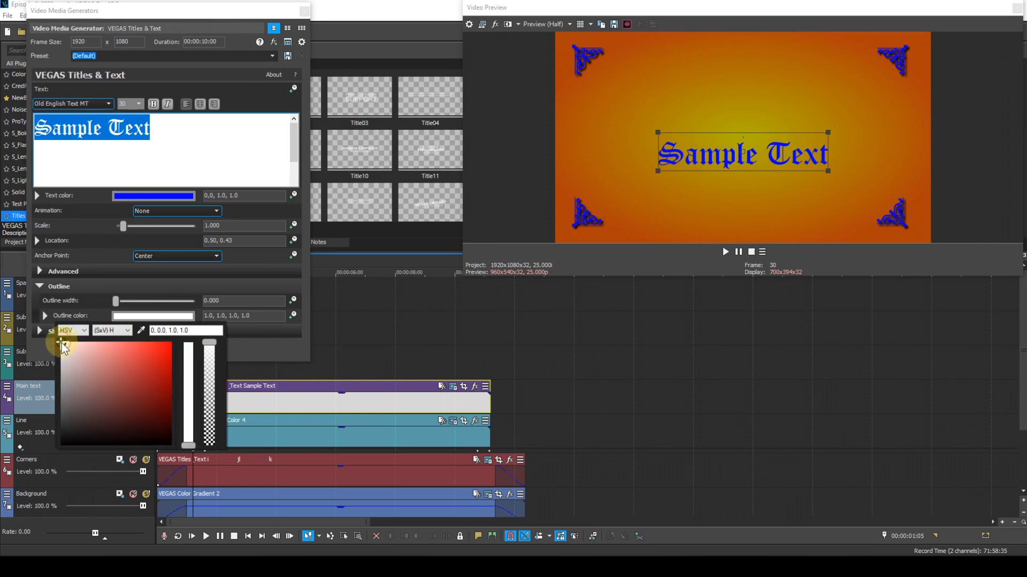
pyautogui.moveTo(65, 348); pyautogui.dragTo(59, 448)
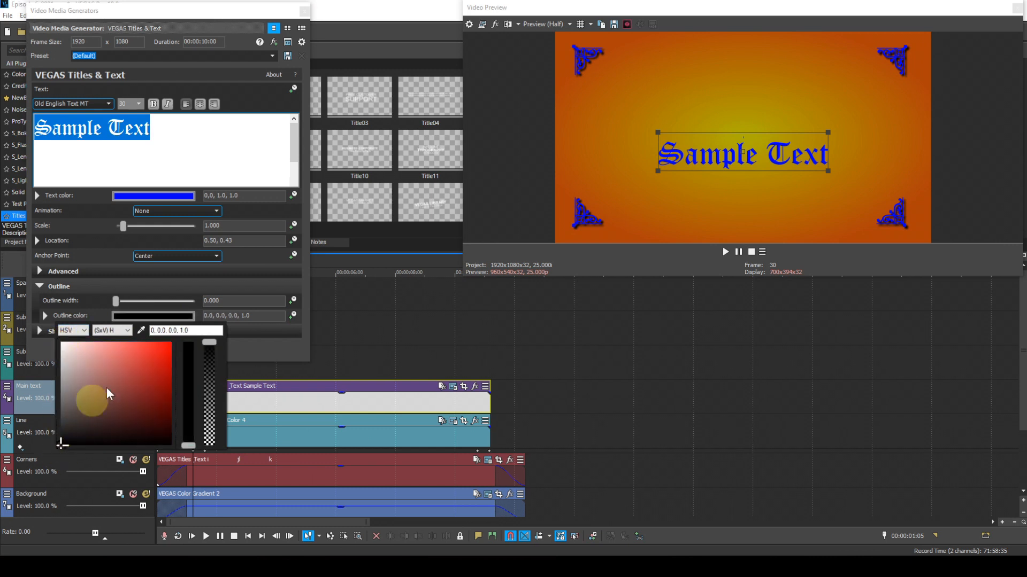
pyautogui.click(265, 336)
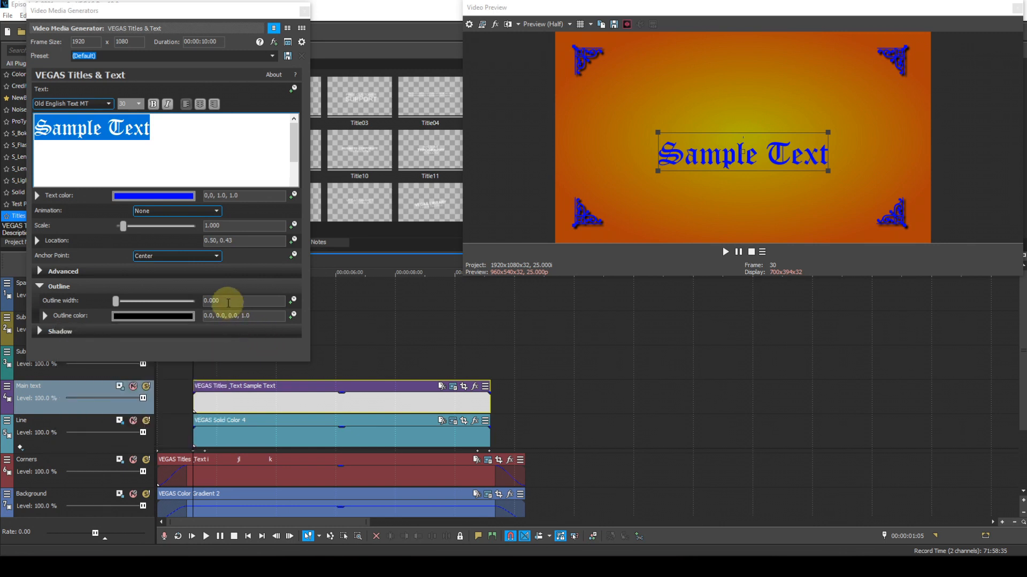
# Set the main title's outline width to 2 and collapse the outline settings.
pyautogui.click(204, 301)
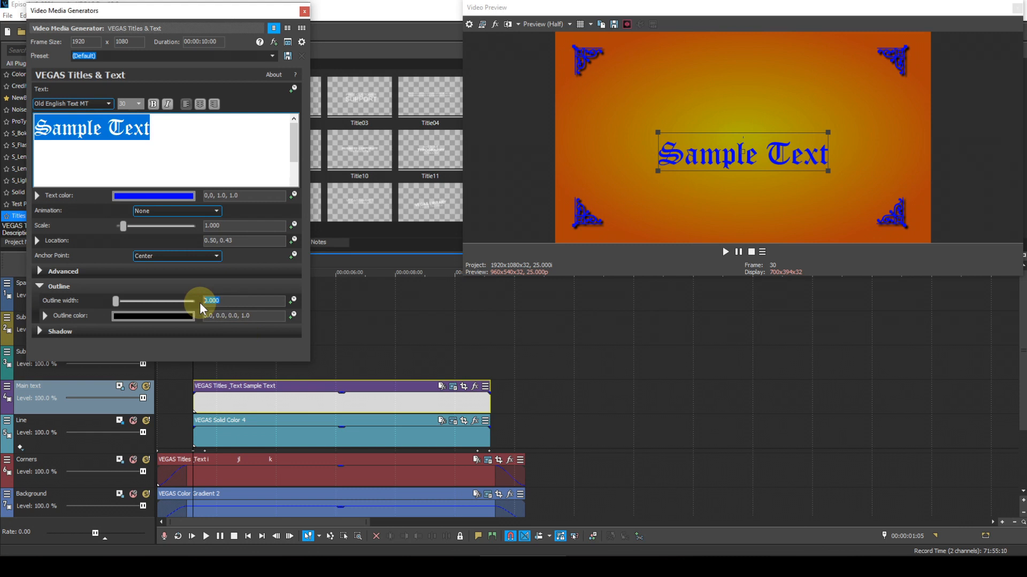
pyautogui.write('2')
pyautogui.press('Return')
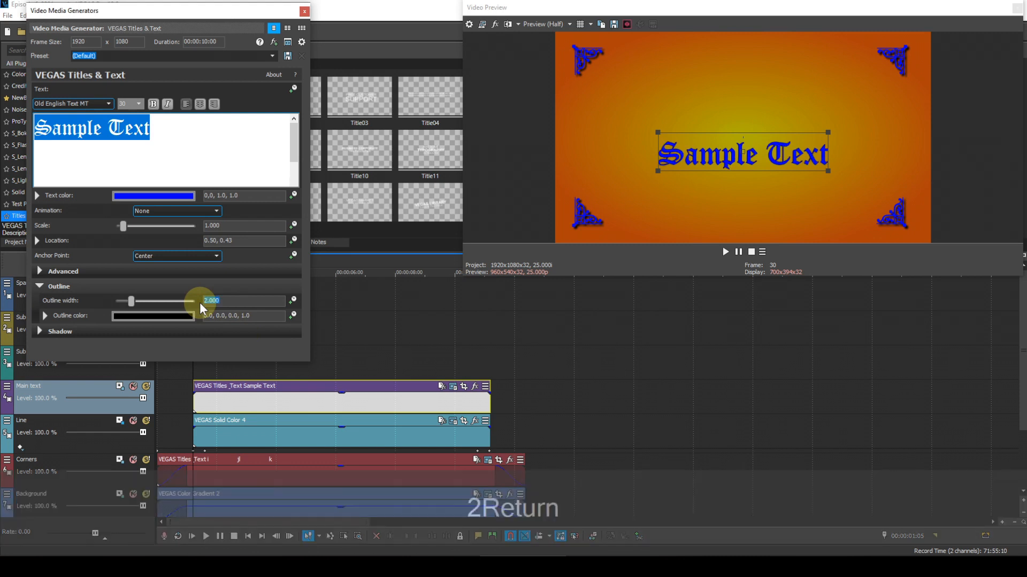
pyautogui.click(40, 287)
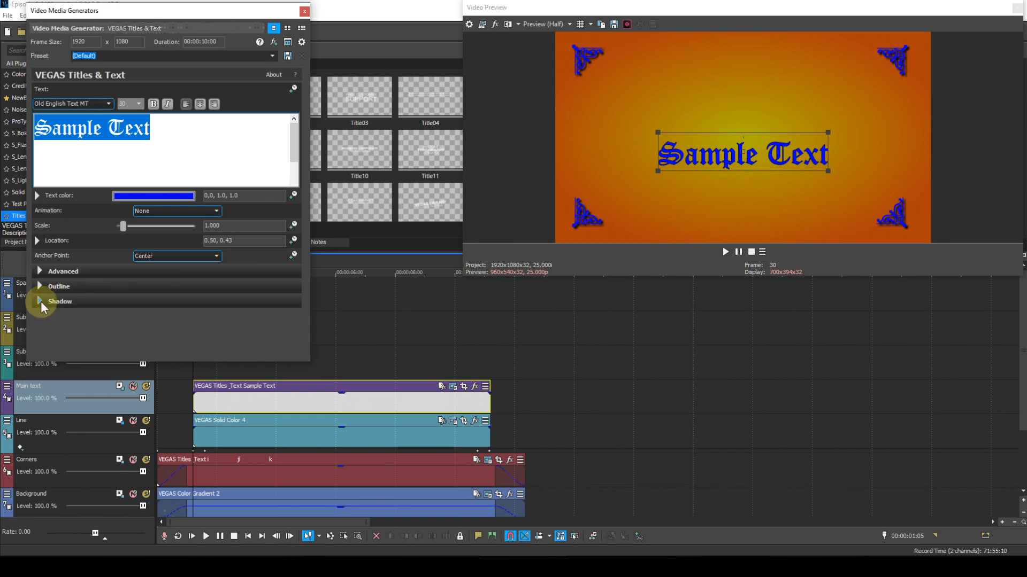
# Enable the shadow on the main title text and bring all of its shadow settings into view.
pyautogui.click(40, 301)
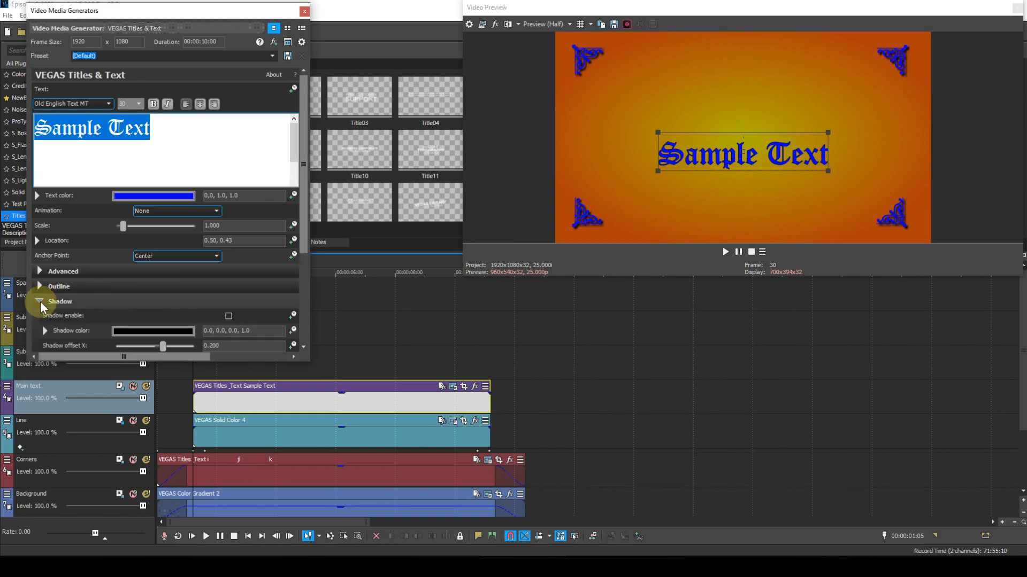
pyautogui.click(228, 316)
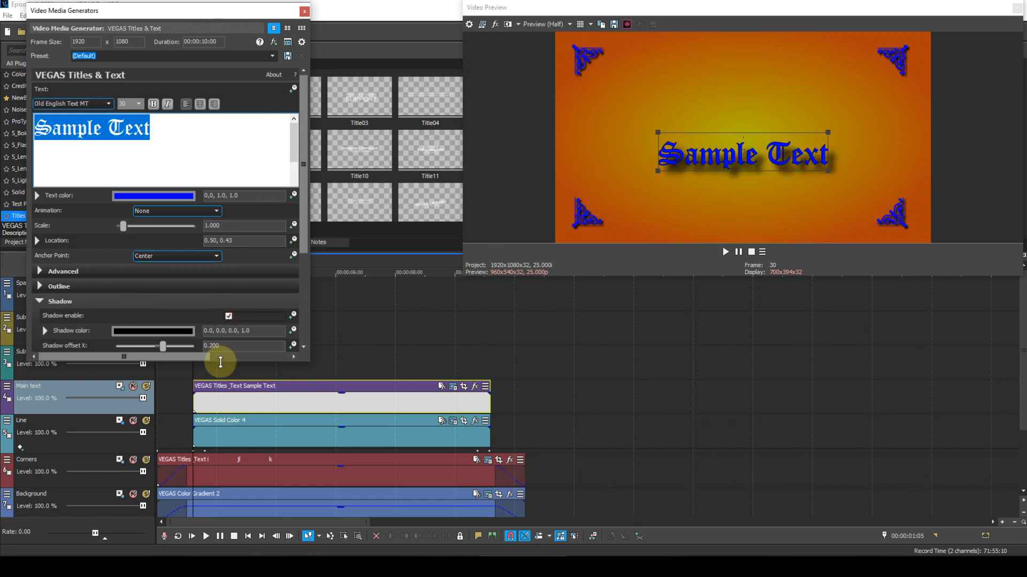
pyautogui.moveTo(222, 362); pyautogui.dragTo(215, 415)
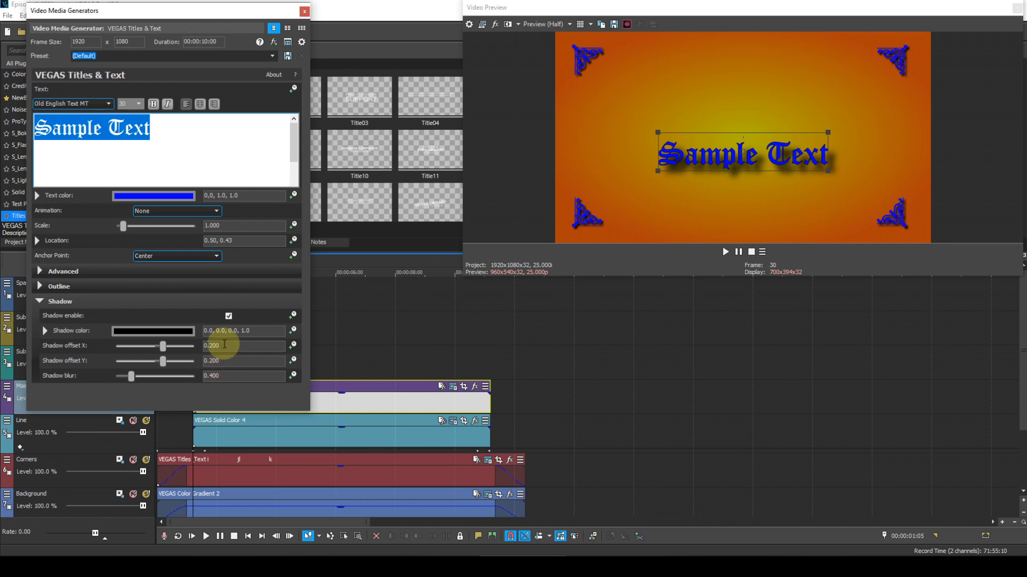
# Set the main title's shadow offset X and offset Y to 0.05 and its shadow blur to 0.09.
pyautogui.moveTo(224, 345); pyautogui.dragTo(182, 345)
pyautogui.write('.05')
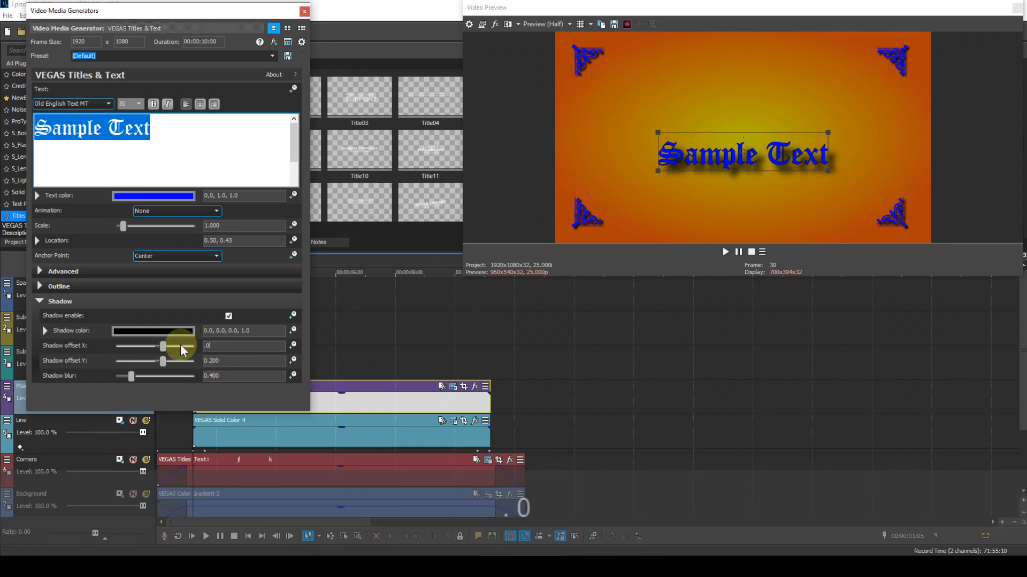
pyautogui.click(222, 362)
pyautogui.moveTo(228, 361); pyautogui.dragTo(178, 359)
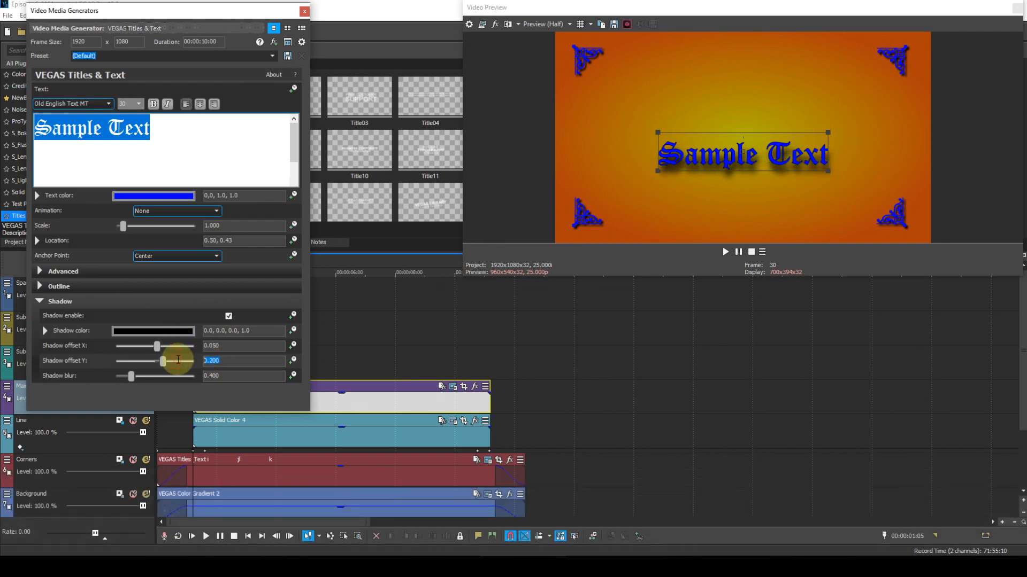
pyautogui.write('.05')
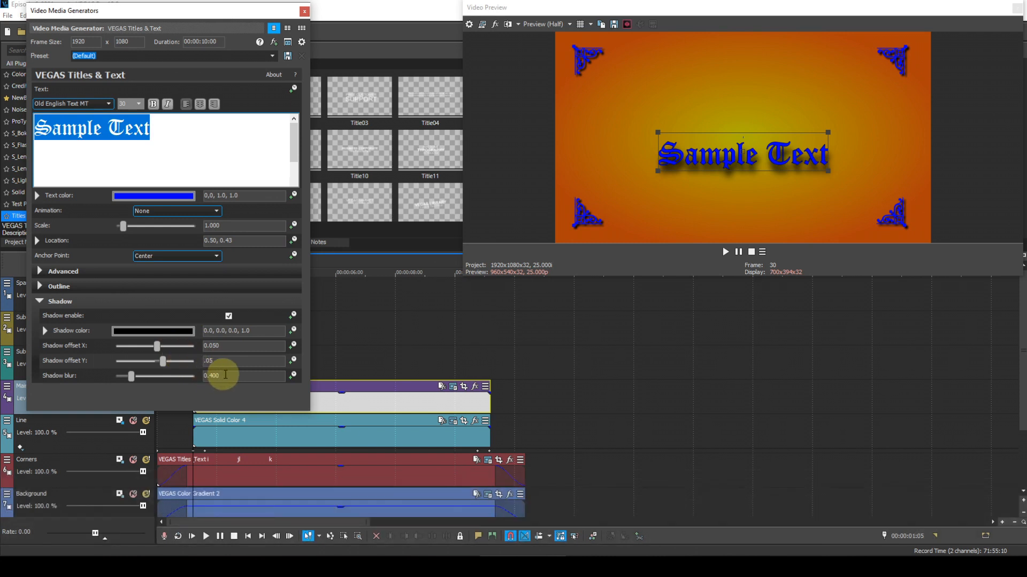
pyautogui.moveTo(228, 375); pyautogui.dragTo(196, 376)
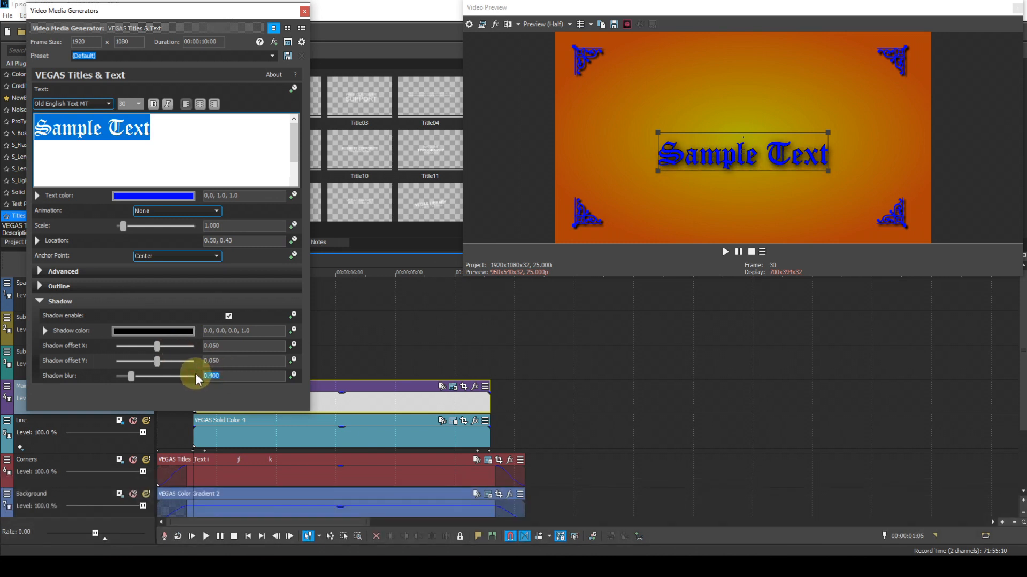
pyautogui.write('.09')
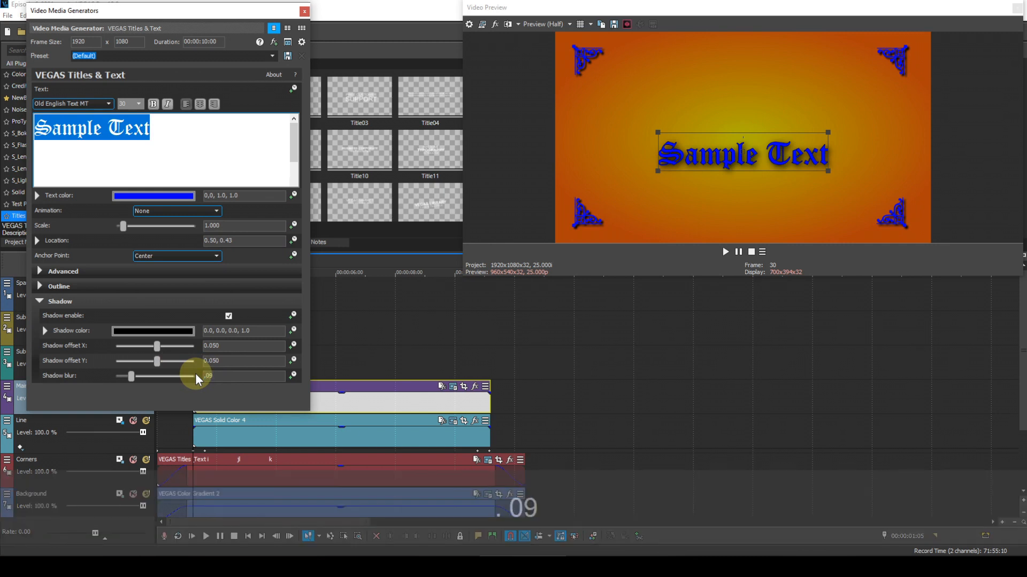
pyautogui.press('Return')
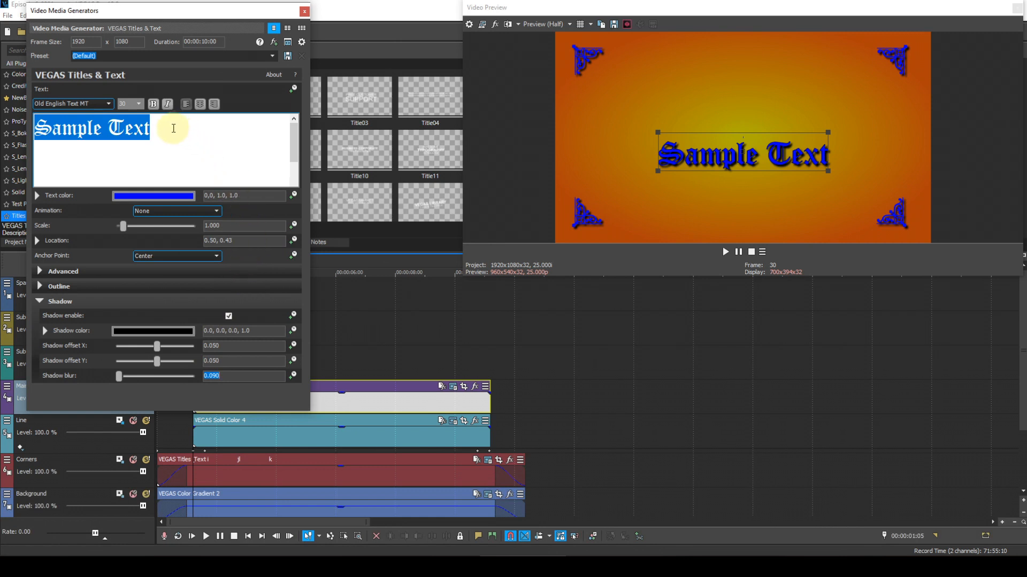
# Replace the main title's sample text with "Calke Abbey" and close the title's settings.
pyautogui.moveTo(167, 128); pyautogui.dragTo(68, 131)
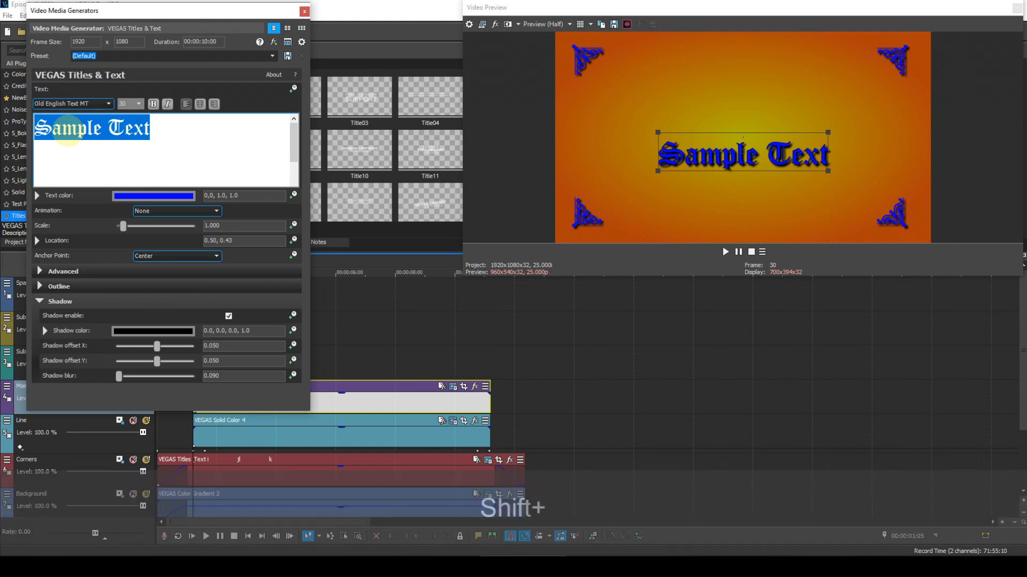
pyautogui.write('Calke Abbey')
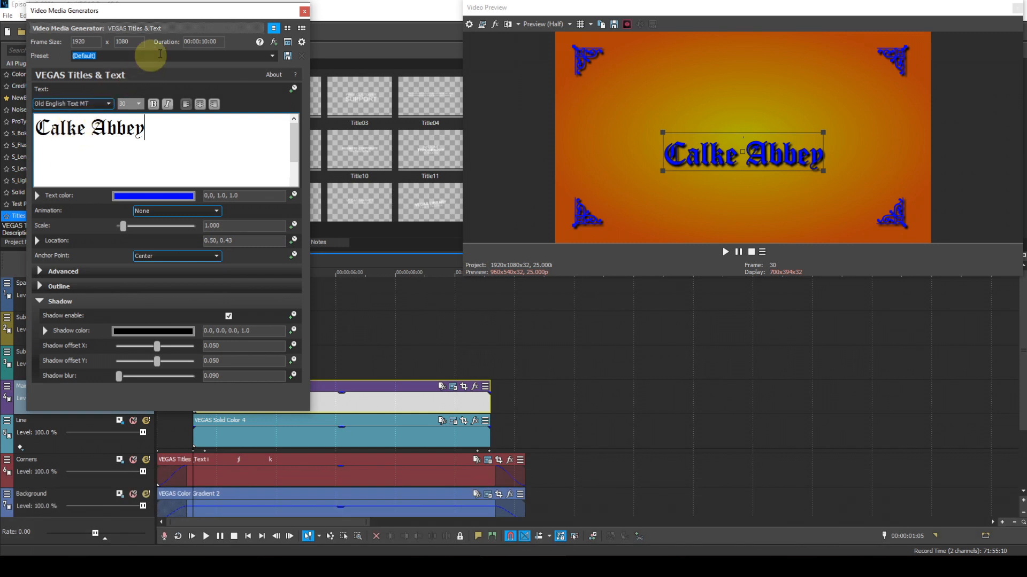
pyautogui.click(304, 11)
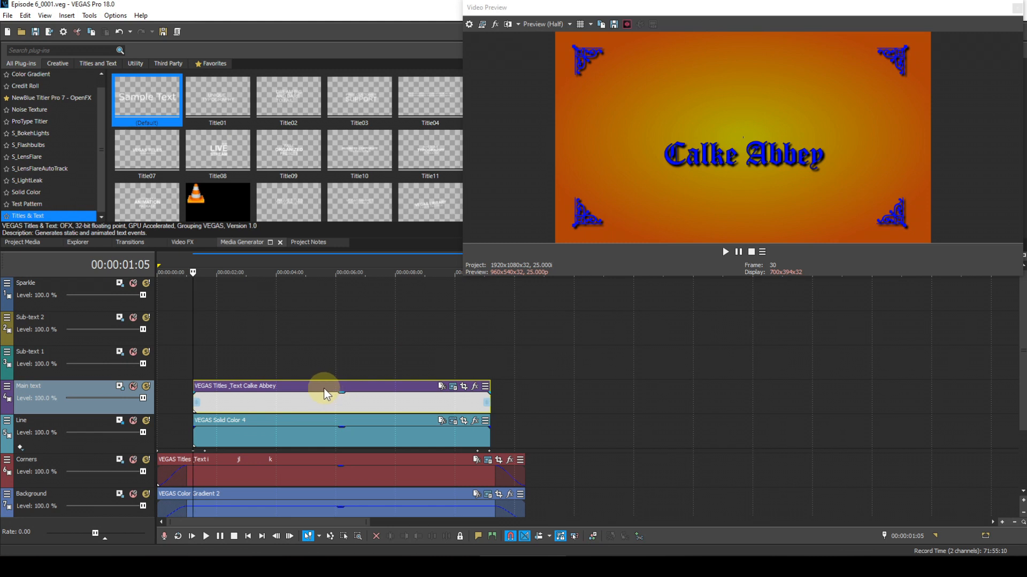
# Copy the Calke Abbey title event onto the Sub-text 1 track as a new copy of the source media, and mute that track.
pyautogui.moveTo(324, 395); pyautogui.dragTo(327, 362)
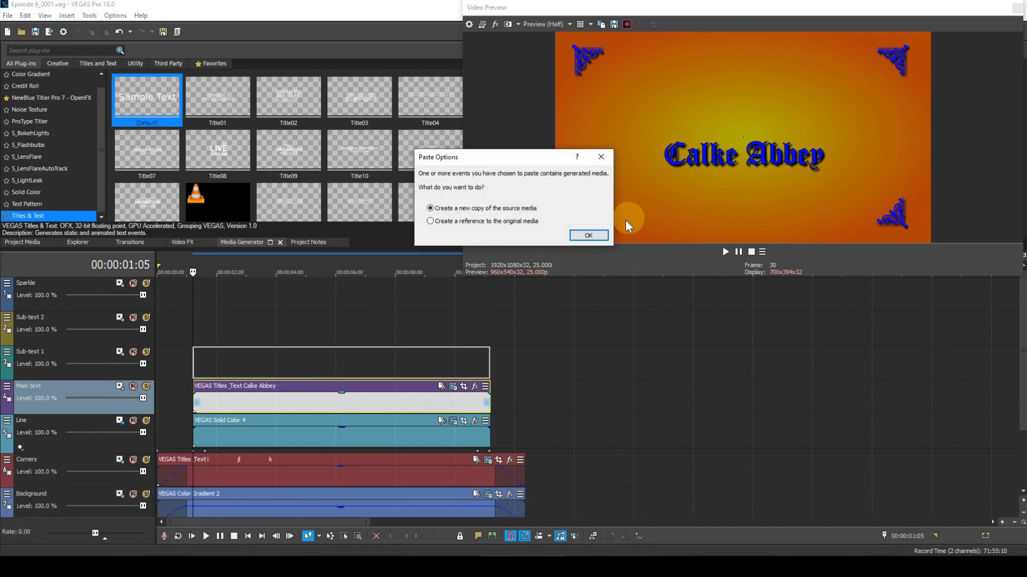
pyautogui.click(588, 235)
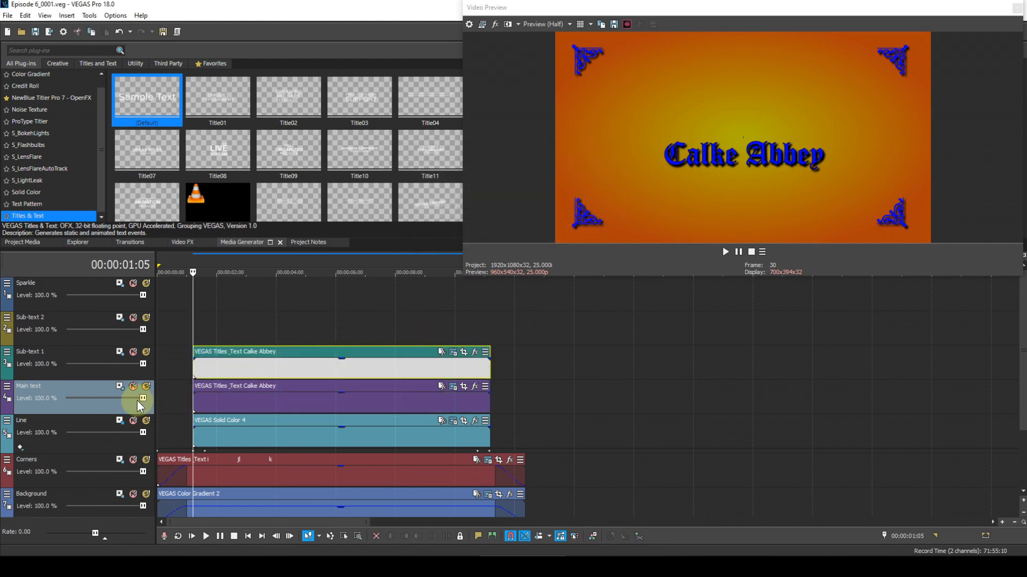
pyautogui.click(134, 352)
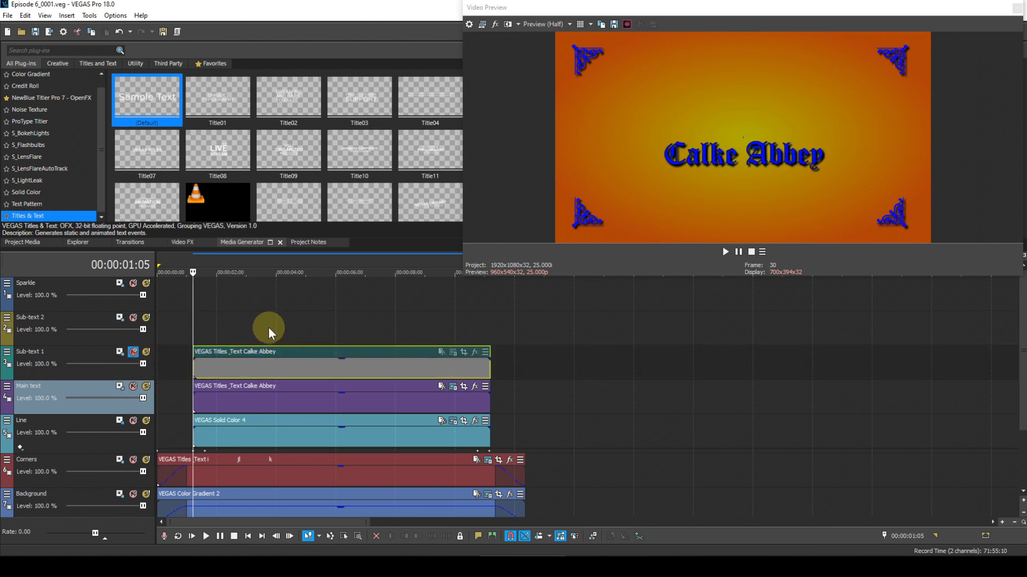
# Reopen the generator settings of the title on the Main text track and turn on keyframe animation for its location.
pyautogui.click(453, 388)
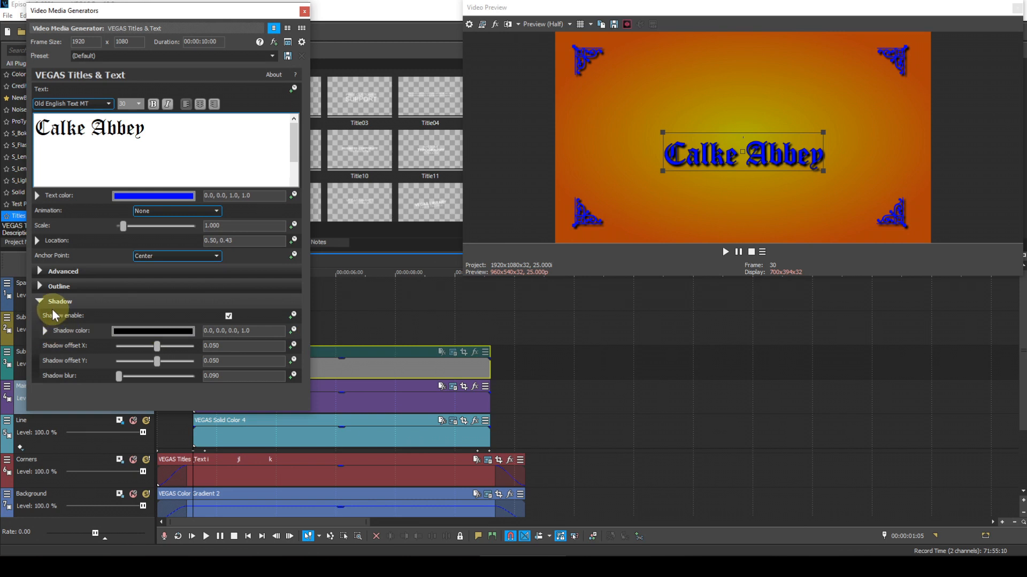
pyautogui.click(40, 301)
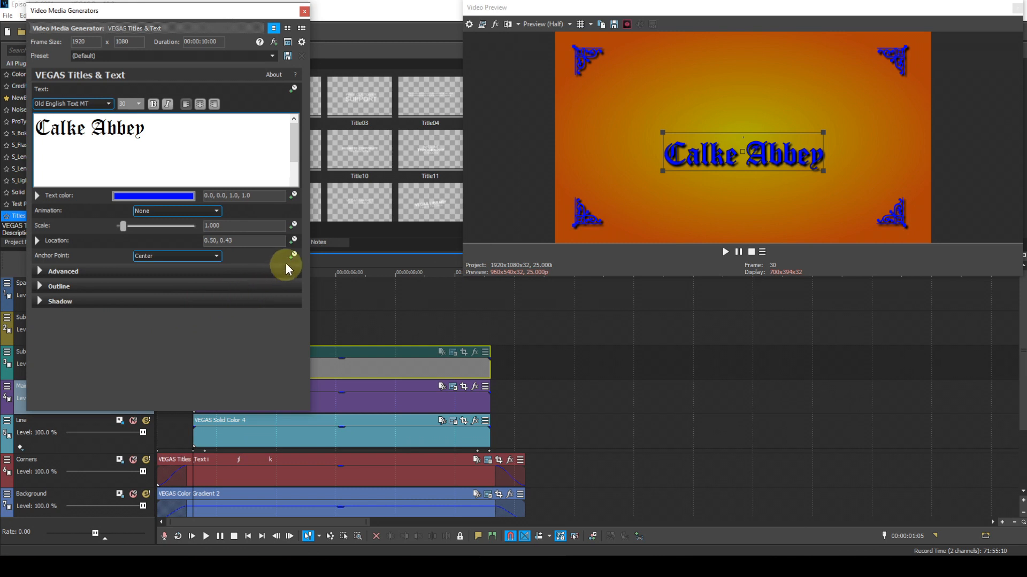
pyautogui.click(293, 242)
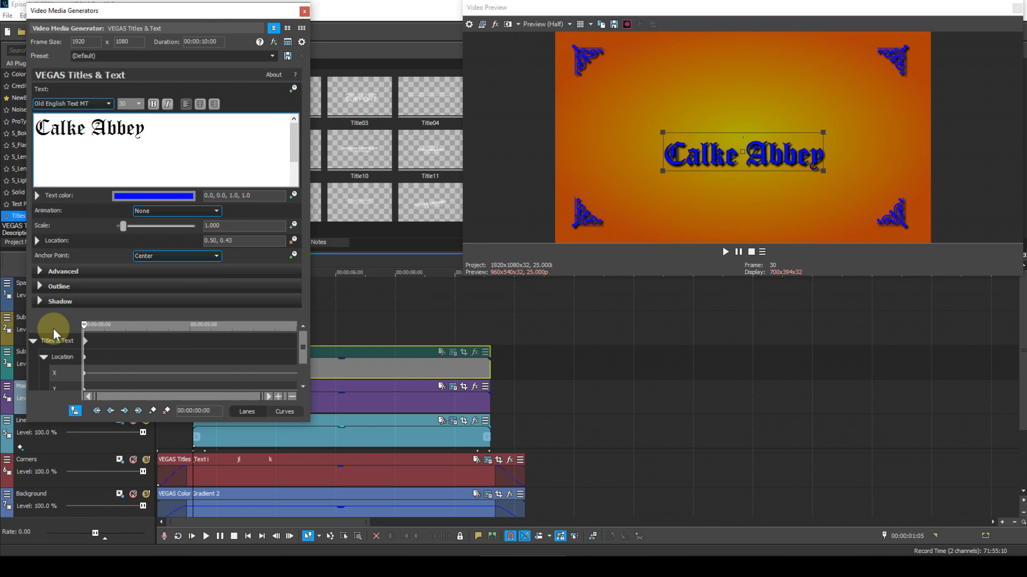
# Step frame by frame through the line's expansion to check its timing against the main title, and return to the first keyframe.
pyautogui.press('Right')
pyautogui.press('Right')
pyautogui.press('Right')
pyautogui.press('Right')
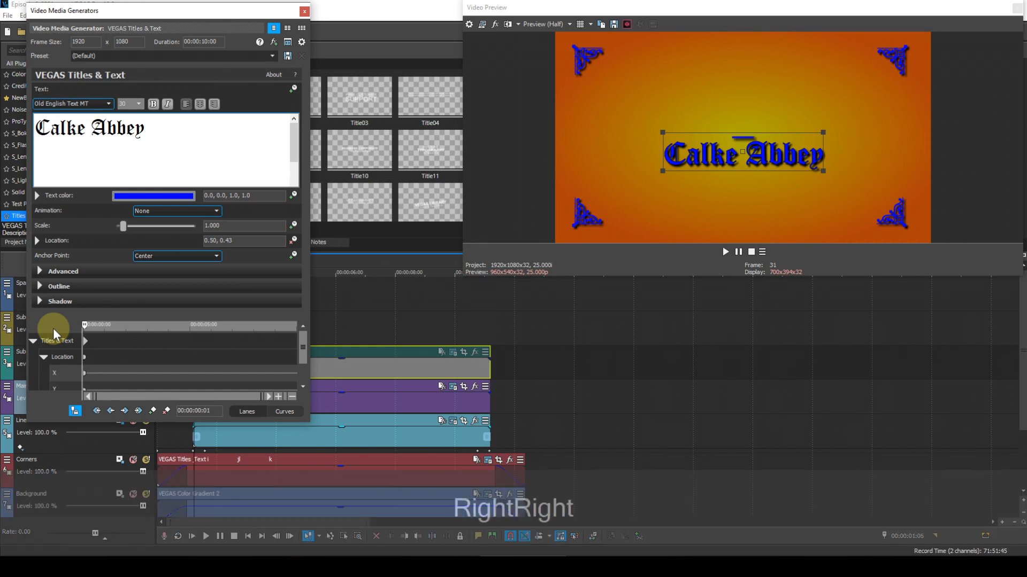
pyautogui.press('Right')
pyautogui.press('Right')
pyautogui.press('Right')
pyautogui.press('Right')
pyautogui.press('Right')
pyautogui.press('Right')
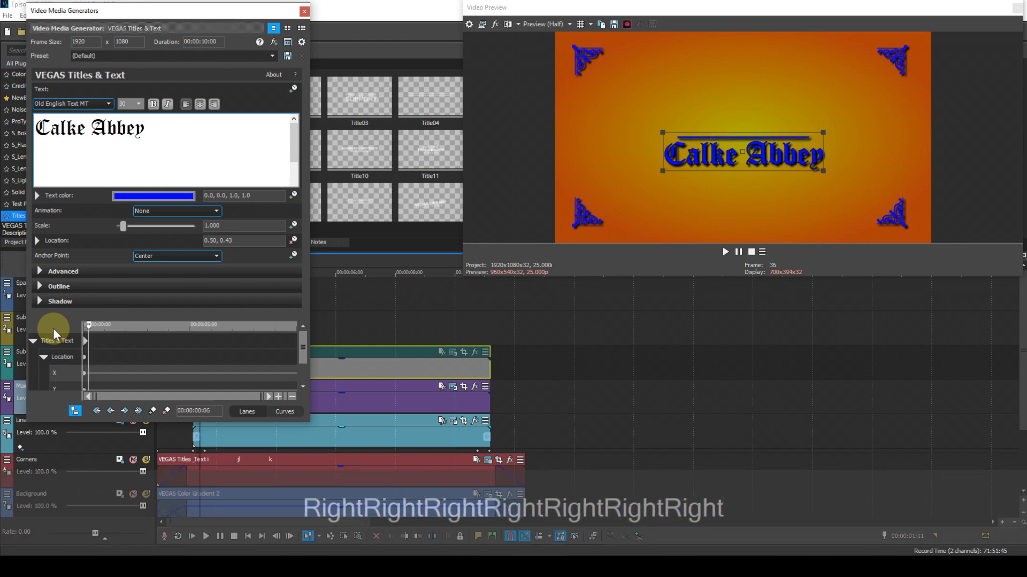
pyautogui.press('Right')
pyautogui.press('Right')
pyautogui.press('Right')
pyautogui.press('Right')
pyautogui.press('Right')
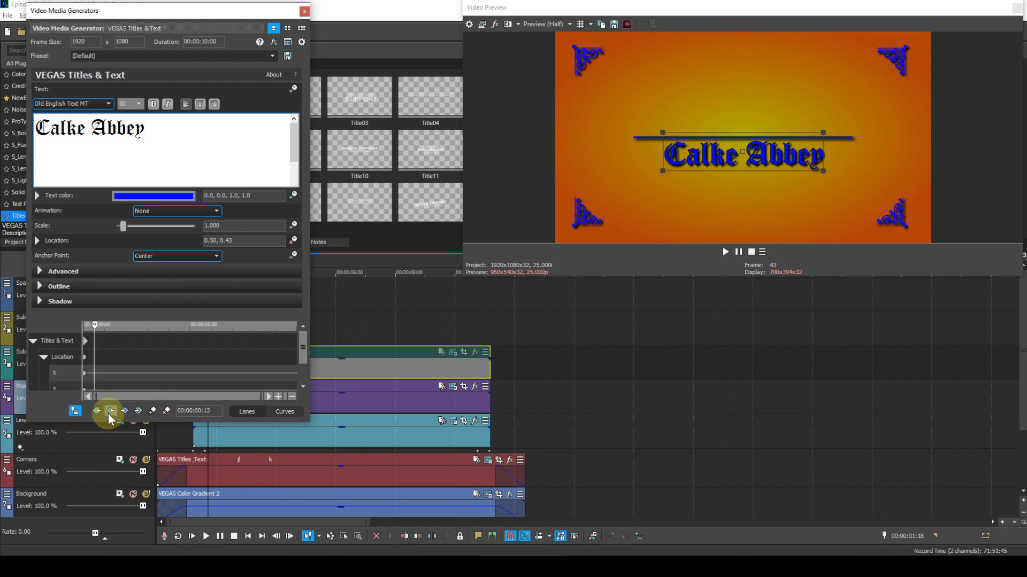
pyautogui.click(111, 410)
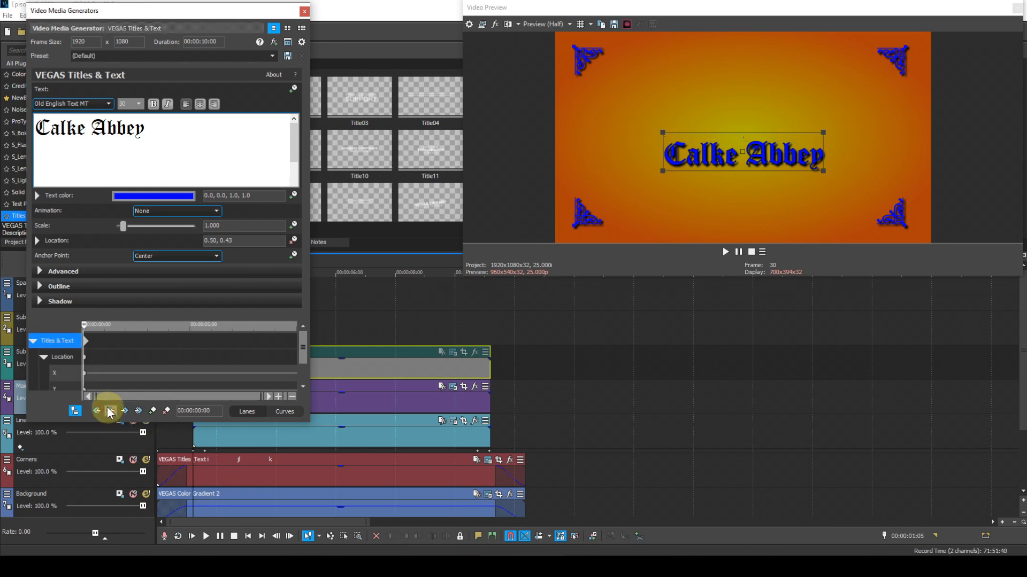
# Add a location keyframe to the main title at 00:00:00:16.
pyautogui.click(211, 412)
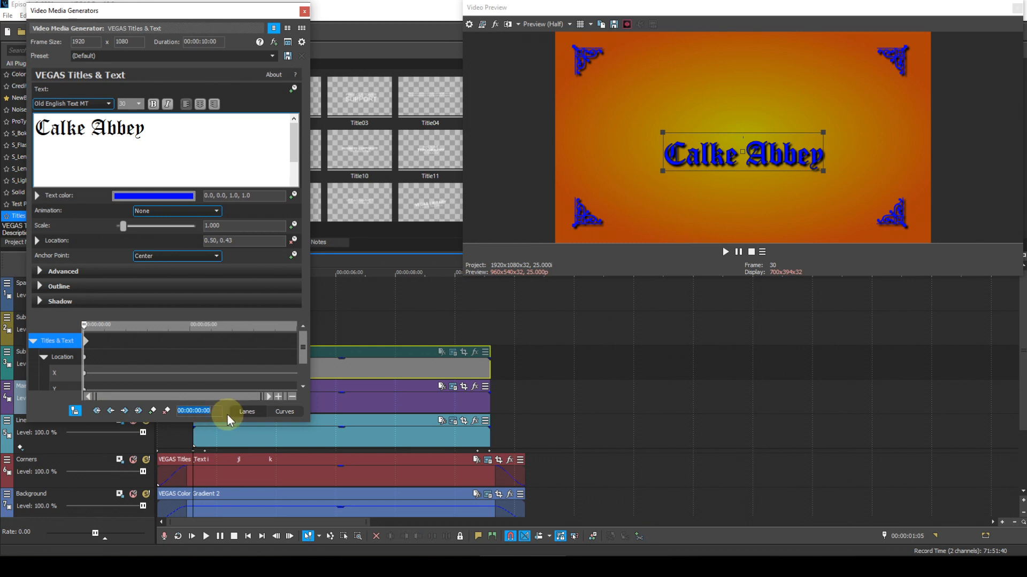
pyautogui.write('1')
pyautogui.press('BackSpace')
pyautogui.write('0016')
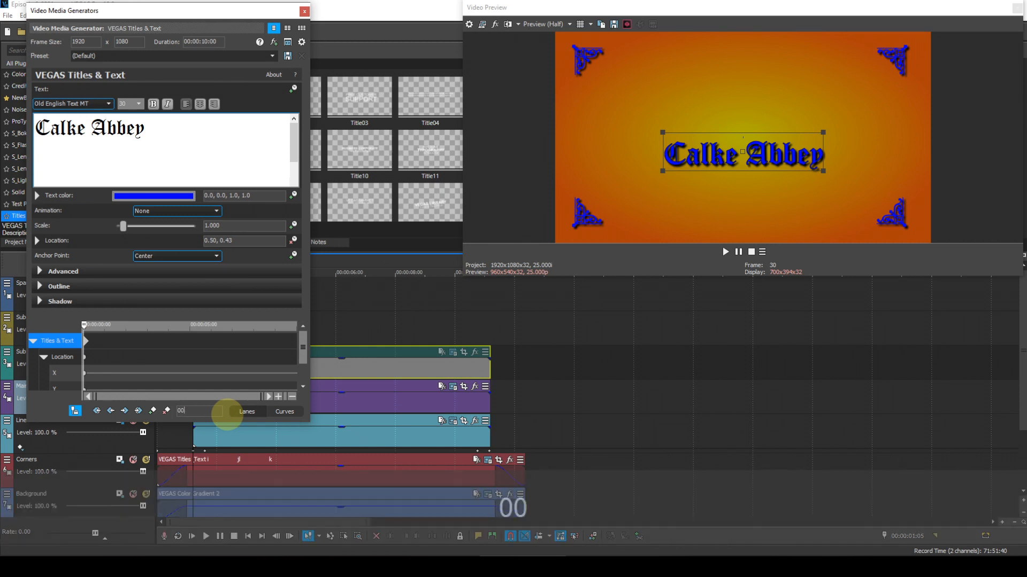
pyautogui.press('Return')
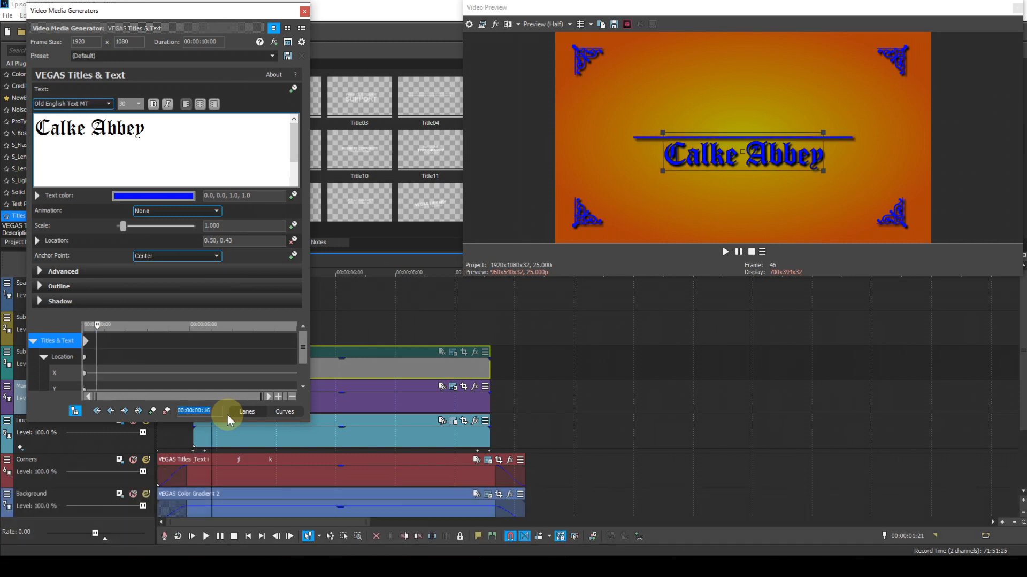
pyautogui.click(154, 412)
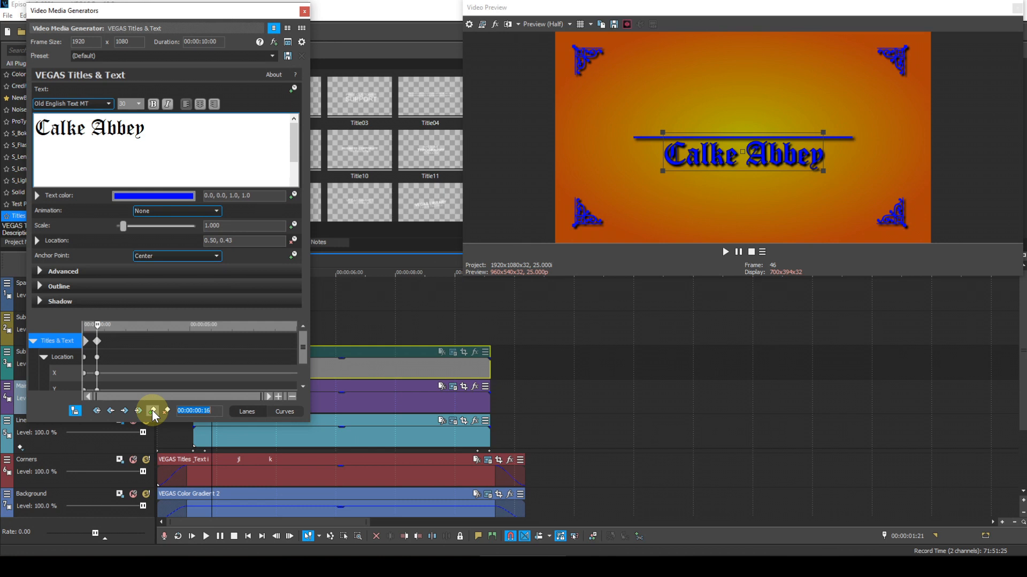
# Advance 13 frames past the 00:00:00:16 keyframe and add another keyframe to the main title at 00:00:01:04.
pyautogui.click(62, 324)
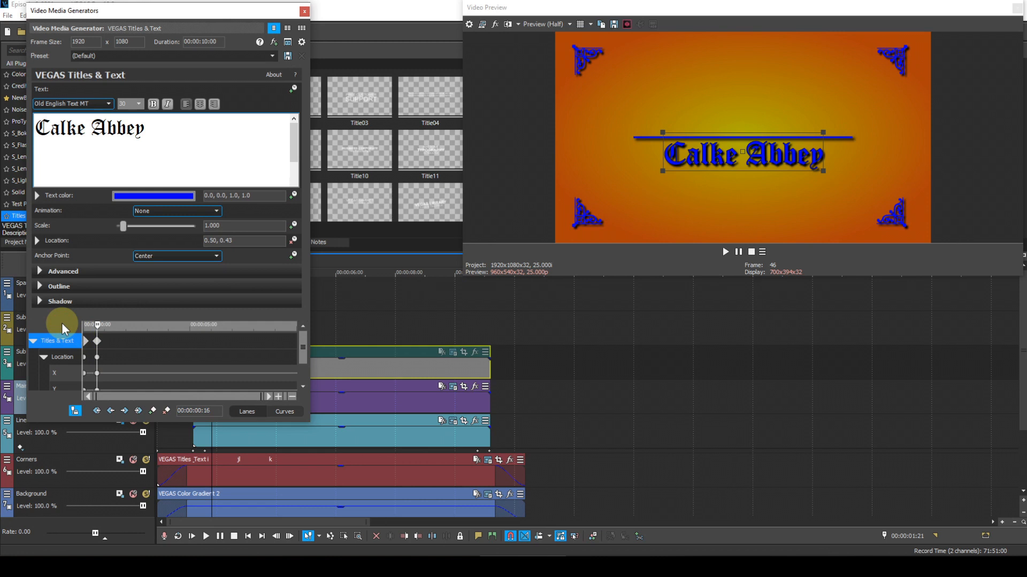
pyautogui.press('Right')
pyautogui.press('Right')
pyautogui.press('Right')
pyautogui.press('Right')
pyautogui.press('Right')
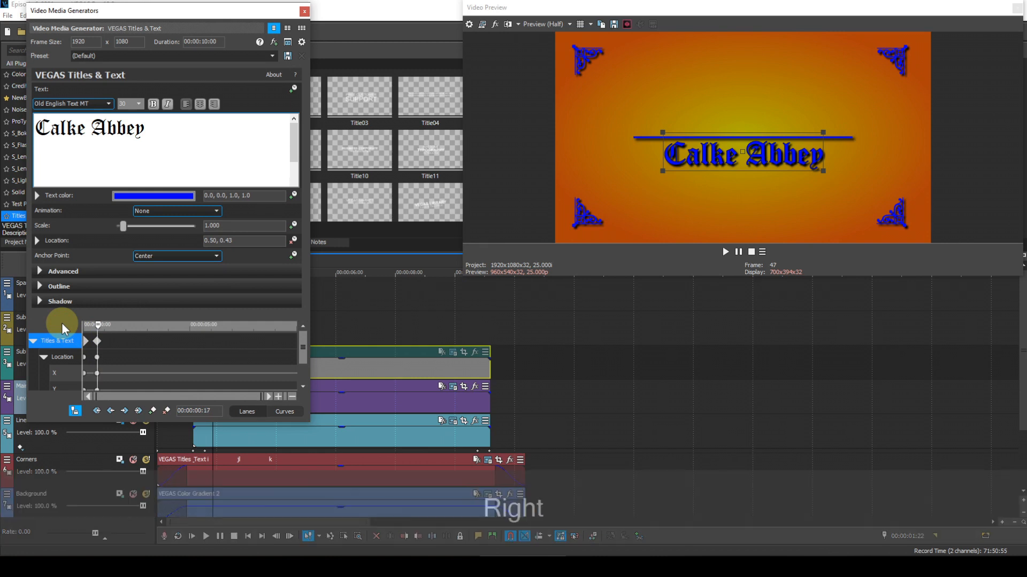
pyautogui.press('Right')
pyautogui.press('Right')
pyautogui.press('Right')
pyautogui.press('Right')
pyautogui.press('Right')
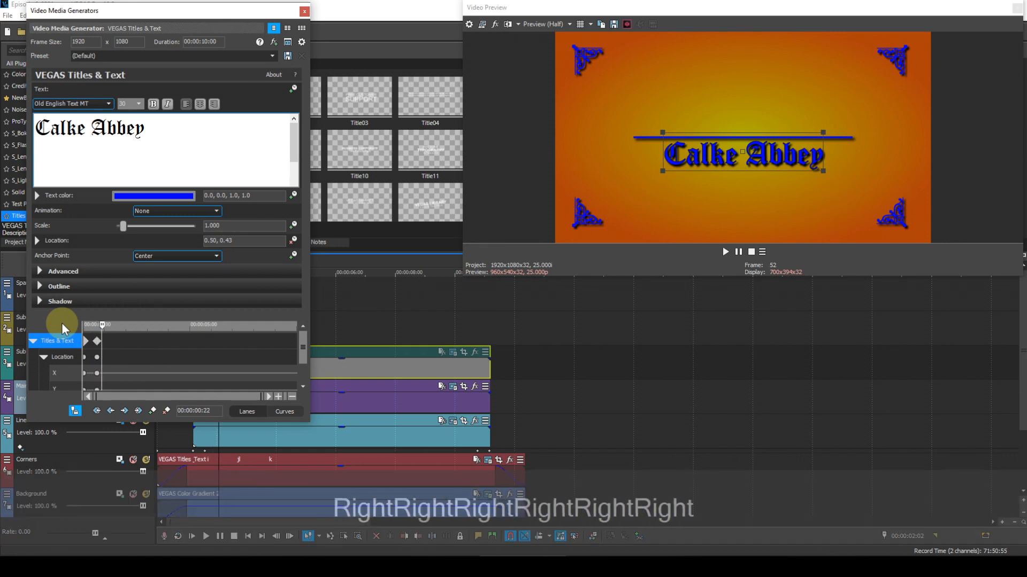
pyautogui.press('Right')
pyautogui.press('Right')
pyautogui.press('Right')
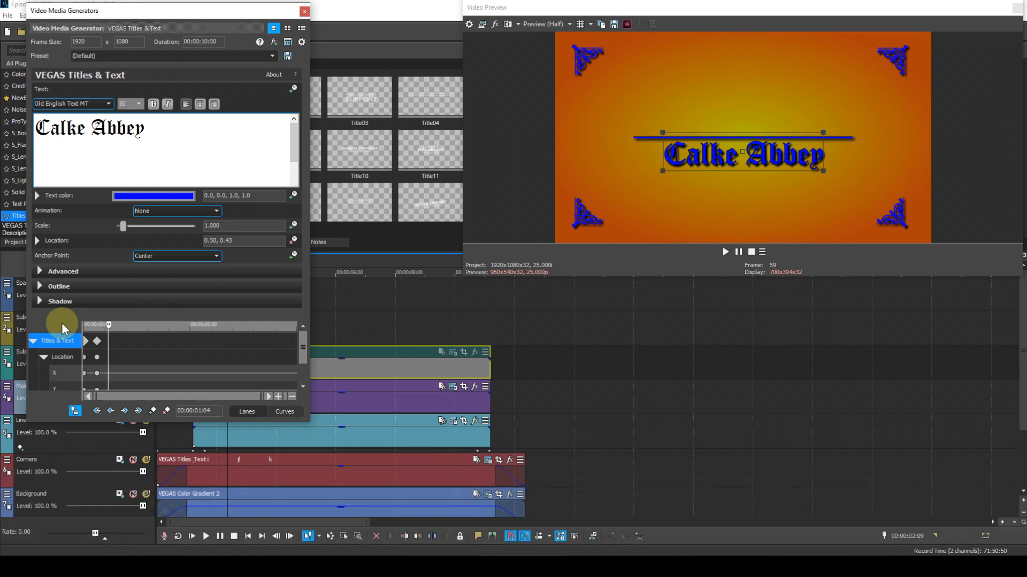
pyautogui.click(153, 411)
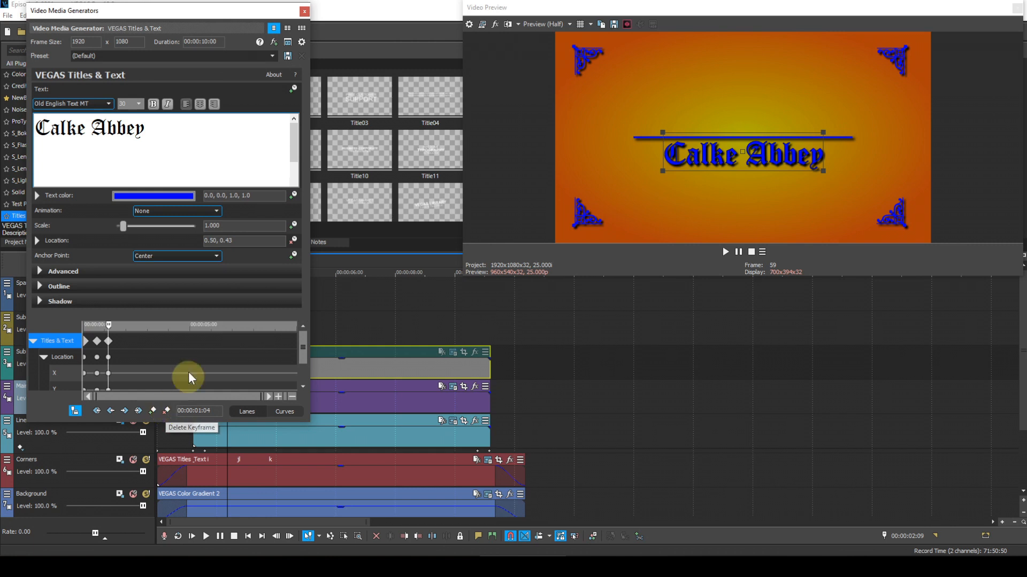
# Set the main title's location to 0.50, 0.60 at the 00:00:01:04 keyframe so the text sits above the line.
pyautogui.click(237, 239)
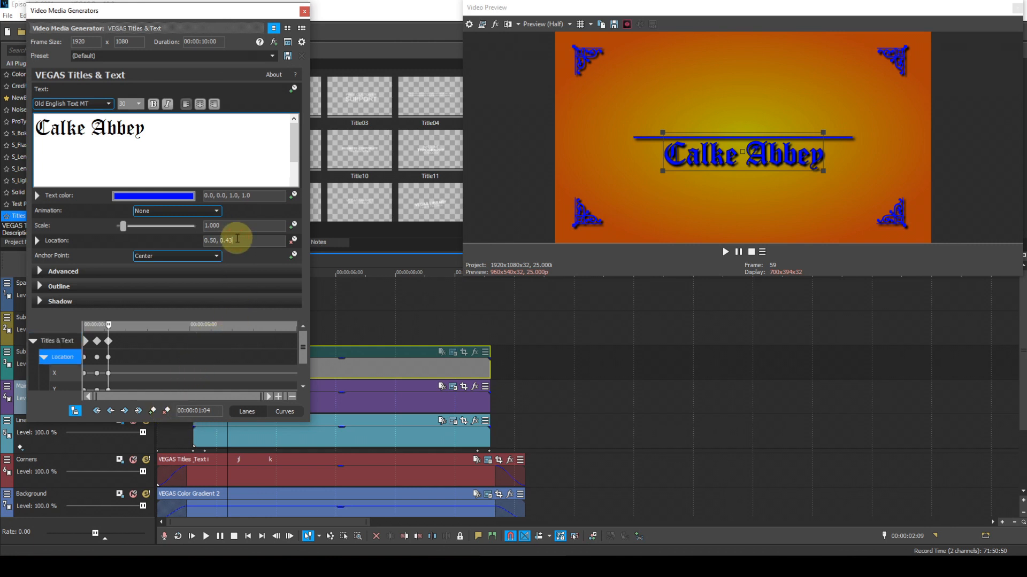
pyautogui.press('BackSpace')
pyautogui.press('BackSpace')
pyautogui.write('6')
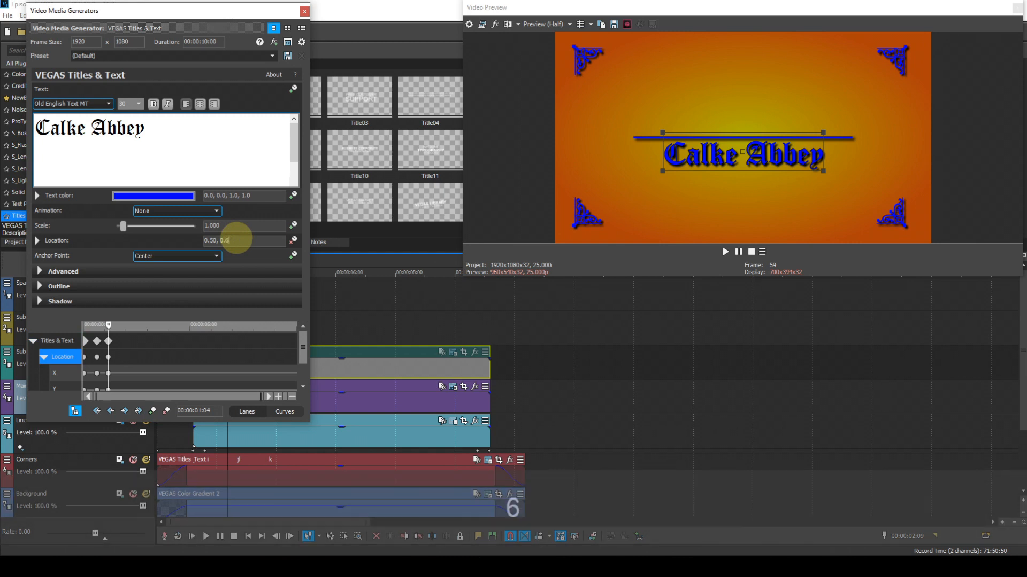
pyautogui.press('Return')
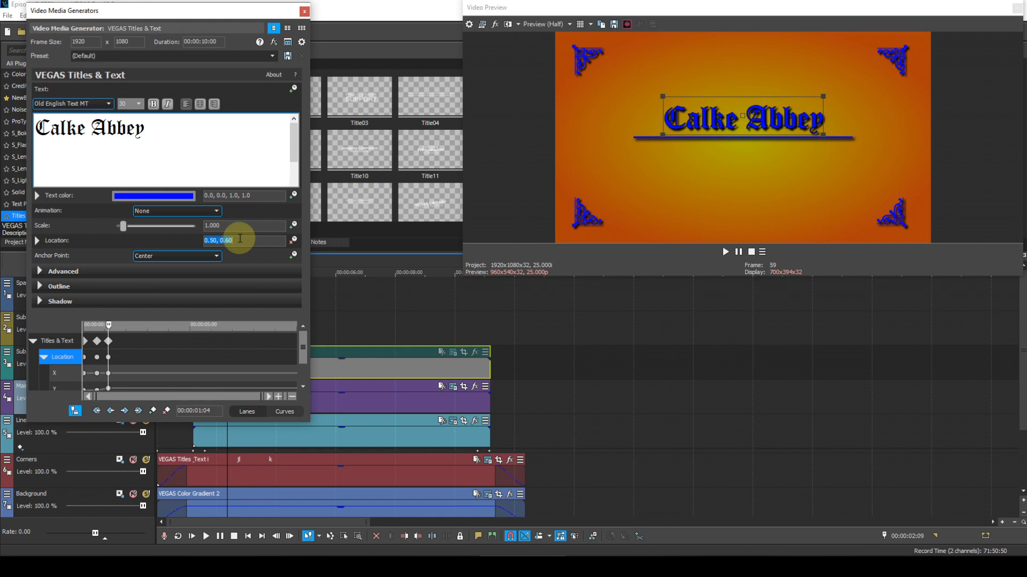
# Step back from the title's end to before the line starts collapsing and add a keyframe at 00:00:09:09.
pyautogui.click(493, 323)
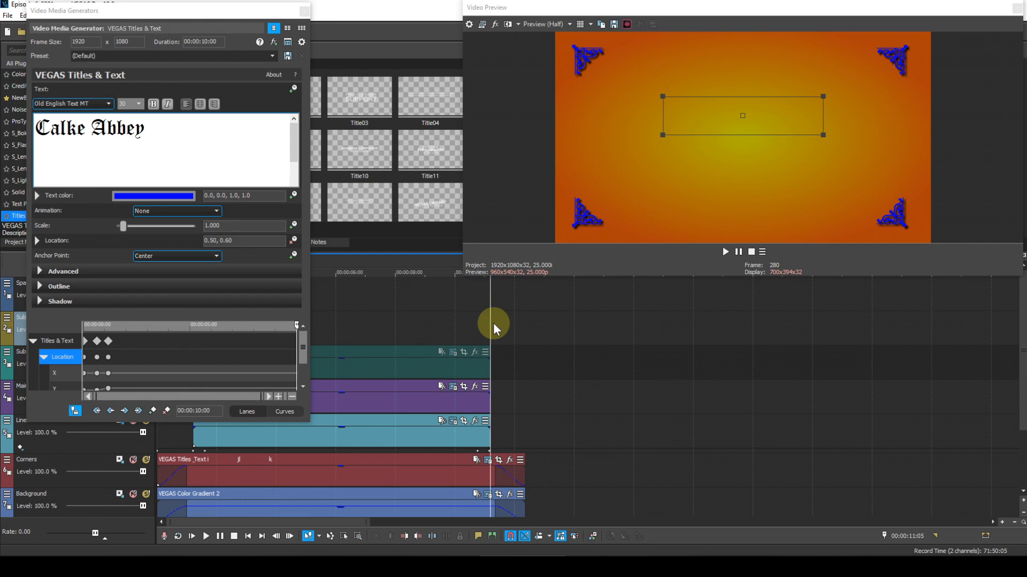
pyautogui.press('Left')
pyautogui.press('Left')
pyautogui.press('Left')
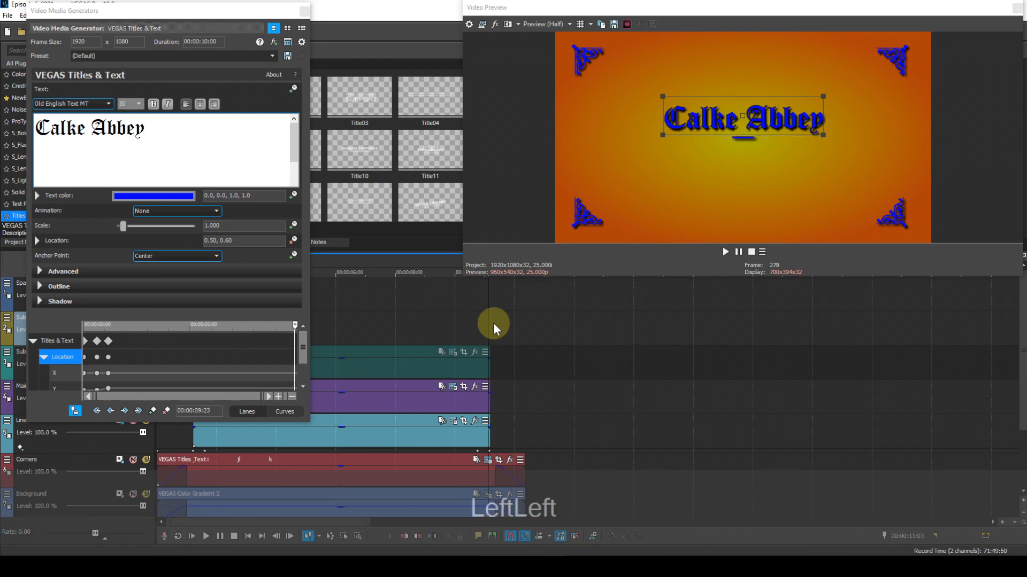
pyautogui.press('Left')
pyautogui.press('Left')
pyautogui.press('Left')
pyautogui.press('Left')
pyautogui.press('Left')
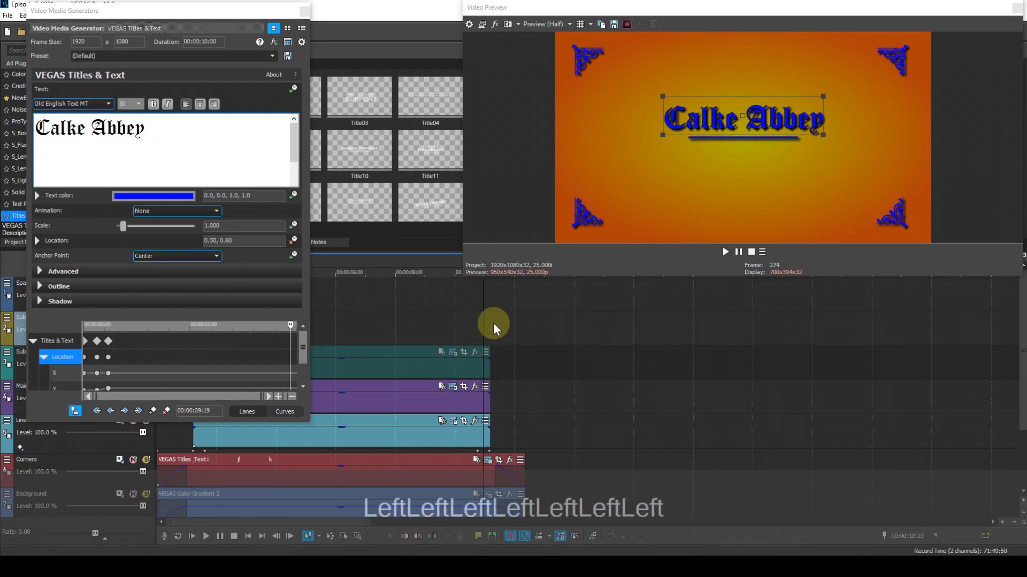
pyautogui.press('Left')
pyautogui.press('Left')
pyautogui.press('Left')
pyautogui.press('Left')
pyautogui.press('Left')
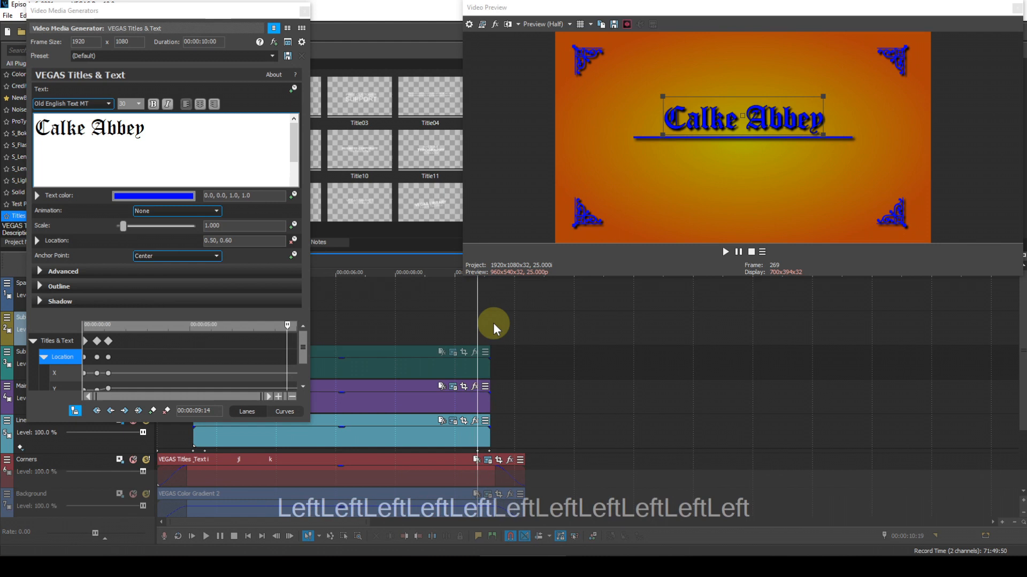
pyautogui.press('Left')
pyautogui.press('Left')
pyautogui.press('Left')
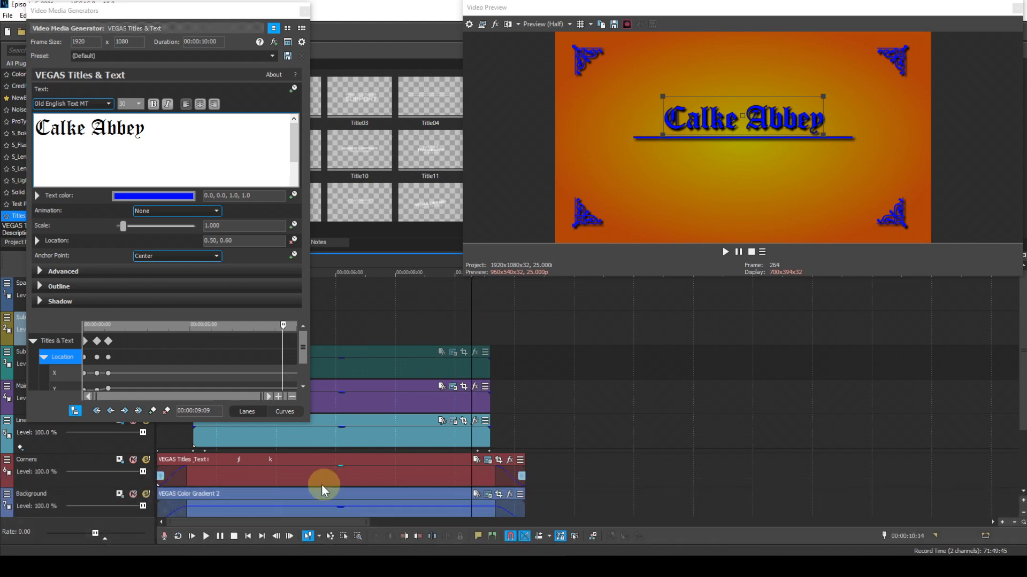
pyautogui.click(153, 411)
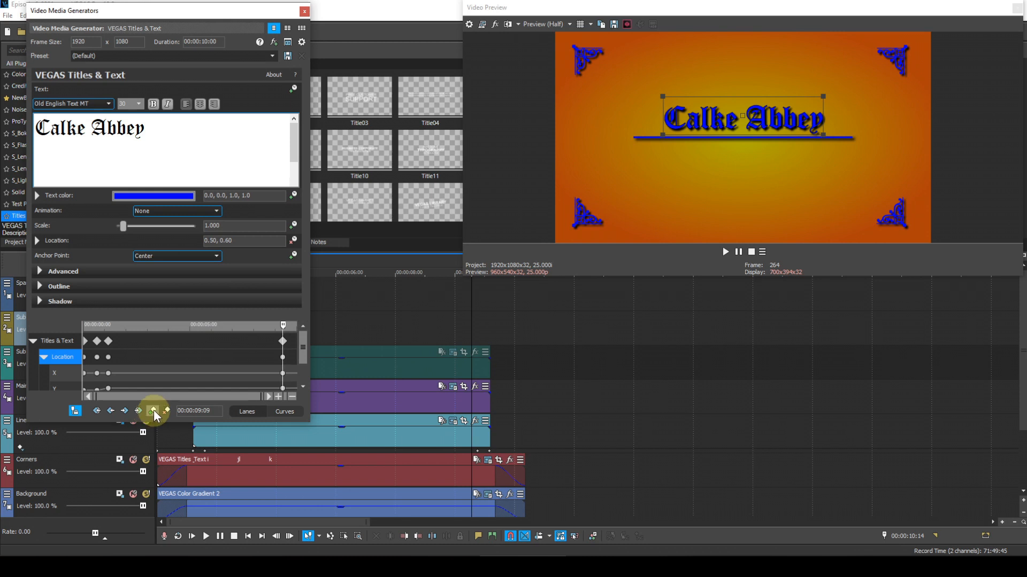
# Copy the title's 00:00:00:16 keyframe and paste it onto the keyframe at 00:00:09:09.
pyautogui.click(111, 411)
pyautogui.click(112, 415)
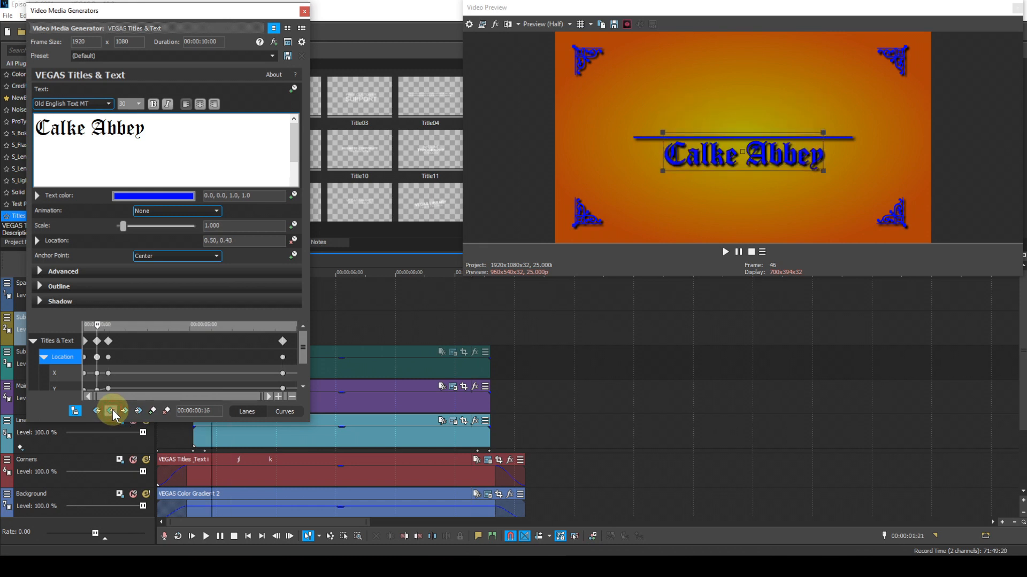
pyautogui.click(97, 342)
pyautogui.rightClick(97, 343)
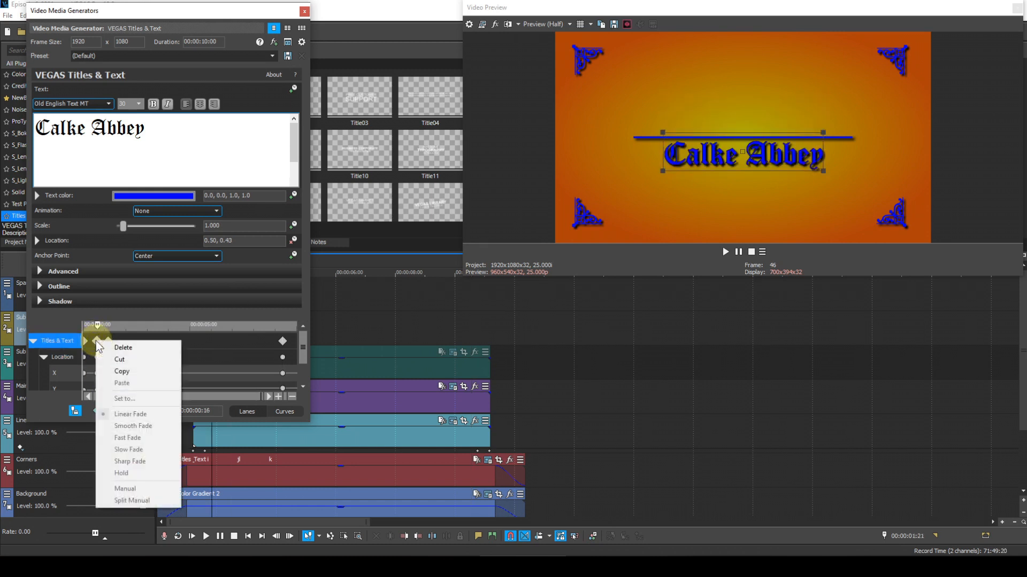
pyautogui.click(123, 371)
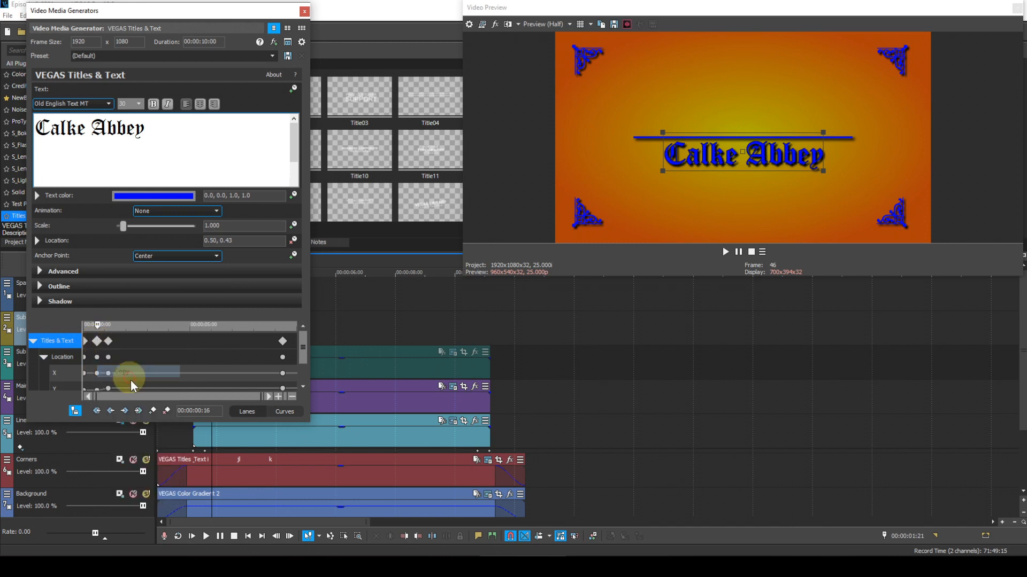
pyautogui.click(138, 410)
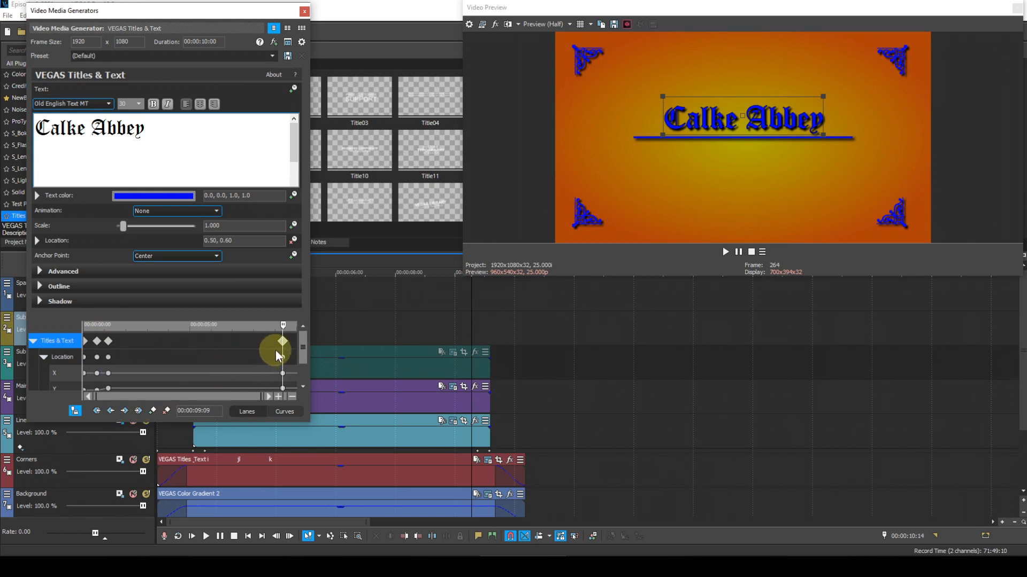
pyautogui.rightClick(284, 340)
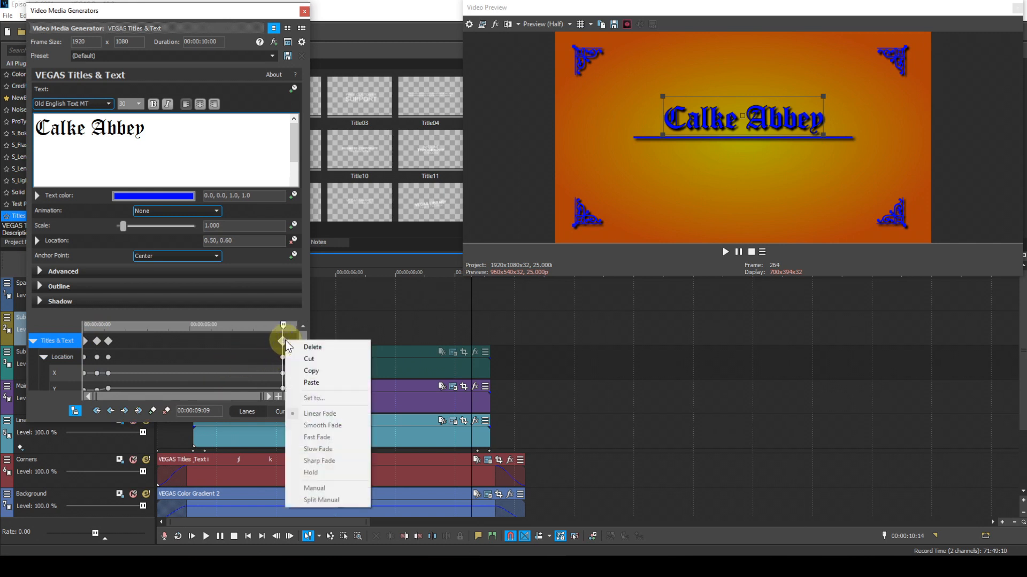
pyautogui.click(312, 383)
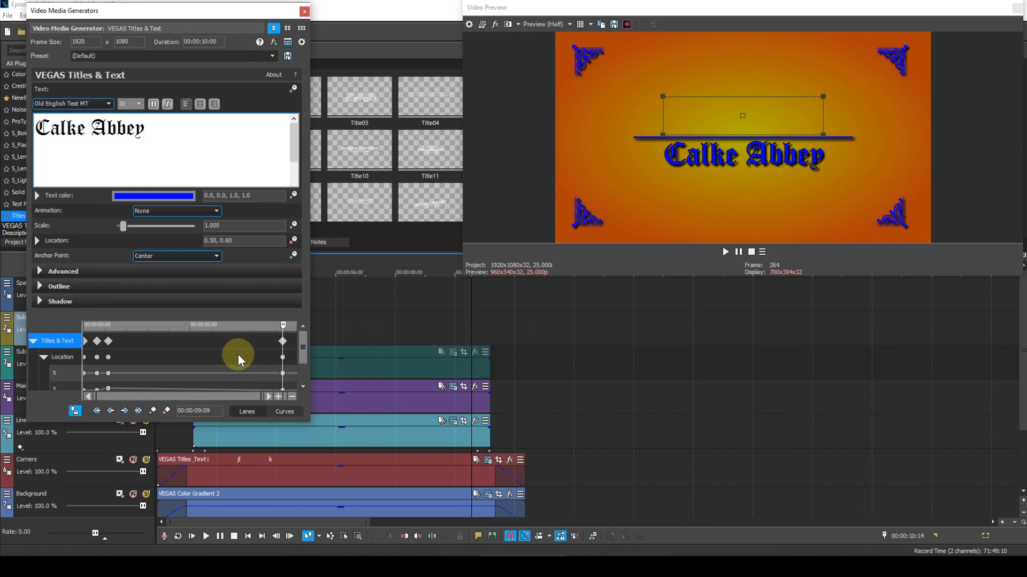
# Step back from the 00:00:09:09 keyframe and add another keyframe to the main title at 00:00:08:20.
pyautogui.press('Left')
pyautogui.press('Left')
pyautogui.press('Left')
pyautogui.press('Left')
pyautogui.press('Left')
pyautogui.press('Left')
pyautogui.press('Left')
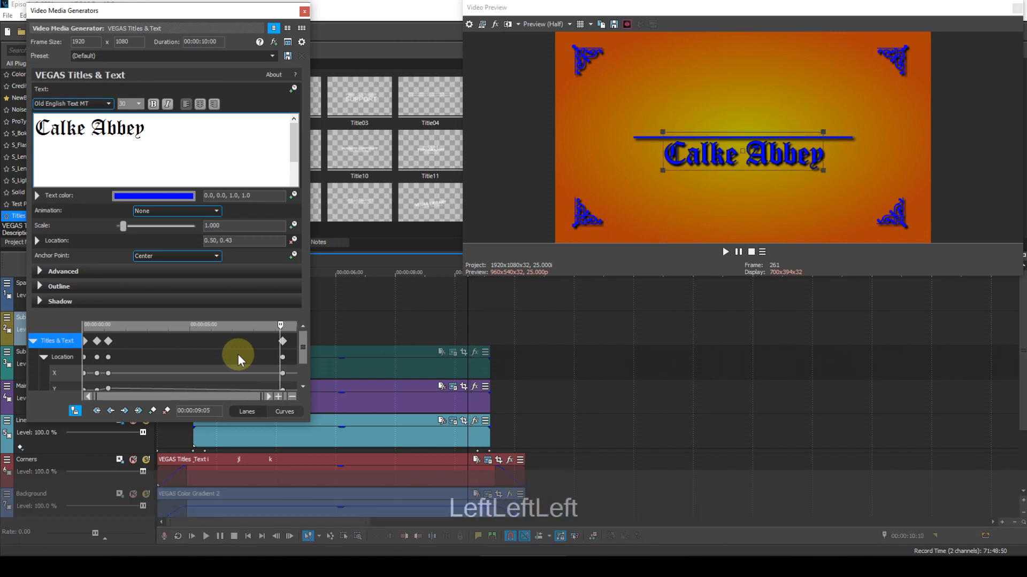
pyautogui.press('Left')
pyautogui.press('Left')
pyautogui.press('Left')
pyautogui.press('Left')
pyautogui.press('Left')
pyautogui.press('Left')
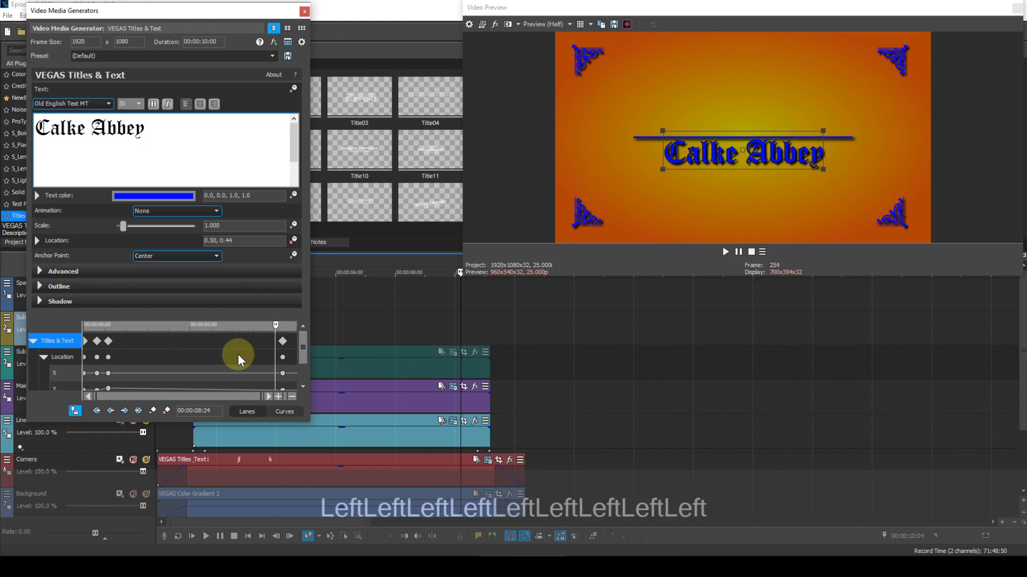
pyautogui.press('Left')
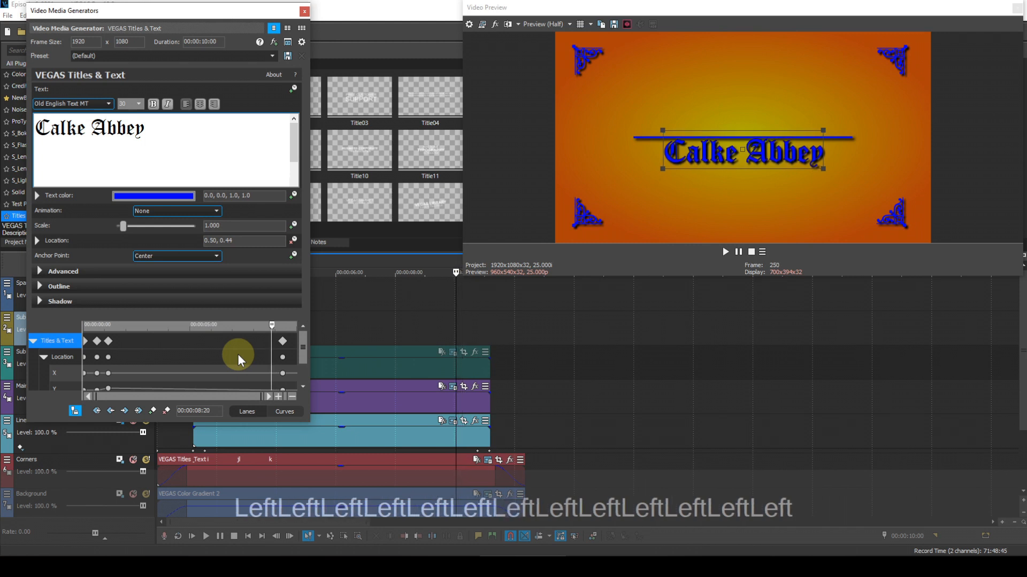
pyautogui.click(152, 410)
pyautogui.click(271, 374)
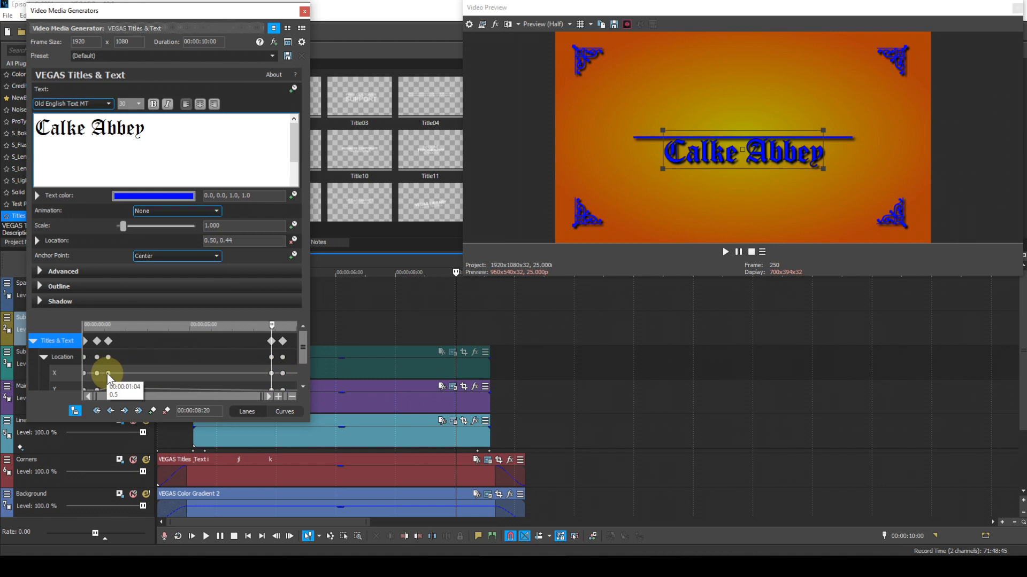
# Copy the title's 00:00:01:04 keyframe and paste it onto the keyframe at 00:00:08:20.
pyautogui.click(105, 341)
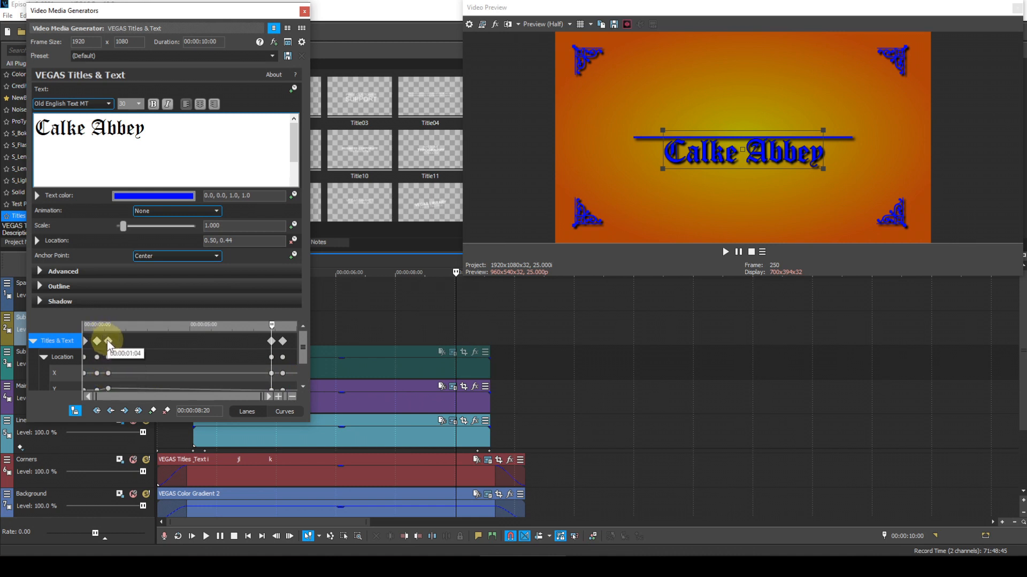
pyautogui.rightClick(107, 340)
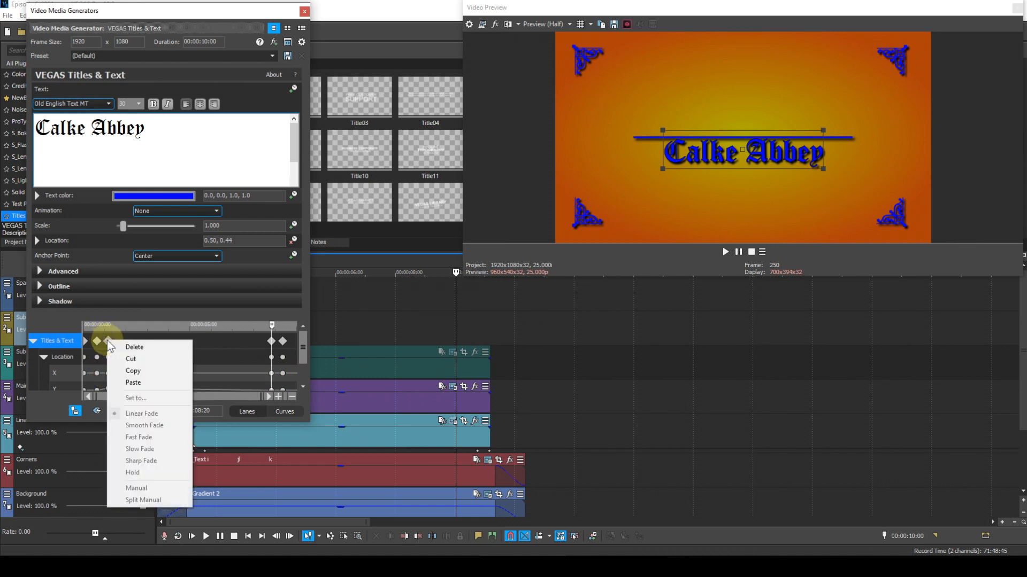
pyautogui.click(145, 382)
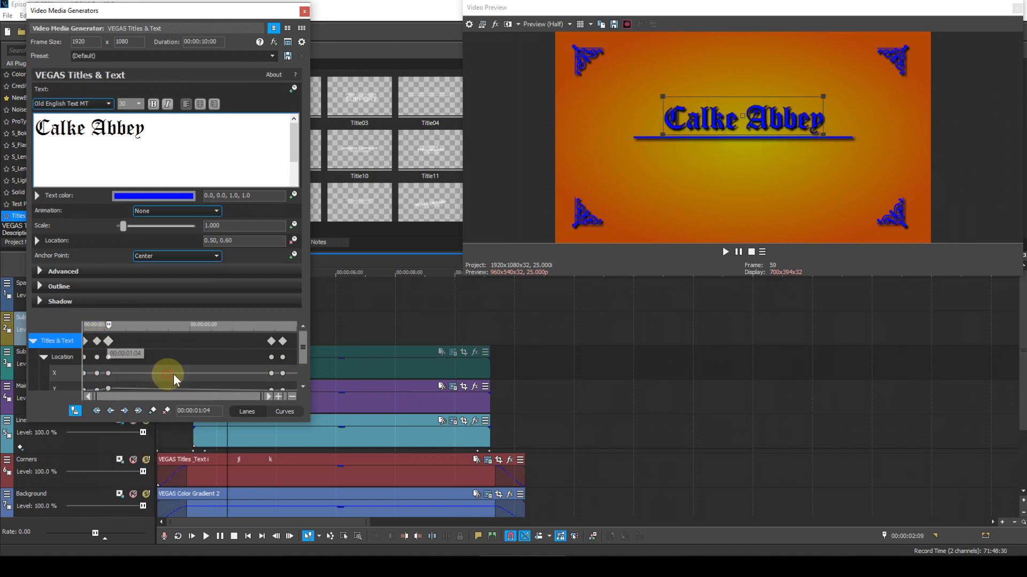
pyautogui.click(271, 341)
pyautogui.rightClick(272, 342)
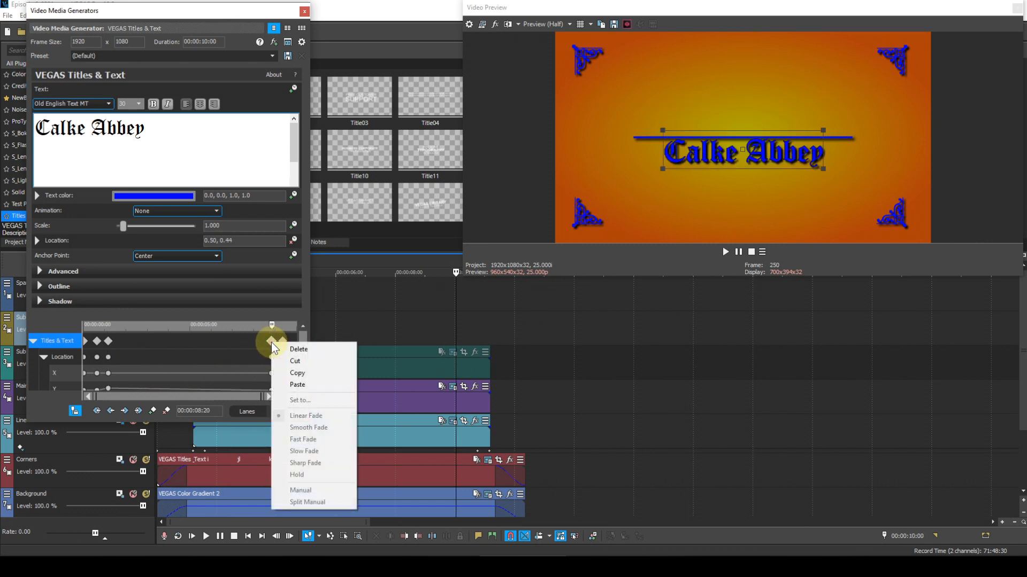
pyautogui.click(297, 386)
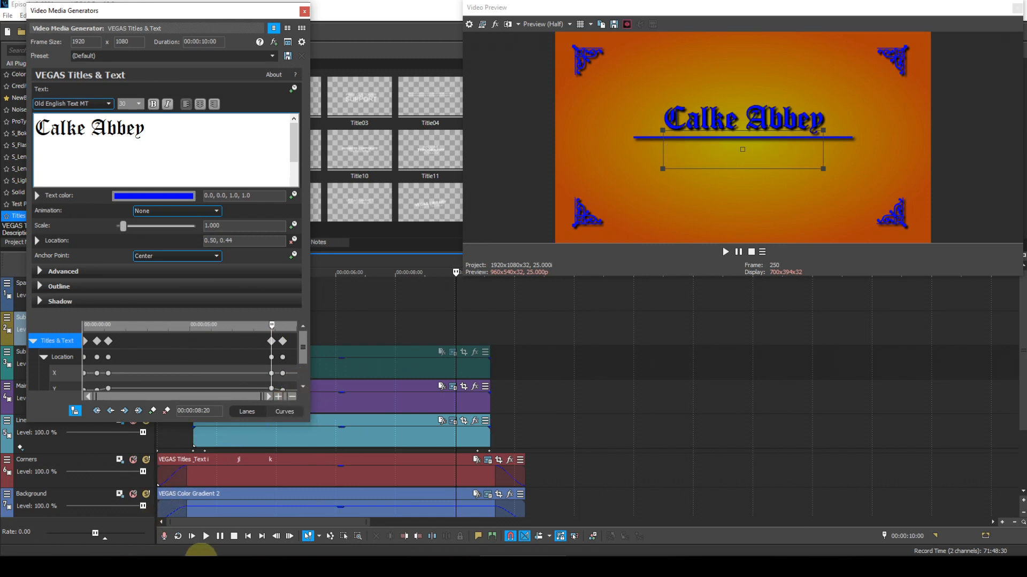
# Play the project from the beginning to check the main title's rise and fall against the line.
pyautogui.click(248, 537)
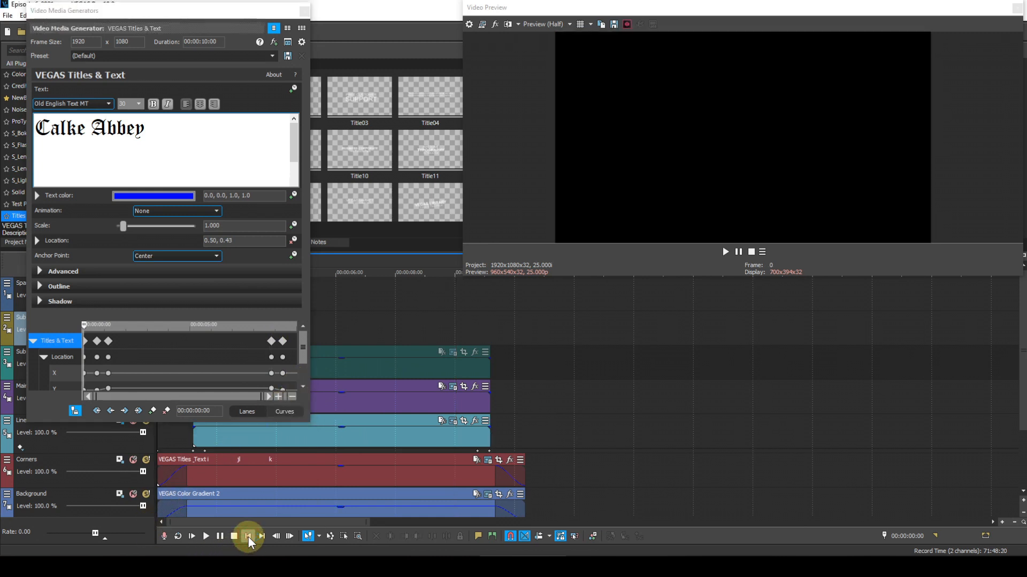
pyautogui.press('space')
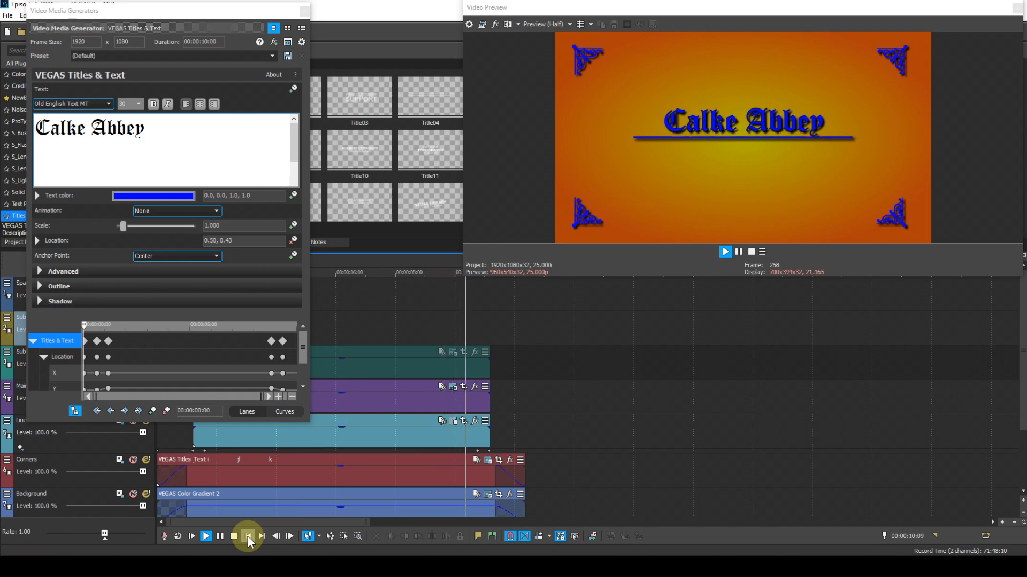
pyautogui.press('space')
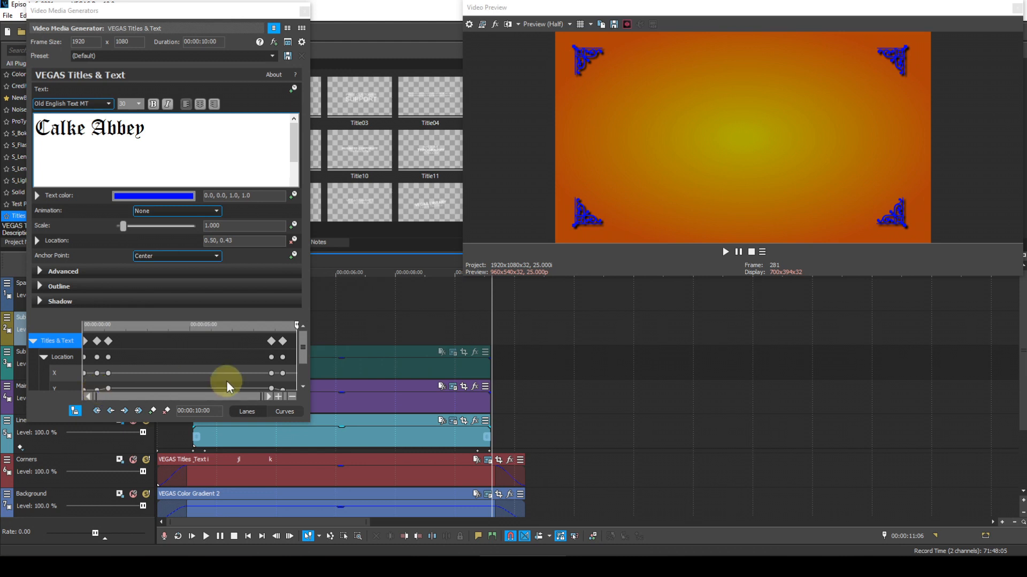
# Change the interpolation of the location's Y keyframe at 00:00:00:16 to Fast Fade.
pyautogui.click(278, 399)
pyautogui.click(278, 398)
pyautogui.click(278, 396)
pyautogui.moveTo(255, 397); pyautogui.dragTo(112, 398)
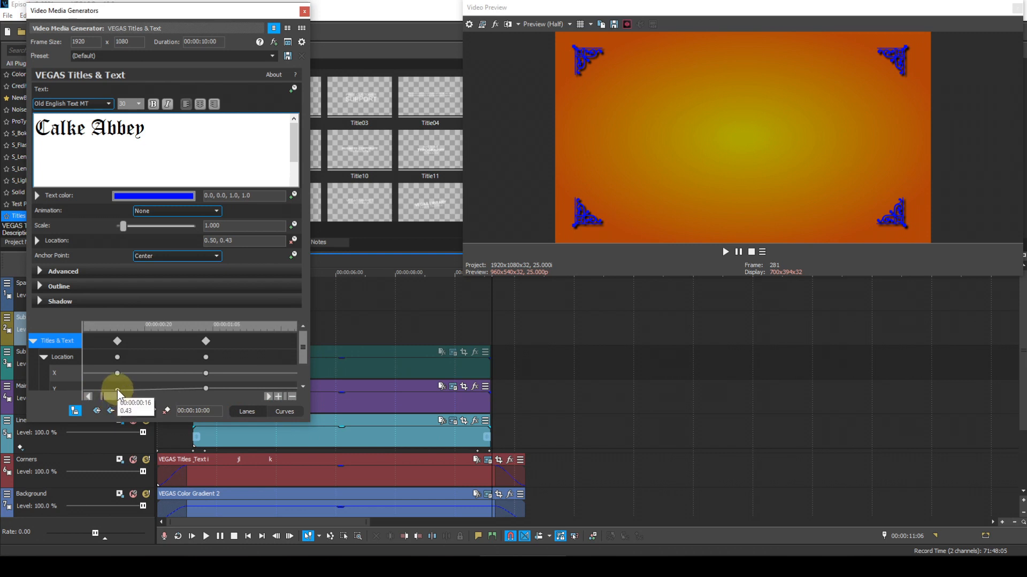
pyautogui.rightClick(118, 389)
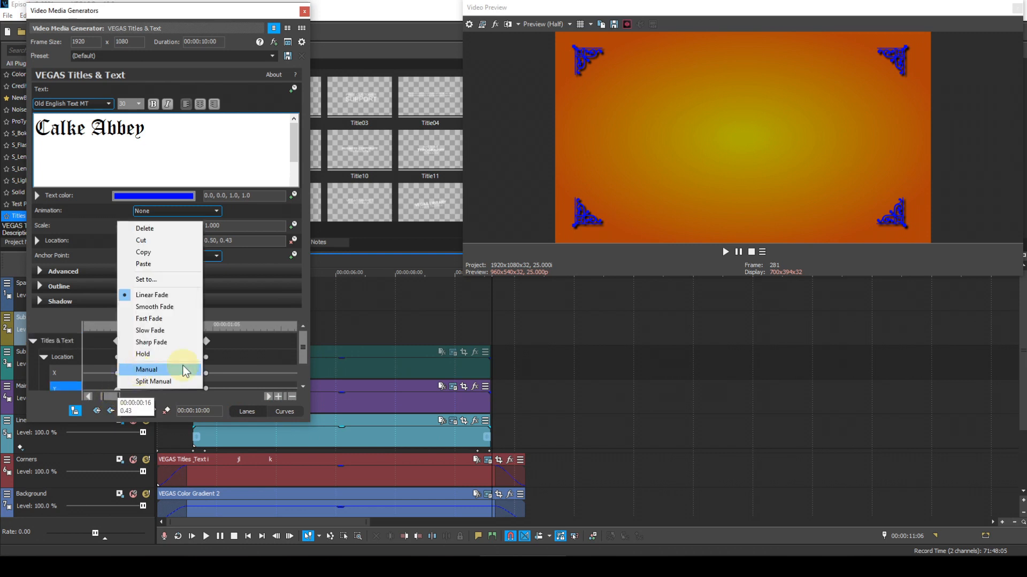
pyautogui.click(134, 319)
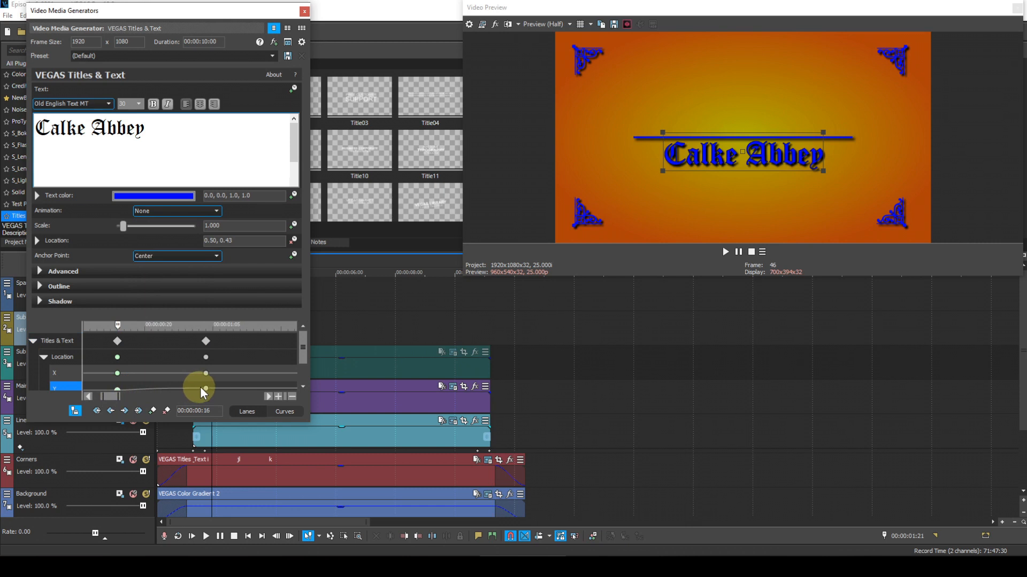
# Play the project from the beginning to check the title's eased movement, and close the title's text settings.
pyautogui.moveTo(205, 389)
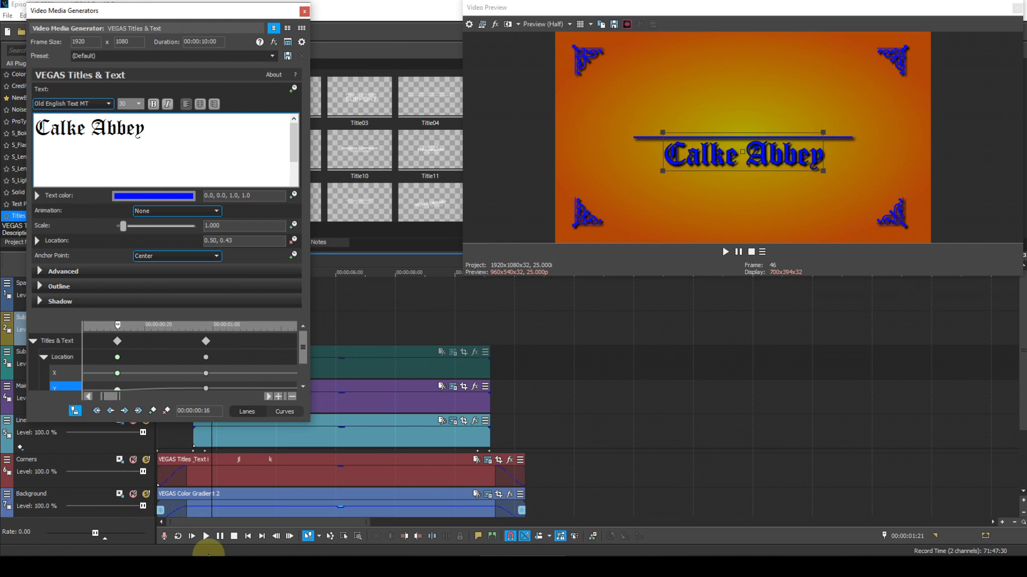
pyautogui.click(246, 537)
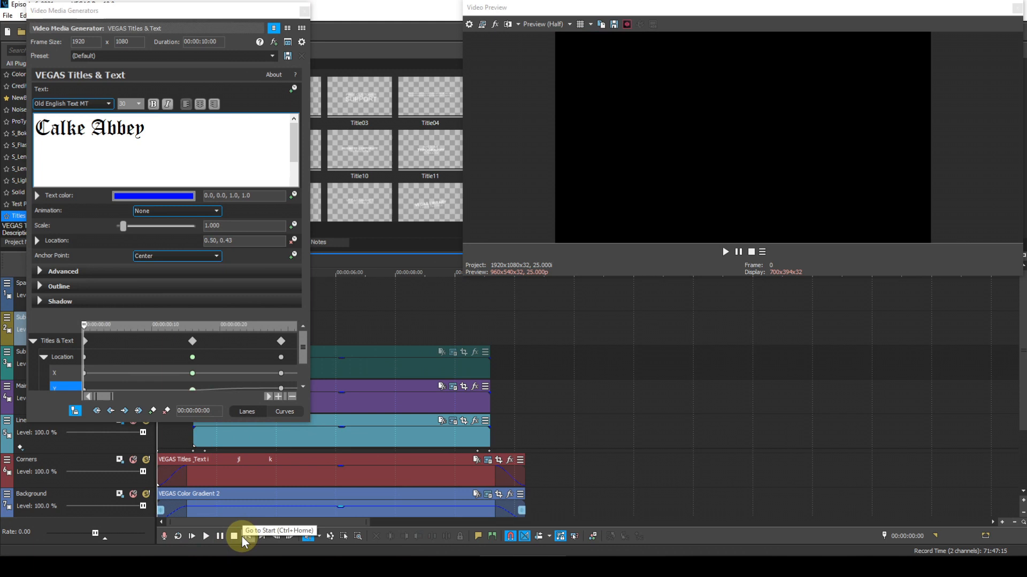
pyautogui.press('space')
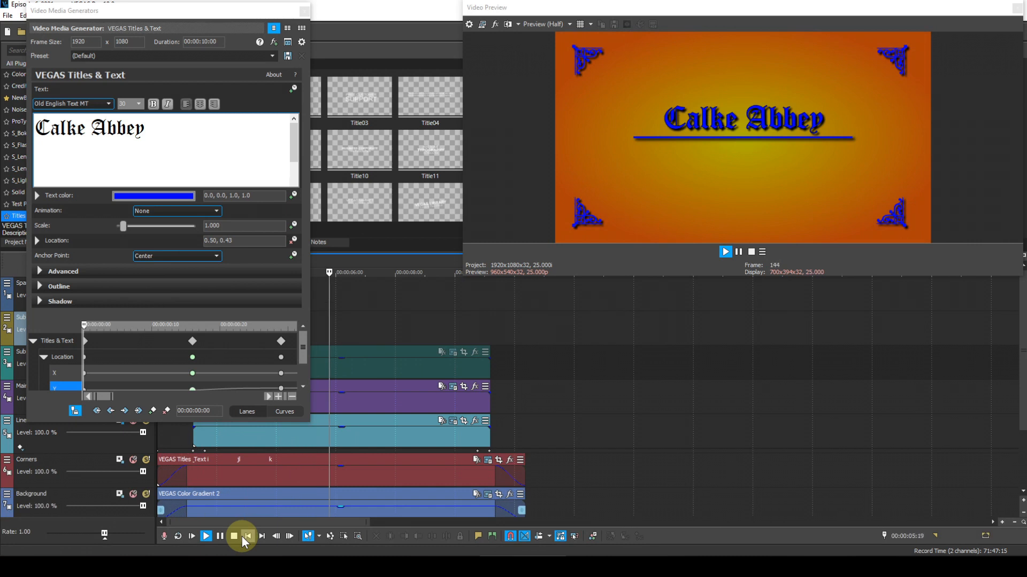
pyautogui.press('space')
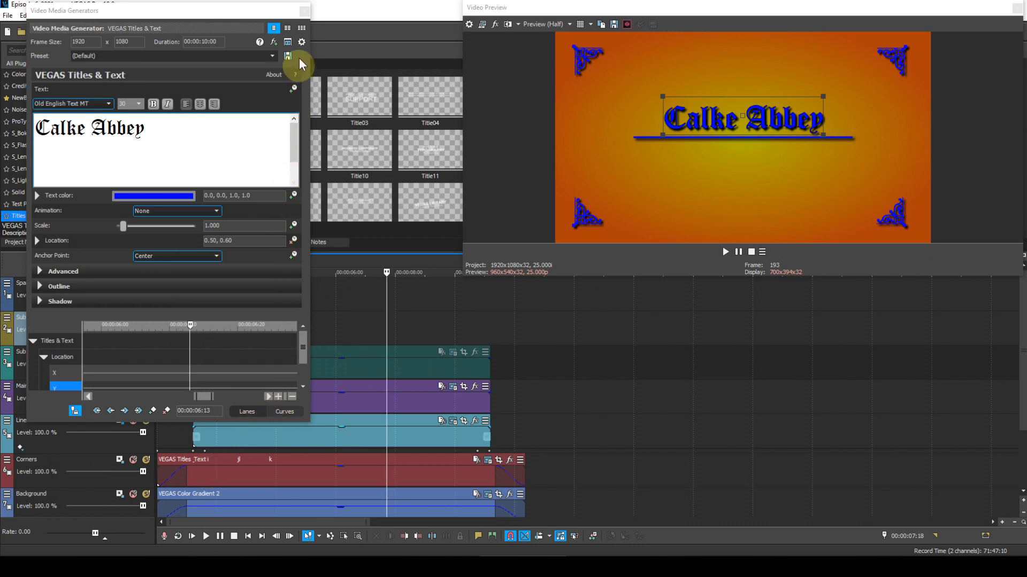
pyautogui.click(305, 14)
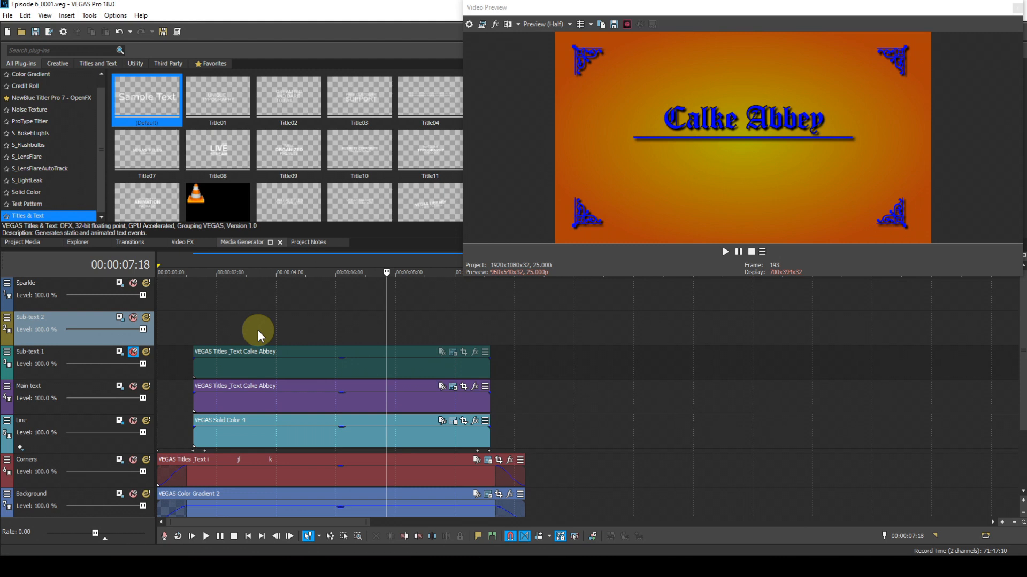
# Add the VEGAS Bézier Masking effect to the "Calke Abbey" event on the Main text track.
pyautogui.click(476, 388)
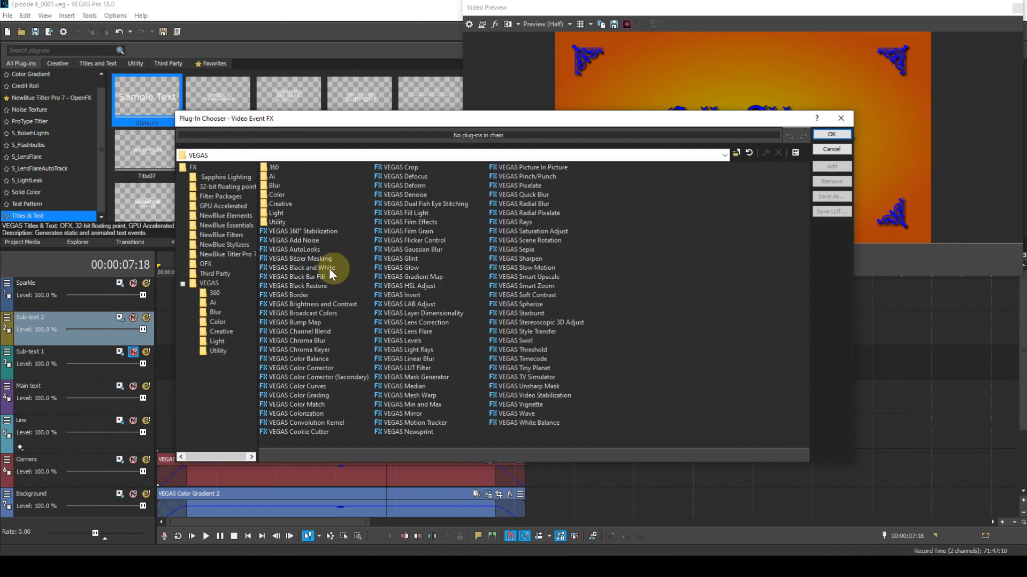
pyautogui.click(314, 259)
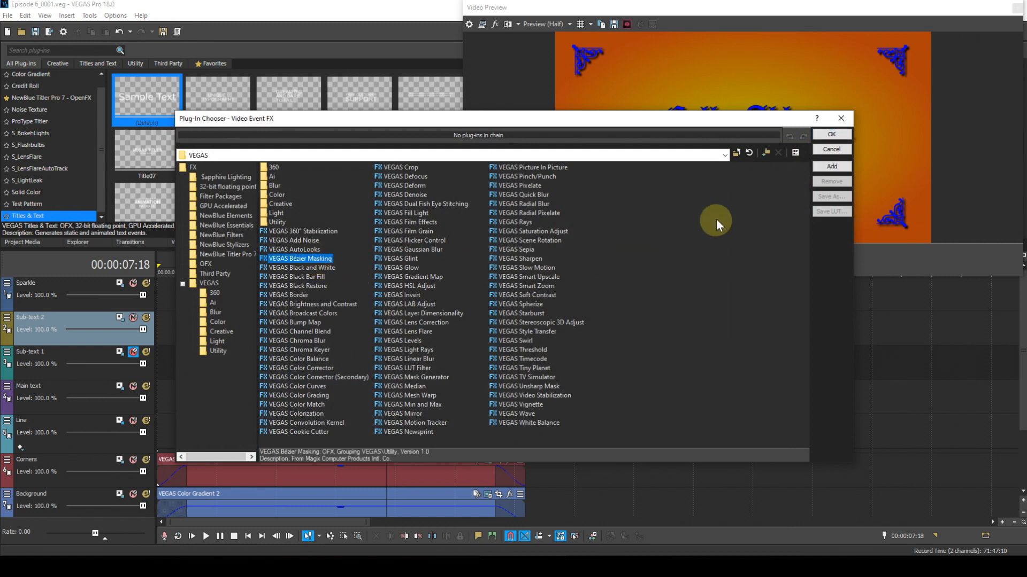
pyautogui.click(835, 136)
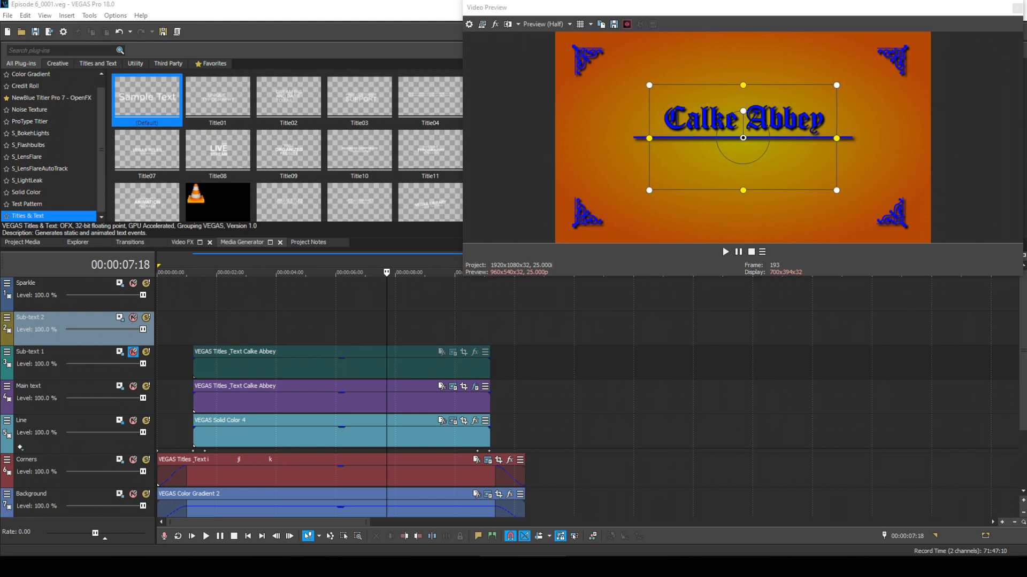
pyautogui.moveTo(181, 242); pyautogui.dragTo(167, 29)
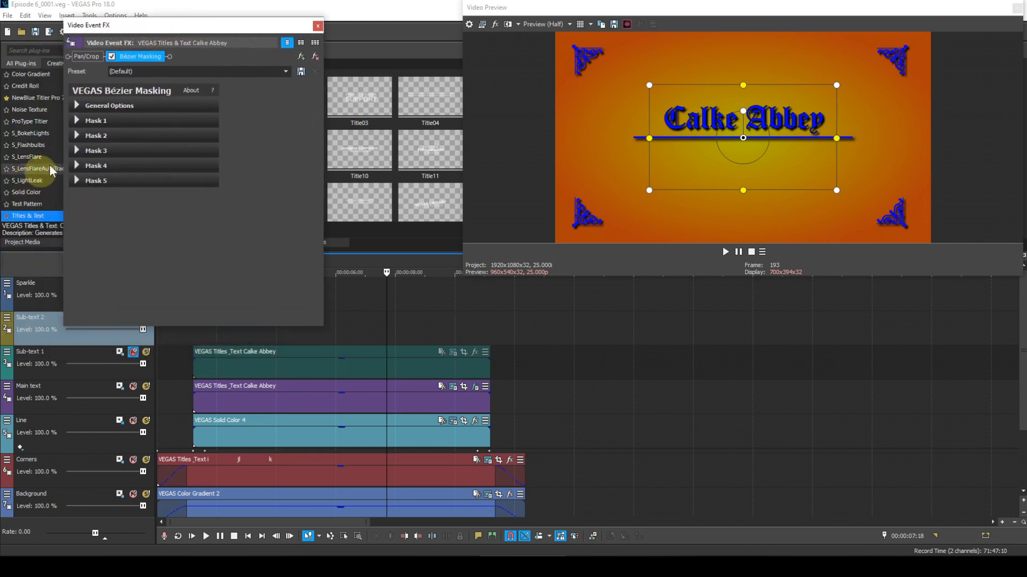
# Set the height of the rectangular Mask 1 to 0.18 with the playhead at 00:00:02:19.
pyautogui.click(77, 121)
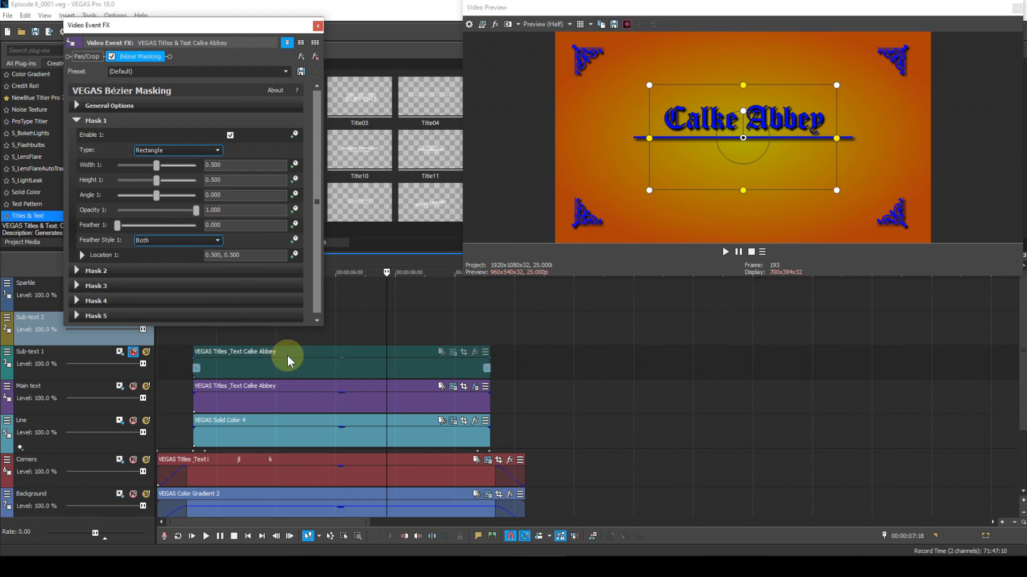
pyautogui.click(275, 335)
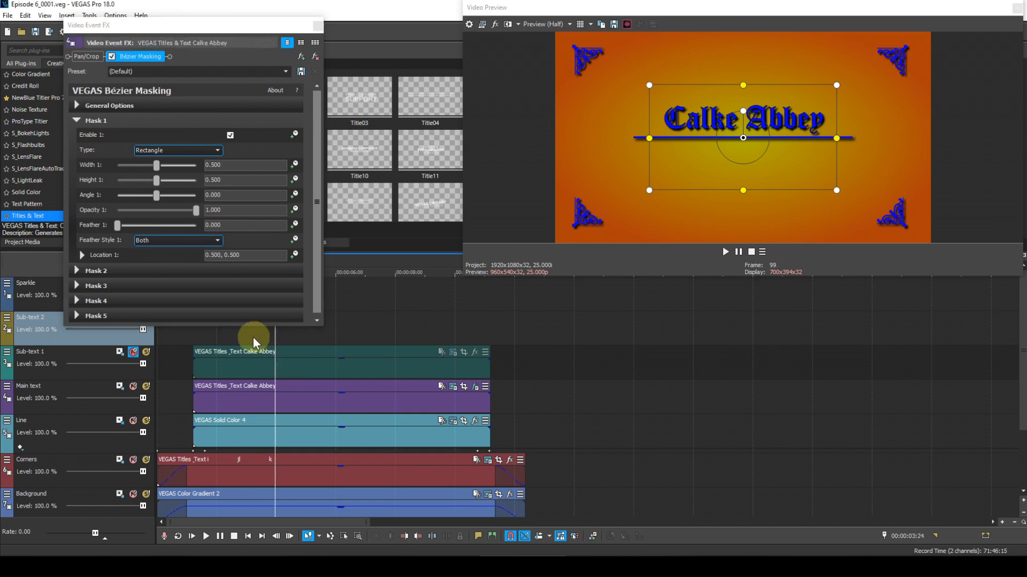
pyautogui.click(249, 336)
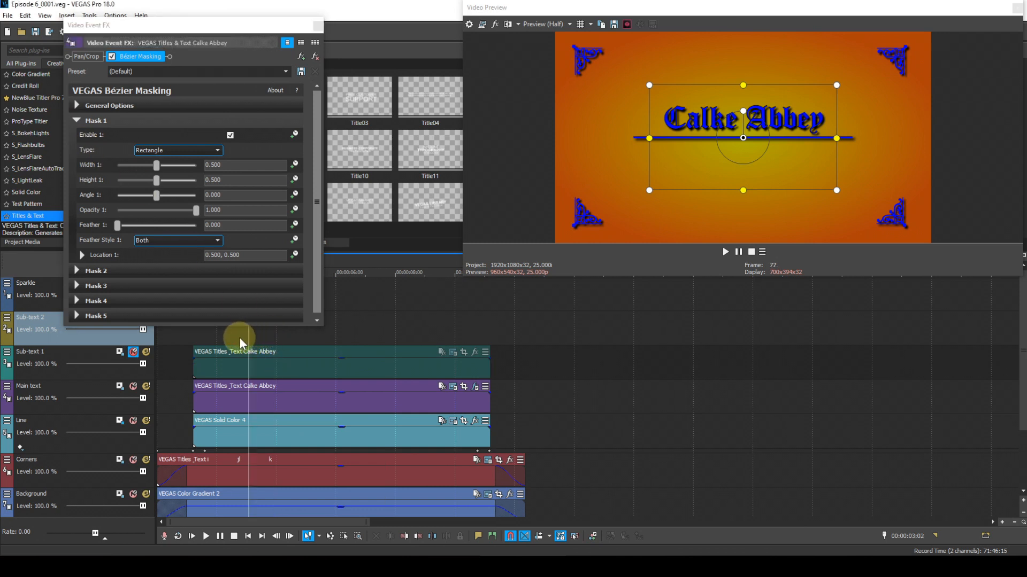
pyautogui.click(239, 338)
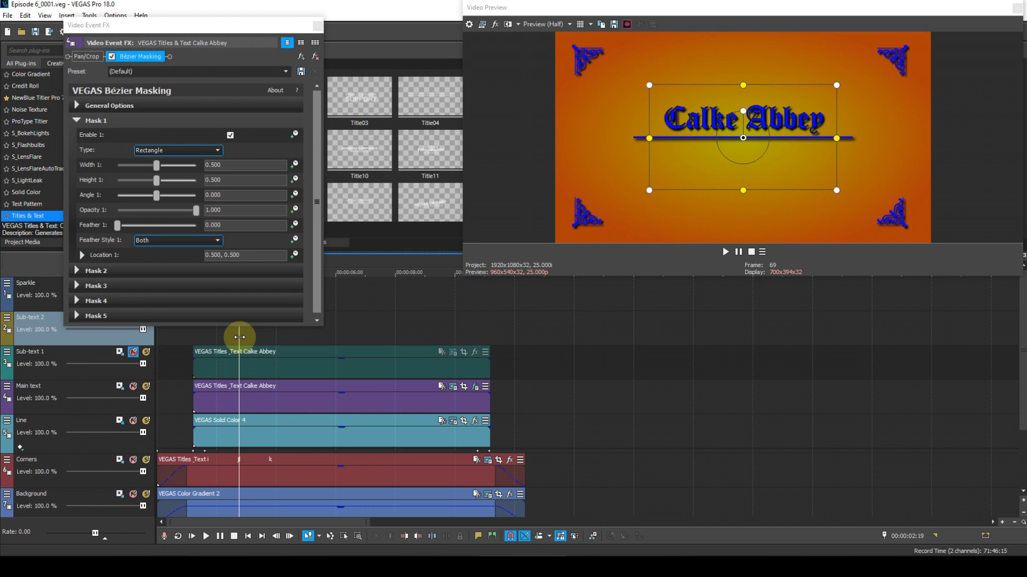
pyautogui.click(233, 179)
pyautogui.moveTo(234, 179); pyautogui.dragTo(207, 181)
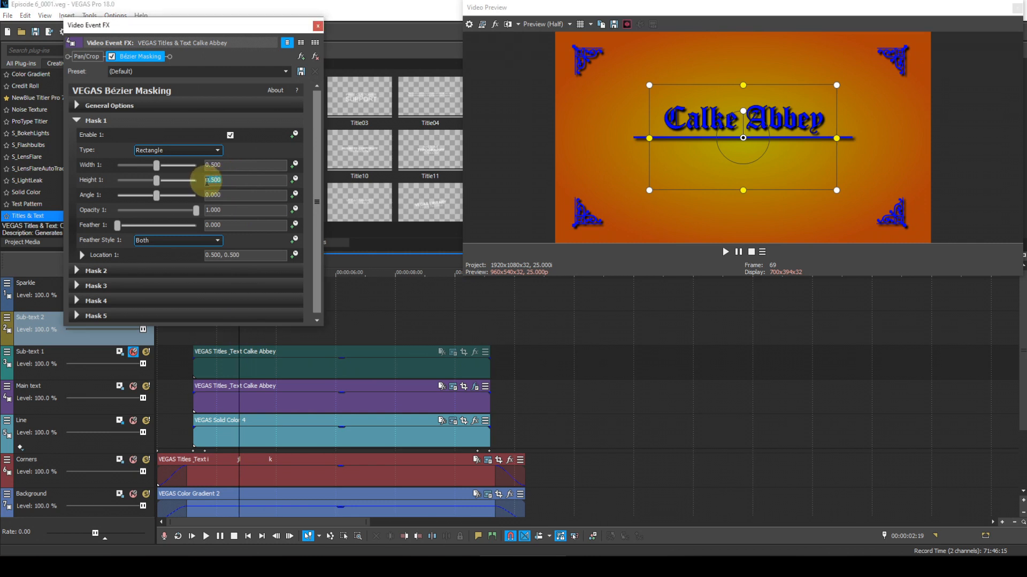
pyautogui.write('.18')
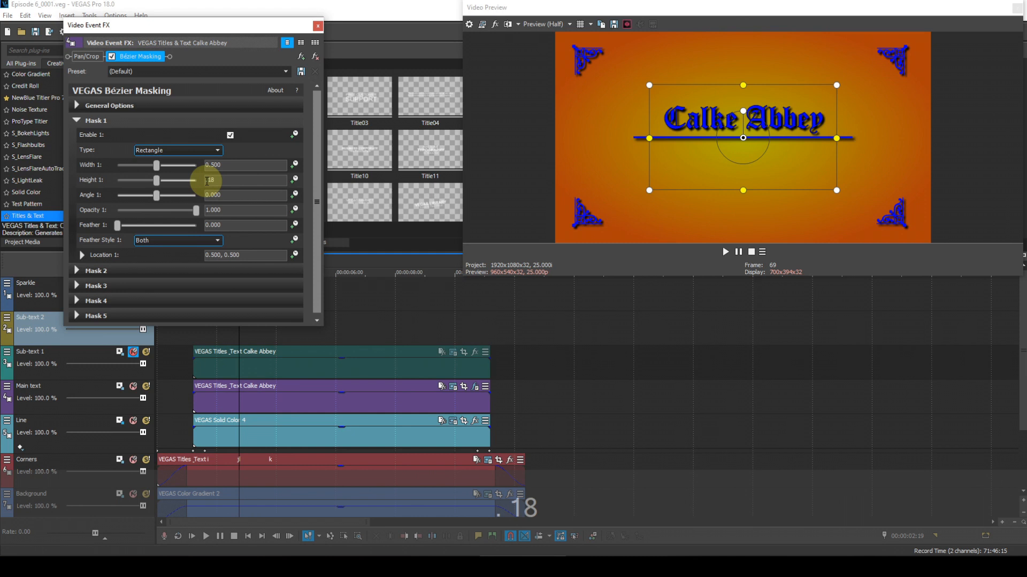
pyautogui.press('Return')
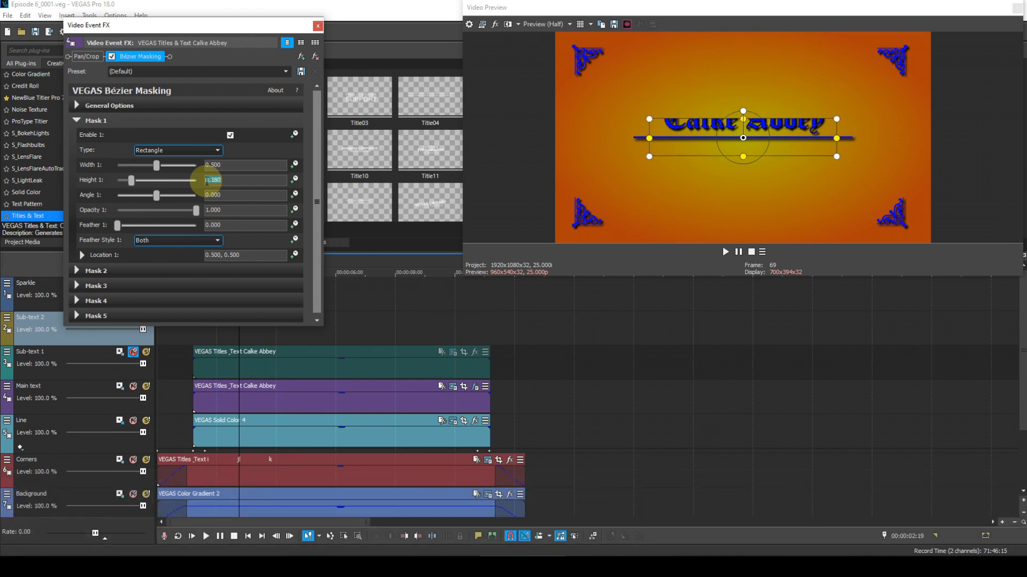
# Set the location of Mask 1 to 0.500, 0.415 so it sits just below the line.
pyautogui.click(245, 254)
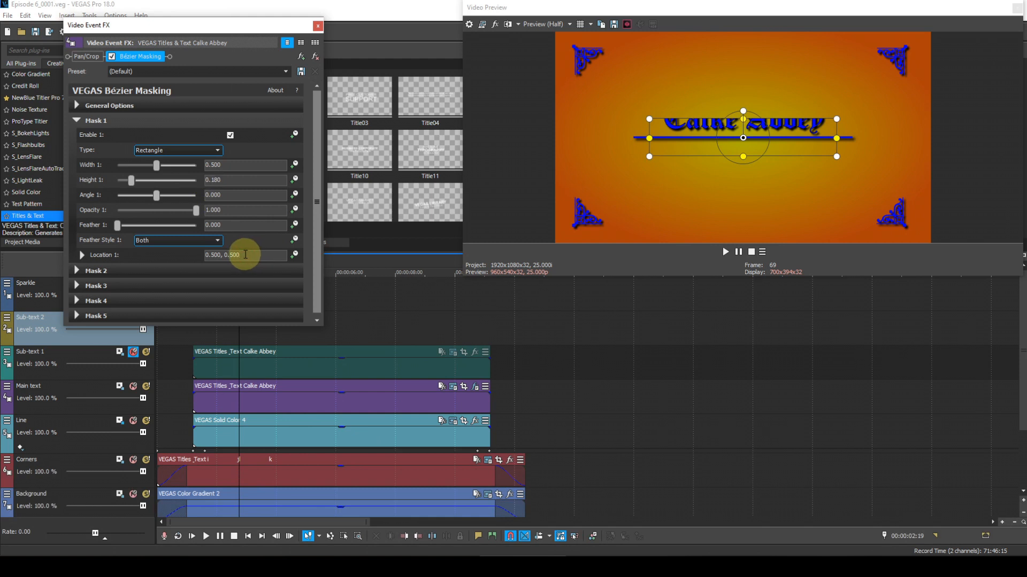
pyautogui.press('BackSpace')
pyautogui.press('BackSpace')
pyautogui.press('BackSpace')
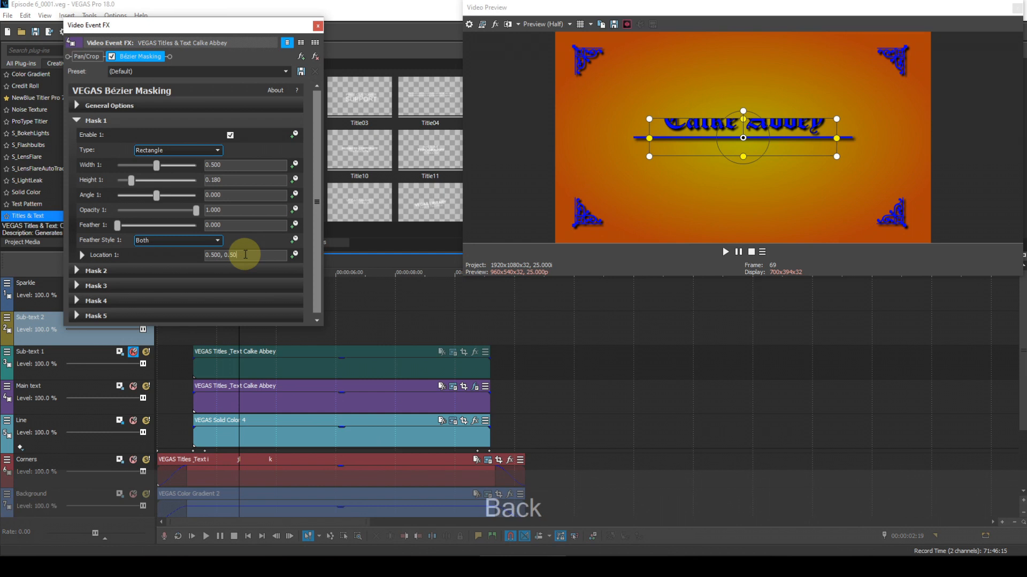
pyautogui.write('415')
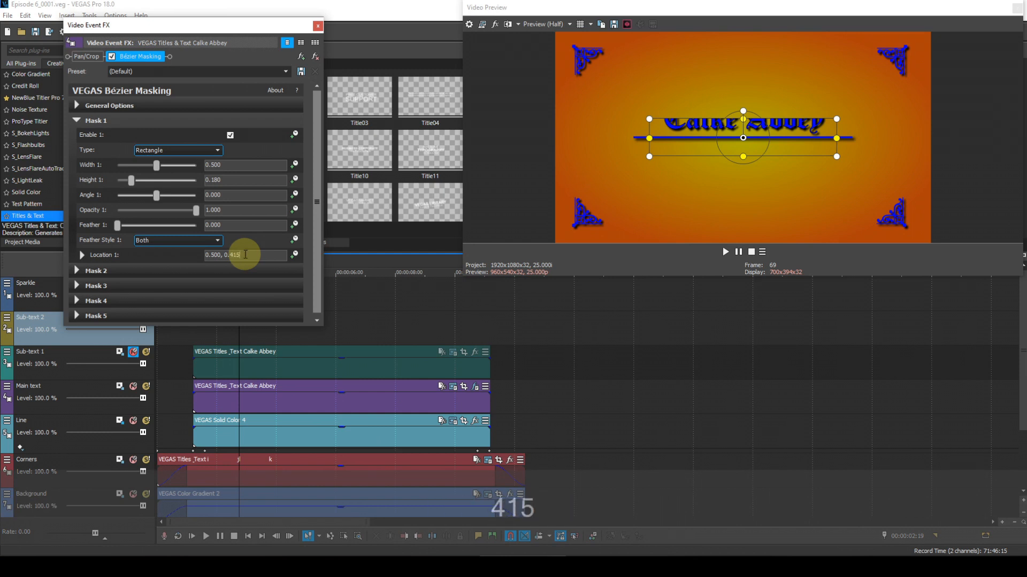
pyautogui.press('Return')
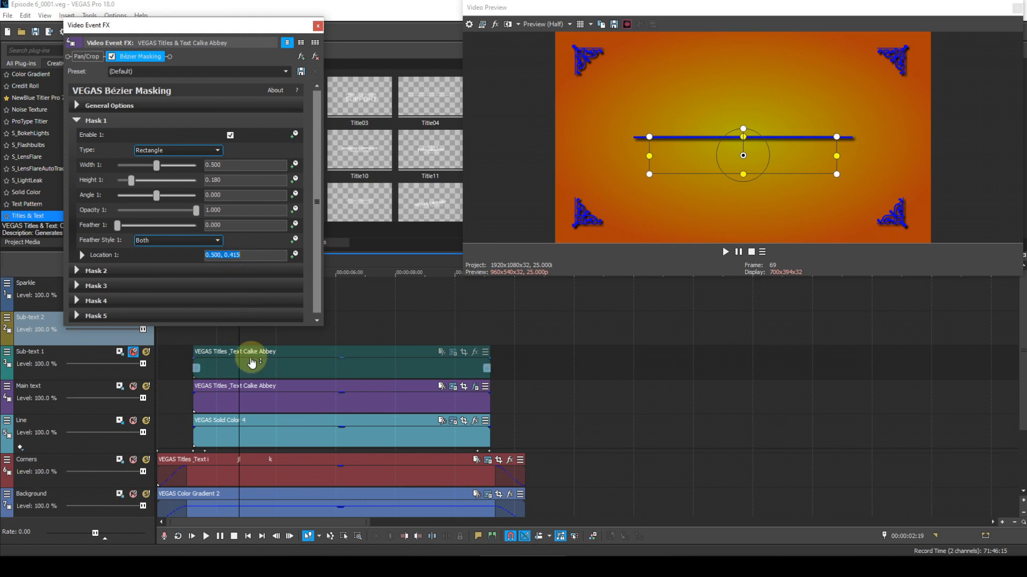
# Move the playhead to 00:00:01:12 and invert the Bézier mask so the title is hidden below the line.
pyautogui.click(211, 338)
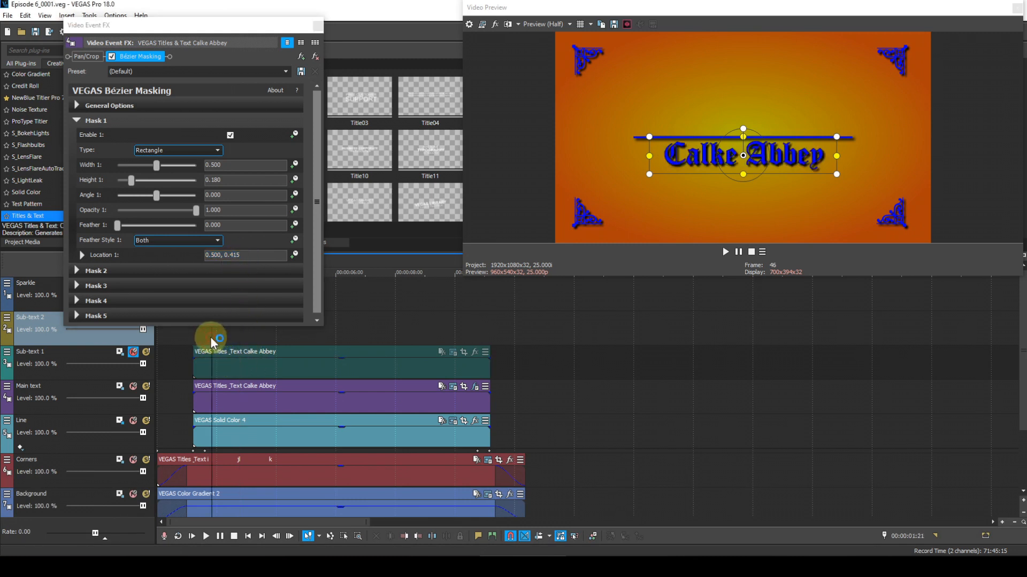
pyautogui.click(204, 336)
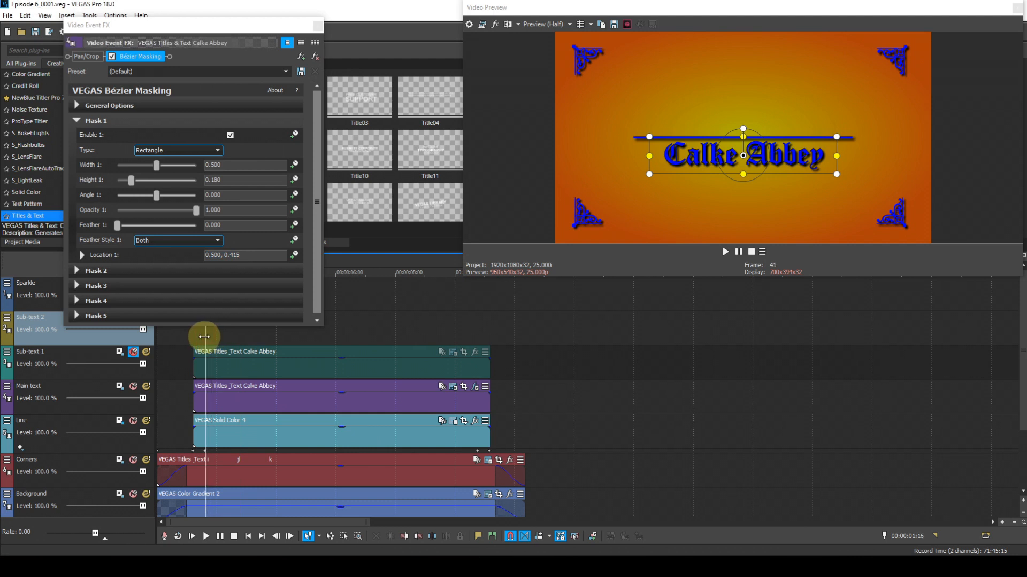
pyautogui.click(201, 335)
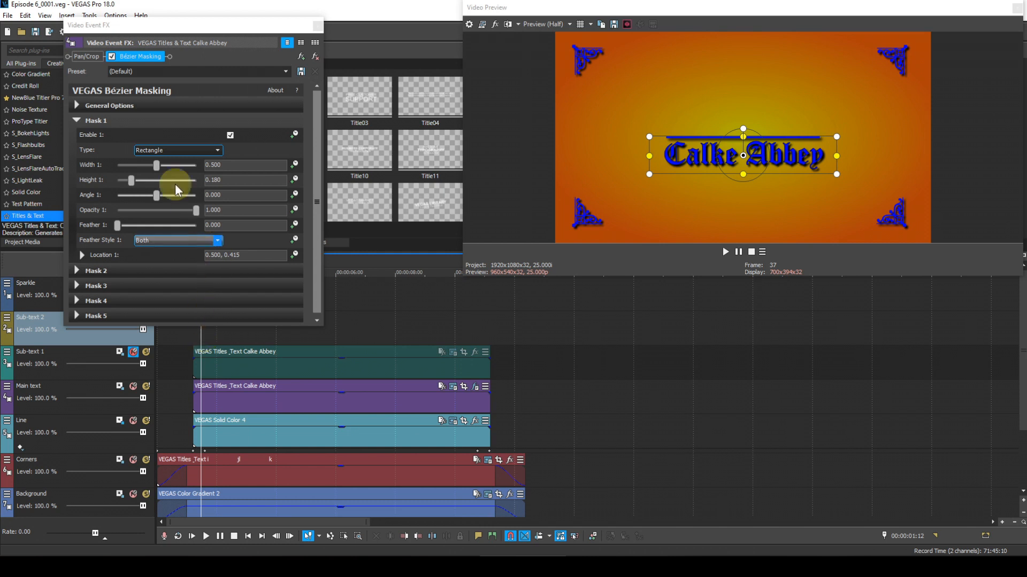
pyautogui.click(77, 120)
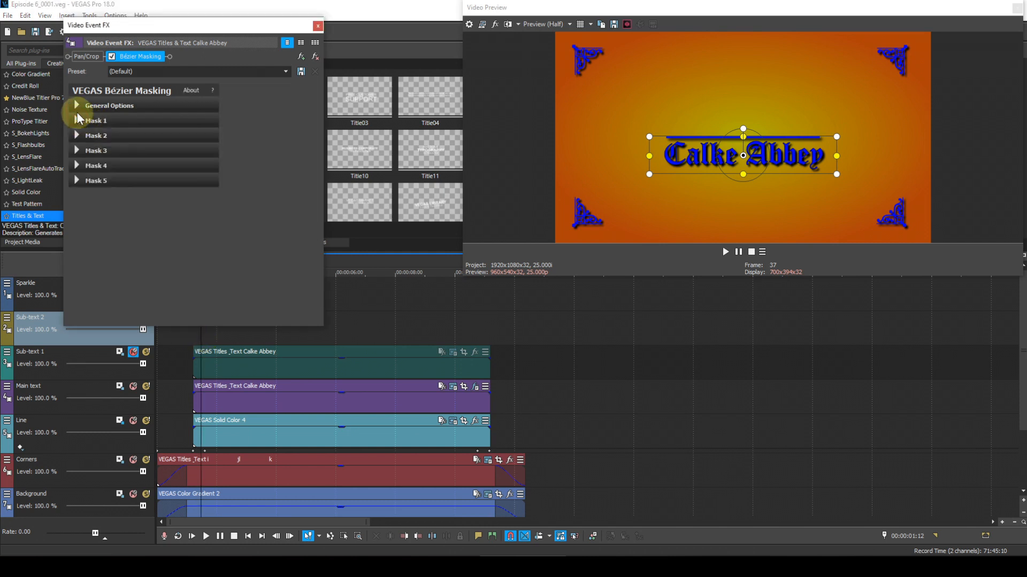
pyautogui.click(77, 105)
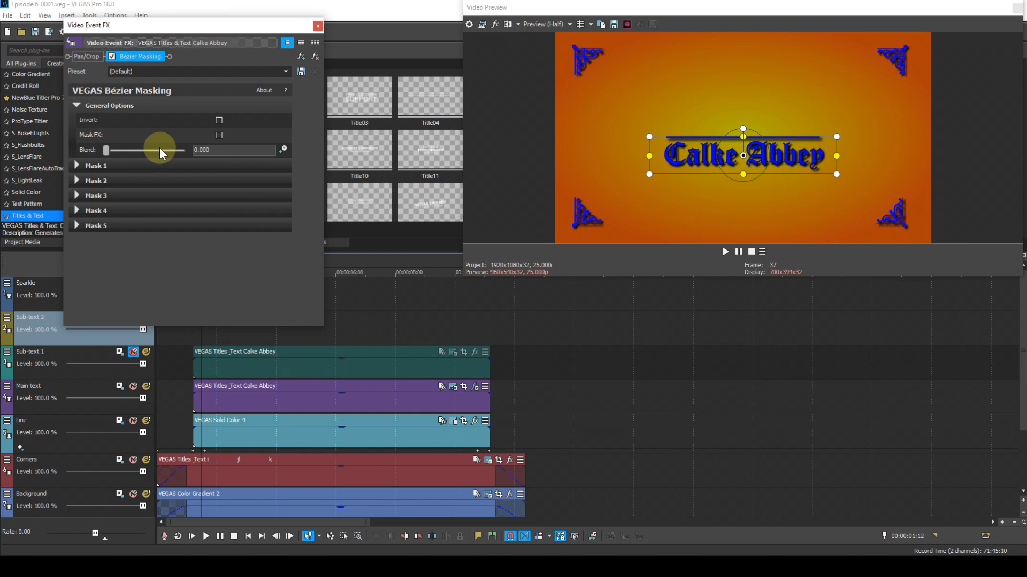
pyautogui.click(218, 121)
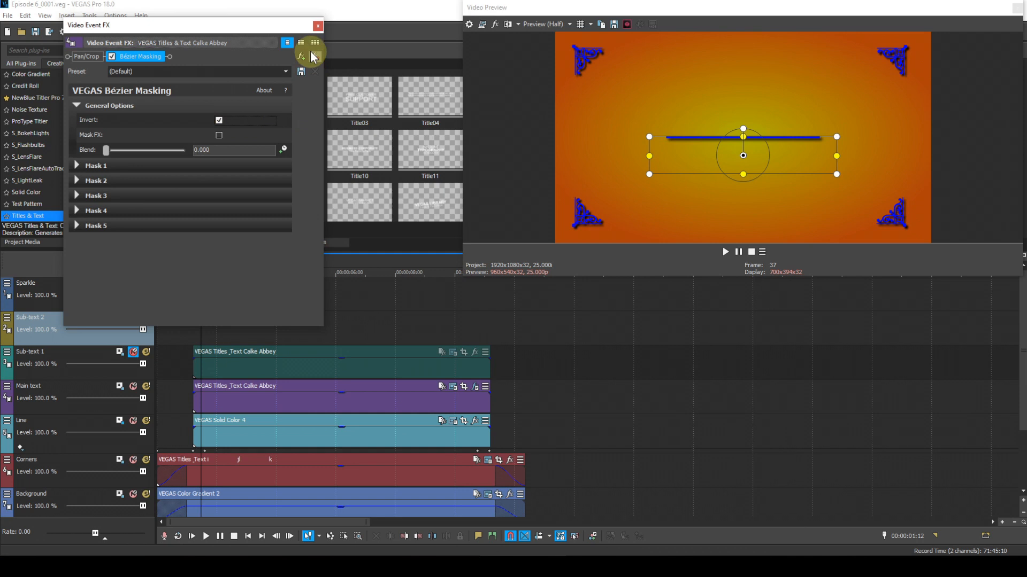
# Close the Bézier Masking settings and play back the animation from the start of the Line event.
pyautogui.click(318, 26)
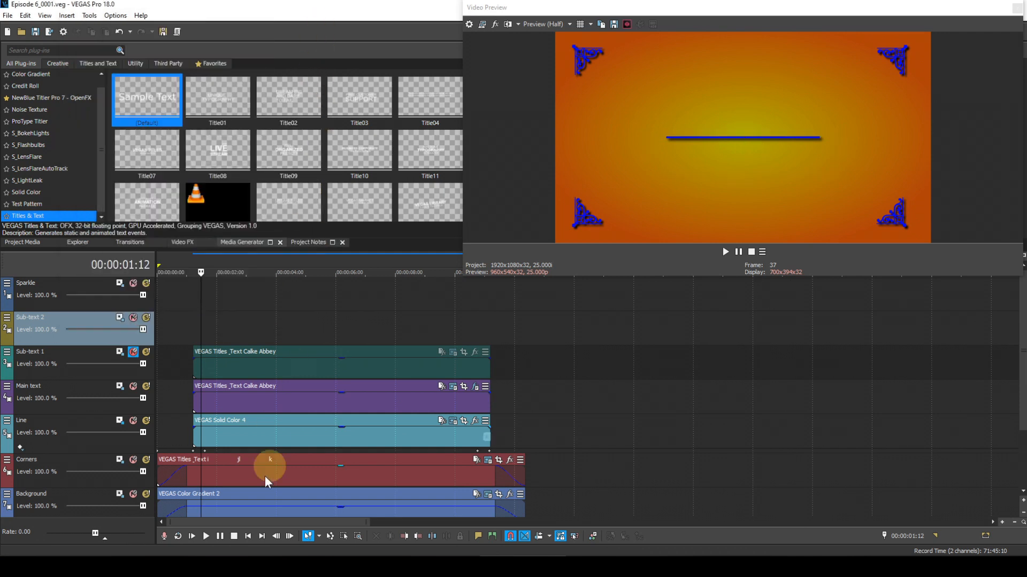
pyautogui.click(188, 438)
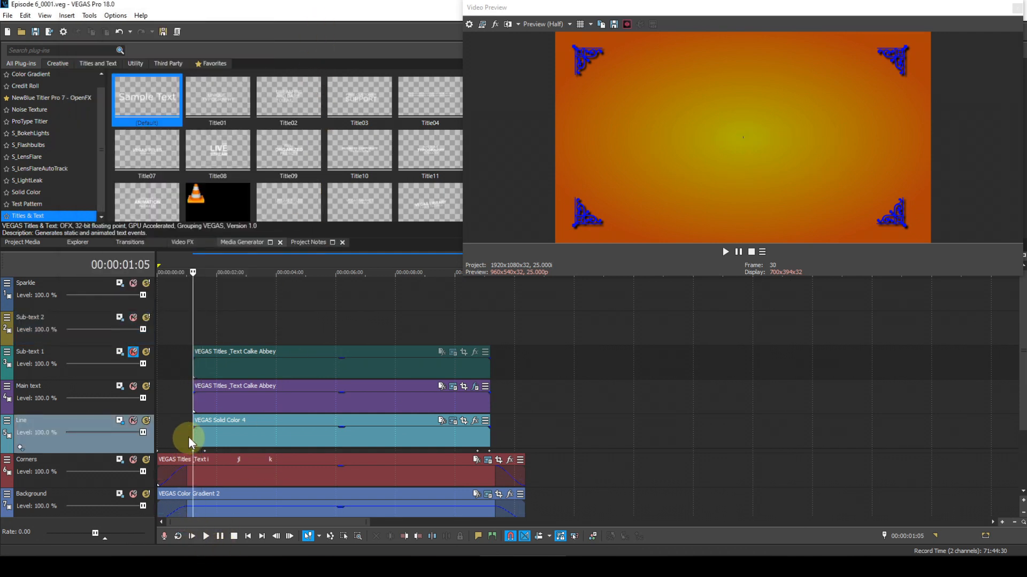
pyautogui.press('space')
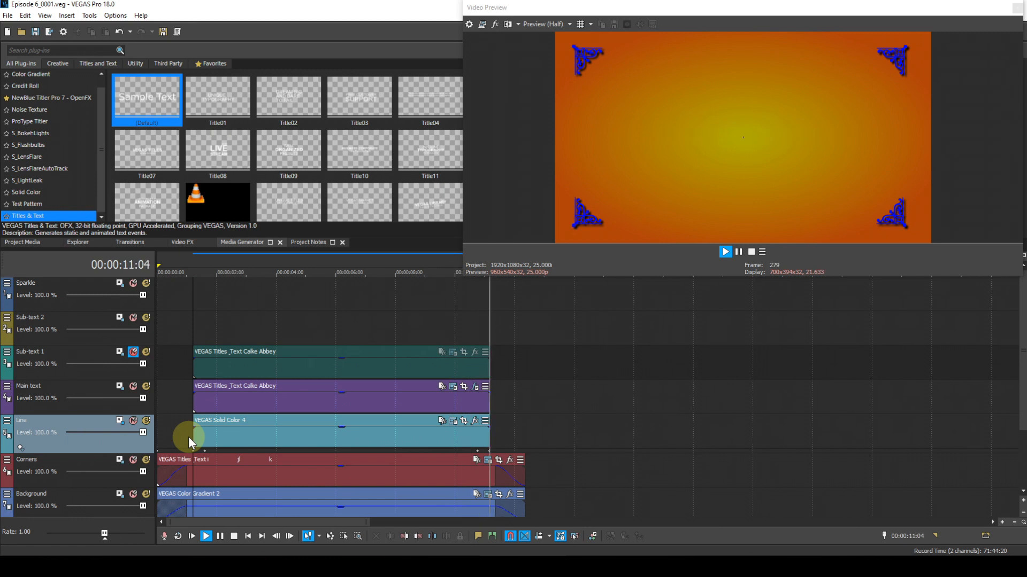
pyautogui.press('space')
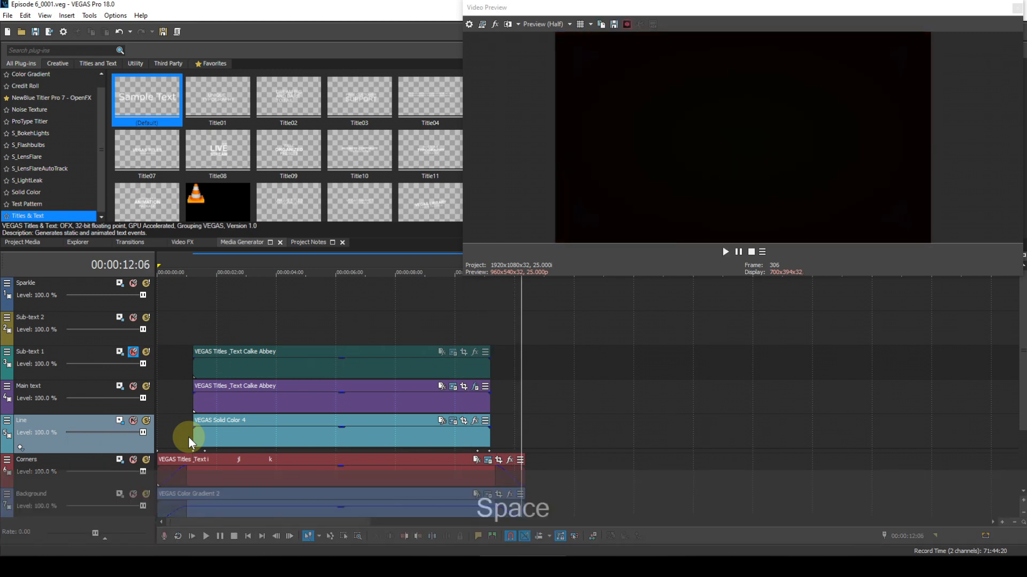
# Return to 00:00:01:05, unmute the Sub-text 1 track and mute the Main text track.
pyautogui.click(174, 326)
pyautogui.click(194, 317)
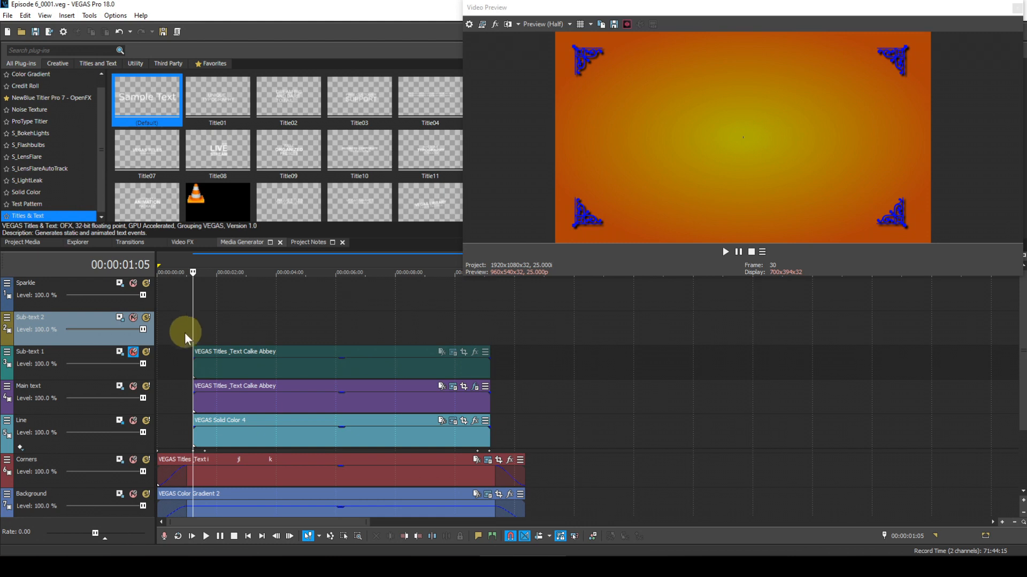
pyautogui.click(132, 352)
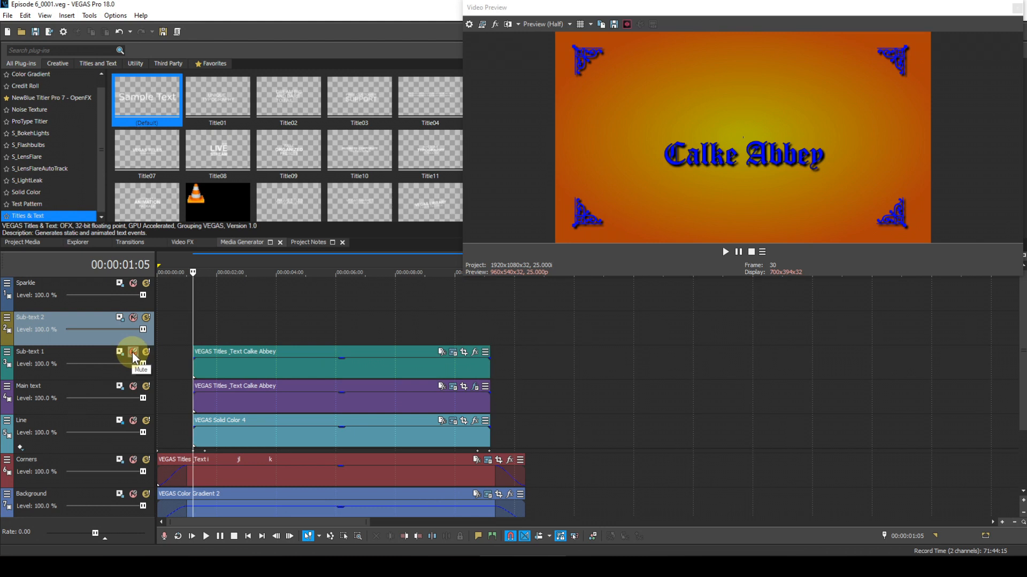
pyautogui.click(133, 386)
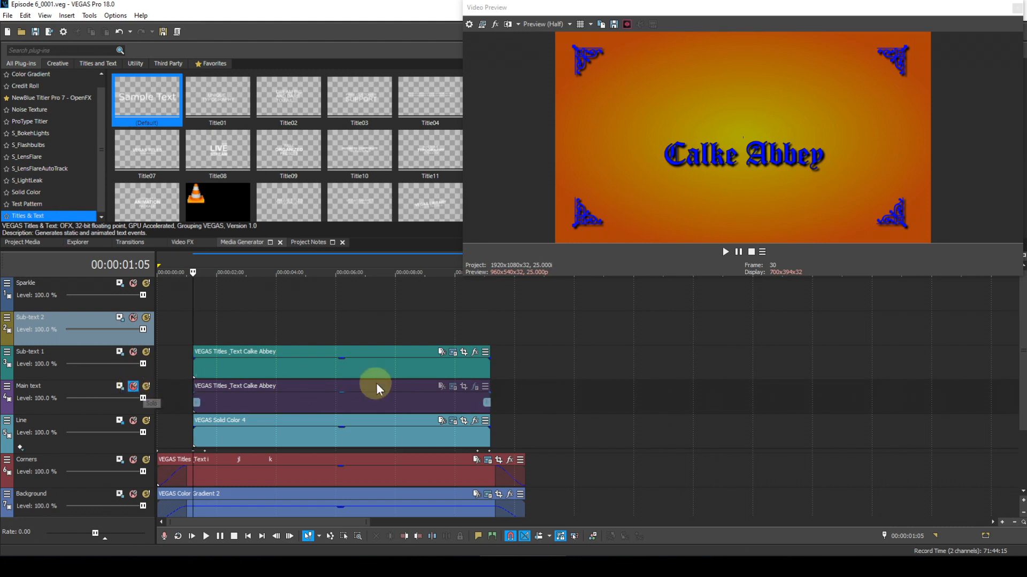
# Set the font of the Sub-text 1 title to Times New Roman at size 24.
pyautogui.click(453, 354)
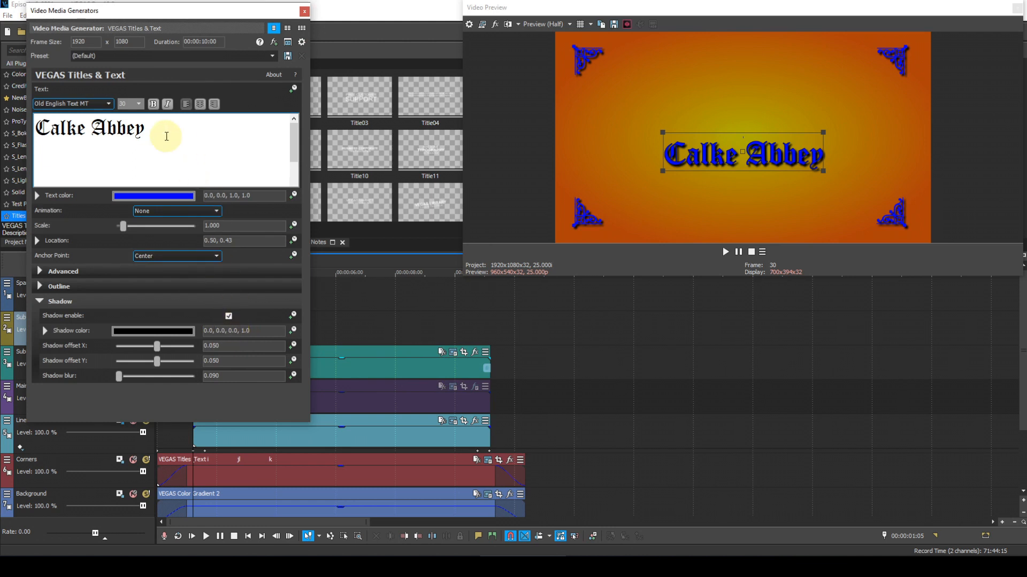
pyautogui.moveTo(148, 133); pyautogui.dragTo(34, 131)
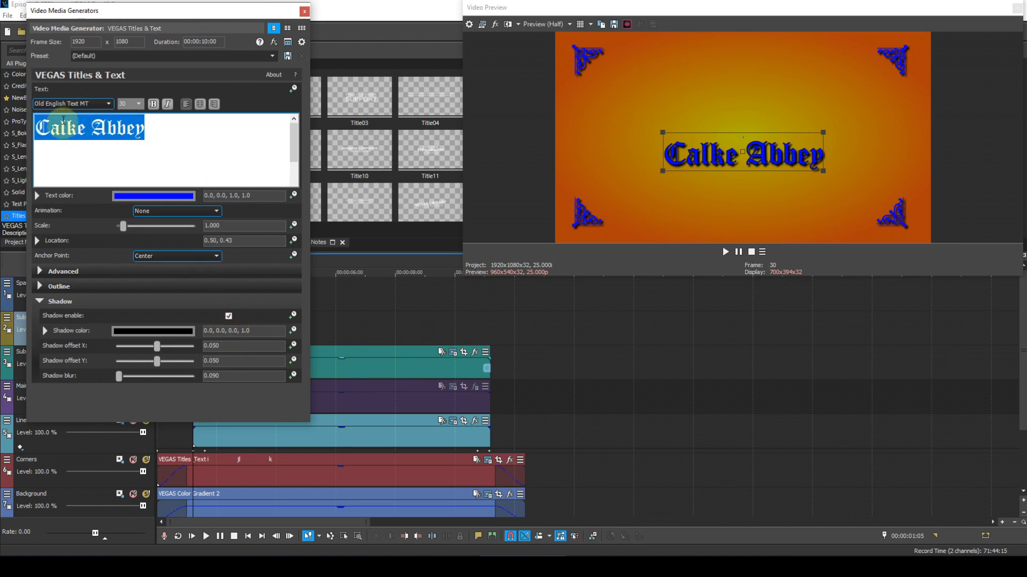
pyautogui.click(69, 105)
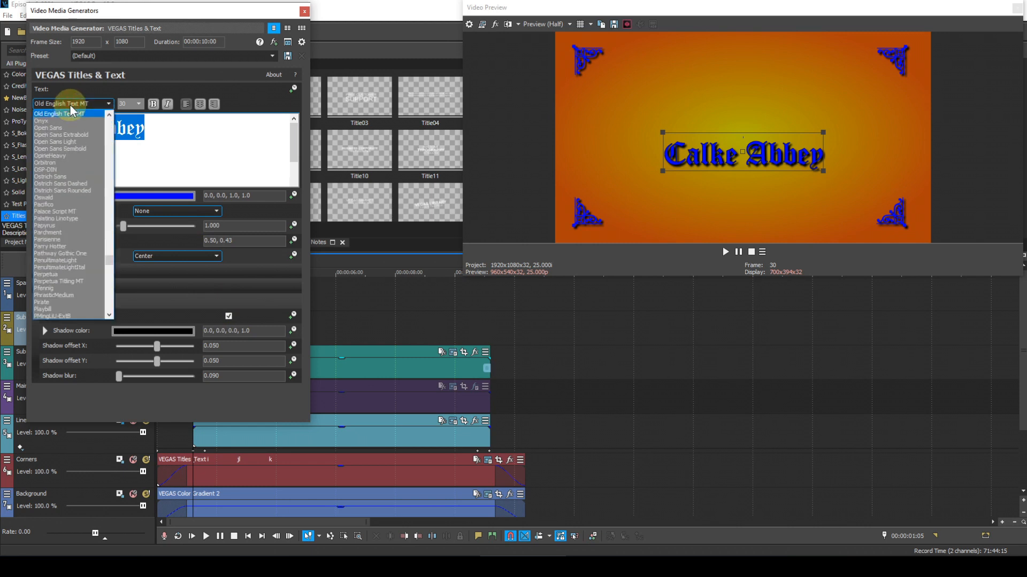
pyautogui.hotkey('shift', 't')
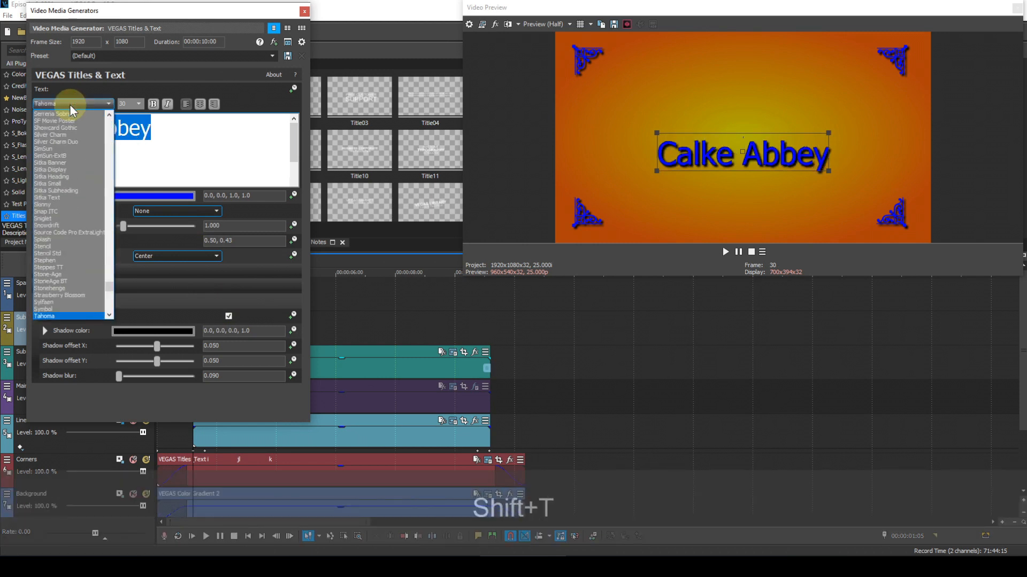
pyautogui.scroll(-3, 66, 231)
pyautogui.scroll(-3, 66, 231)
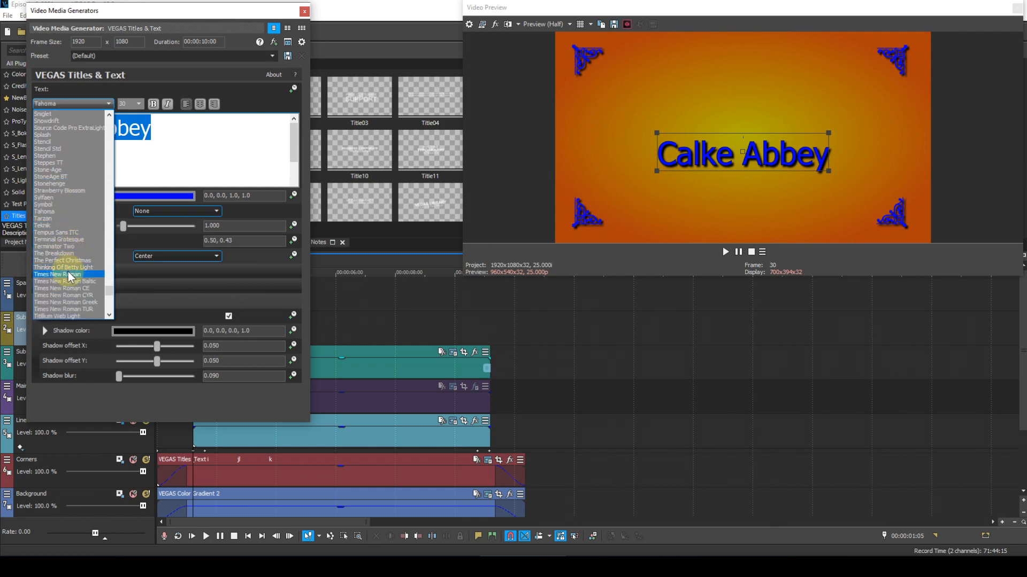
pyautogui.click(70, 275)
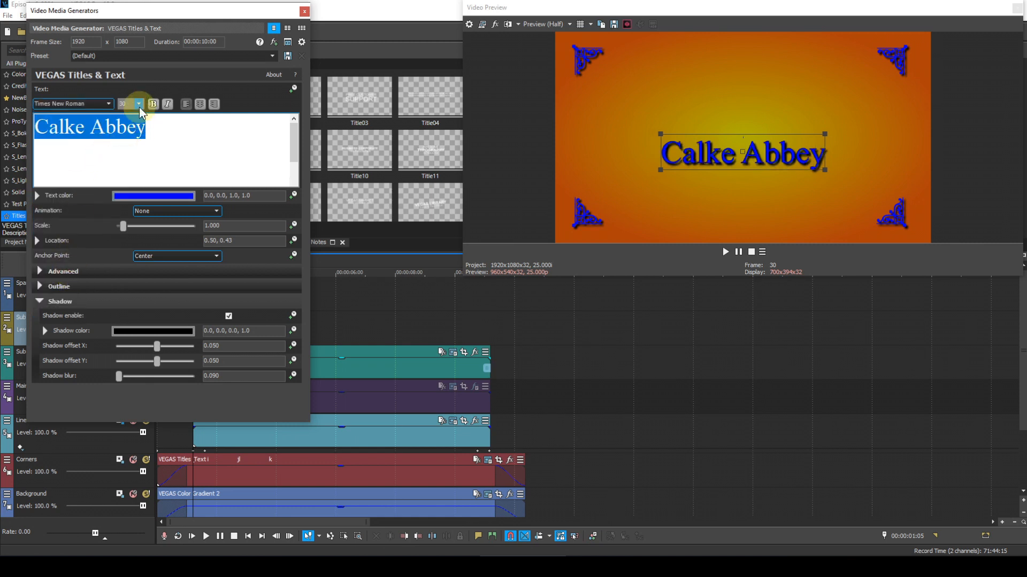
pyautogui.click(139, 104)
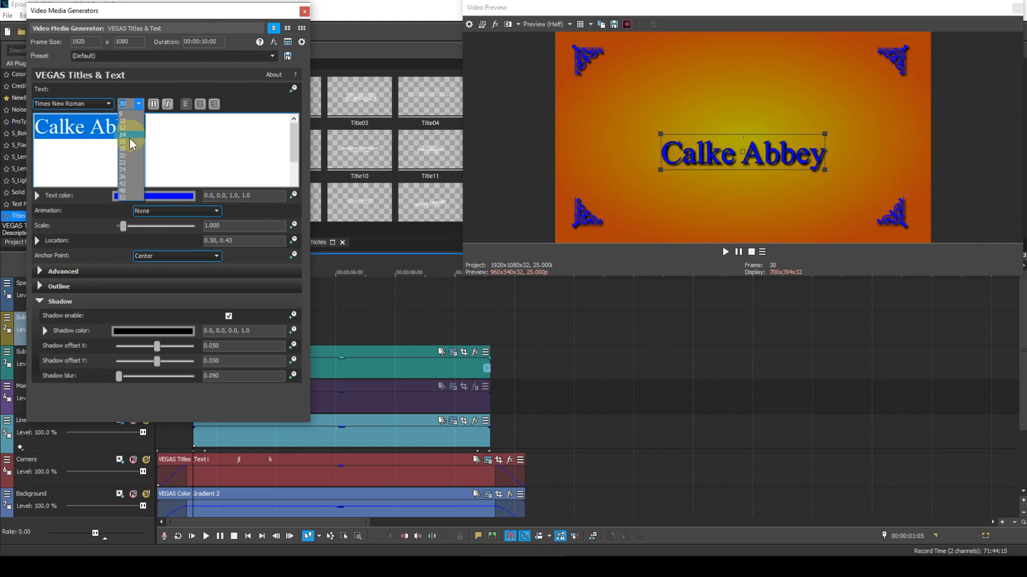
pyautogui.click(128, 169)
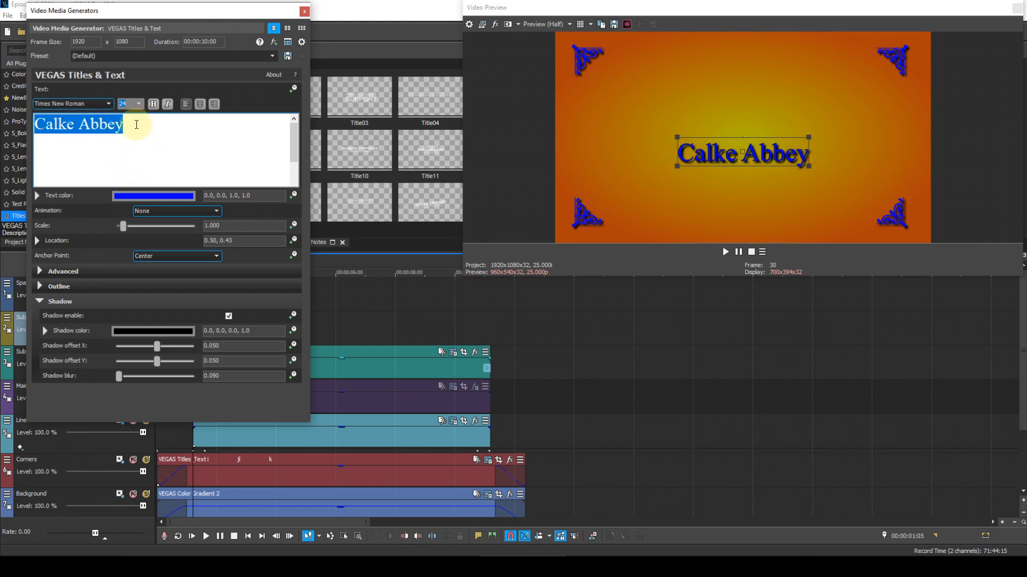
# Replace the Sub-text 1 title's wording with "Derbyshire".
pyautogui.moveTo(133, 126); pyautogui.dragTo(46, 123)
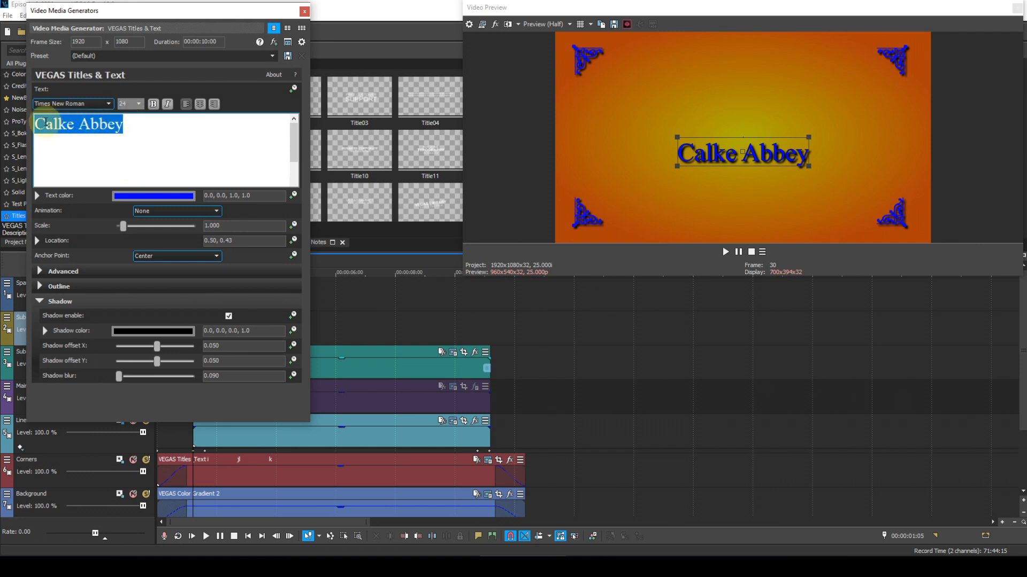
pyautogui.write('D')
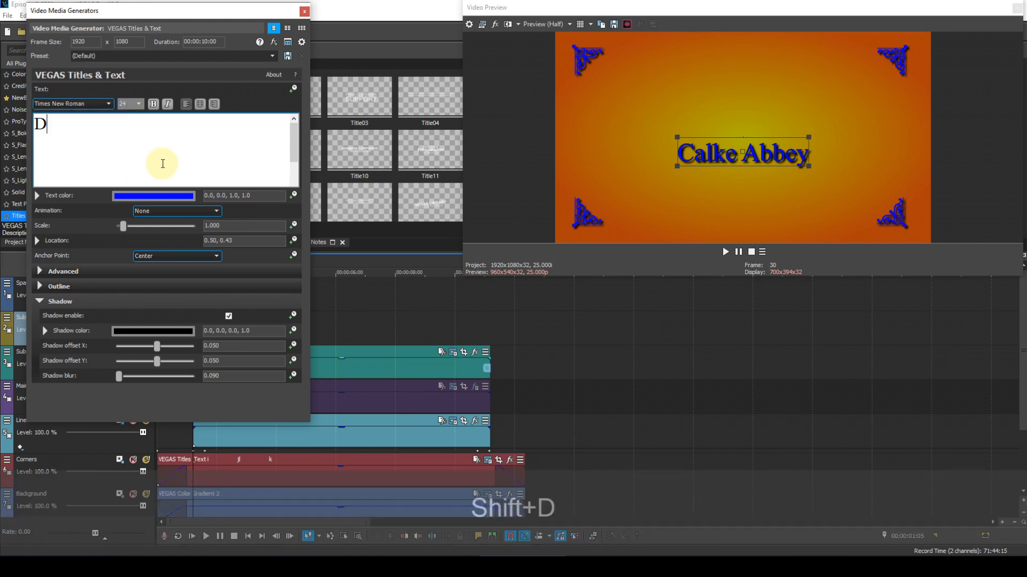
pyautogui.write('erb')
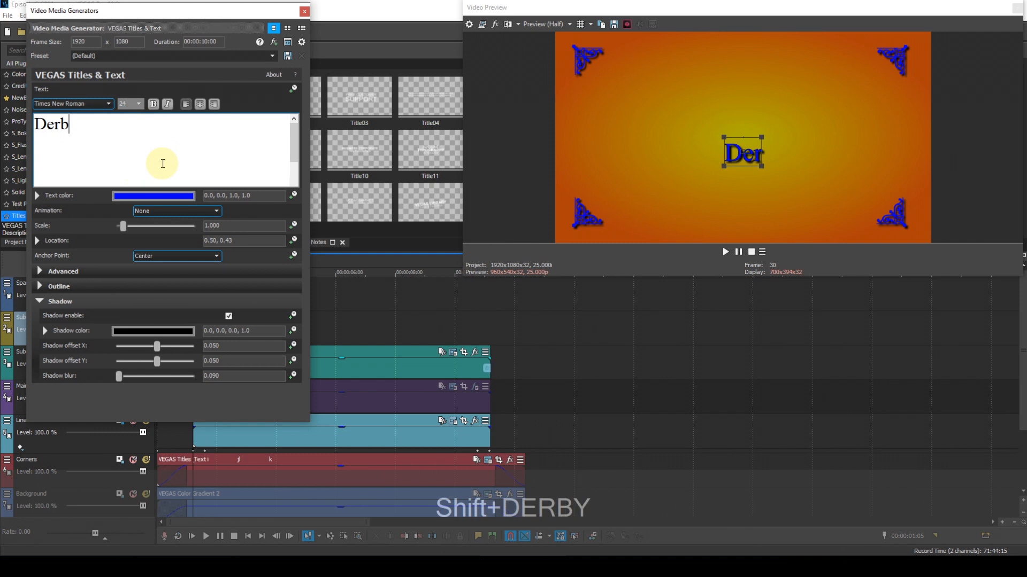
pyautogui.write('yshire')
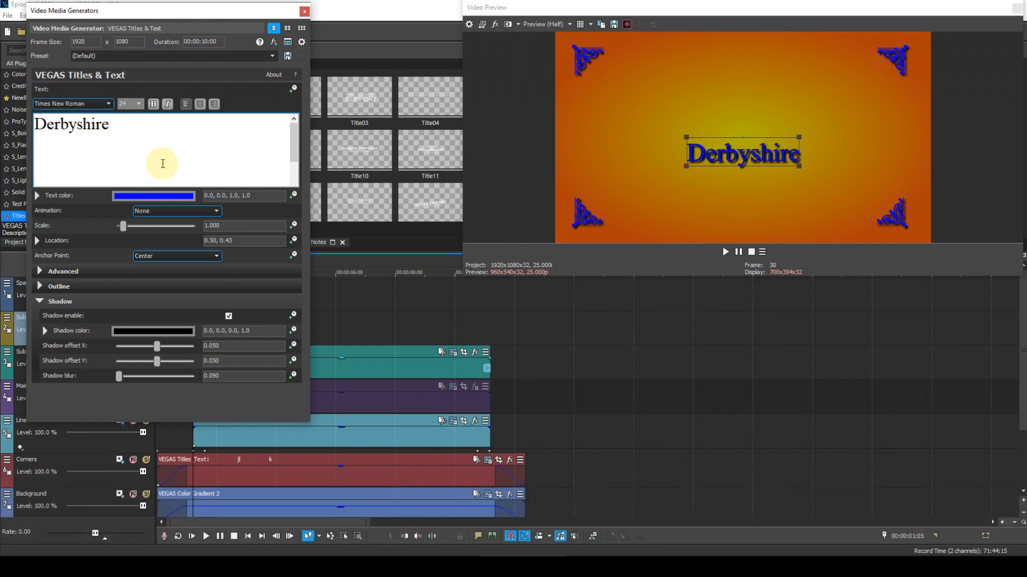
# Set the Derbyshire title's location to 0.50, 0.58 and close its media generator settings.
pyautogui.doubleClick(227, 242)
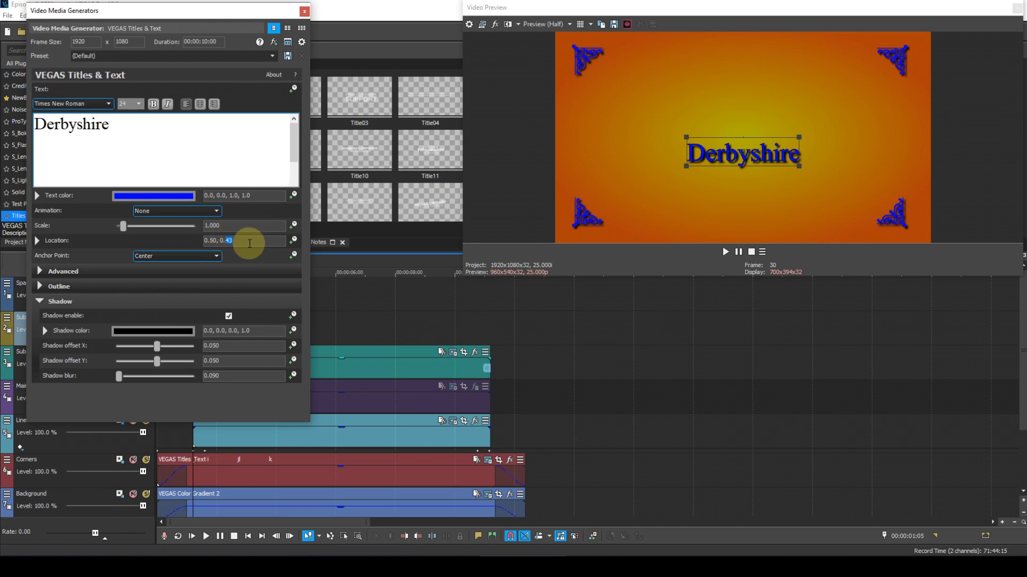
pyautogui.write('58')
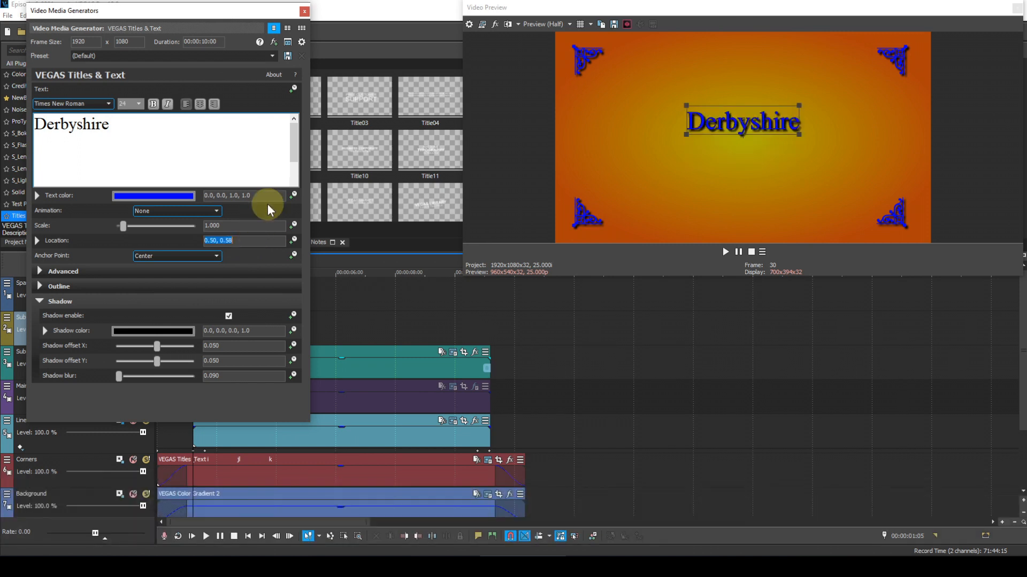
pyautogui.click(305, 12)
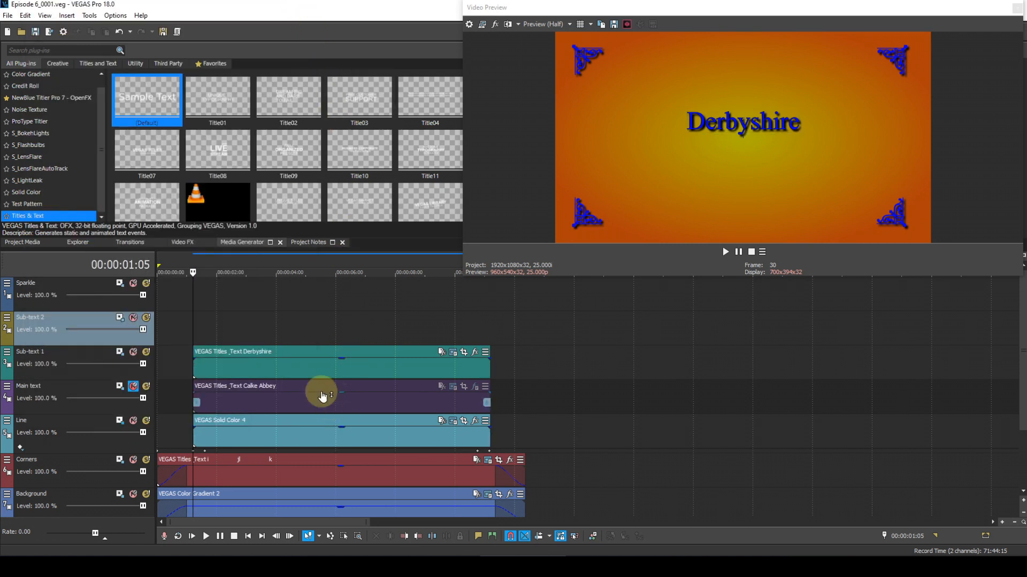
# Copy the Derbyshire event onto the Sub-text 2 track as a new copy of the source media, and mute that track.
pyautogui.click(302, 355)
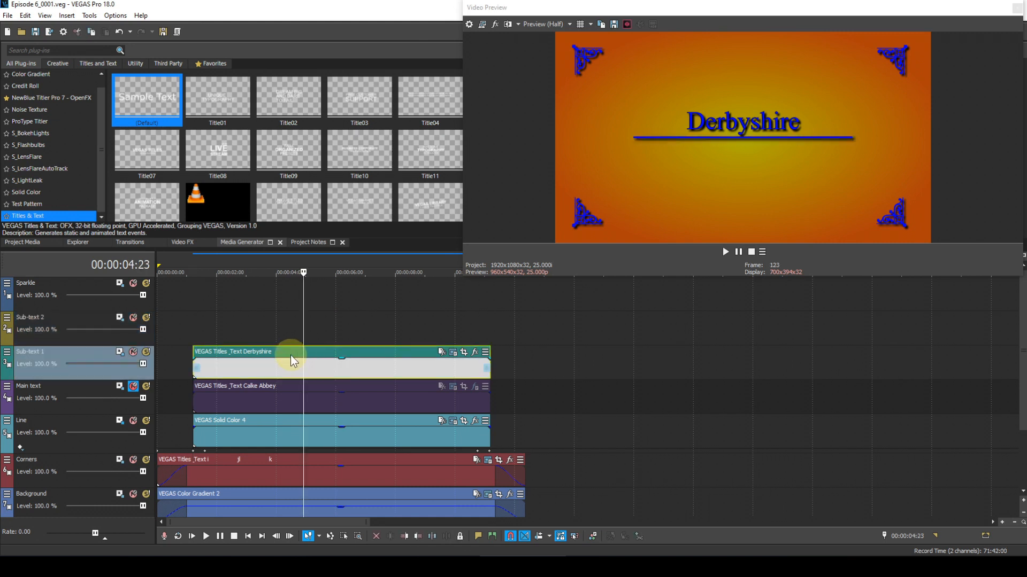
pyautogui.moveTo(291, 355); pyautogui.dragTo(291, 329)
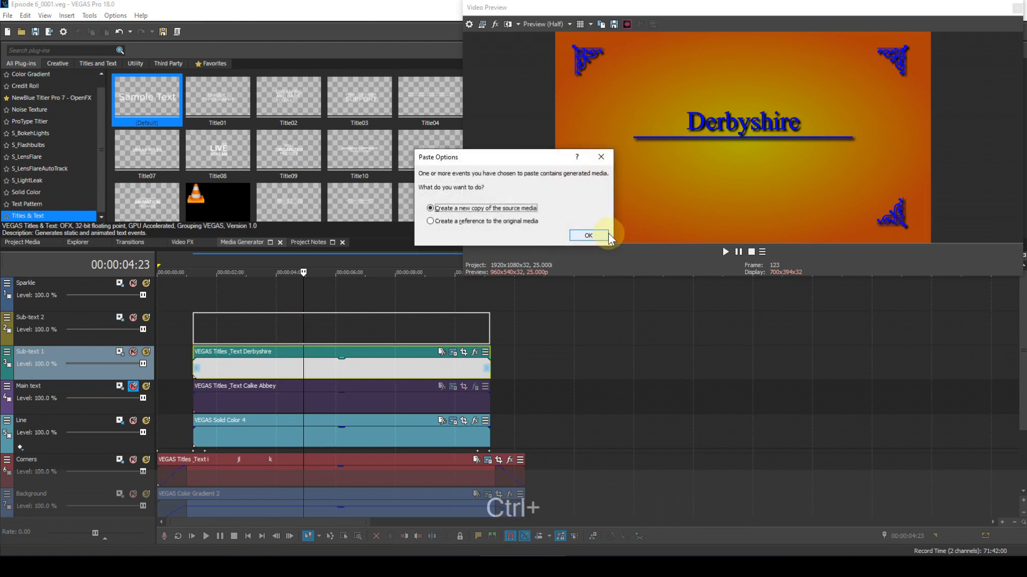
pyautogui.click(593, 235)
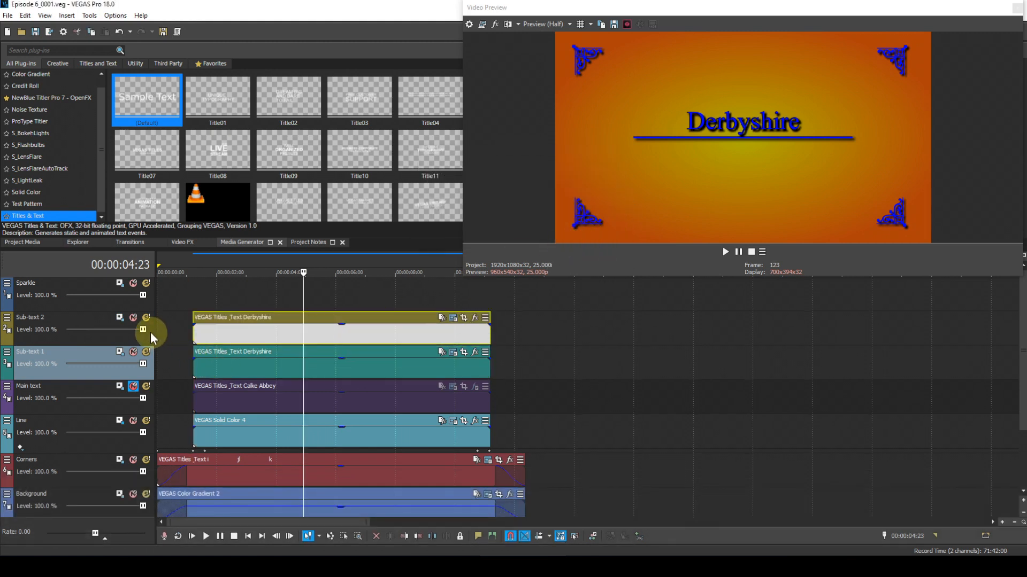
pyautogui.click(133, 317)
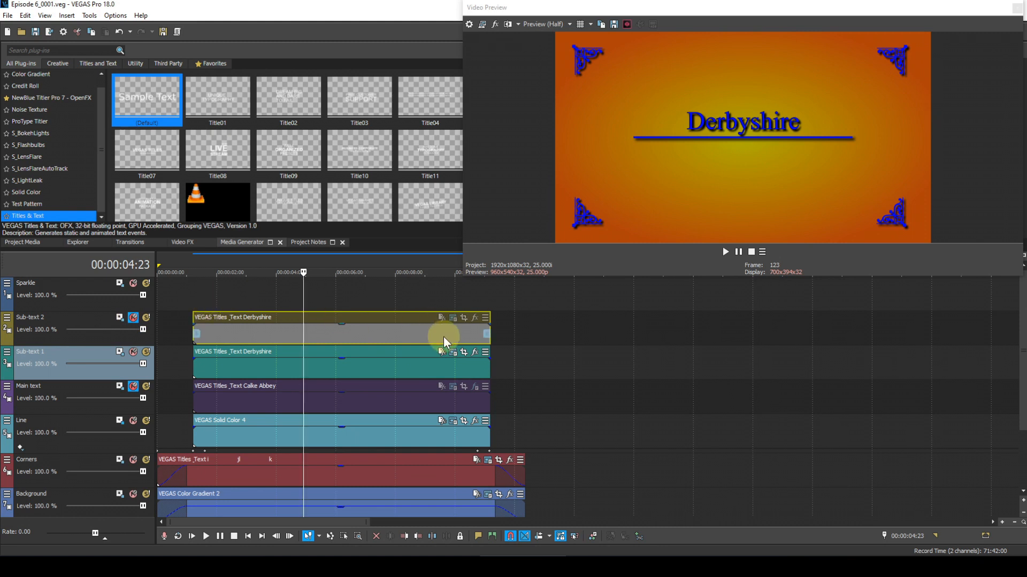
# Enable location animation for the Sub-text 1 Derbyshire title, collapsing its Shadow settings and shortening the settings window.
pyautogui.click(453, 353)
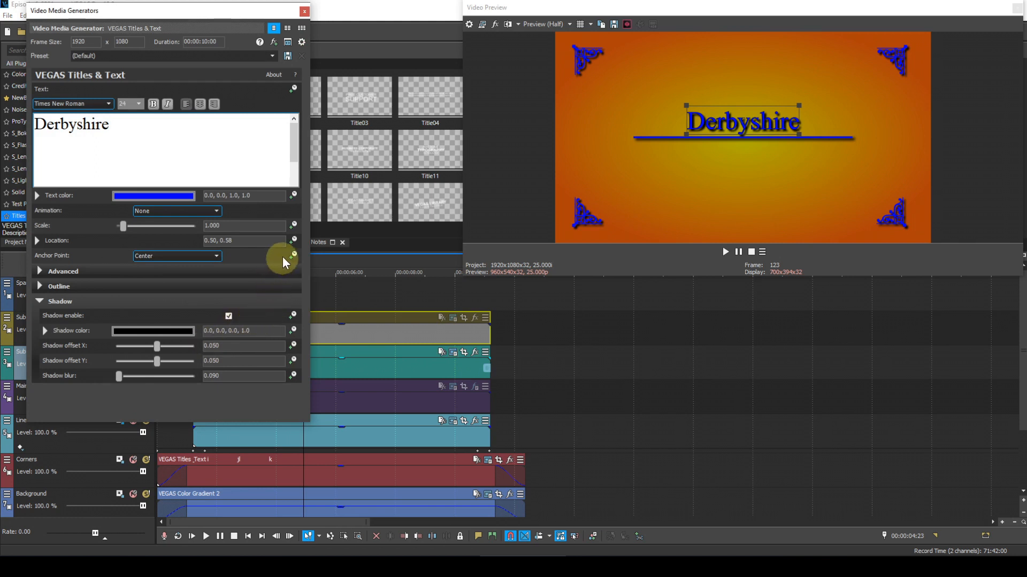
pyautogui.click(293, 239)
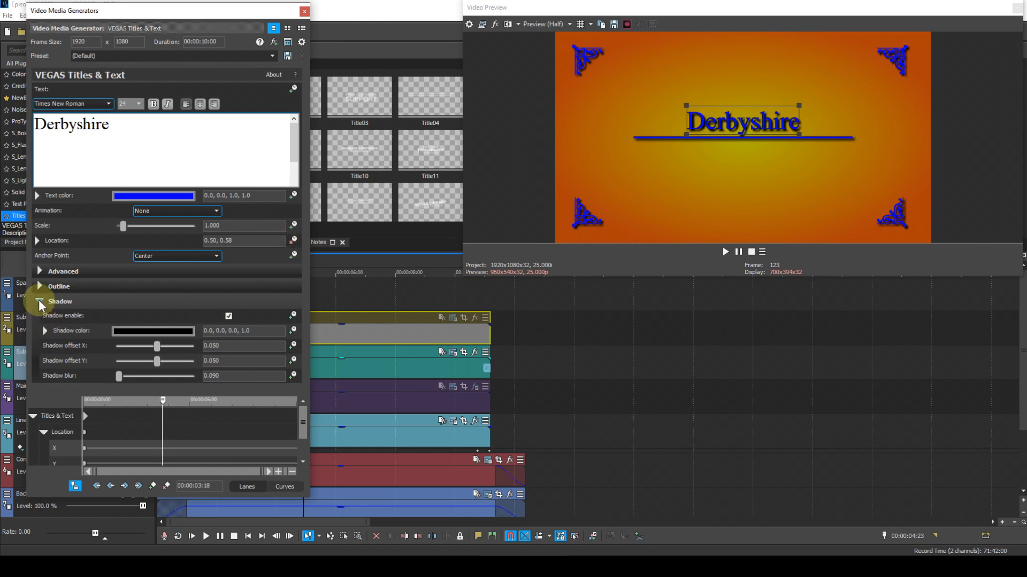
pyautogui.click(39, 301)
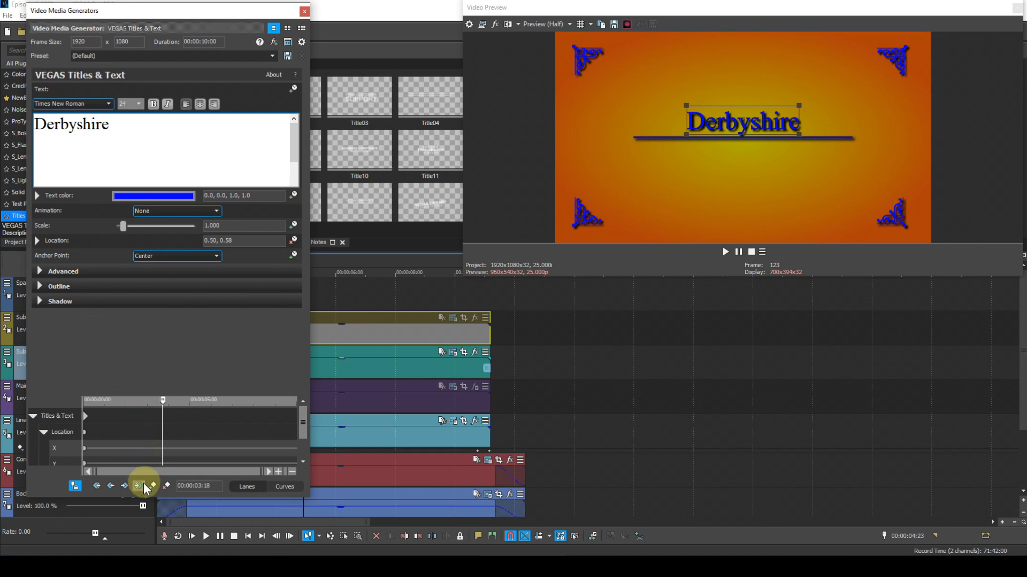
pyautogui.moveTo(143, 497); pyautogui.dragTo(141, 422)
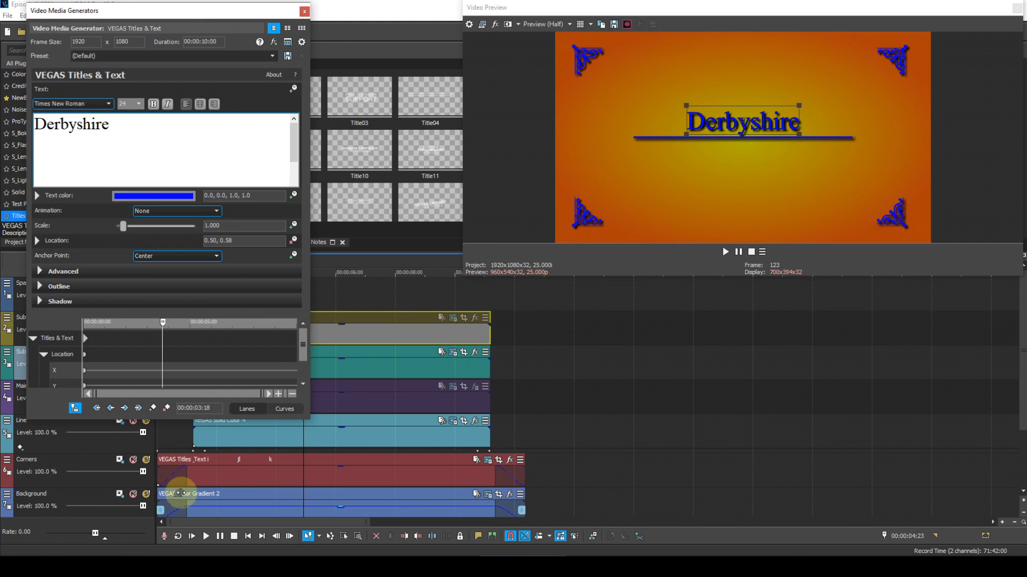
# Add a location keyframe to the Derbyshire title at frame 37 (00:00:01:12) from the event's start.
pyautogui.click(191, 445)
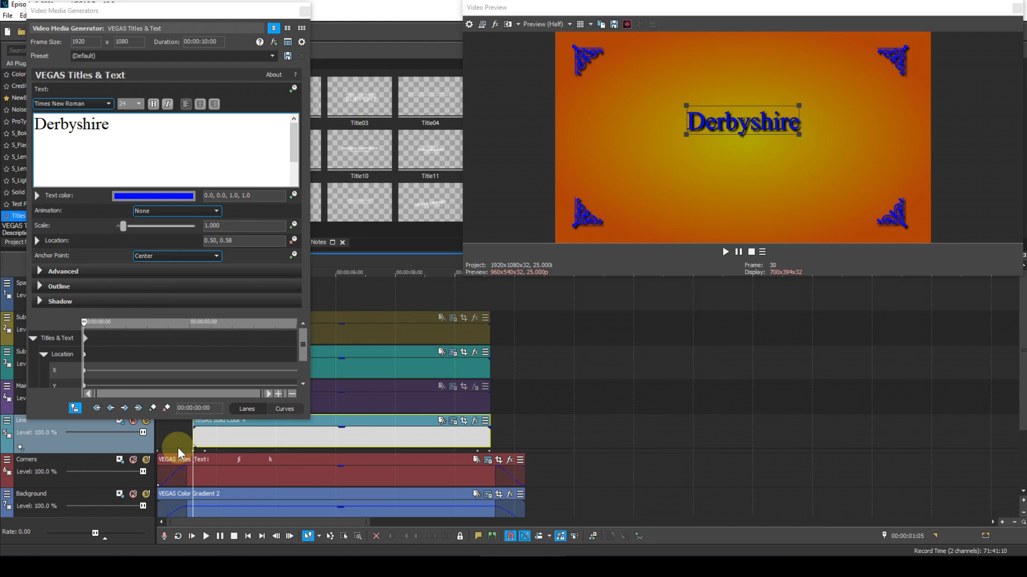
pyautogui.click(201, 410)
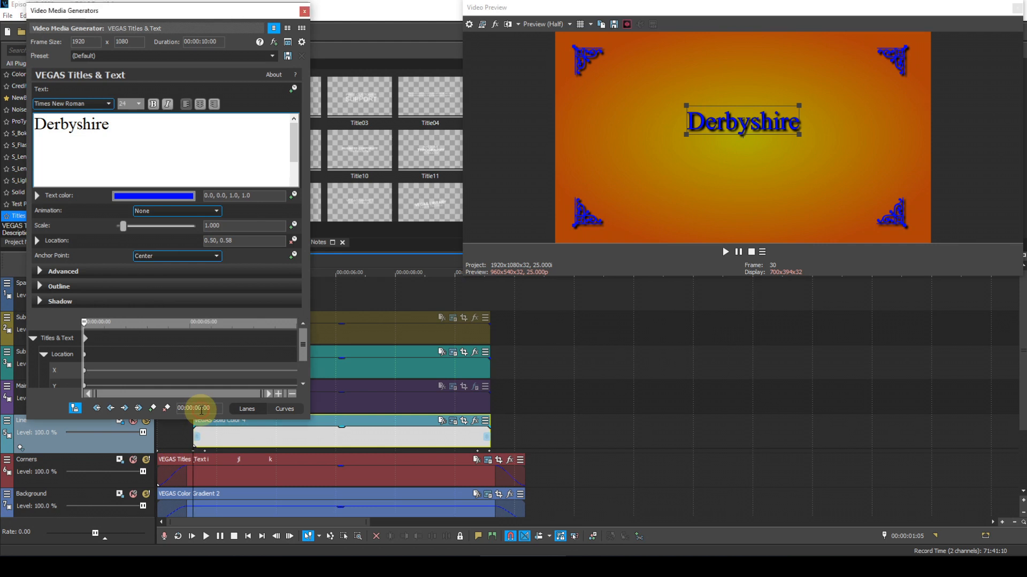
pyautogui.click(201, 410)
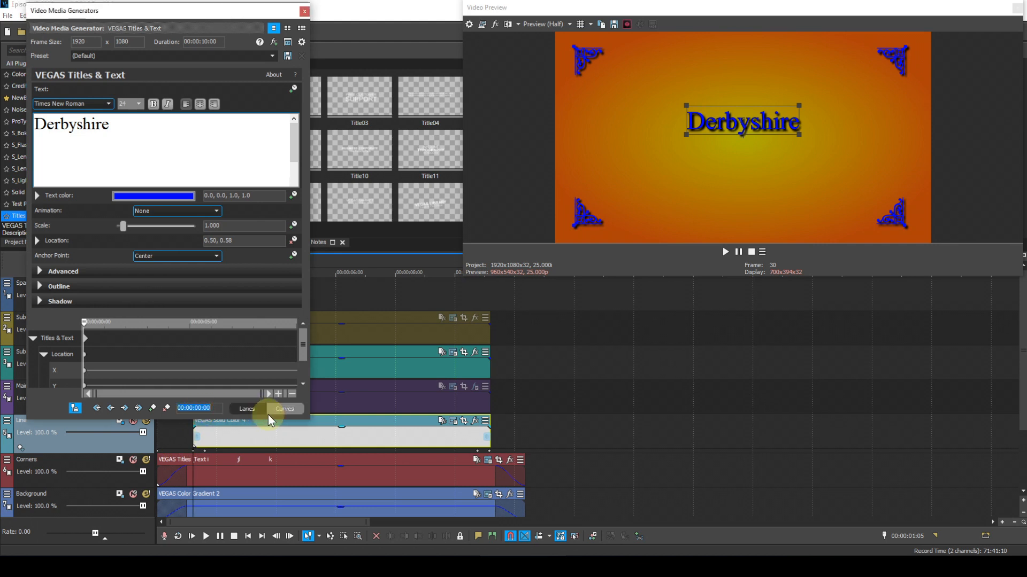
pyautogui.write('37')
pyautogui.press('Return')
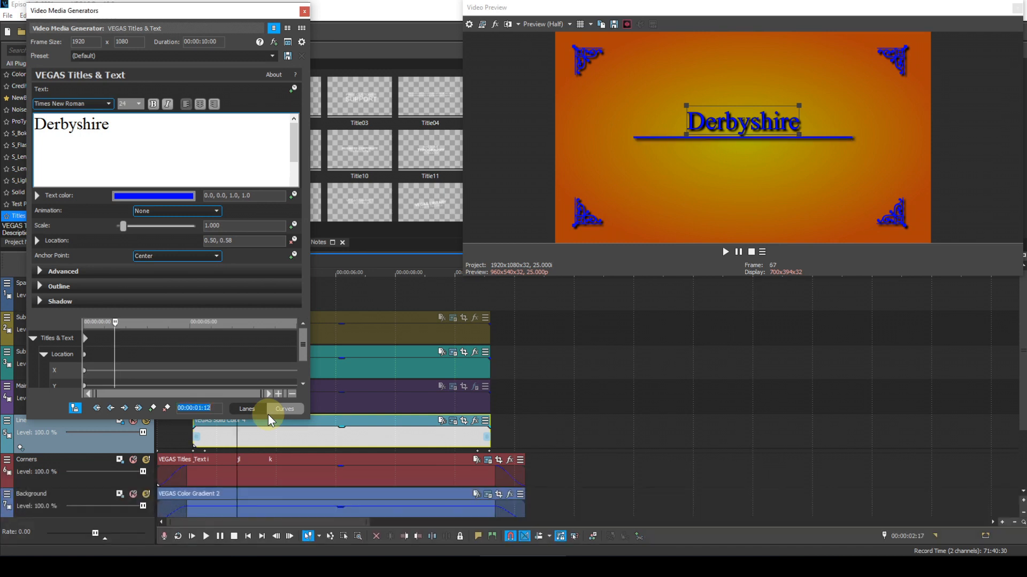
pyautogui.click(153, 407)
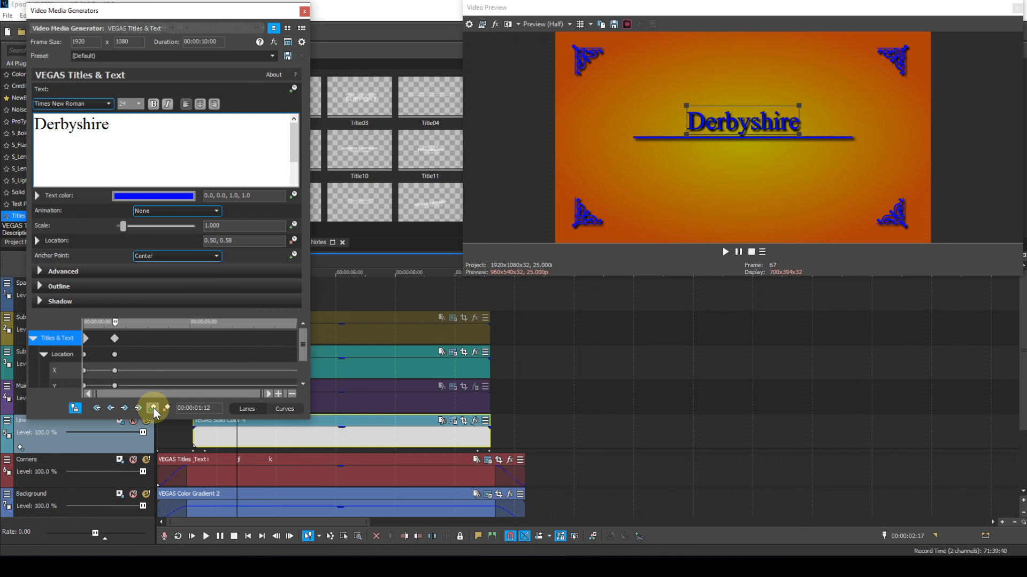
# Add a location keyframe to the Derbyshire title at 00:00:02:00 from the event's start.
pyautogui.press('Right')
pyautogui.press('Right')
pyautogui.press('Right')
pyautogui.press('Right')
pyautogui.press('Right')
pyautogui.press('Right')
pyautogui.press('Right')
pyautogui.press('Right')
pyautogui.press('Right')
pyautogui.press('Right')
pyautogui.press('Right')
pyautogui.press('Right')
pyautogui.press('Right')
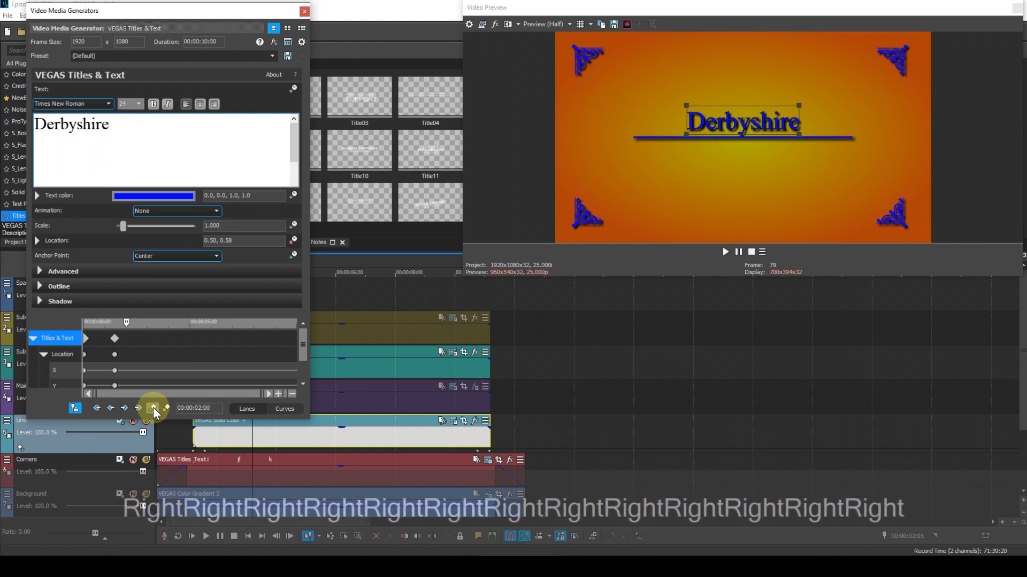
pyautogui.click(153, 408)
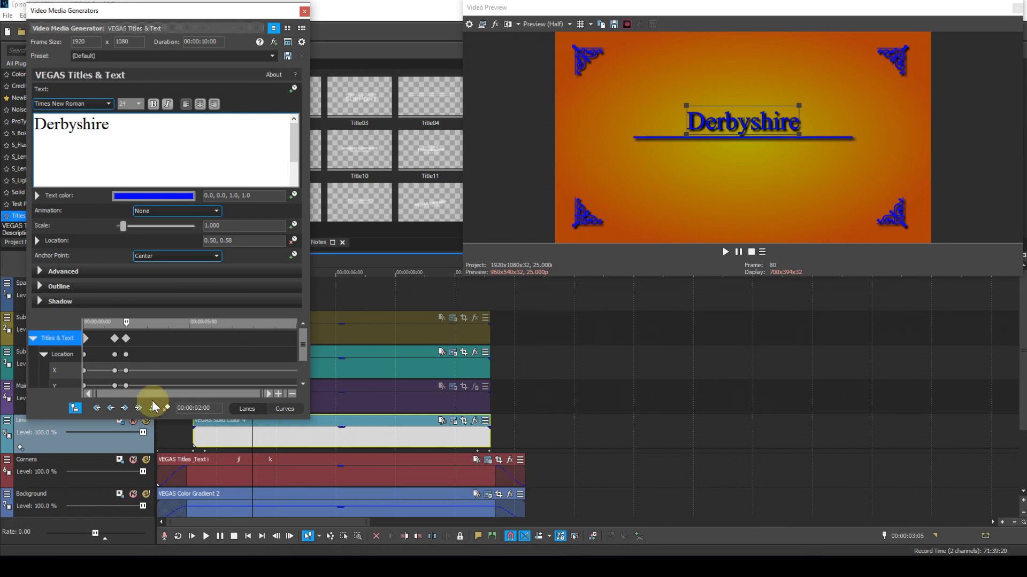
# Set the Derbyshire title's location to 0.50, 0.44 at the 00:00:02:00 keyframe so it sits below the line.
pyautogui.click(234, 241)
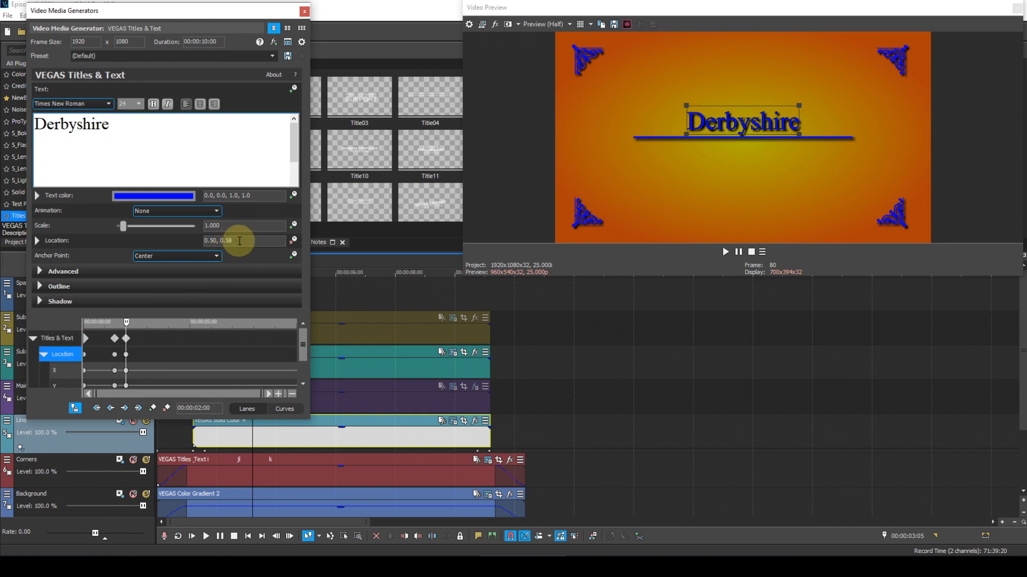
pyautogui.press('BackSpace')
pyautogui.press('BackSpace')
pyautogui.write('44')
pyautogui.press('Return')
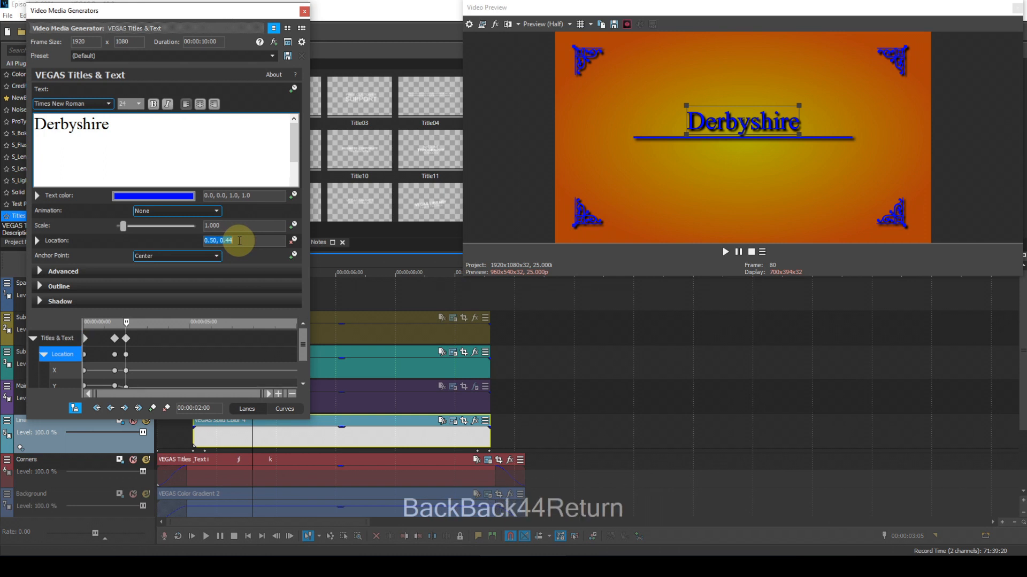
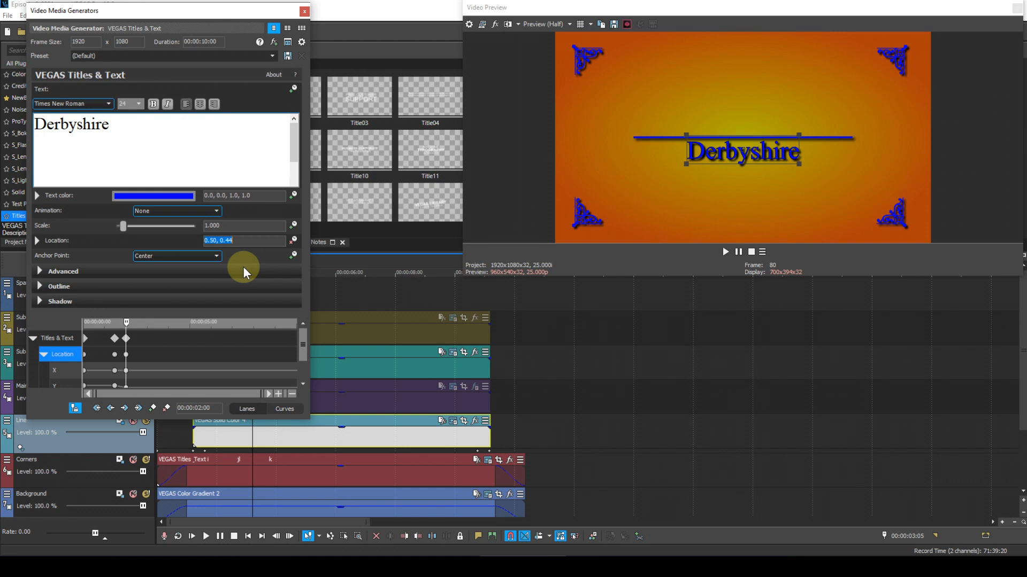
# Add another location keyframe to the Derbyshire title at 00:00:04:20.
pyautogui.click(204, 408)
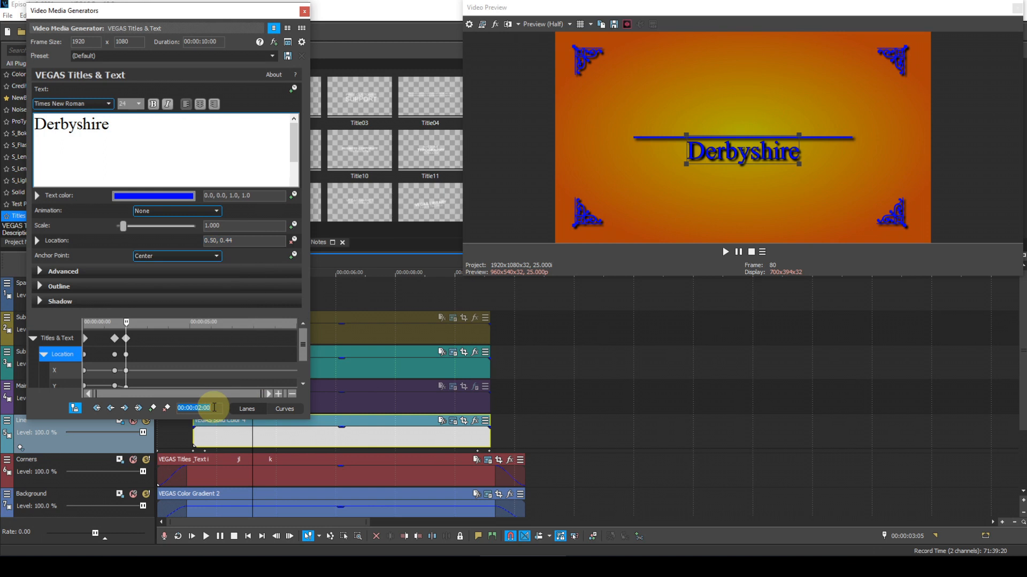
pyautogui.write('0420')
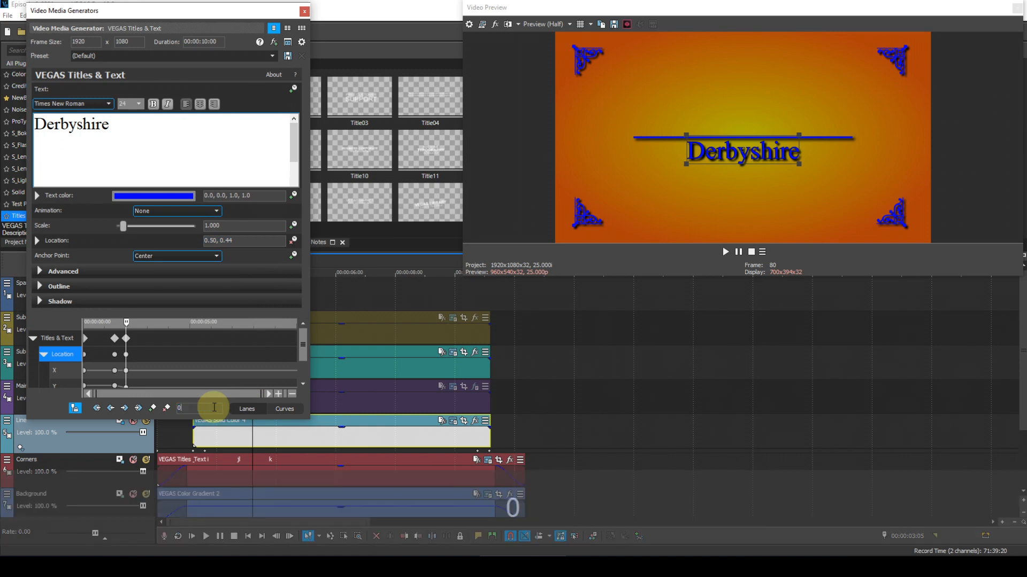
pyautogui.press('Return')
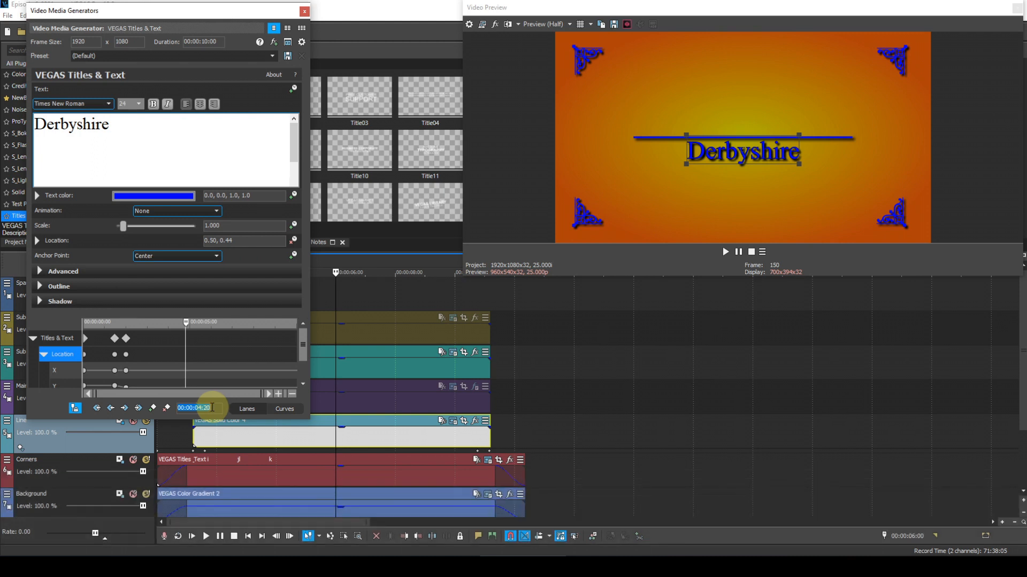
pyautogui.click(154, 407)
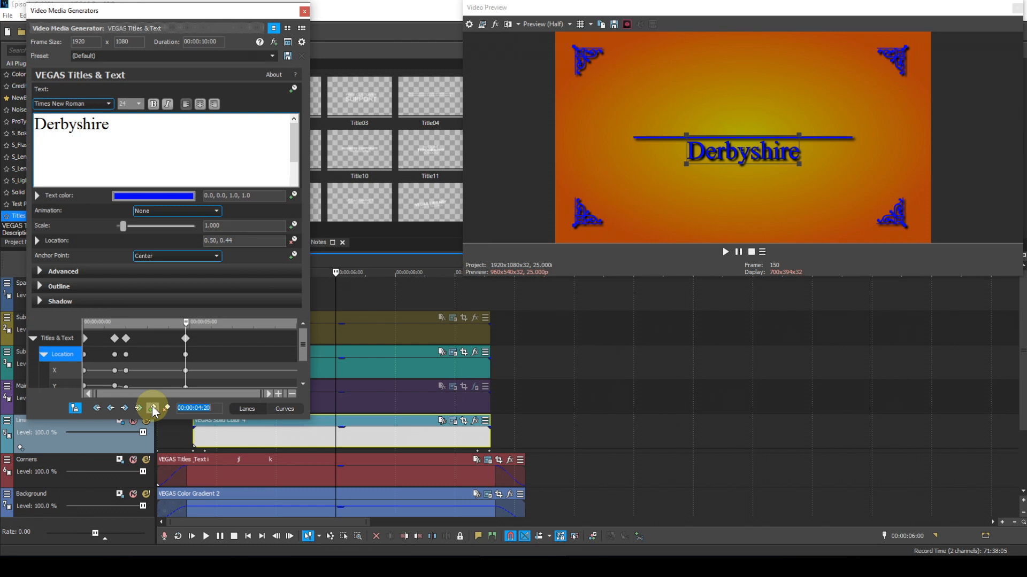
# Copy the Titles & Text keyframe at 00:00:01:12 and paste it over the one at 00:00:04:20.
pyautogui.click(111, 408)
pyautogui.click(110, 408)
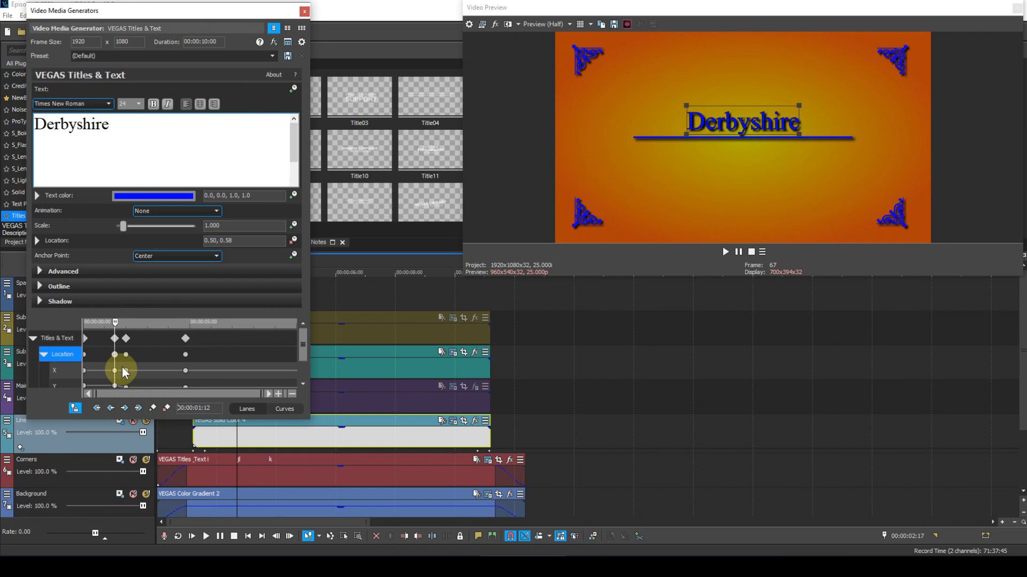
pyautogui.rightClick(114, 340)
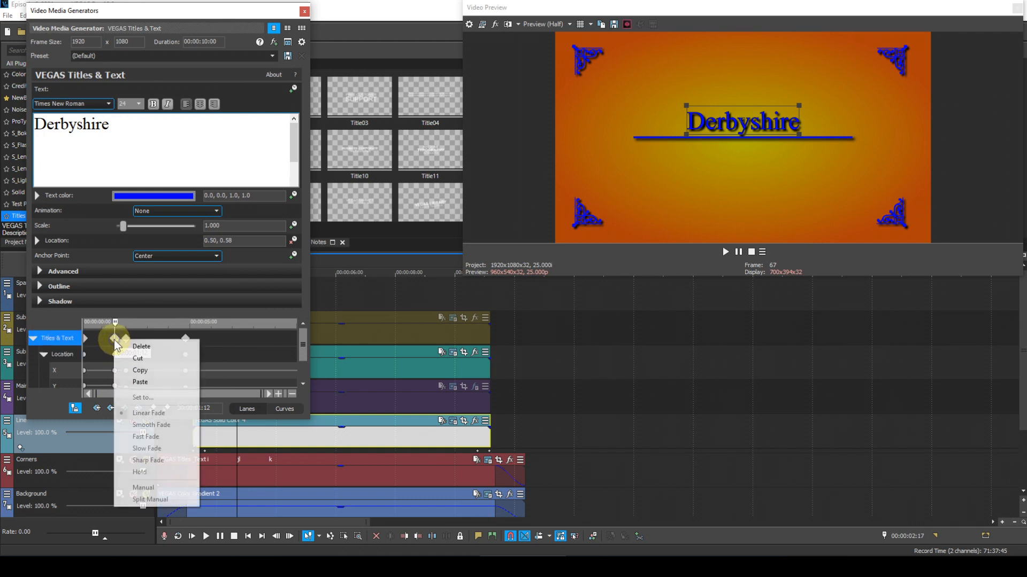
pyautogui.click(135, 369)
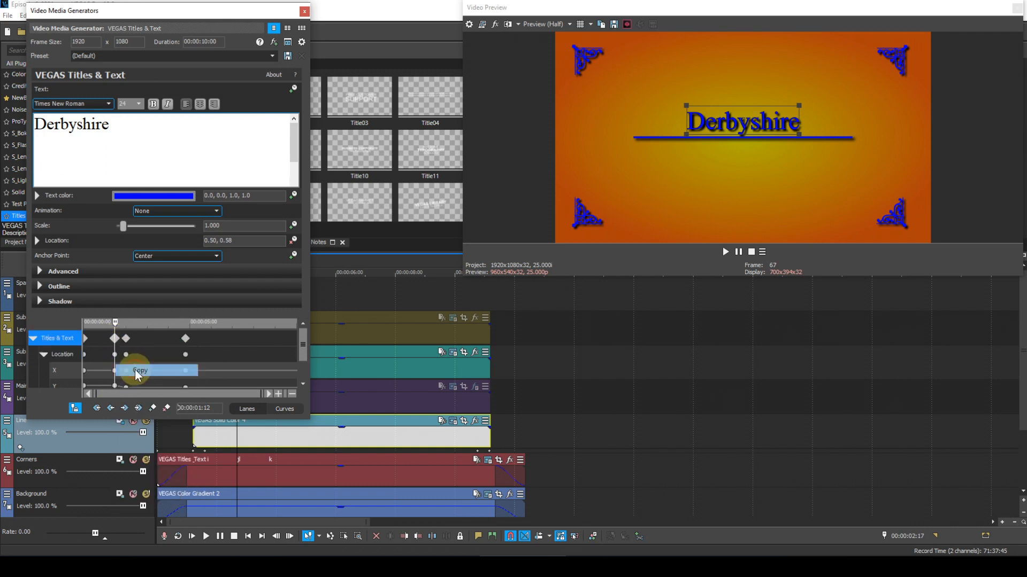
pyautogui.click(124, 407)
pyautogui.click(124, 408)
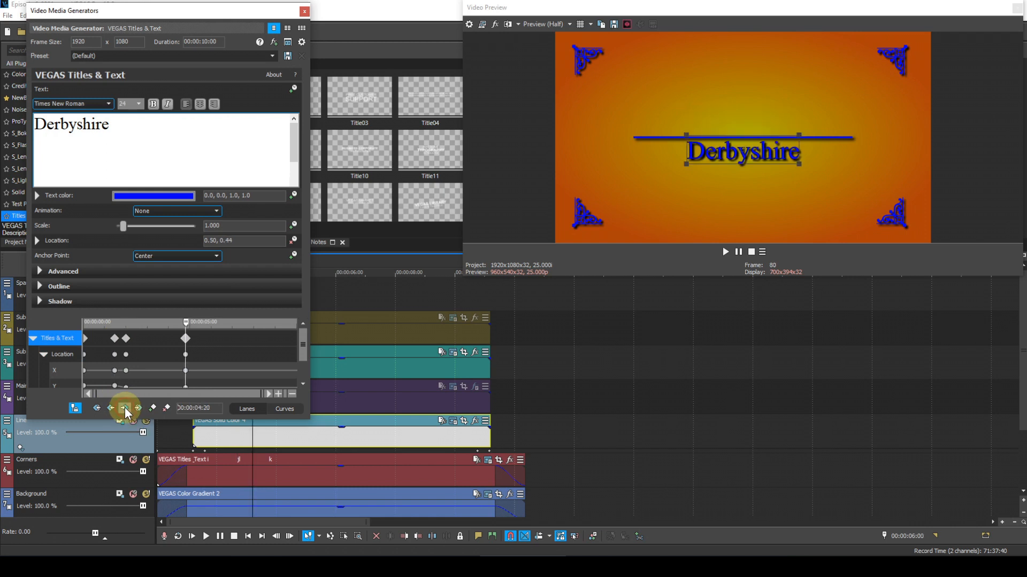
pyautogui.rightClick(186, 339)
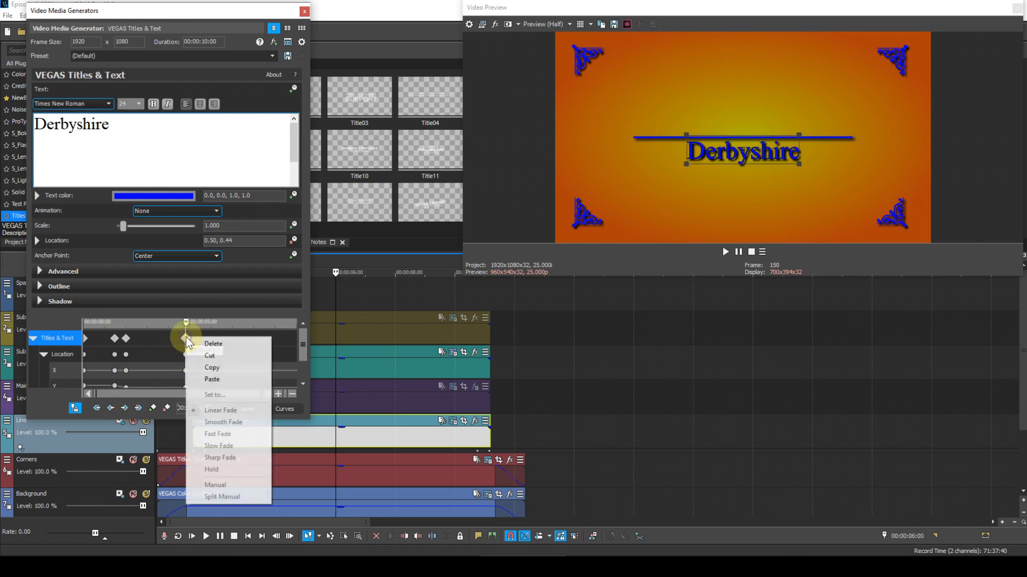
pyautogui.click(210, 379)
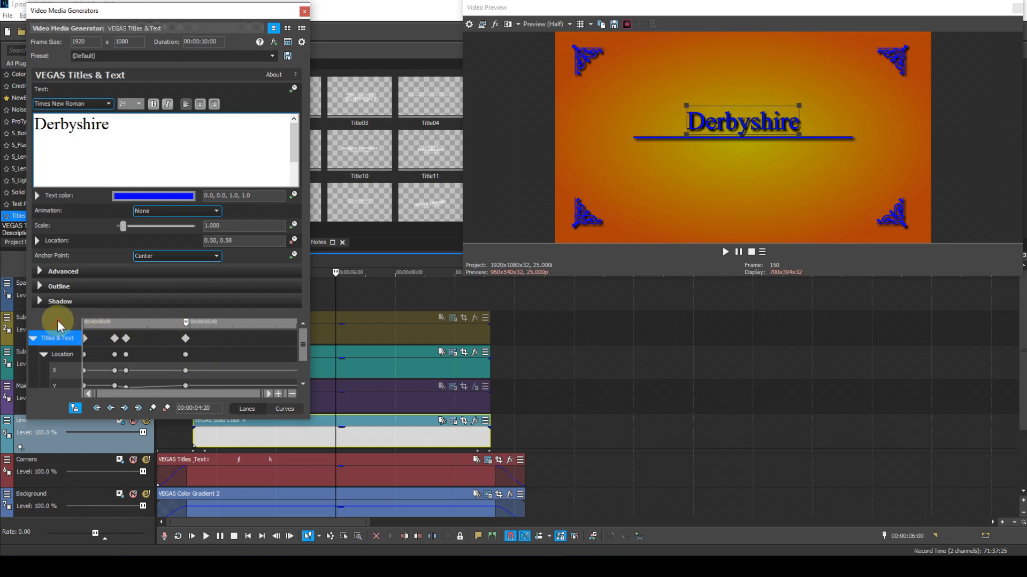
# Add a location keyframe to the Derbyshire title at 00:00:04:06, ahead of the final keyframe.
pyautogui.press('Left')
pyautogui.press('Left')
pyautogui.press('Left')
pyautogui.press('Left')
pyautogui.press('Left')
pyautogui.press('Left')
pyautogui.press('Left')
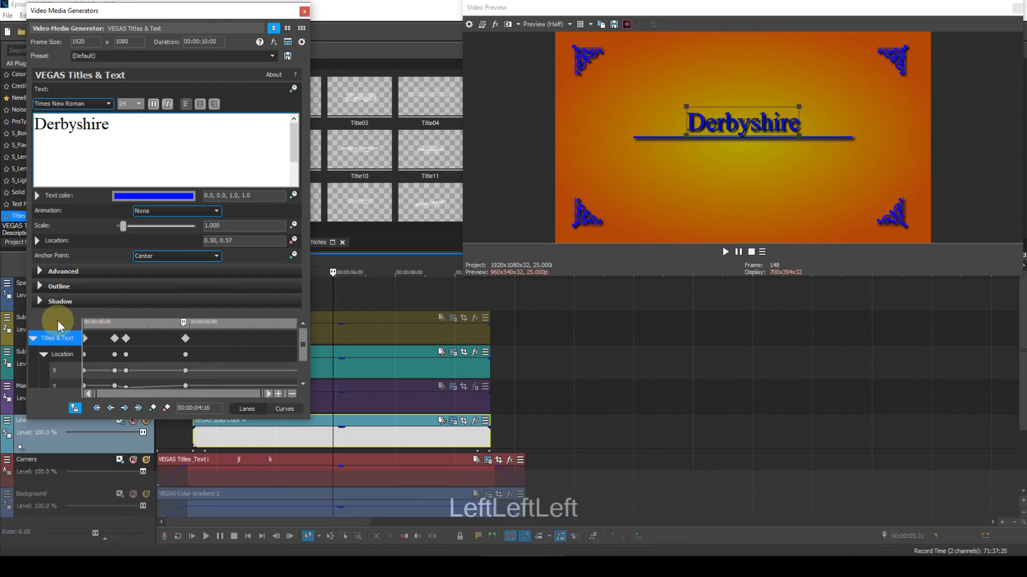
pyautogui.press('Left')
pyautogui.press('Left')
pyautogui.press('Left')
pyautogui.press('Left')
pyautogui.press('Left')
pyautogui.press('Left')
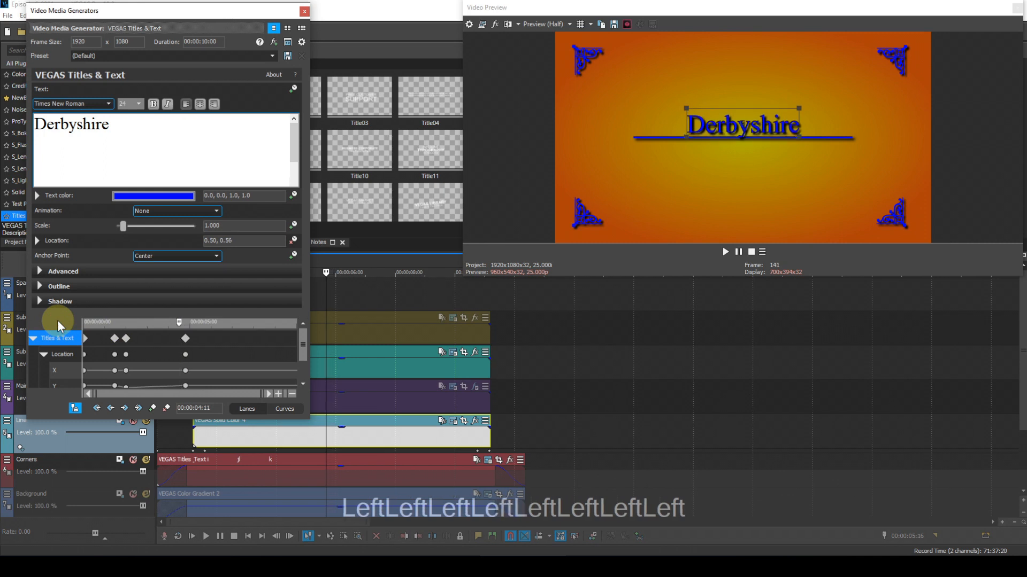
pyautogui.press('Left')
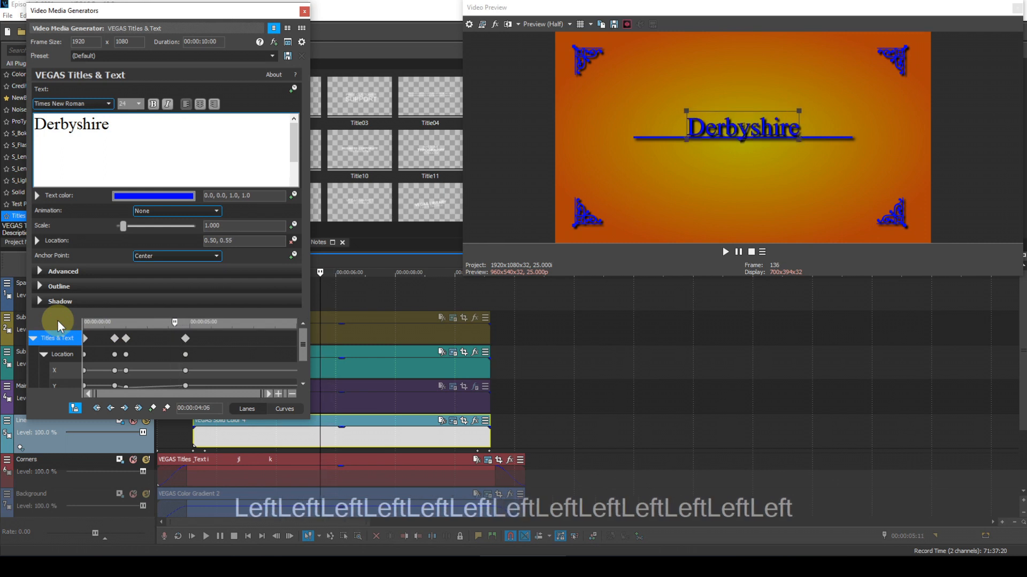
pyautogui.click(153, 409)
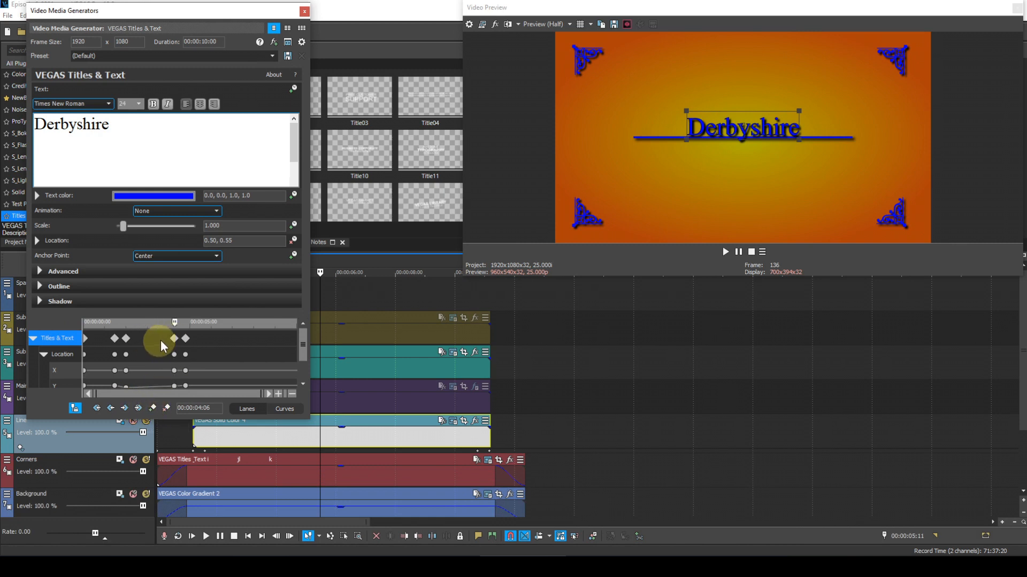
# Copy the Titles & Text keyframe at 00:00:02:00 and paste it over the one at 00:00:04:06.
pyautogui.click(124, 339)
pyautogui.click(110, 408)
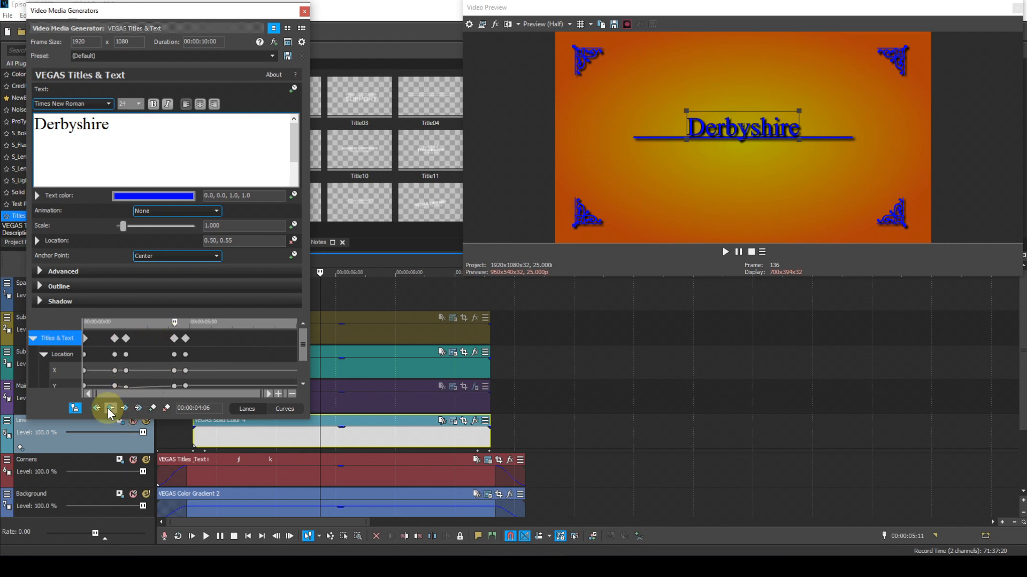
pyautogui.click(110, 408)
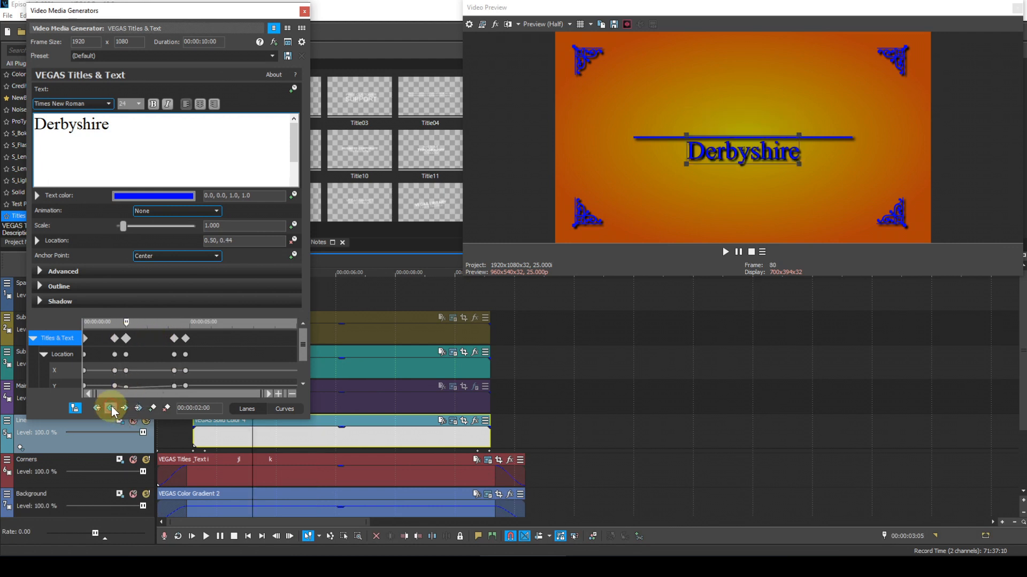
pyautogui.rightClick(126, 339)
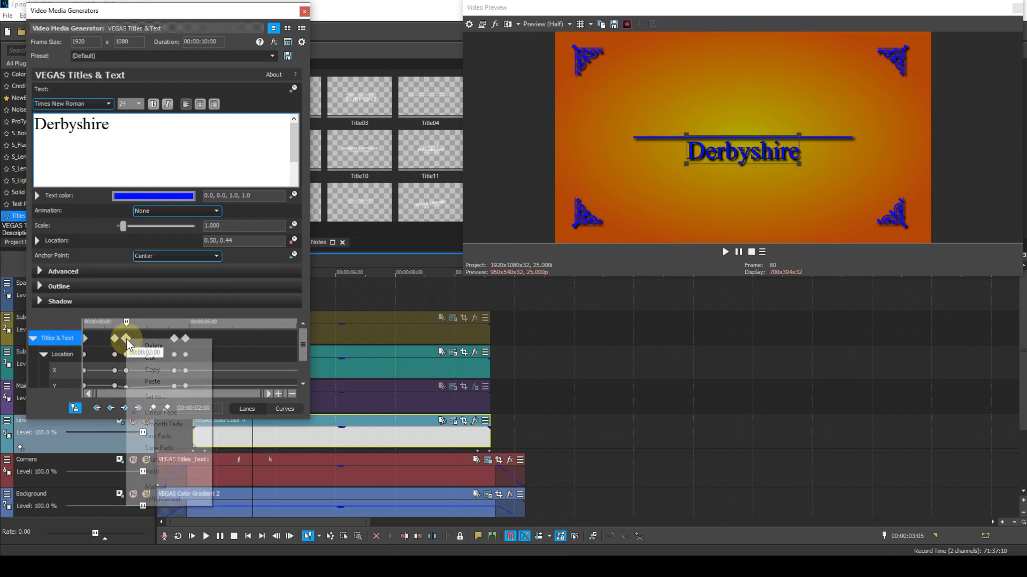
pyautogui.click(151, 369)
pyautogui.click(124, 409)
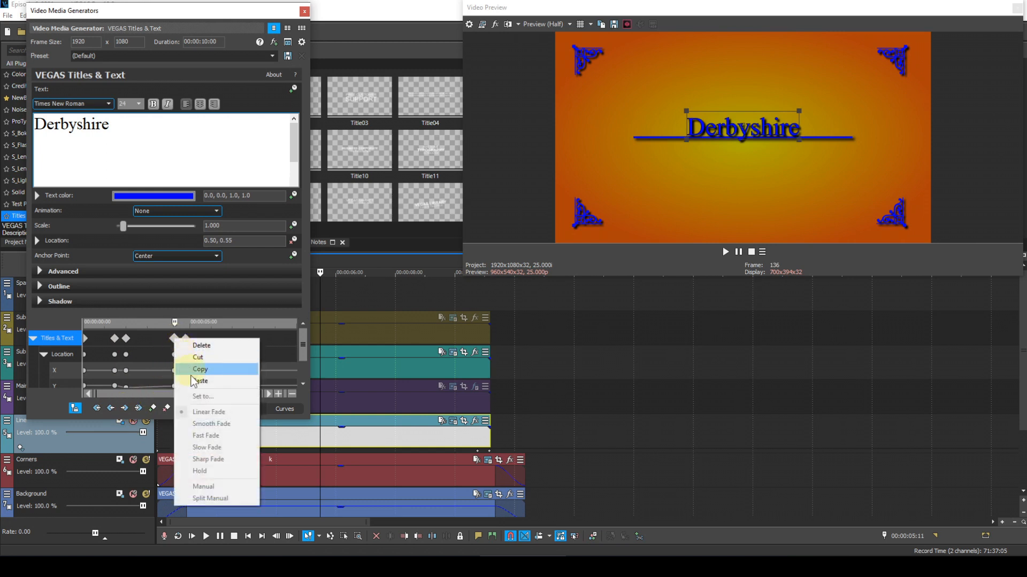
pyautogui.click(177, 431)
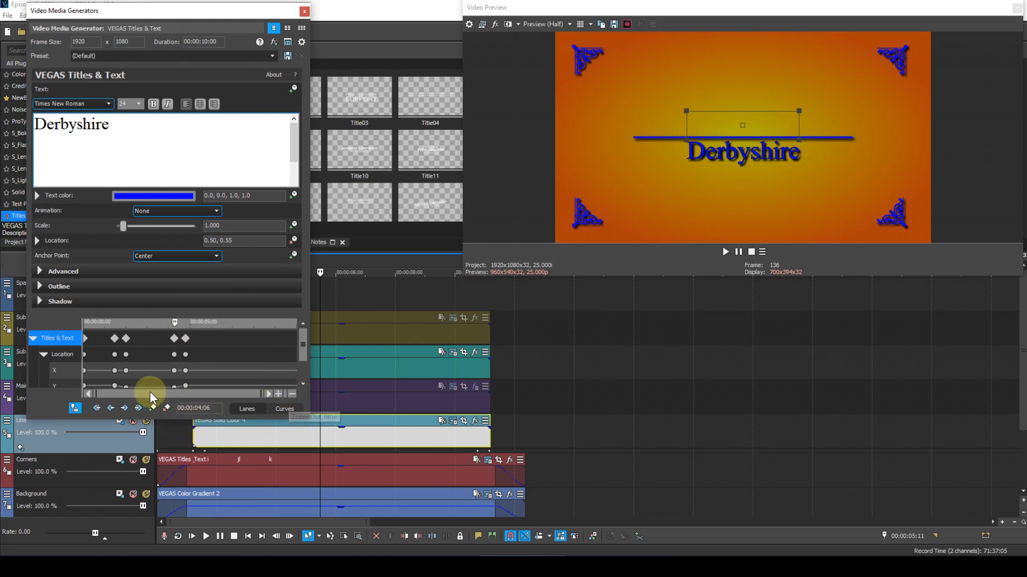
# Set the Y location keyframe at 00:00:01:12 to Fast Fade interpolation and close the title's media generator settings.
pyautogui.click(110, 405)
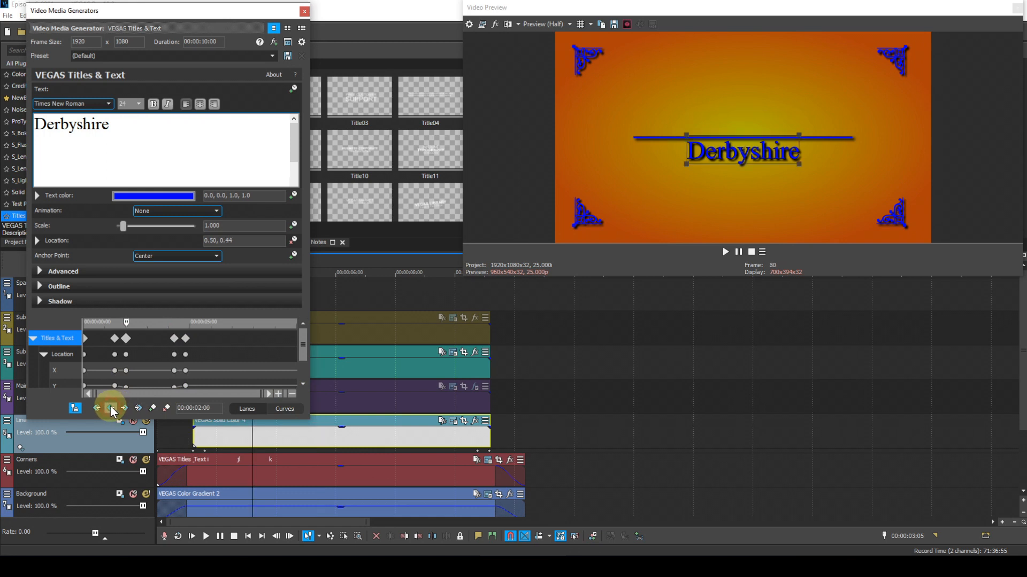
pyautogui.click(110, 405)
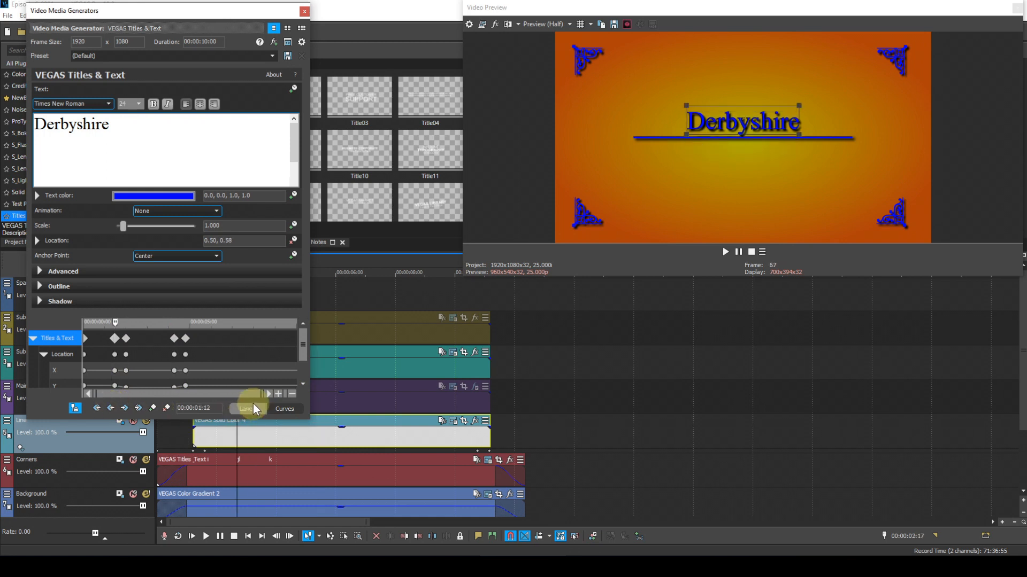
pyautogui.click(277, 394)
pyautogui.click(277, 394)
pyautogui.click(277, 394)
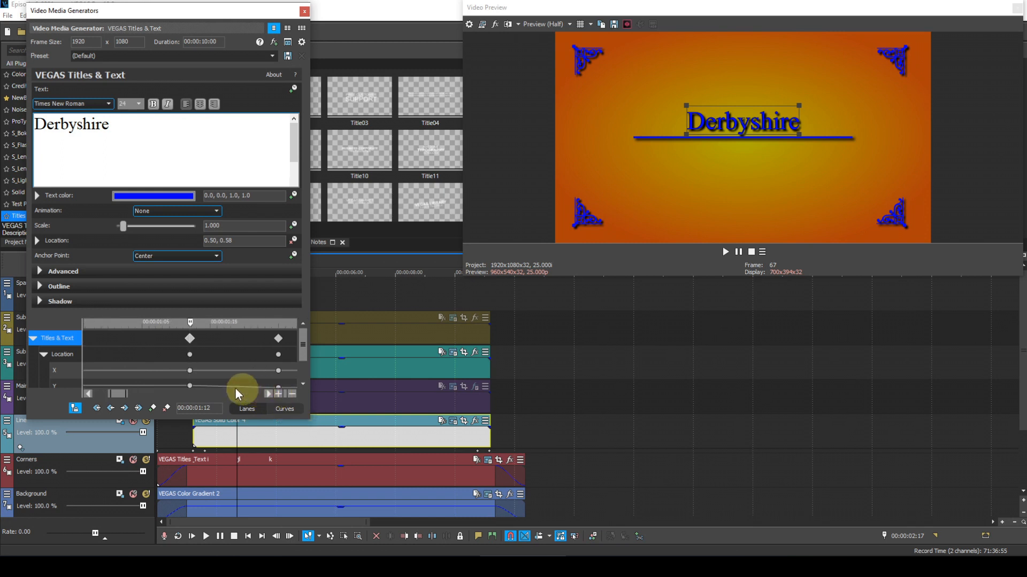
pyautogui.rightClick(190, 385)
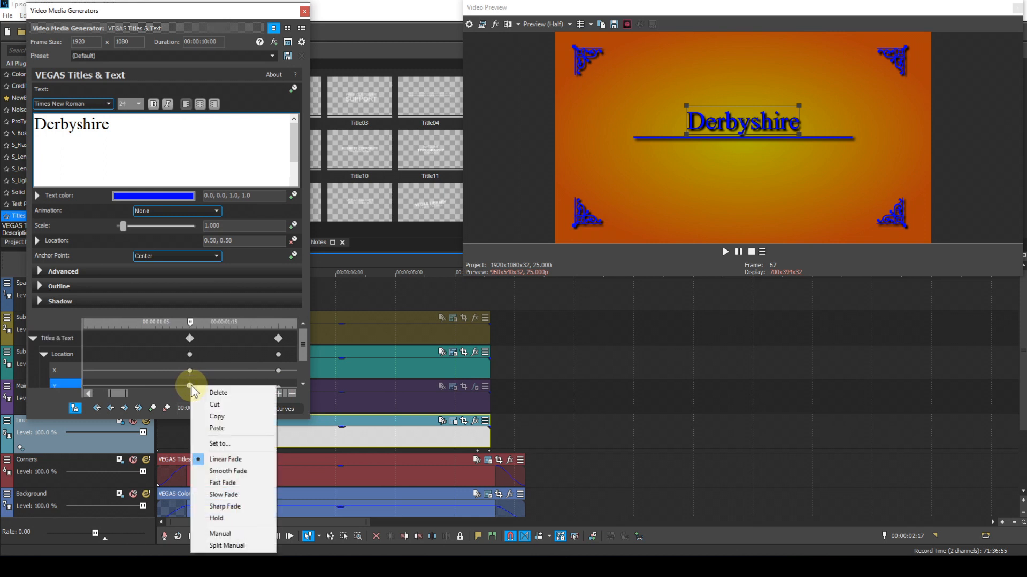
pyautogui.click(204, 481)
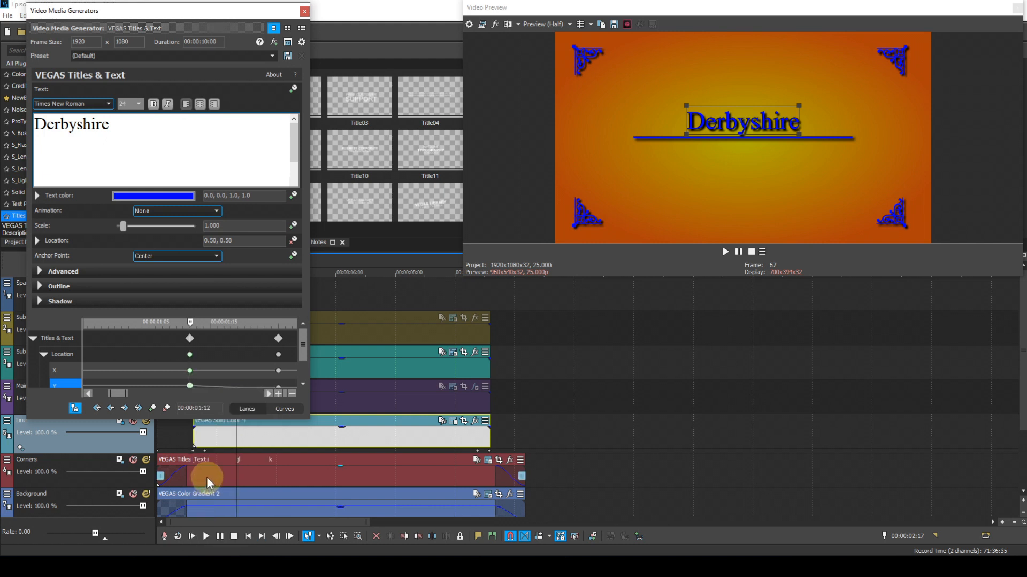
pyautogui.click(304, 11)
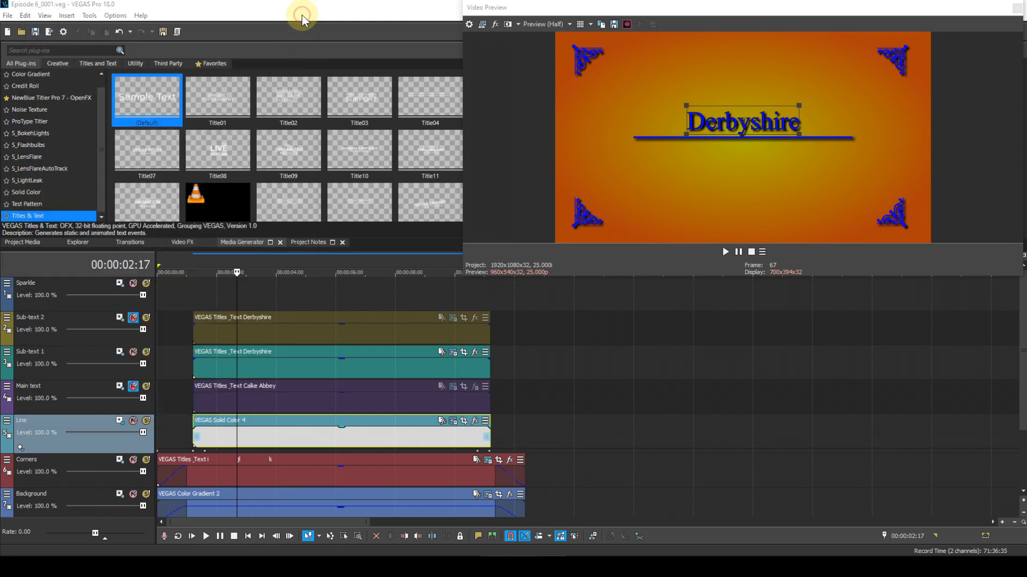
# Play the timeline from just before the title events to review the Derbyshire text's movement around the line.
pyautogui.click(184, 434)
pyautogui.press('space')
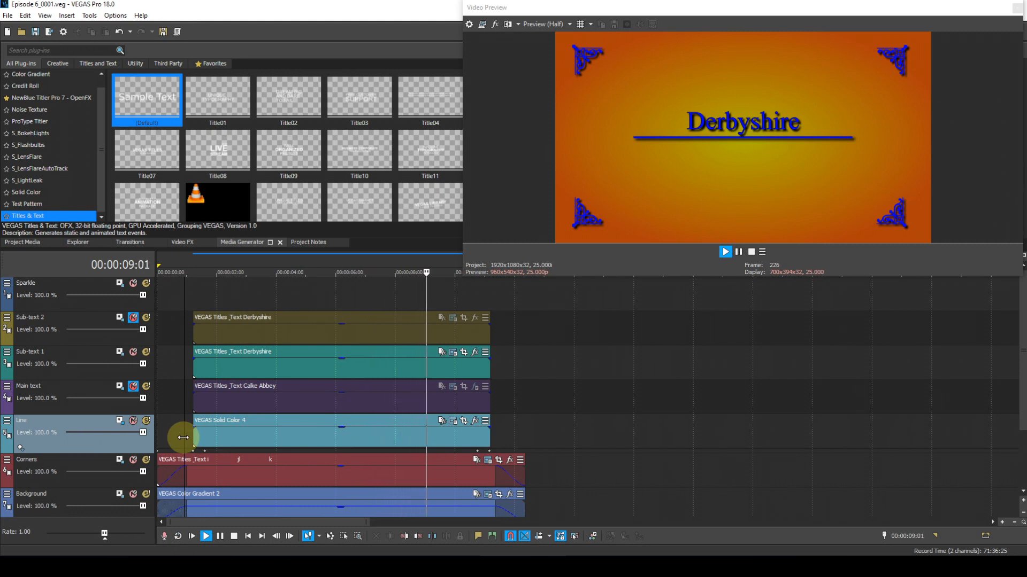
pyautogui.press('space')
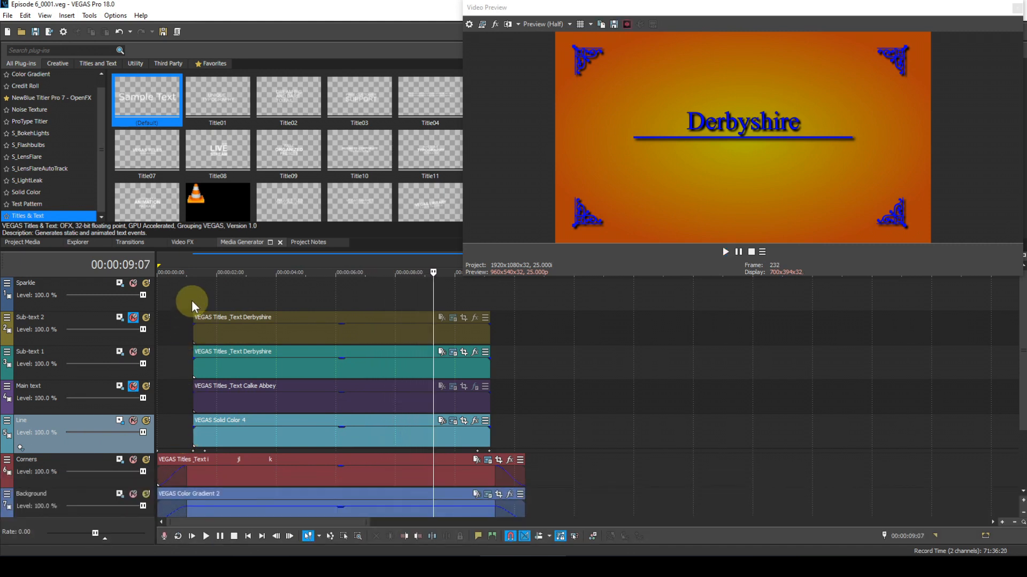
# Add the VEGAS Bézier Masking effect to the Derbyshire title event on the Sub-text 1 track.
pyautogui.click(193, 295)
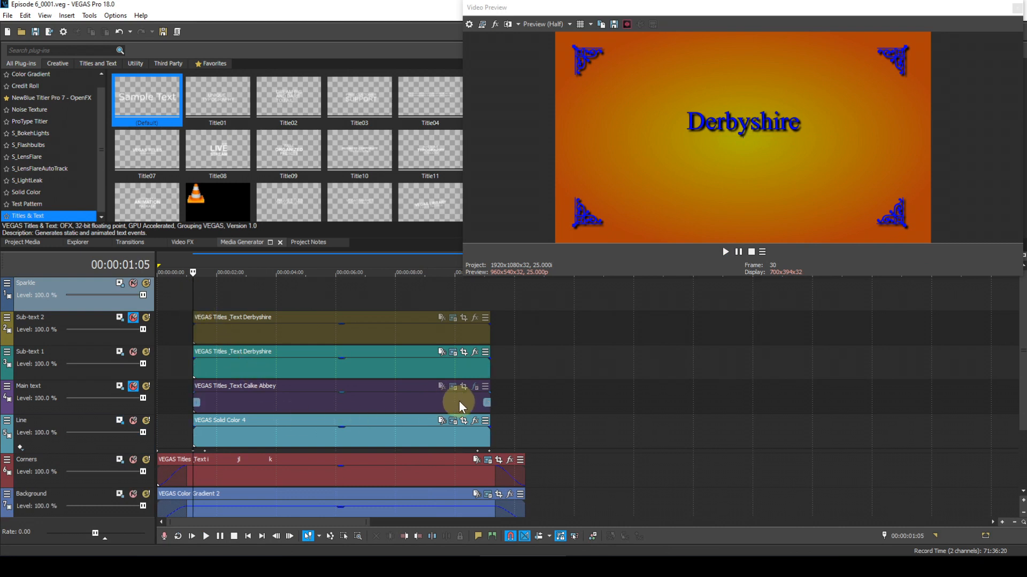
pyautogui.click(475, 353)
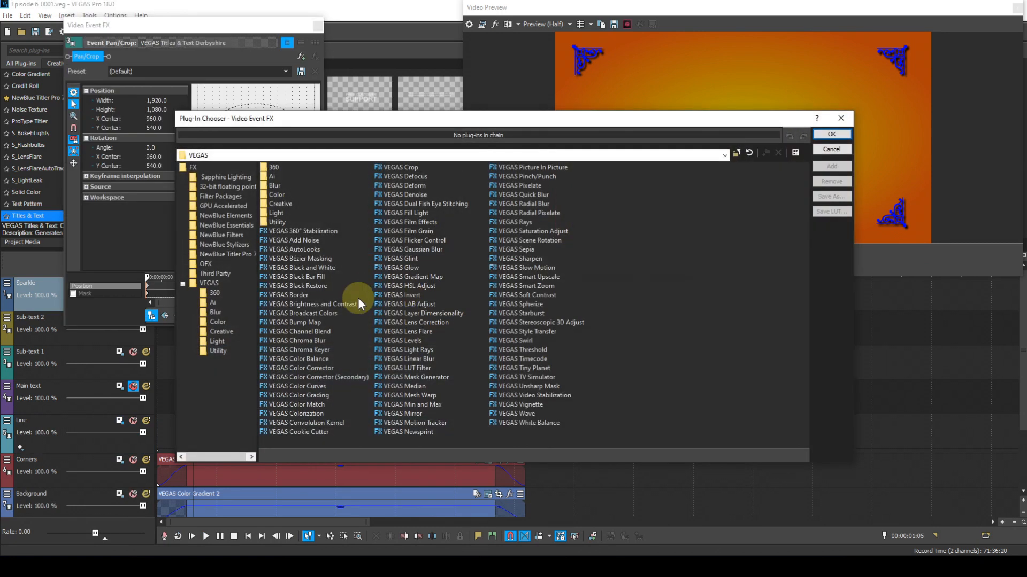
pyautogui.click(315, 260)
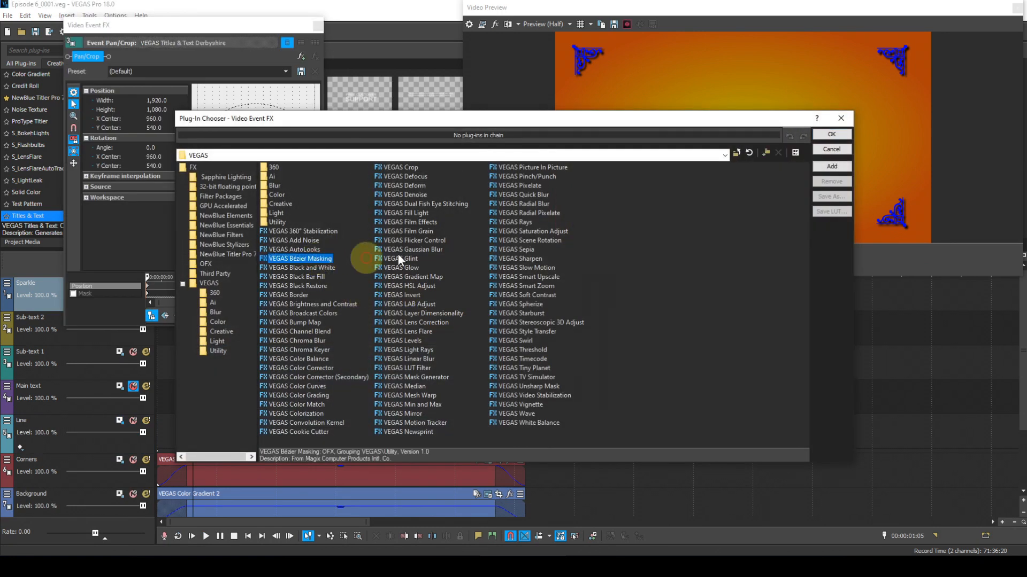
pyautogui.click(835, 135)
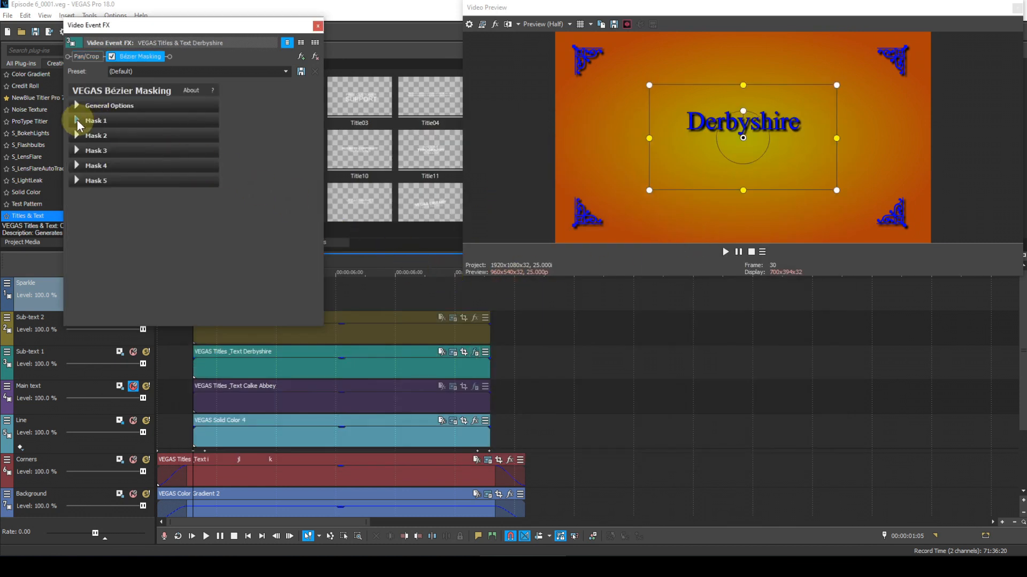
# Set the height of Mask 1 to 0.151 in the Bézier Masking settings.
pyautogui.click(77, 120)
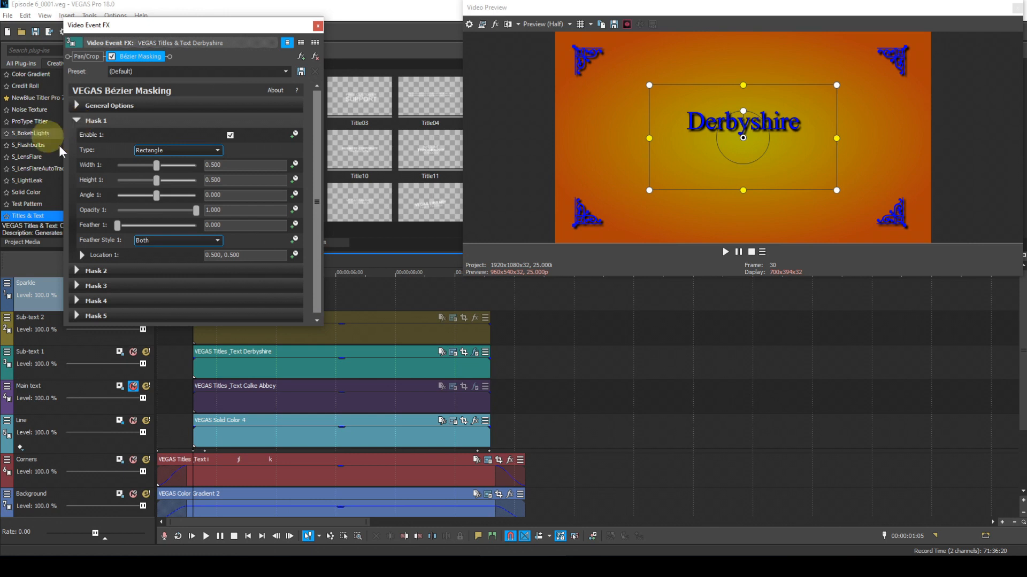
pyautogui.moveTo(231, 182); pyautogui.dragTo(186, 181)
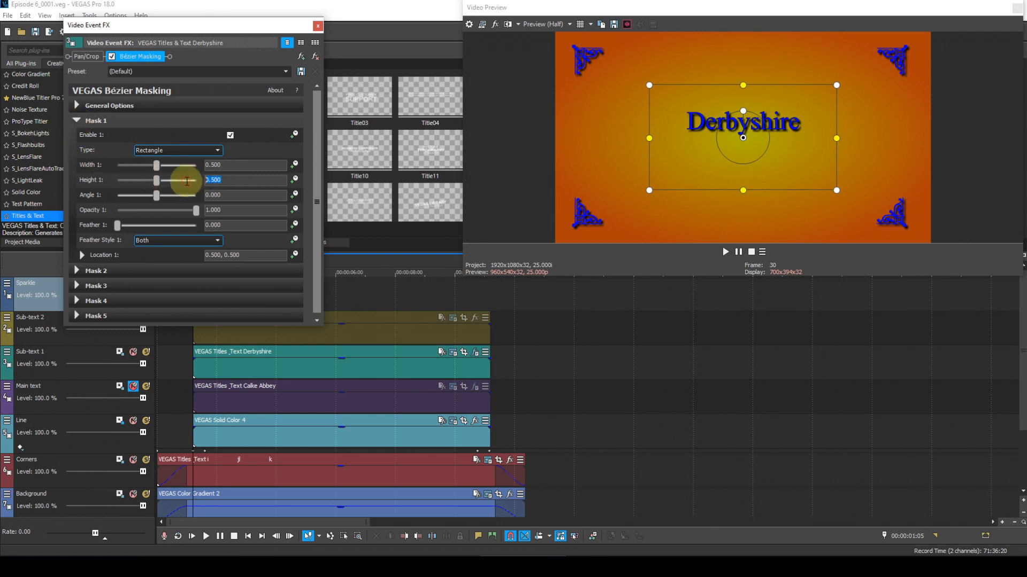
pyautogui.write('.151')
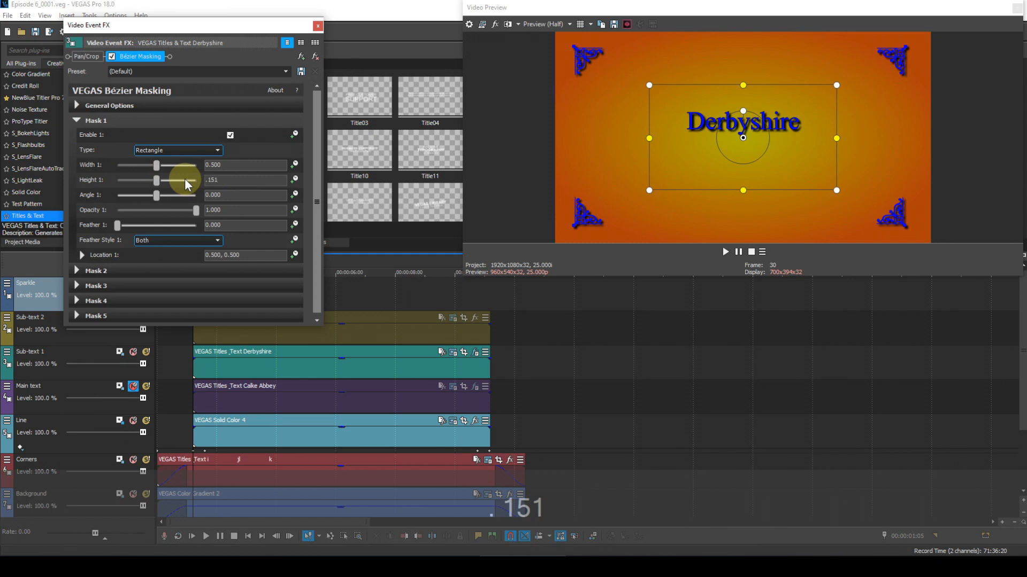
pyautogui.press('Return')
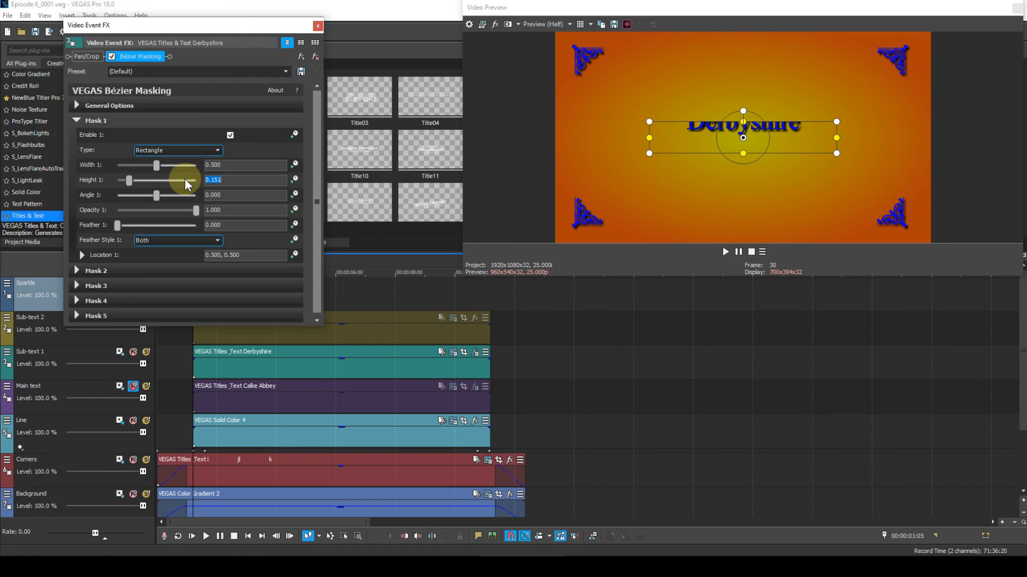
# Set the location of Mask 1 to 0.500, 0.570 so the rectangle covers the area above the line.
pyautogui.click(248, 255)
pyautogui.press('BackSpace')
pyautogui.press('BackSpace')
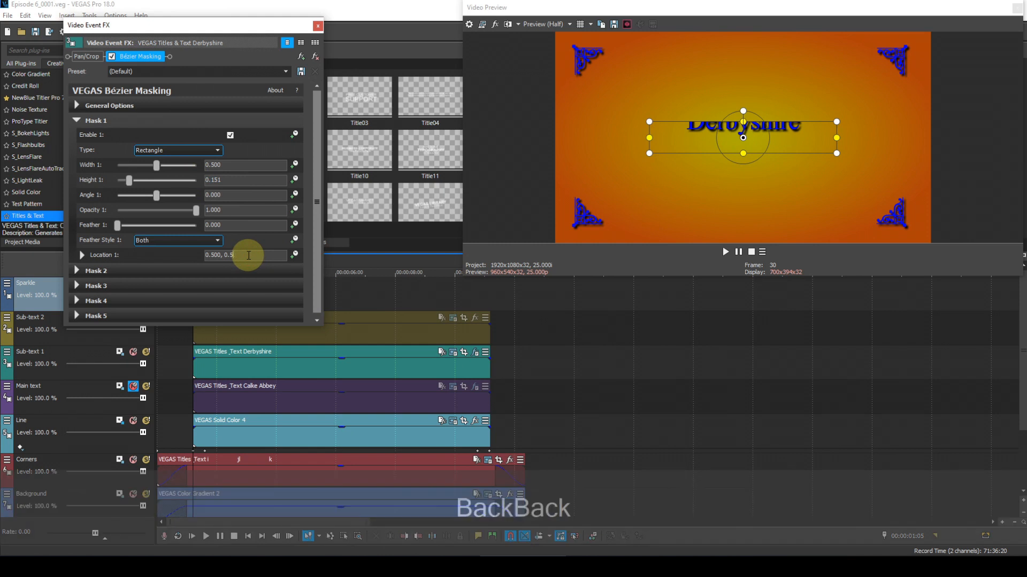
pyautogui.write('7')
pyautogui.press('Return')
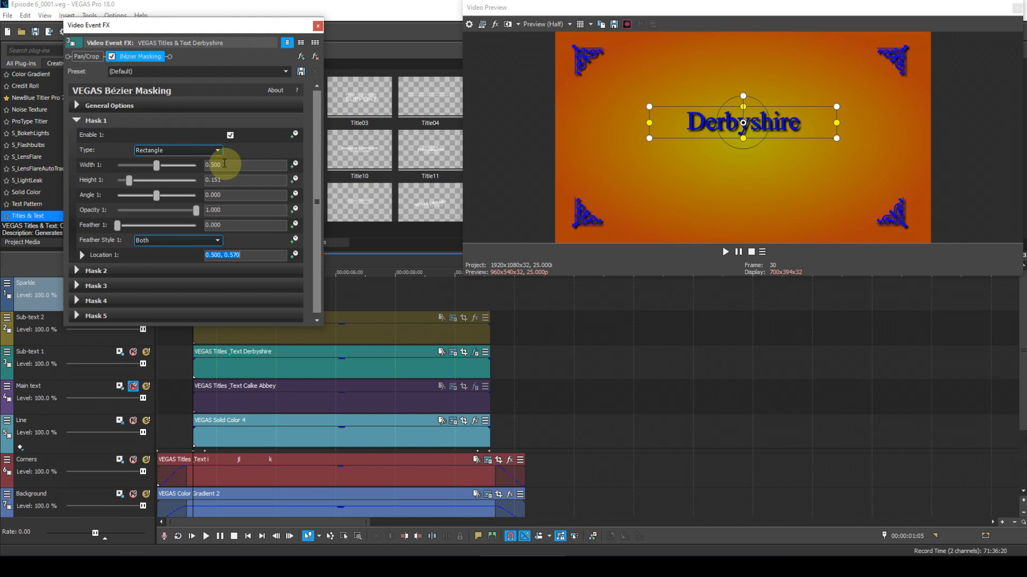
# Invert the Bézier mask in the general options and close the event effects window.
pyautogui.click(80, 121)
pyautogui.click(78, 104)
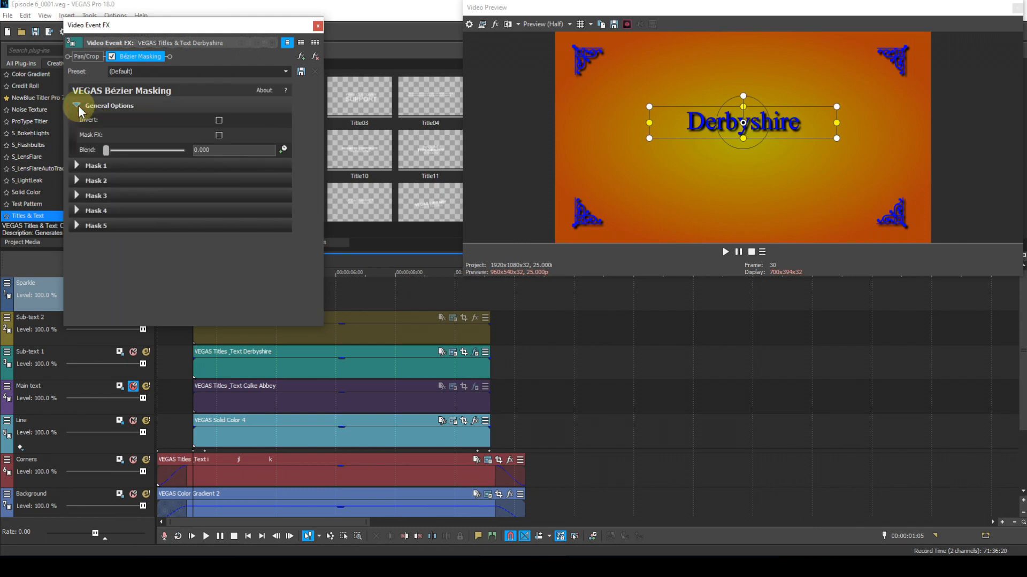
pyautogui.click(219, 120)
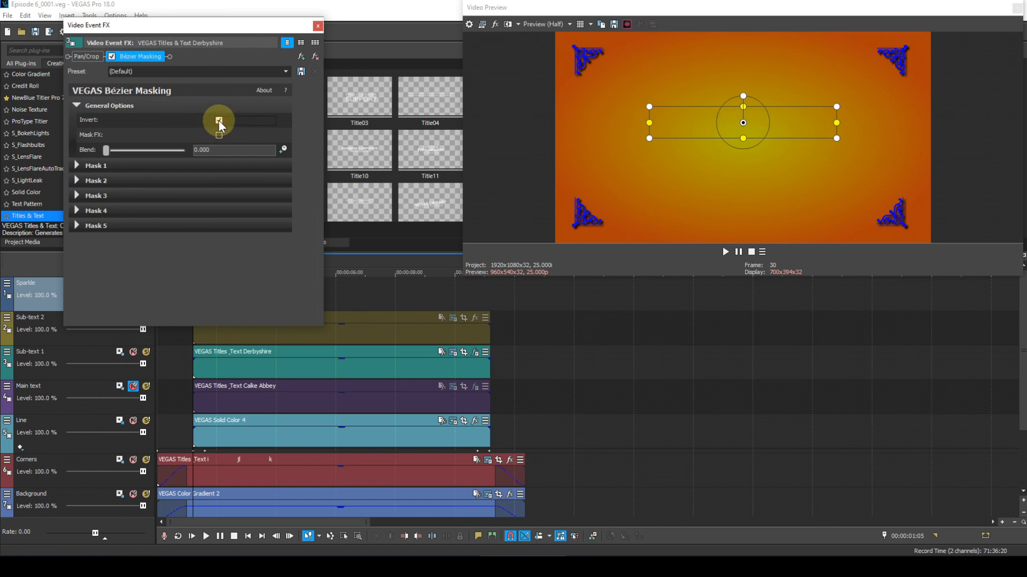
pyautogui.click(320, 25)
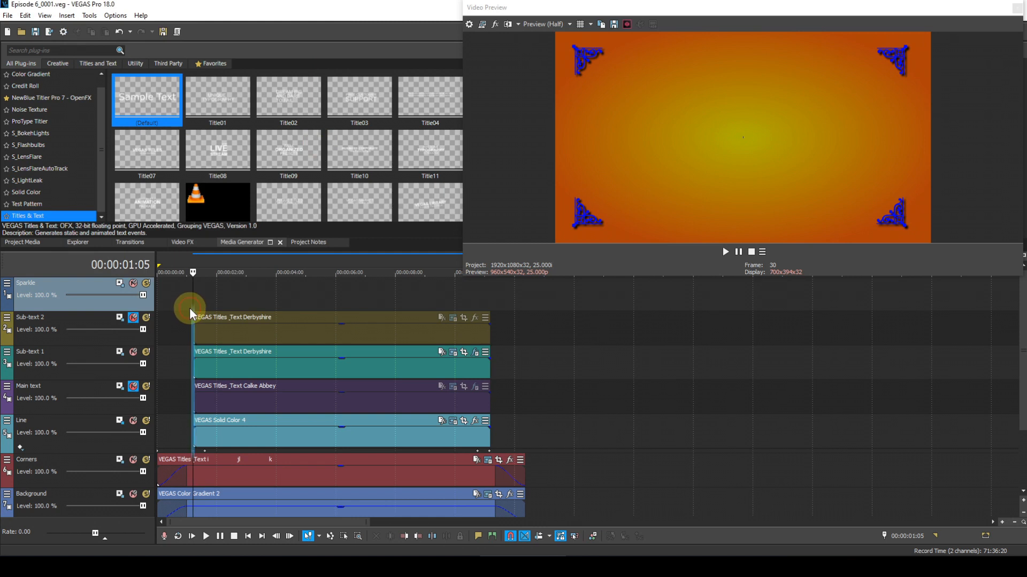
# Play the timeline from the start of the title events to review the masked Derbyshire animation.
pyautogui.press('space')
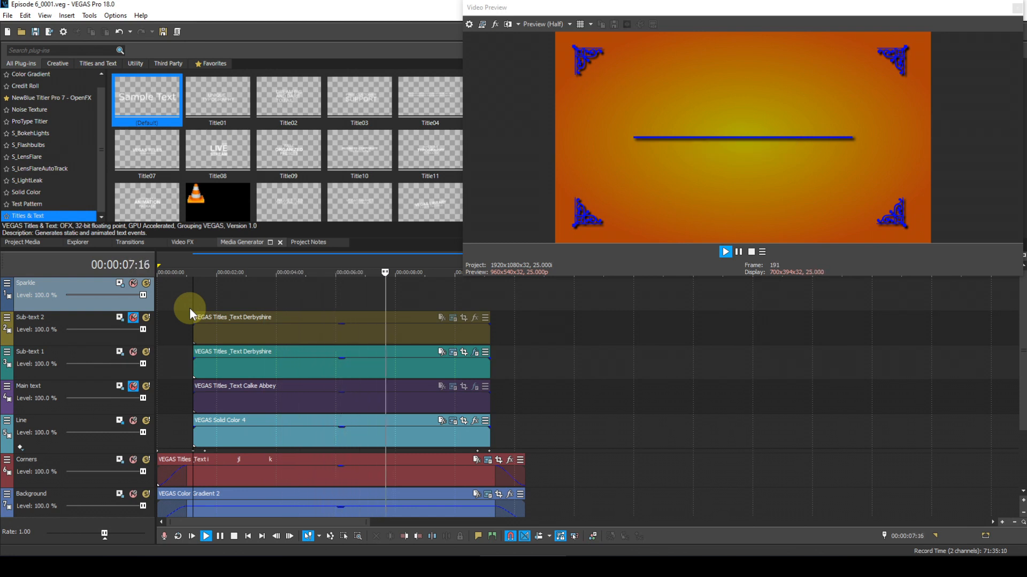
pyautogui.press('space')
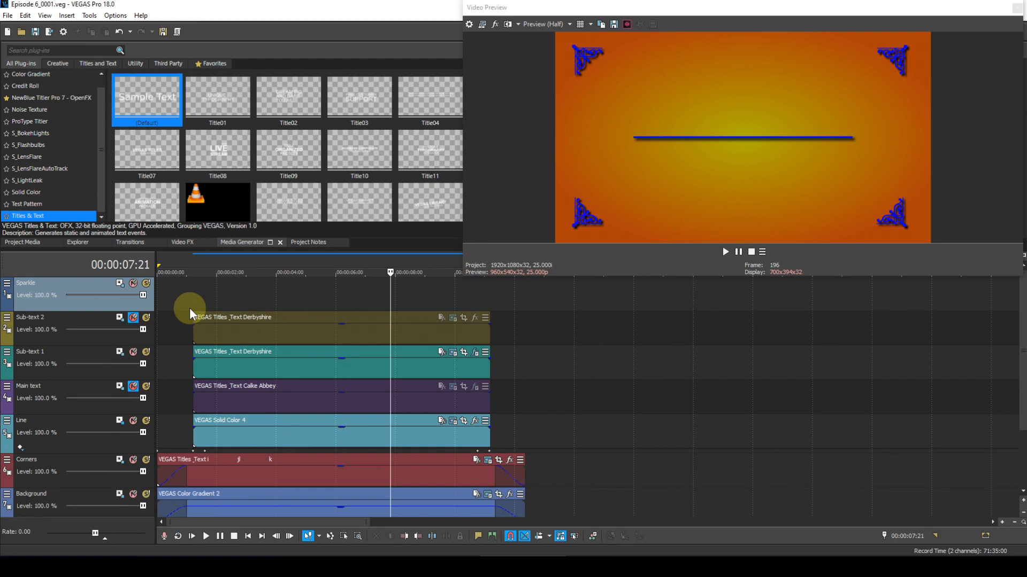
# Return to the start of the title events, mute the Sub-text 1 track and unmute the Sub-text 2 track.
pyautogui.click(191, 293)
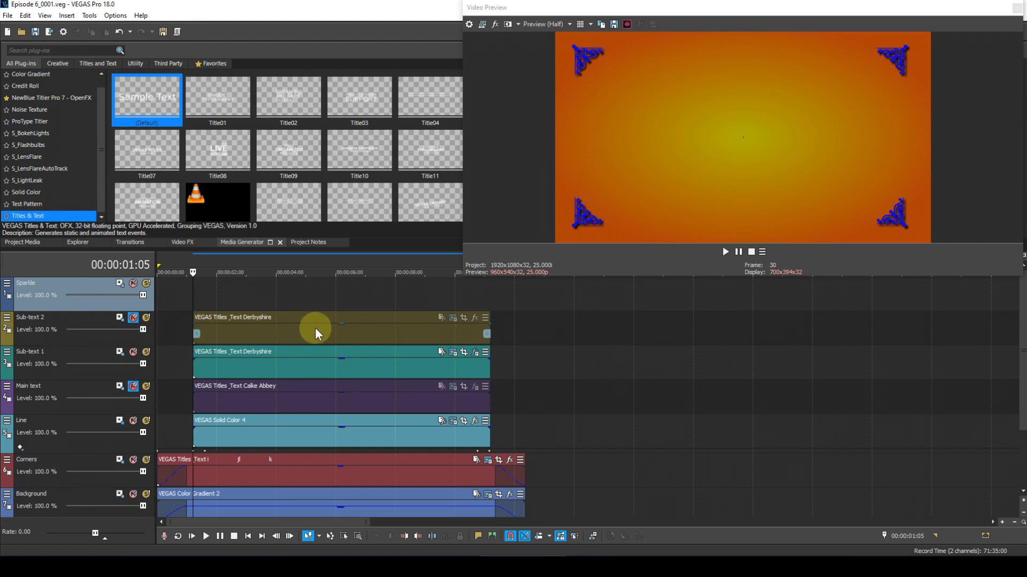
pyautogui.click(131, 351)
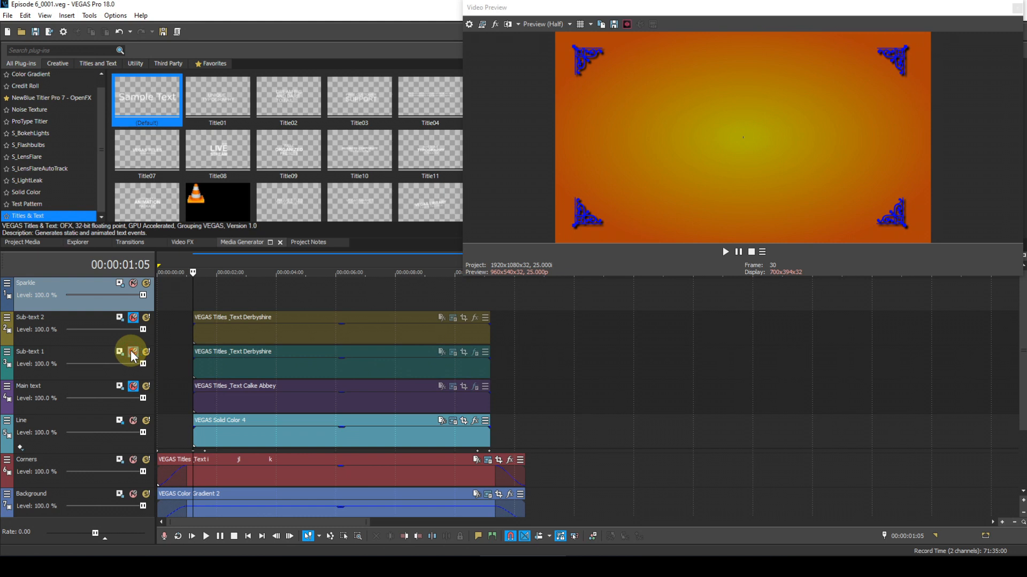
pyautogui.click(136, 316)
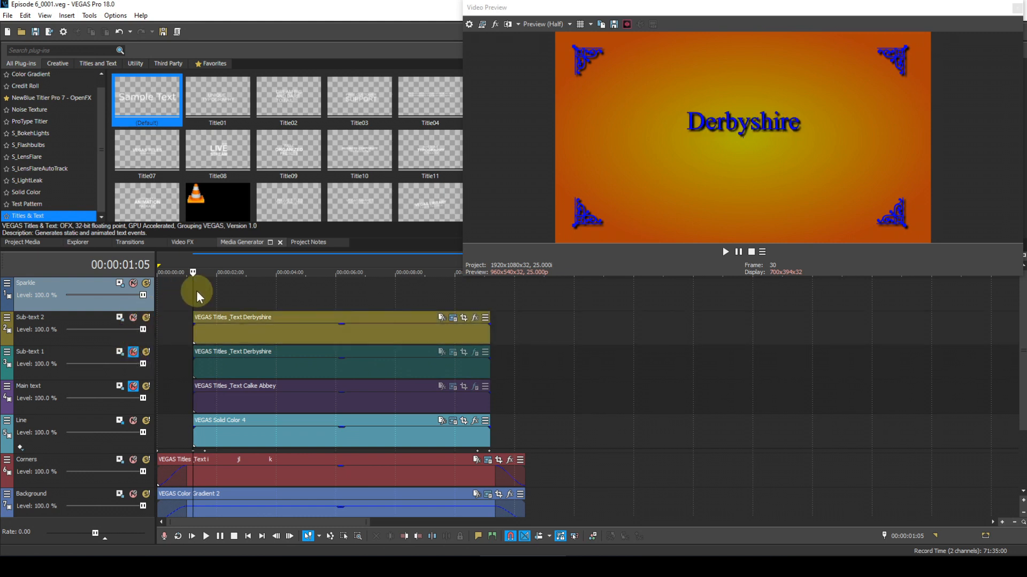
# Replace the text of the Sub-text 2 title with "15th August 2019".
pyautogui.click(454, 321)
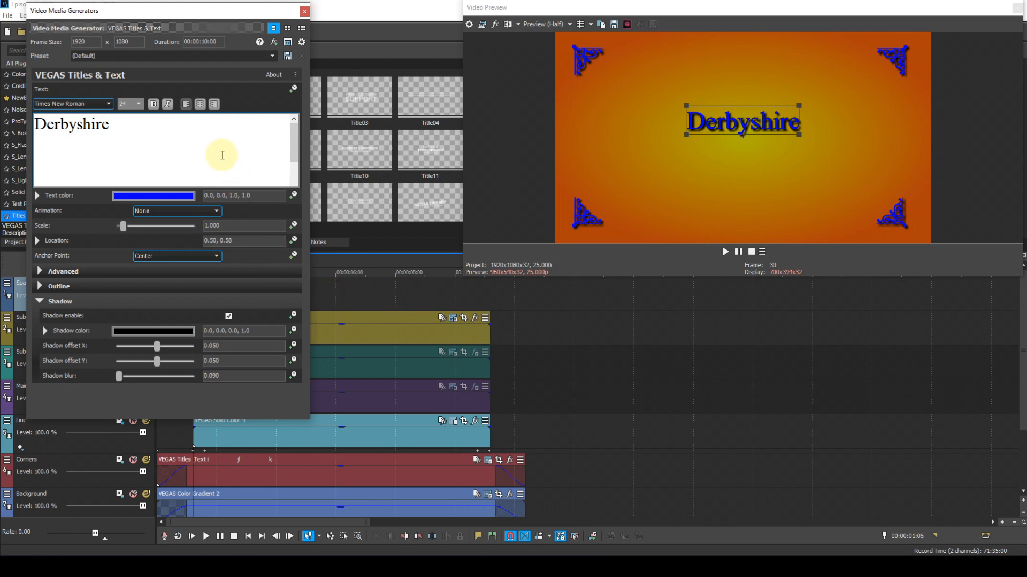
pyautogui.doubleClick(113, 127)
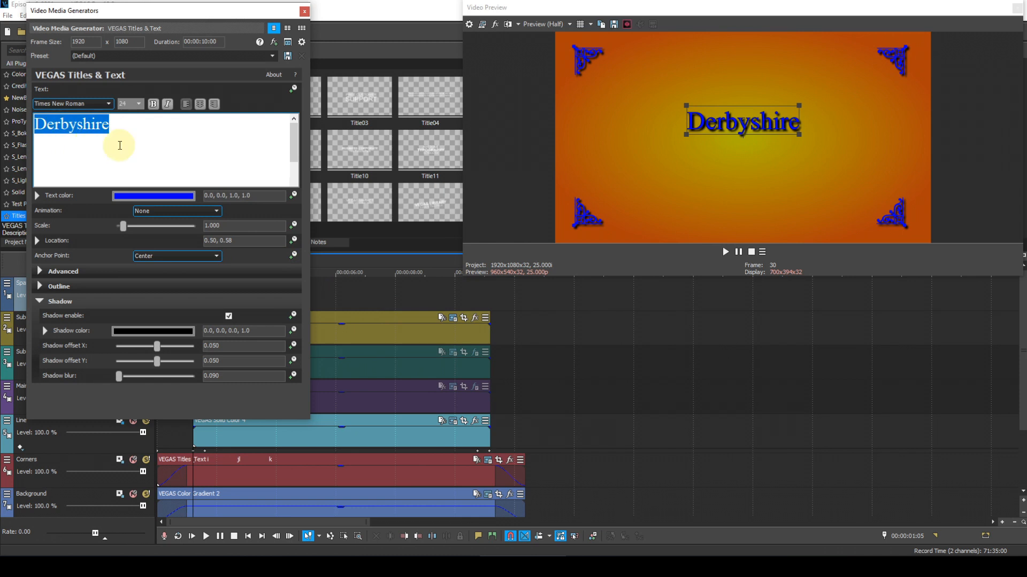
pyautogui.write('15th')
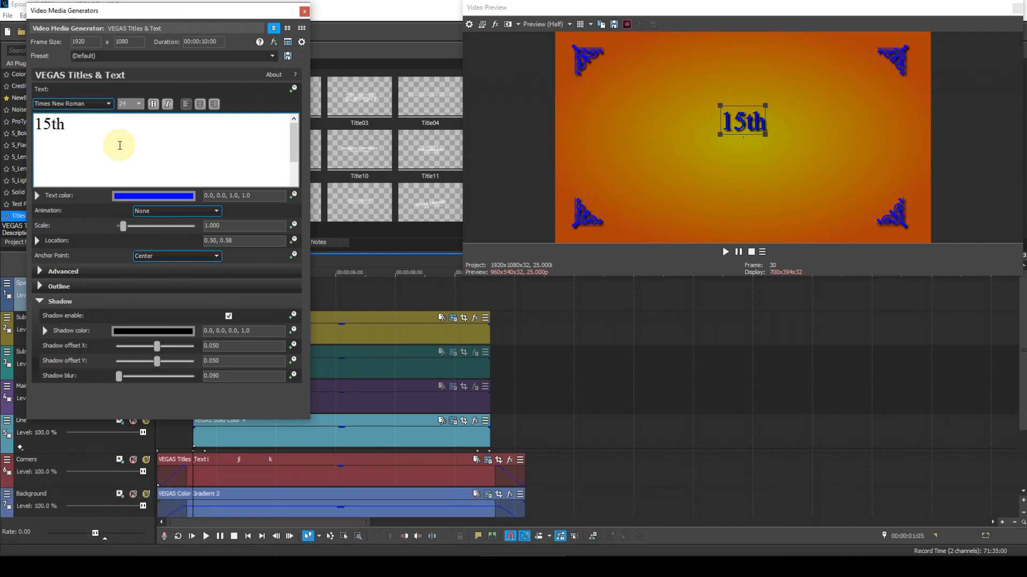
pyautogui.write(' A')
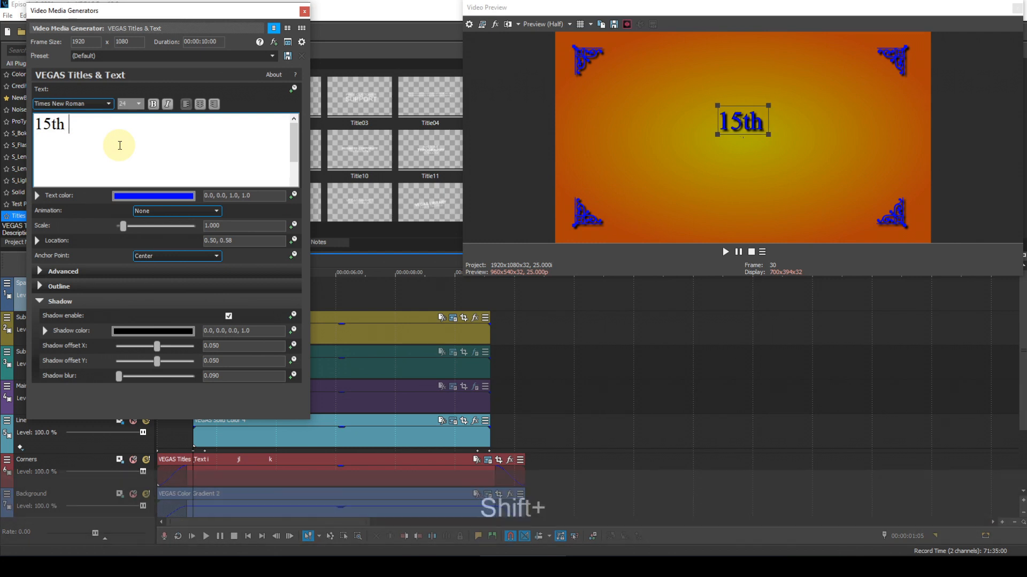
pyautogui.write('ugust ')
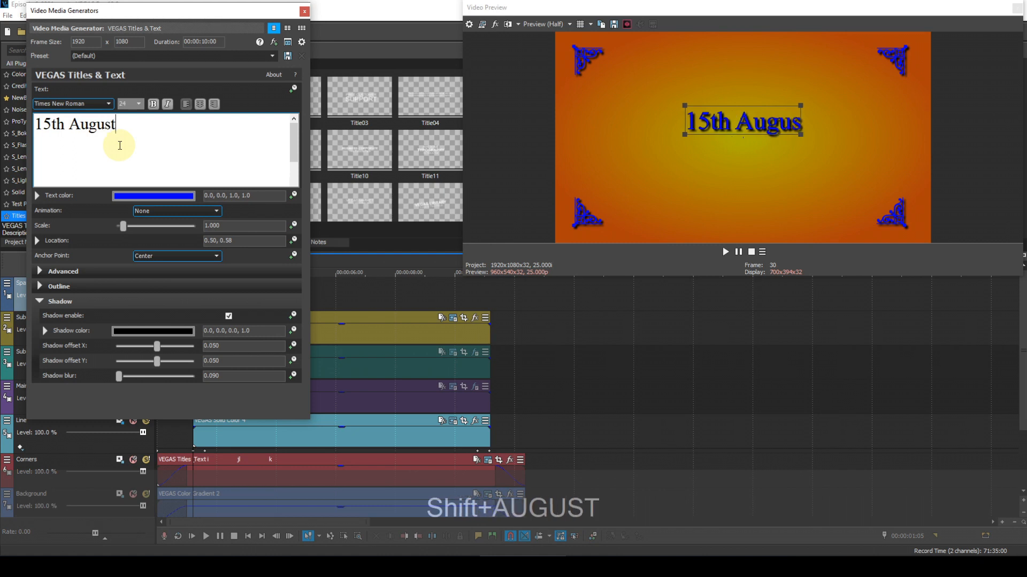
pyautogui.write('2019')
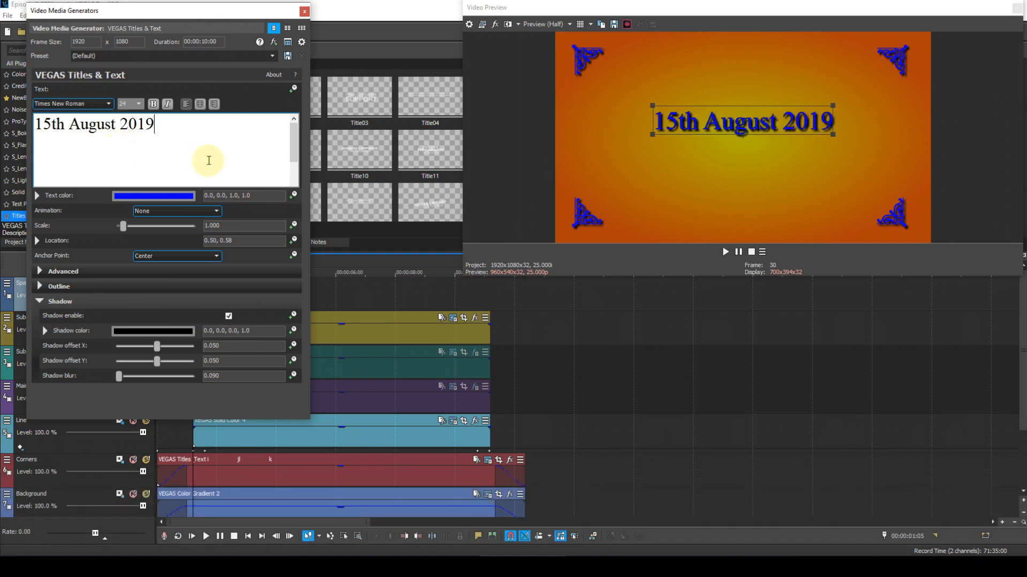
# Set the font size of the whole date text to 20.
pyautogui.doubleClick(141, 124)
pyautogui.moveTo(154, 125); pyautogui.dragTo(34, 125)
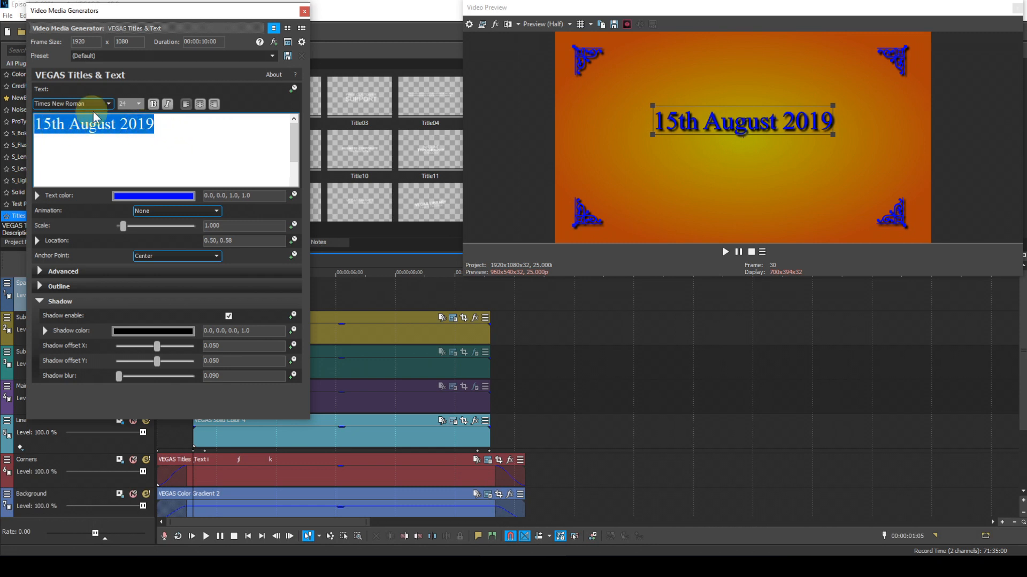
pyautogui.click(139, 104)
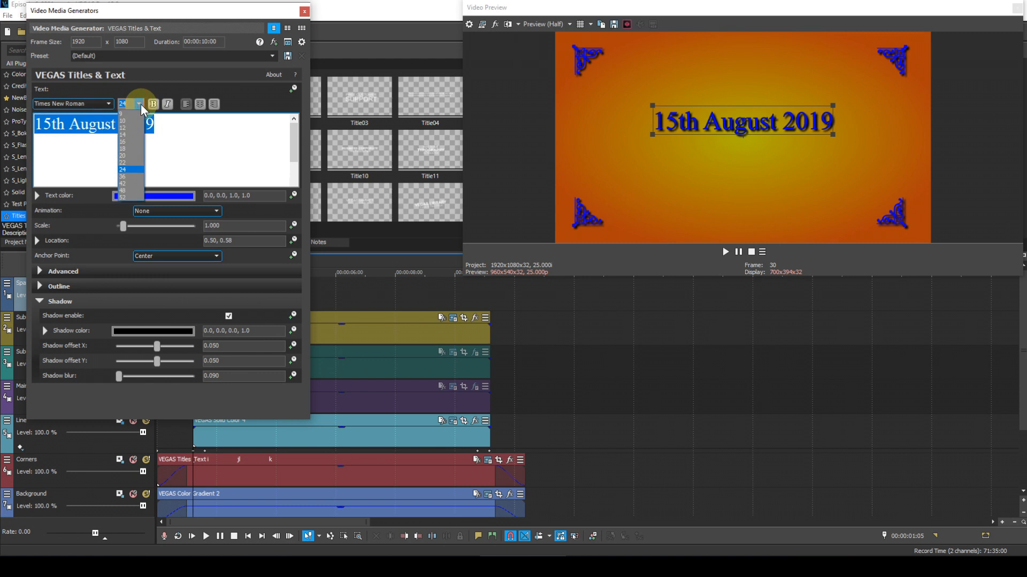
pyautogui.click(130, 156)
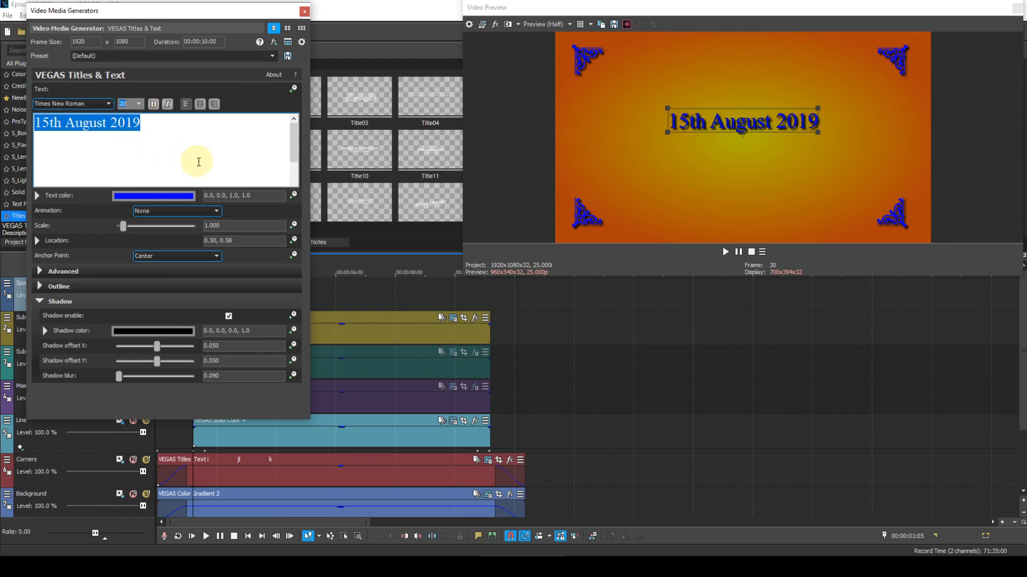
# Enable location animation for the date title and add a keyframe at 00:00:05:04.
pyautogui.click(293, 240)
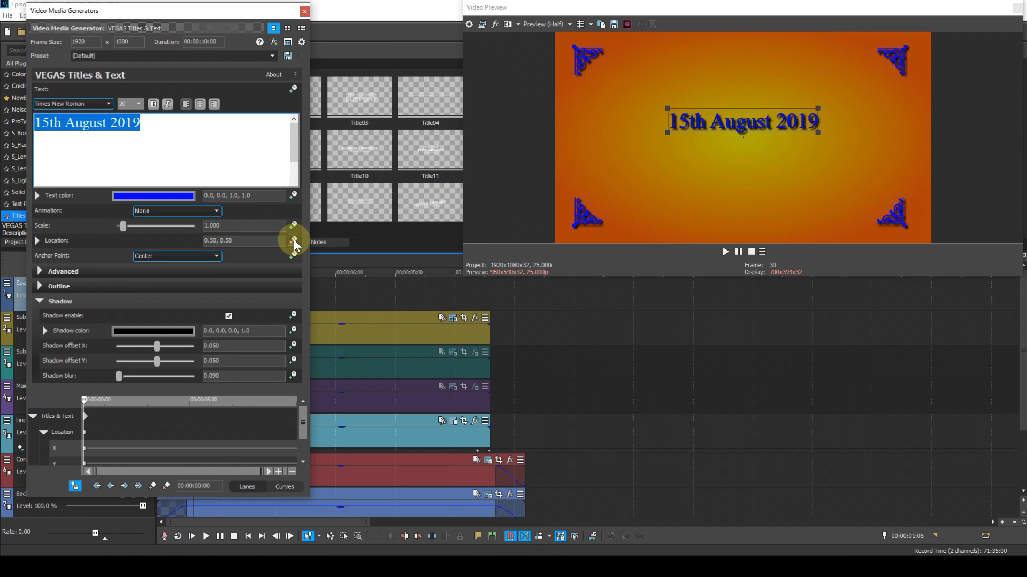
pyautogui.doubleClick(205, 485)
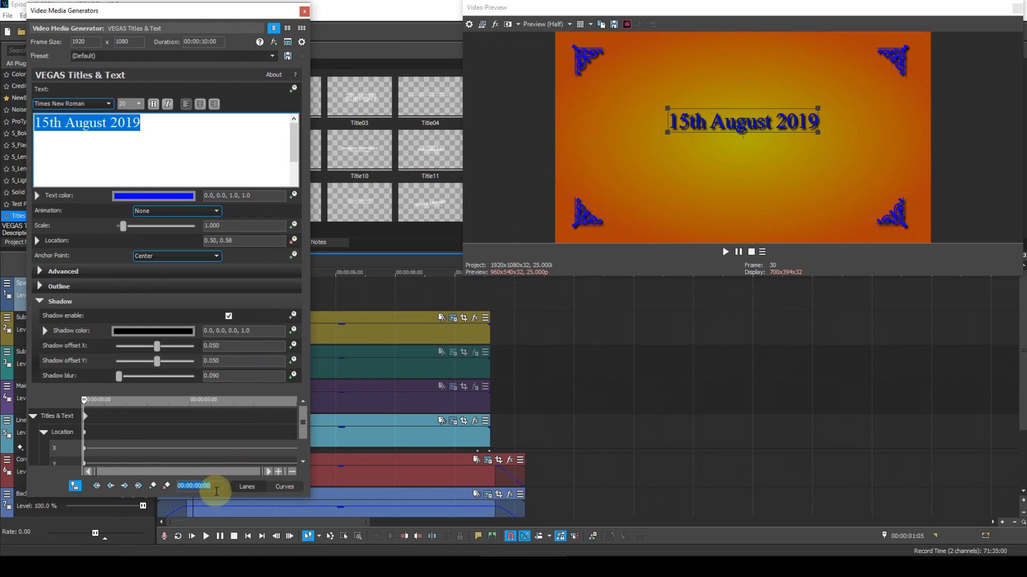
pyautogui.write('0504')
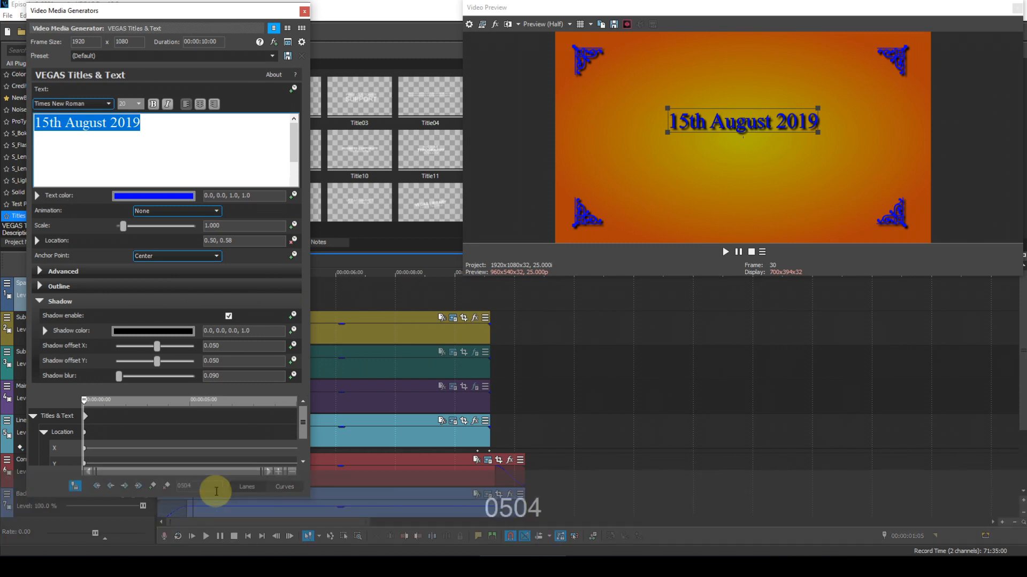
pyautogui.press('Return')
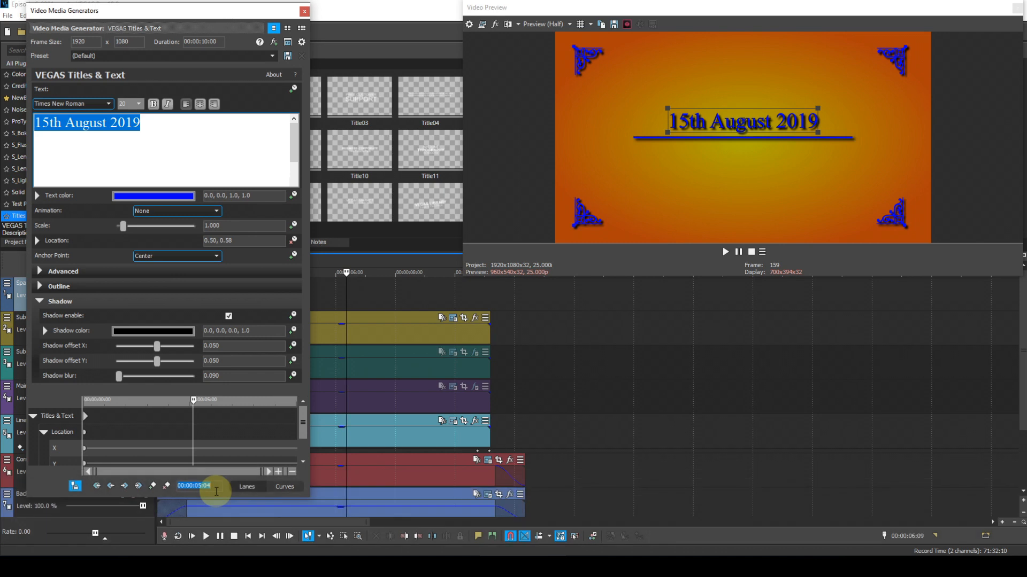
pyautogui.click(153, 488)
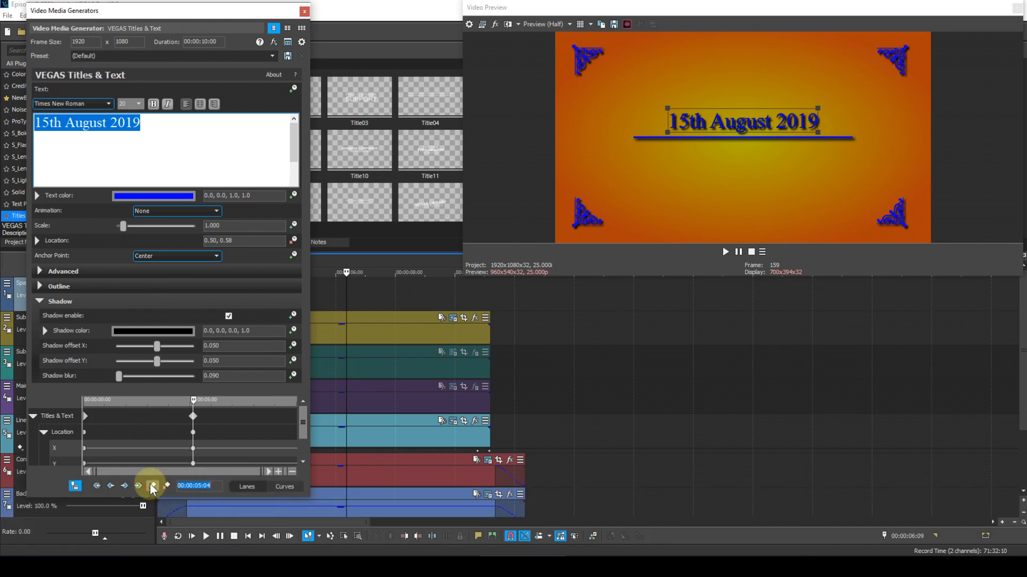
# Add a keyframe to the date title's animation at 00:00:05:17, thirteen frames after the 00:00:05:04 keyframe.
pyautogui.click(66, 415)
pyautogui.press('Right')
pyautogui.press('Right')
pyautogui.press('Right')
pyautogui.press('Right')
pyautogui.press('Right')
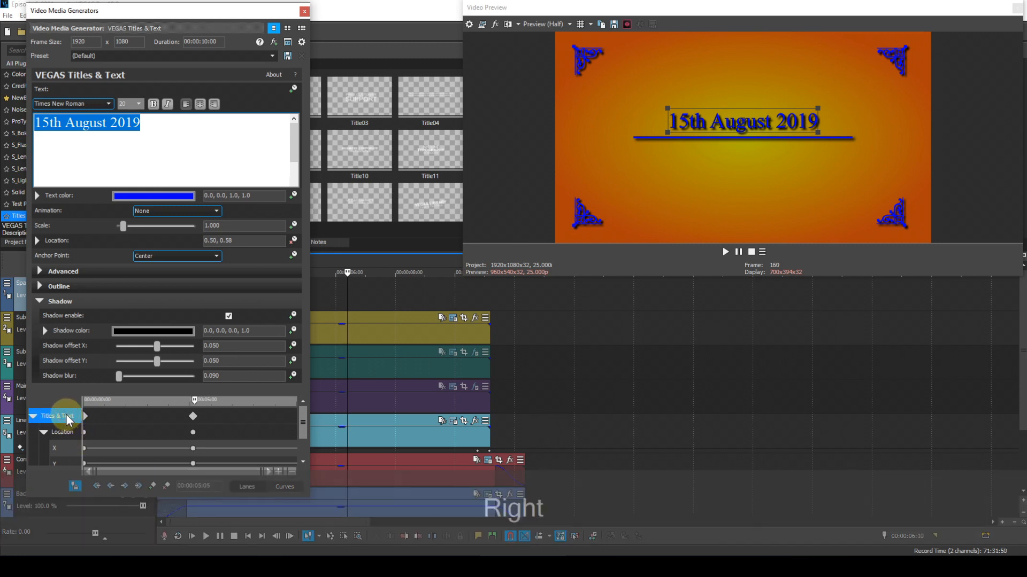
pyautogui.press('Right')
pyautogui.press('Right')
pyautogui.press('Right')
pyautogui.press('Right')
pyautogui.press('Right')
pyautogui.press('Right')
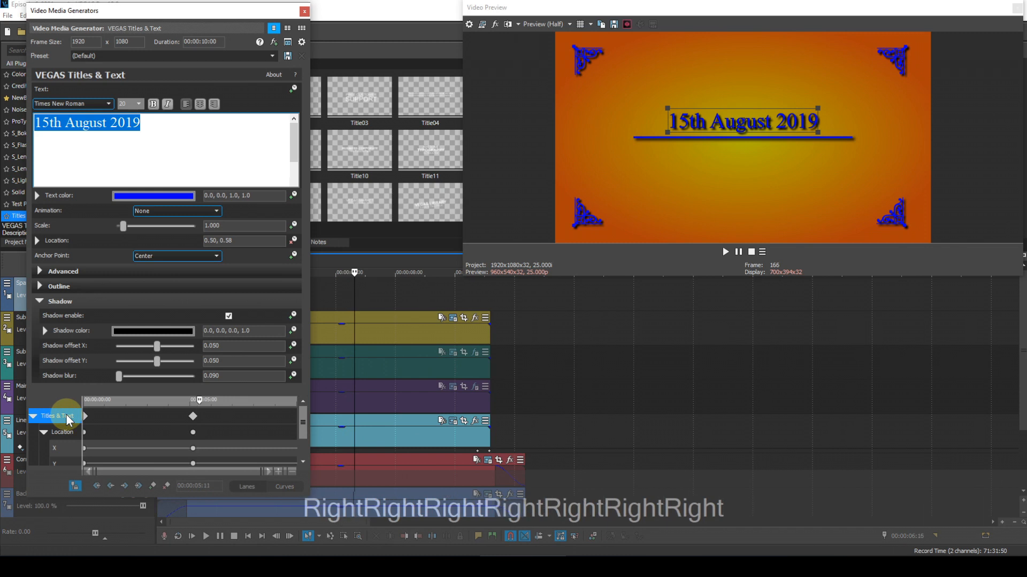
pyautogui.press('Right')
pyautogui.press('Right')
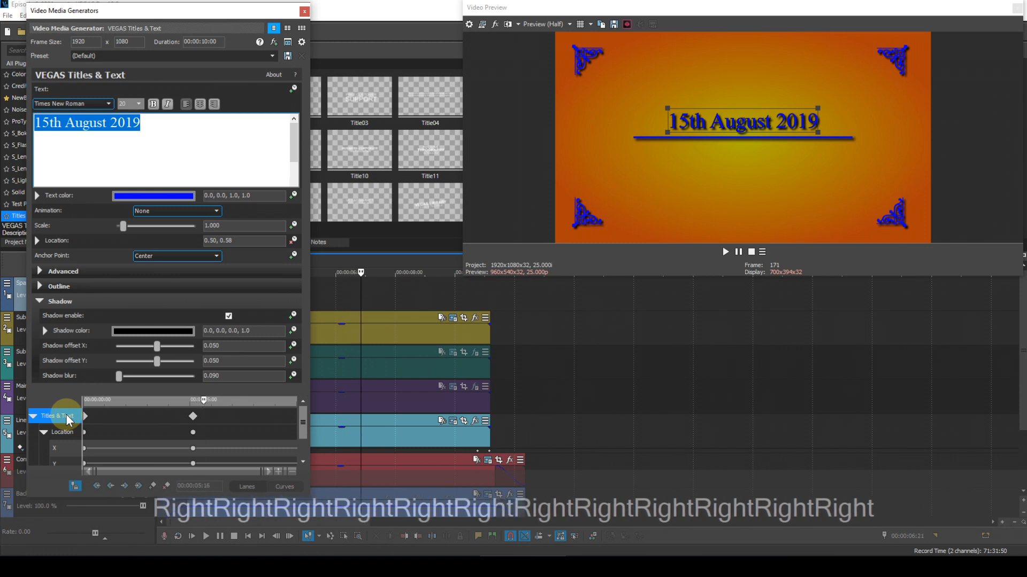
pyautogui.click(153, 486)
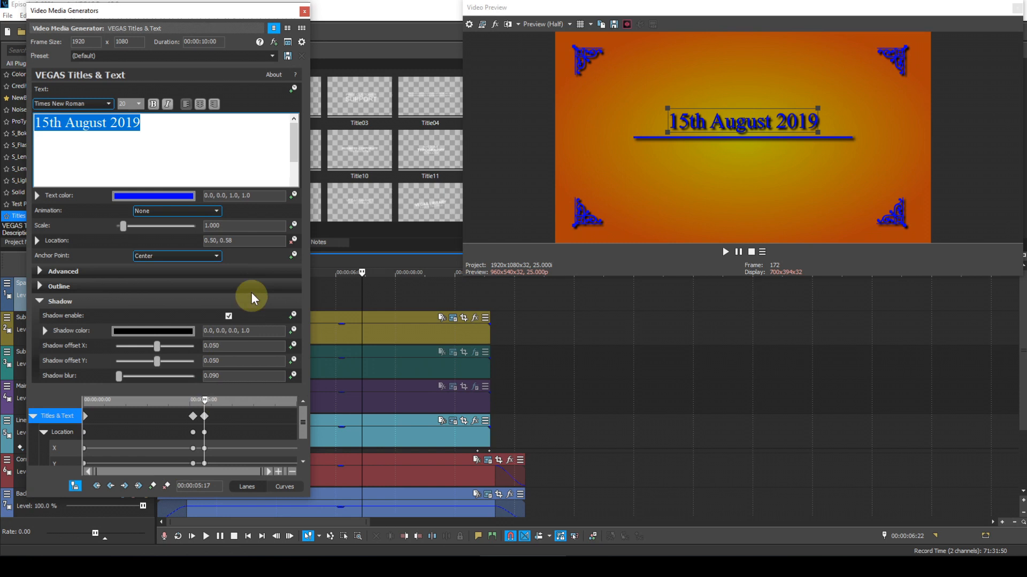
# Set the date title's location at the 00:00:05:17 keyframe to 0.50, 0.44, below the line.
pyautogui.click(243, 239)
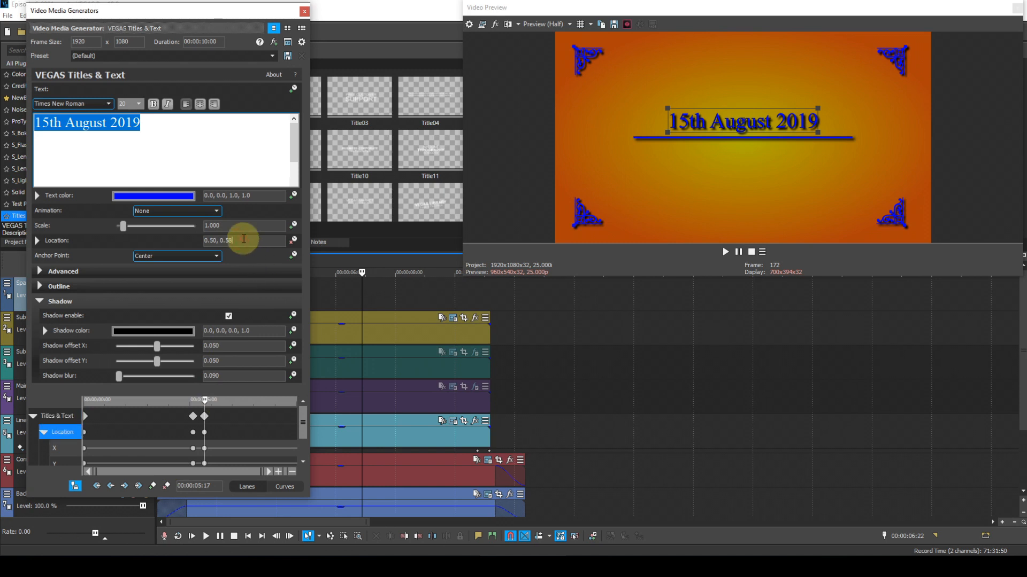
pyautogui.press('BackSpace')
pyautogui.press('BackSpace')
pyautogui.write('44')
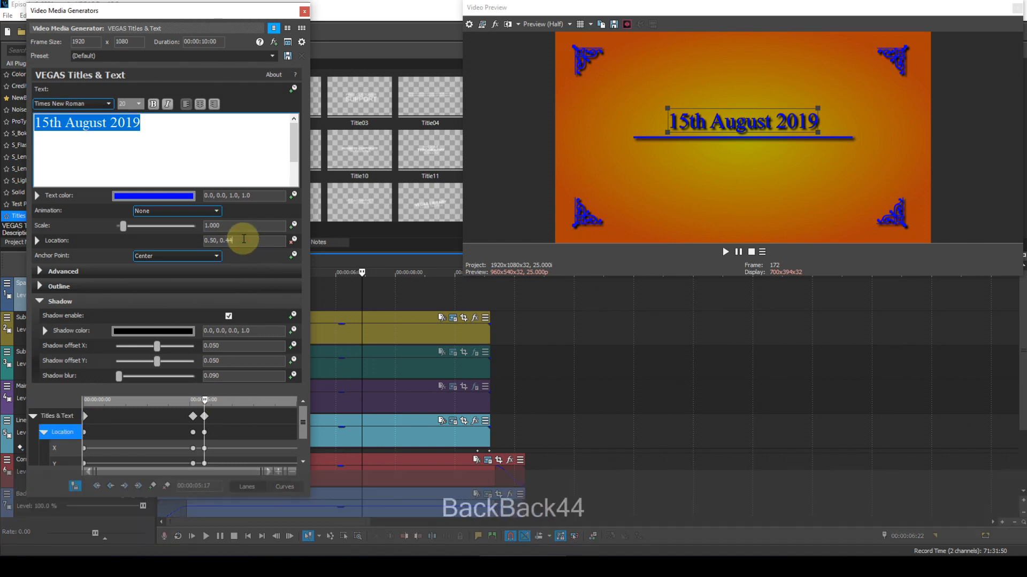
pyautogui.press('Return')
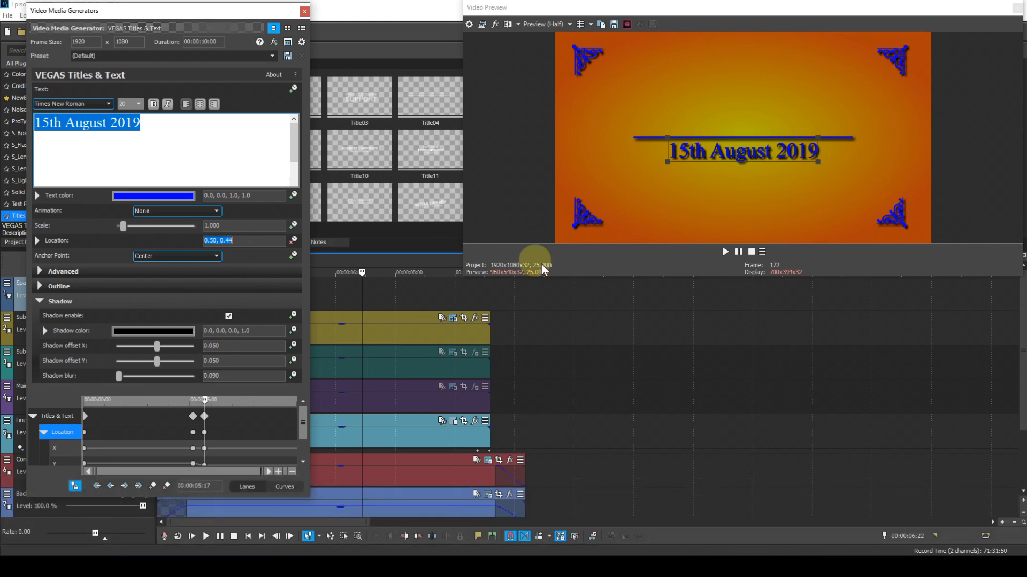
# Add a keyframe to the date title's animation at 00:00:08:08.
pyautogui.click(492, 290)
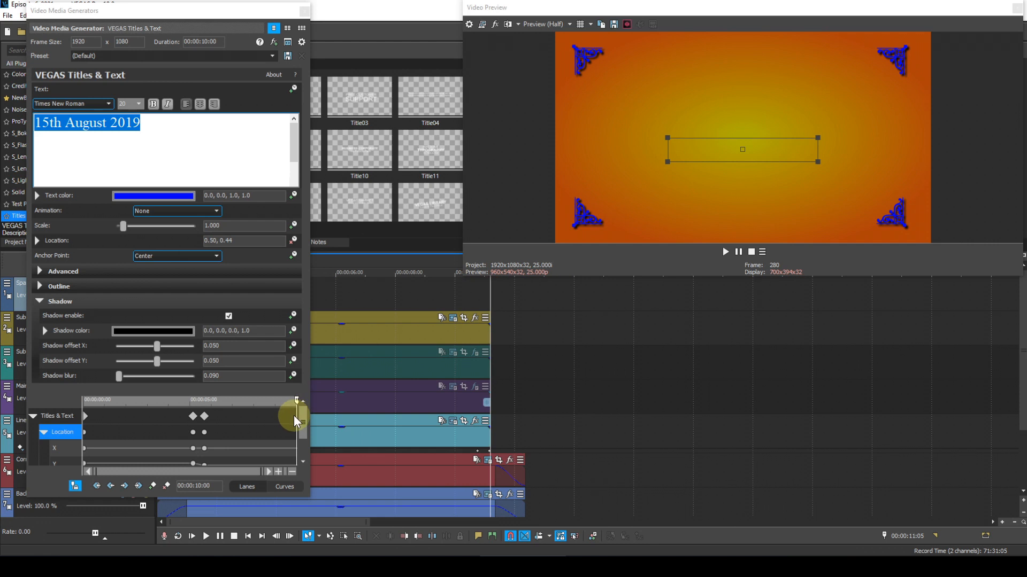
pyautogui.click(202, 487)
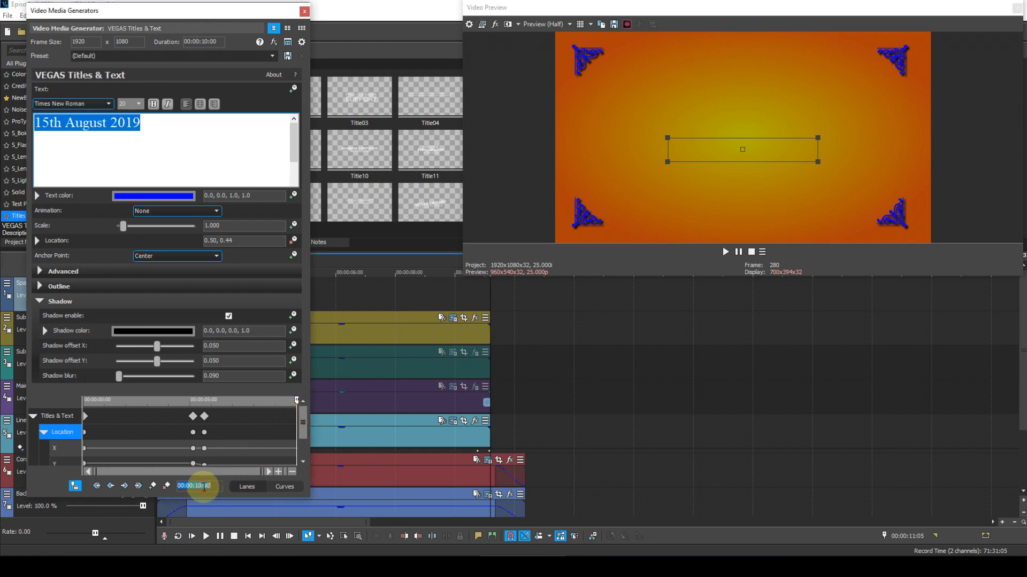
pyautogui.write('00')
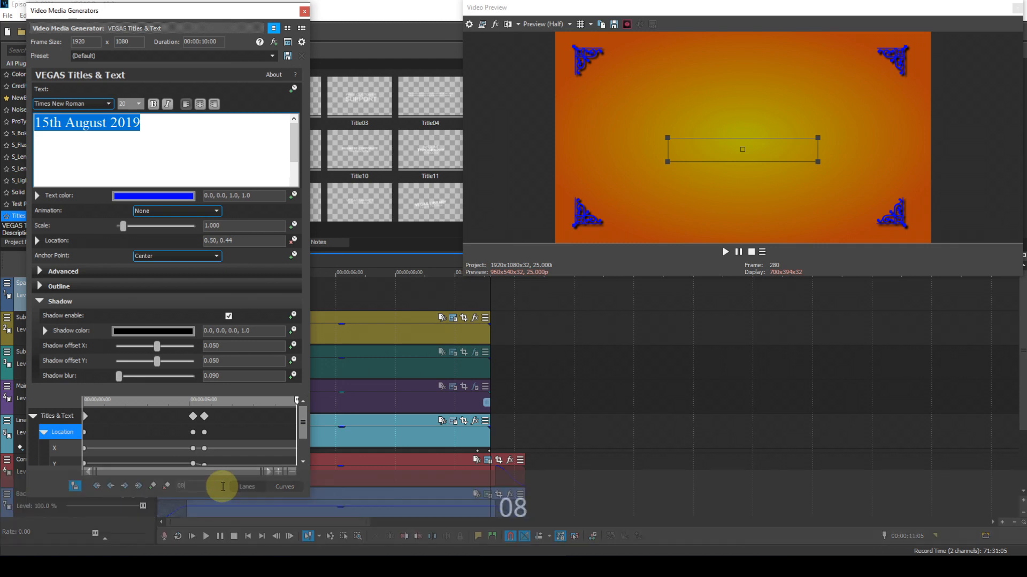
pyautogui.press('Return')
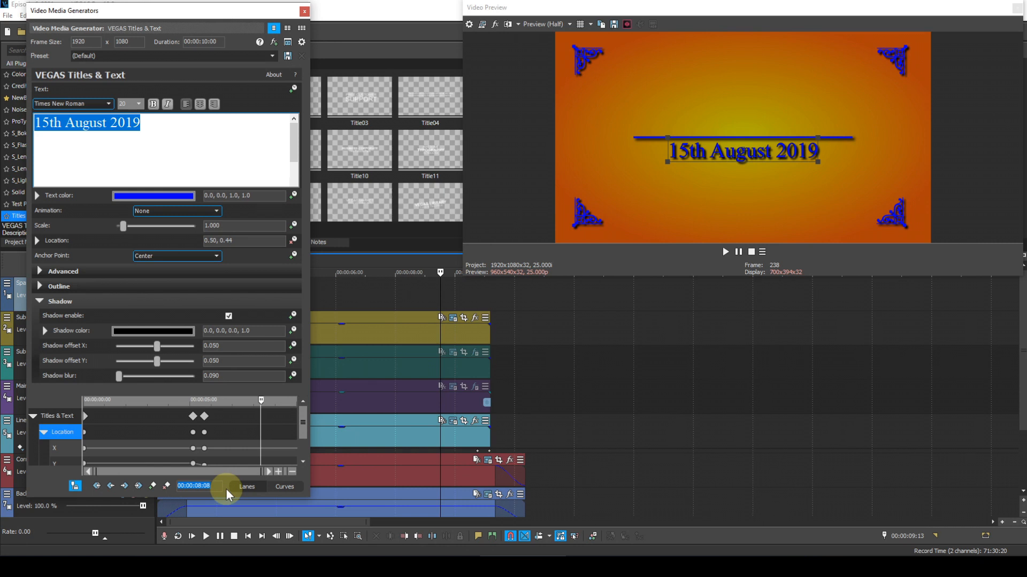
pyautogui.click(153, 486)
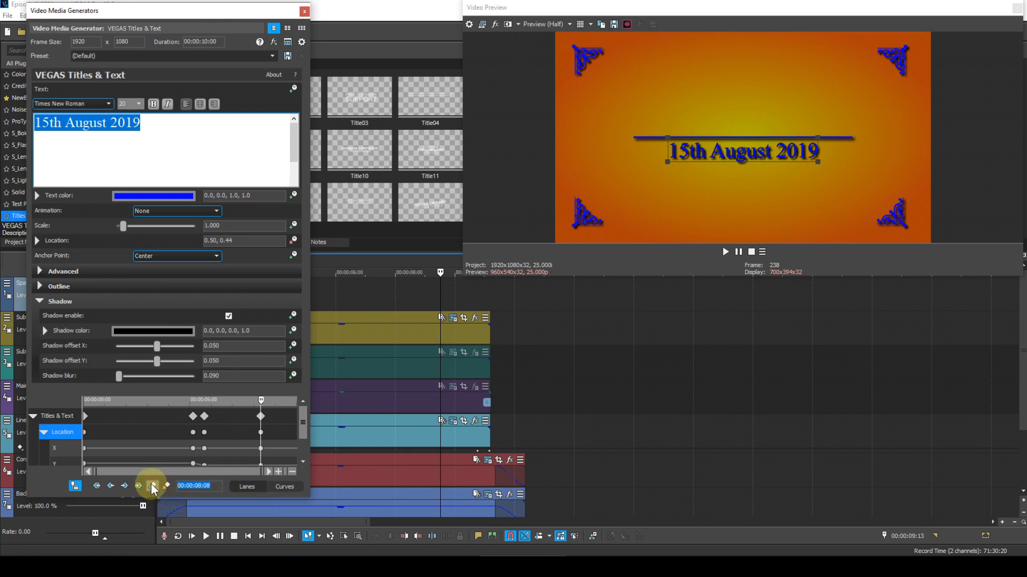
# Copy the date title's 00:00:05:04 keyframe and paste it onto the 00:00:08:08 keyframe.
pyautogui.click(111, 485)
pyautogui.click(112, 486)
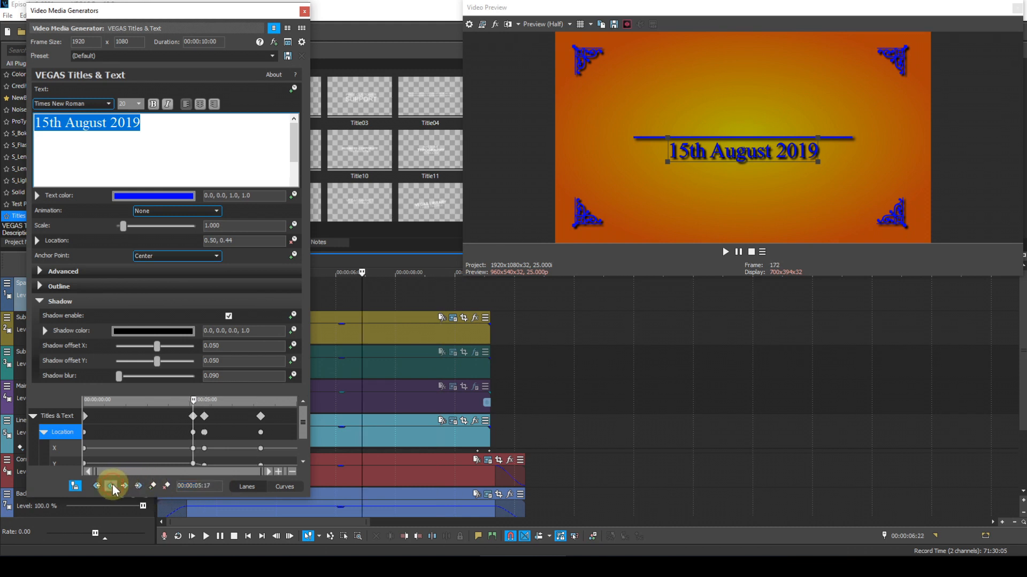
pyautogui.click(197, 427)
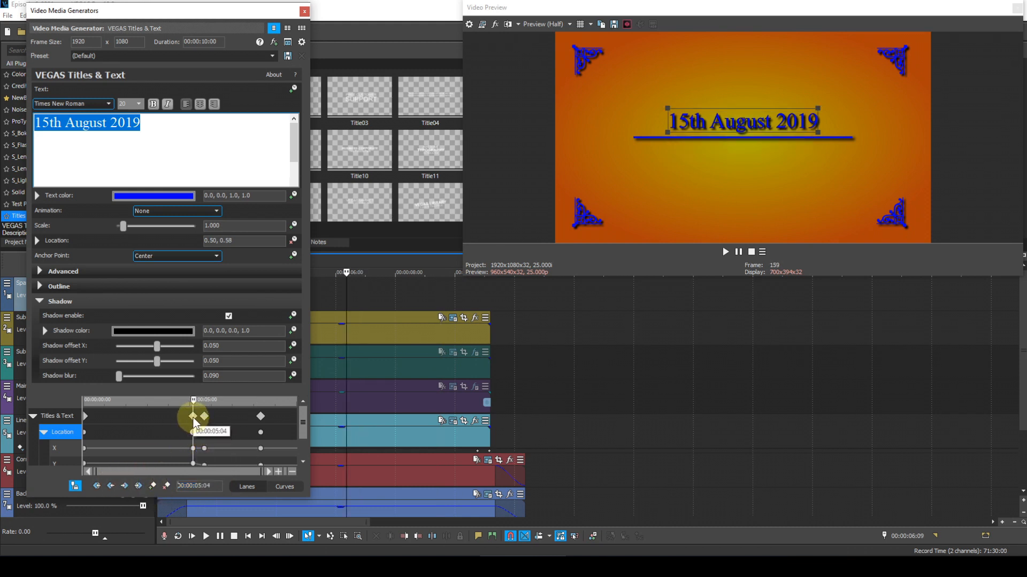
pyautogui.rightClick(194, 420)
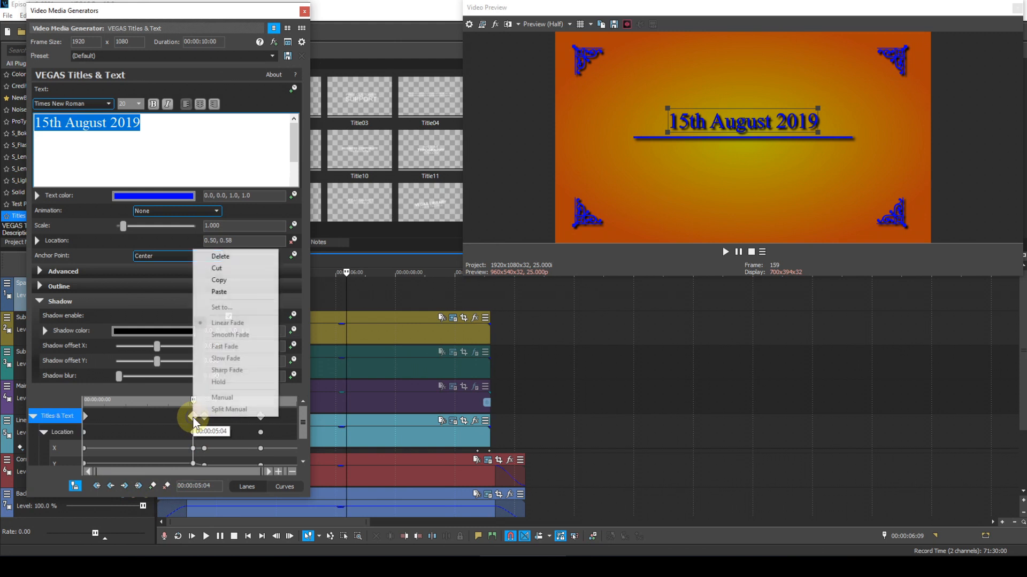
pyautogui.click(222, 279)
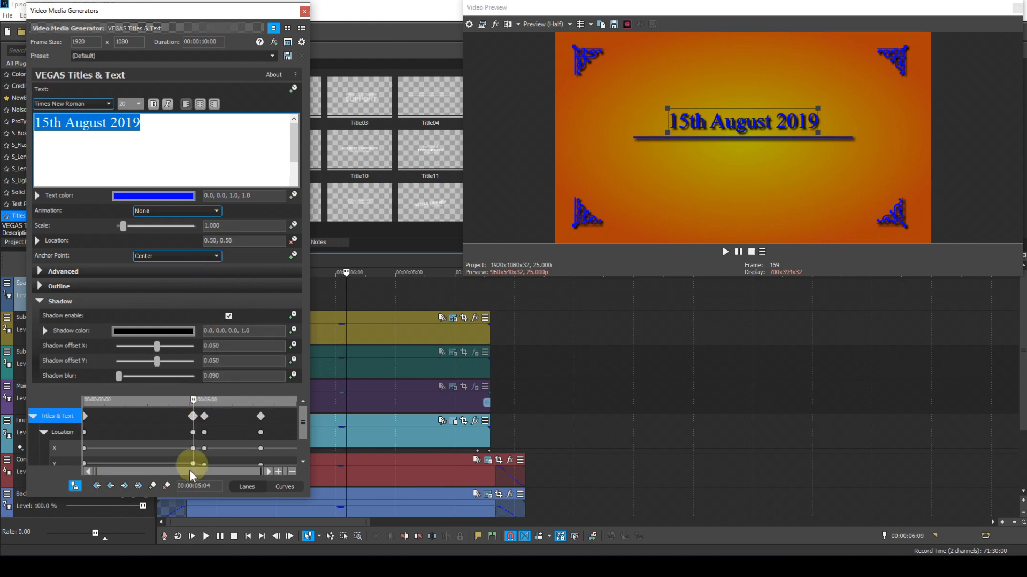
pyautogui.click(124, 486)
pyautogui.click(124, 486)
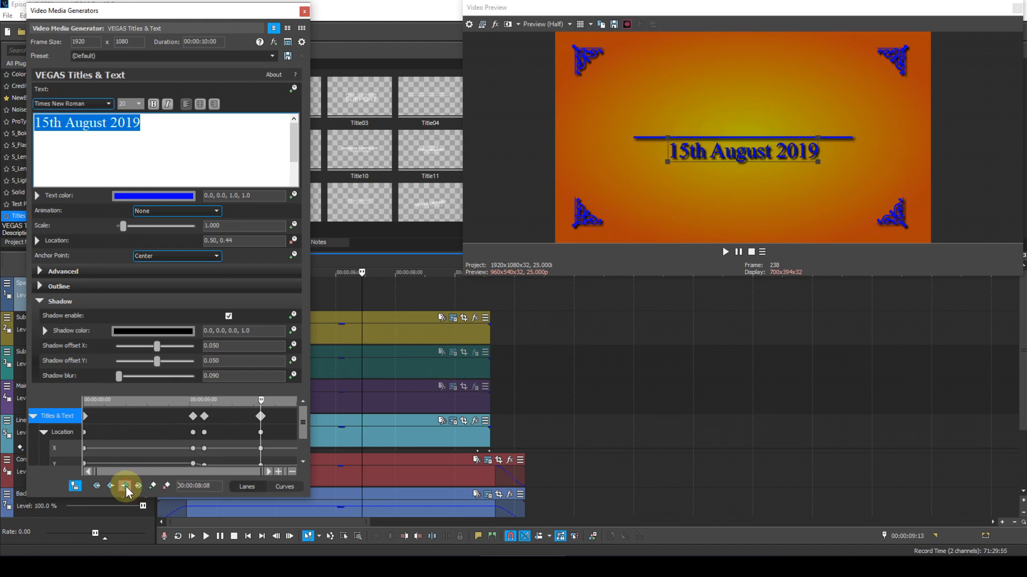
pyautogui.rightClick(262, 417)
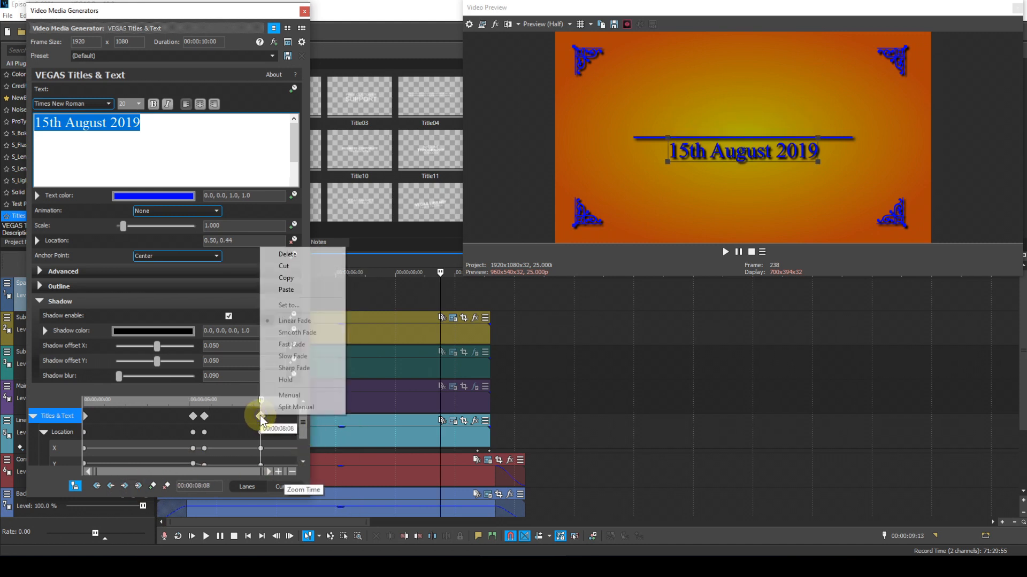
pyautogui.click(296, 291)
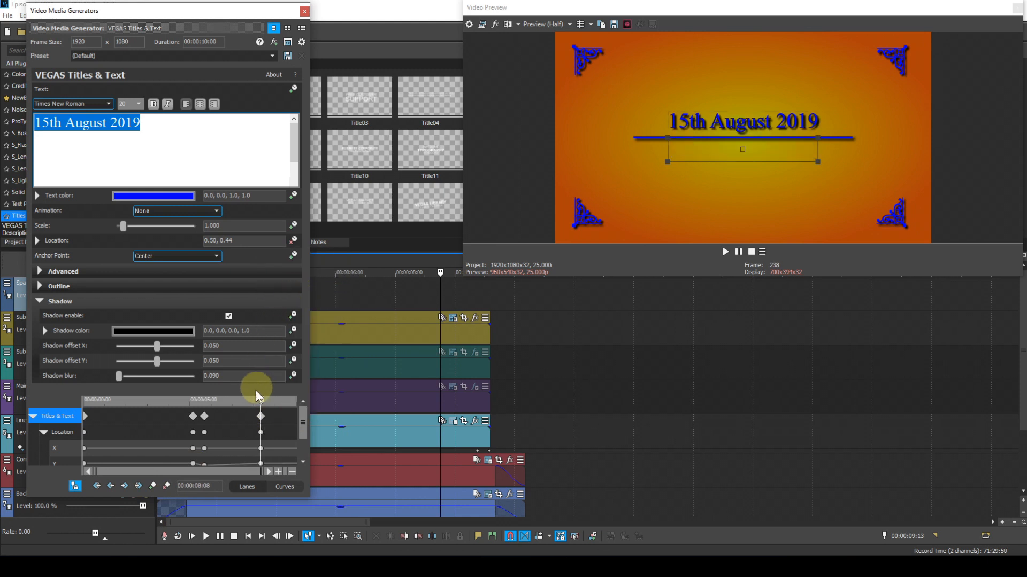
# Add a keyframe to the date title's animation at 00:00:07:19, ahead of the final keyframe.
pyautogui.click(50, 405)
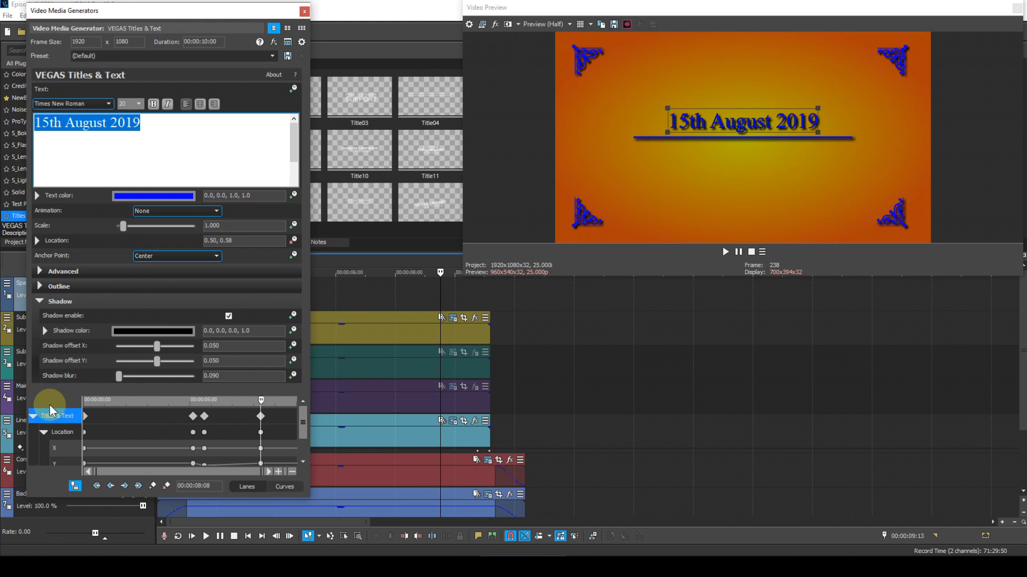
pyautogui.press('Left')
pyautogui.press('Left')
pyautogui.press('Left')
pyautogui.press('Left')
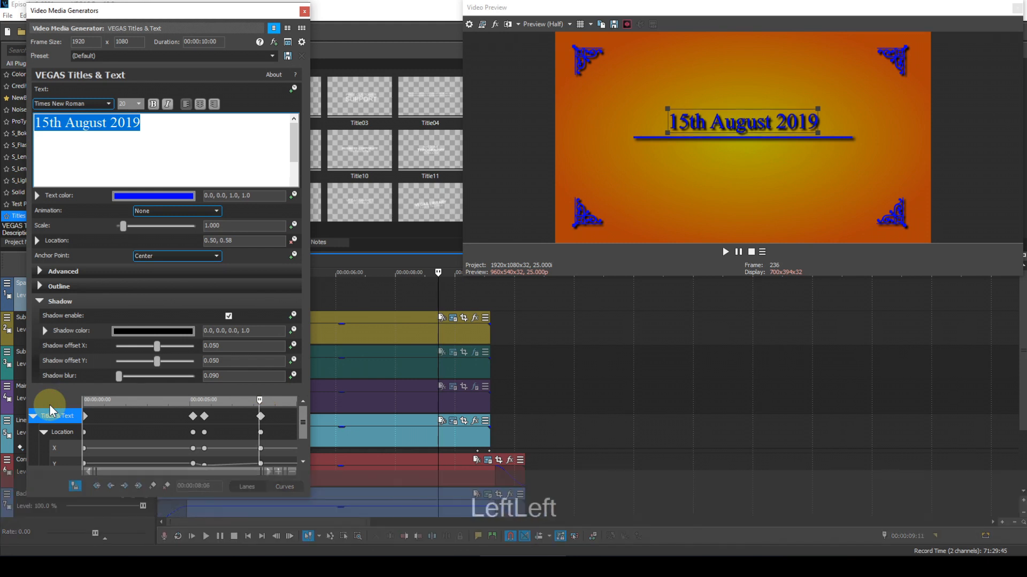
pyautogui.press('Left')
pyautogui.press('Left')
pyautogui.press('Left')
pyautogui.press('Left')
pyautogui.press('Left')
pyautogui.press('Left')
pyautogui.press('Left')
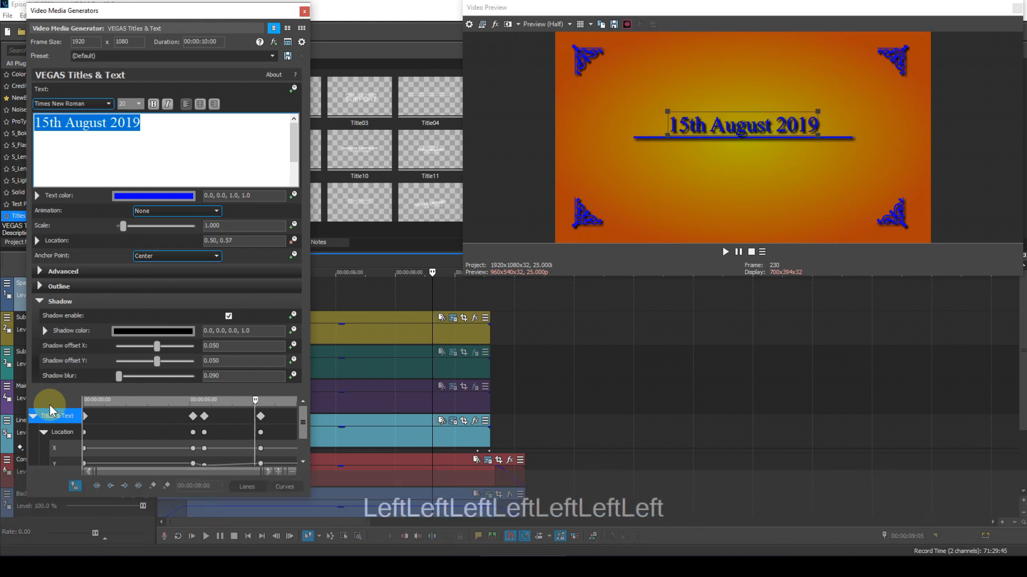
pyautogui.press('Left')
pyautogui.press('Left')
pyautogui.press('Left')
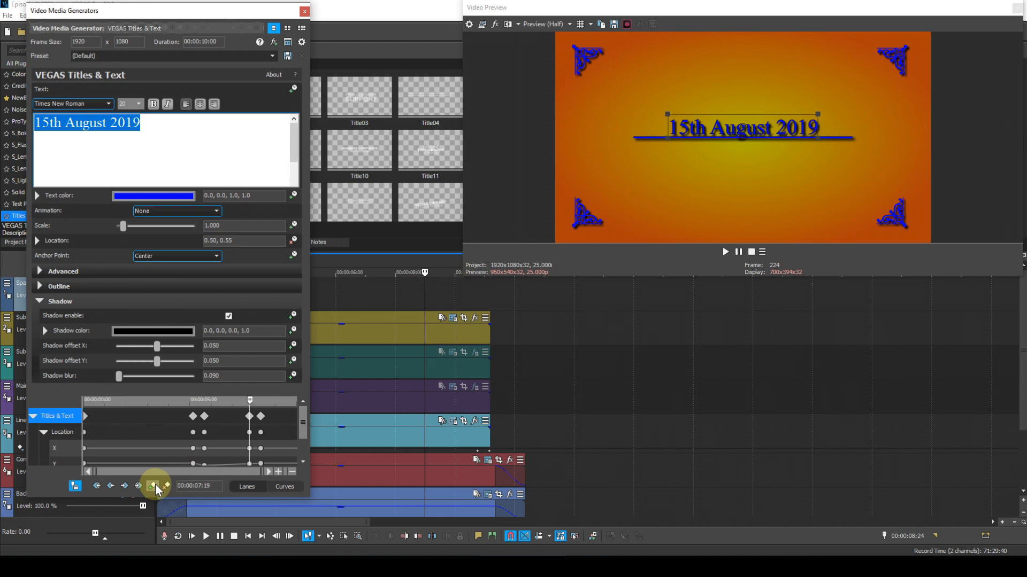
# Copy the date title's 00:00:05:17 keyframe and paste it onto the 00:00:07:19 keyframe.
pyautogui.click(111, 486)
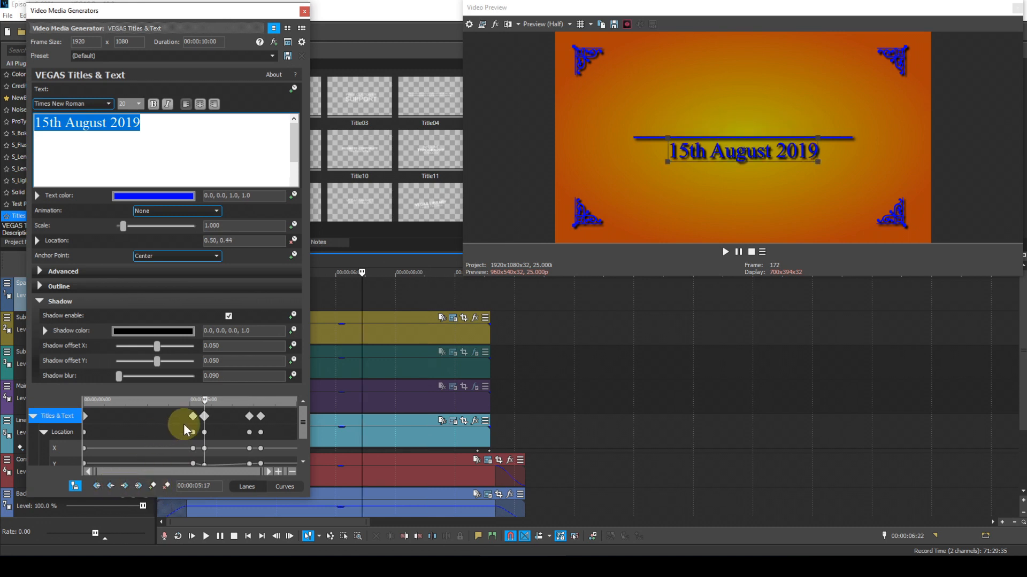
pyautogui.rightClick(203, 416)
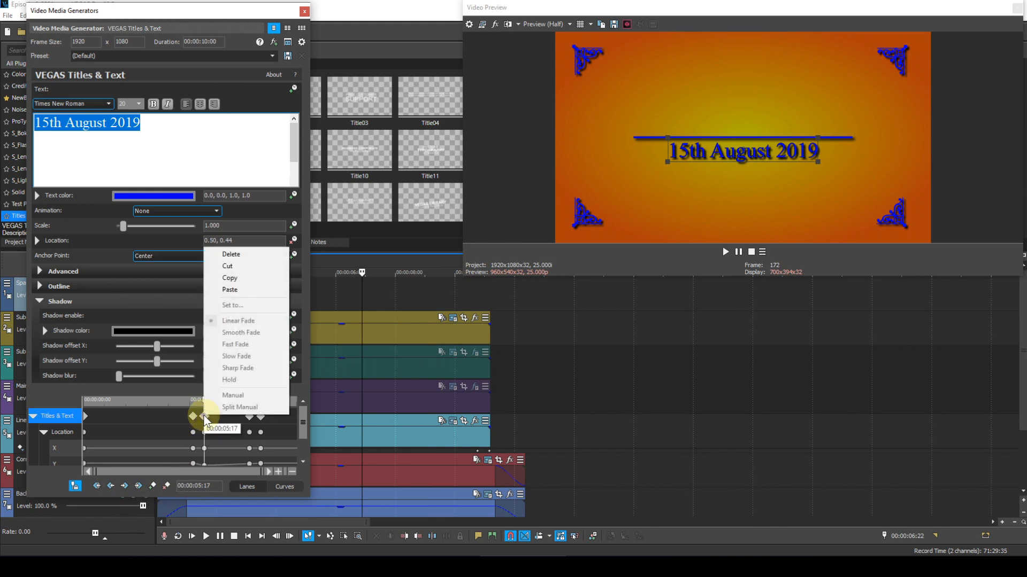
pyautogui.click(230, 277)
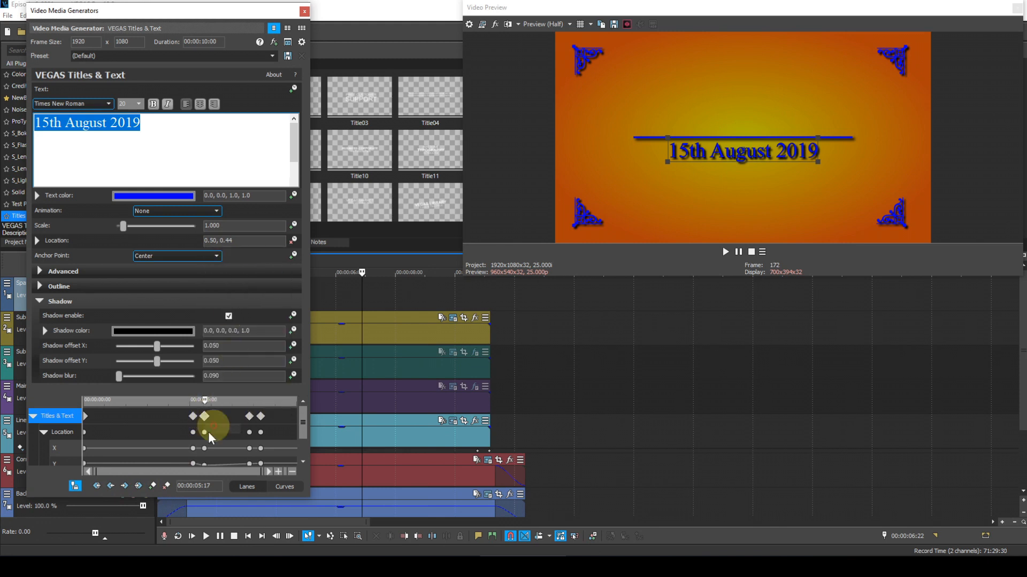
pyautogui.click(138, 485)
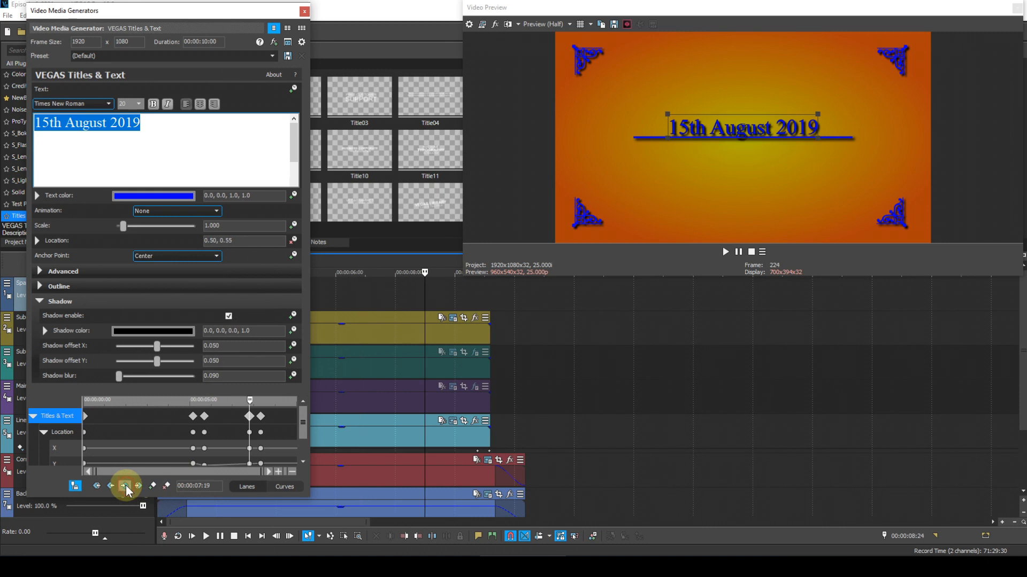
pyautogui.rightClick(249, 417)
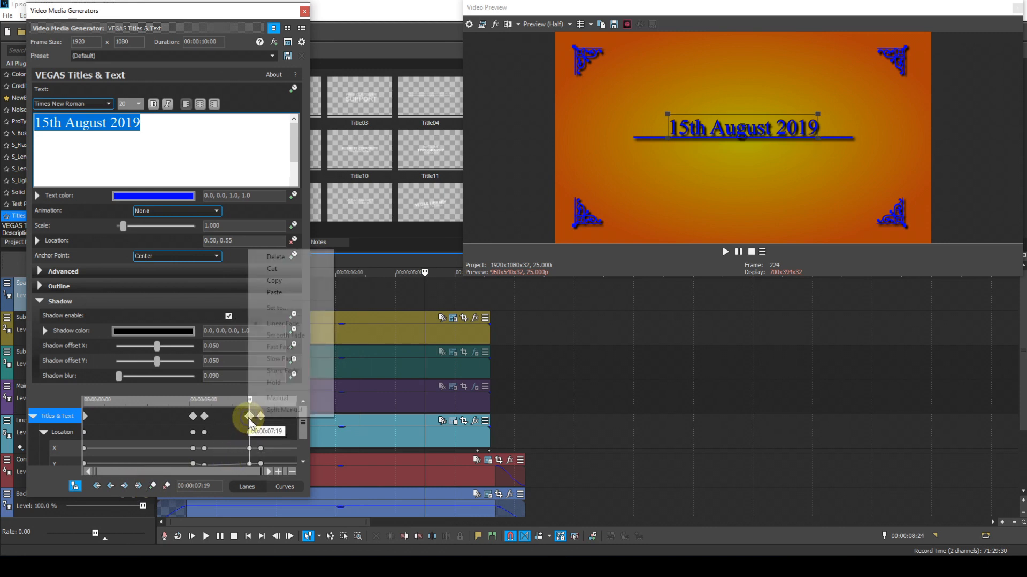
pyautogui.click(284, 294)
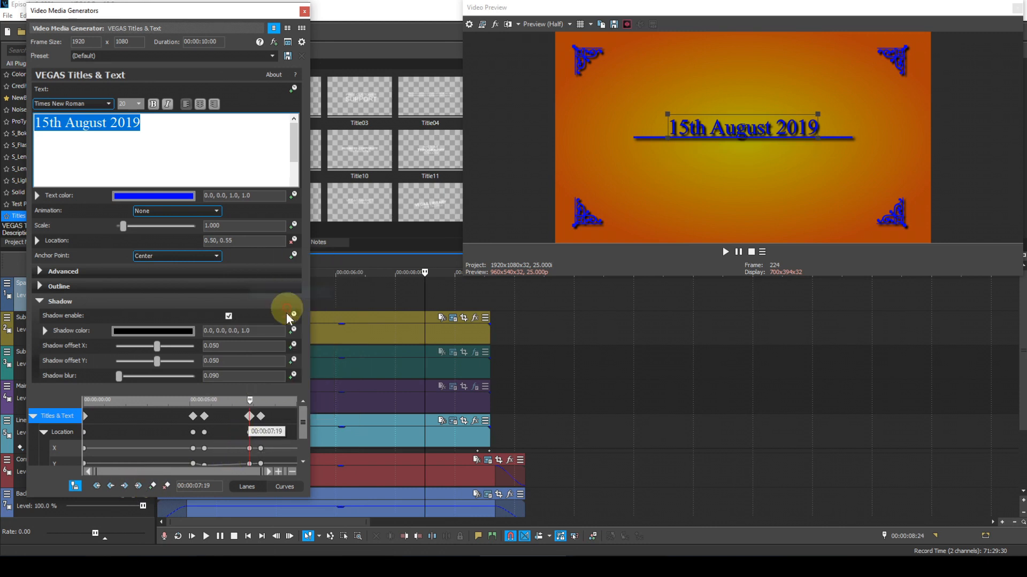
# Set the location Y keyframe at 00:00:05:04 to Fast Fade and close the date title's generator window.
pyautogui.click(111, 487)
pyautogui.click(111, 486)
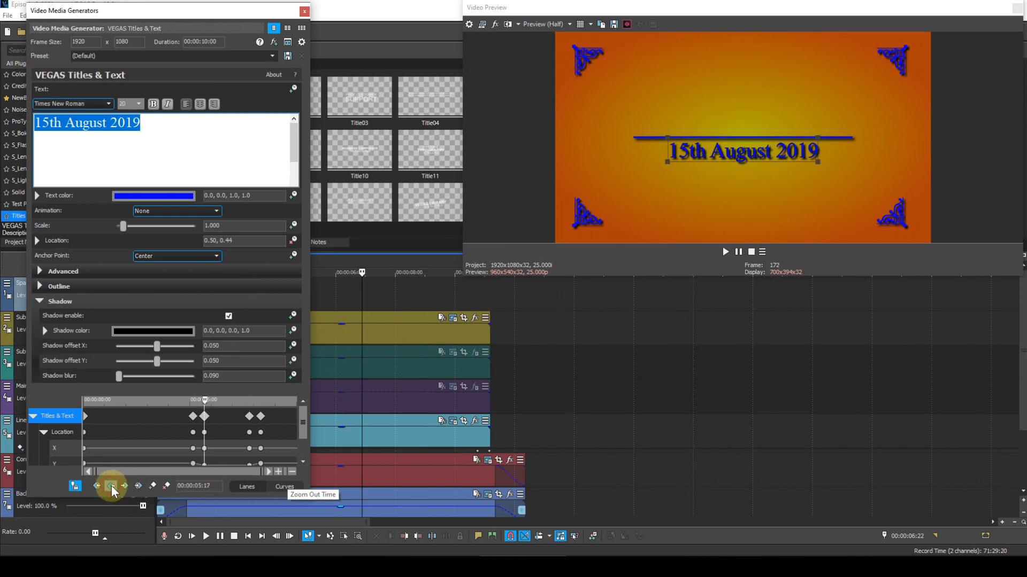
pyautogui.click(280, 473)
pyautogui.click(280, 473)
pyautogui.click(281, 473)
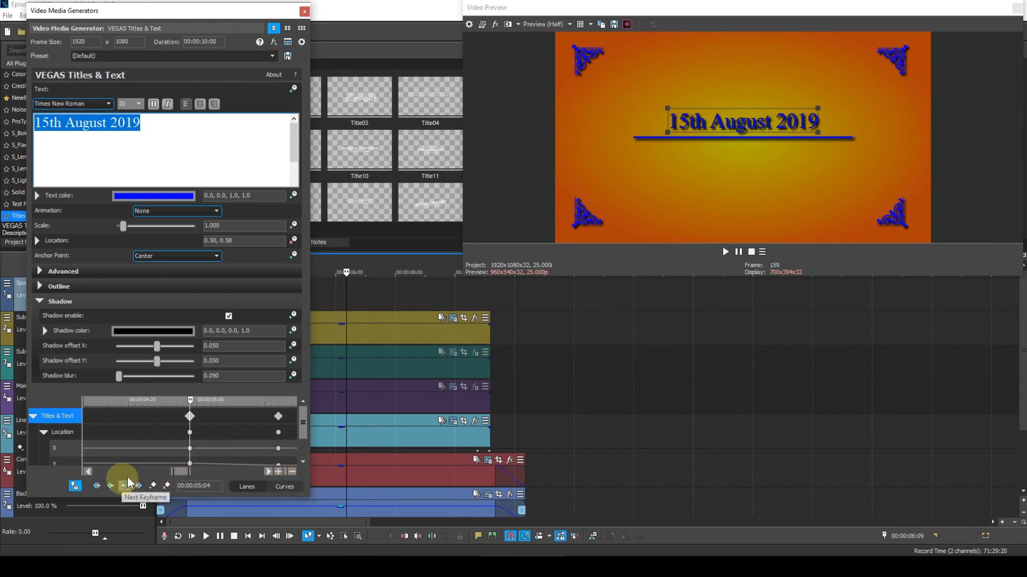
pyautogui.click(190, 464)
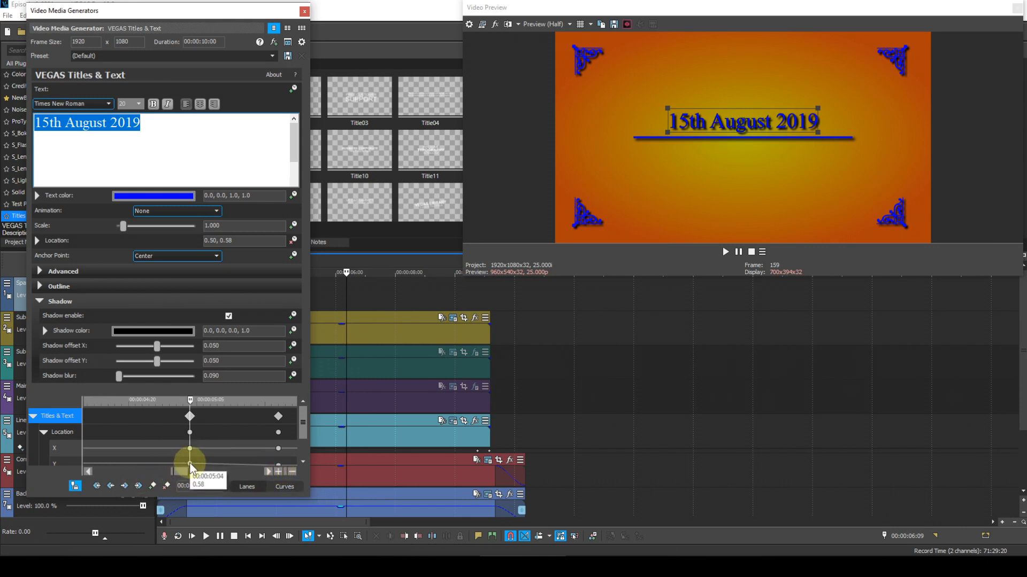
pyautogui.rightClick(189, 464)
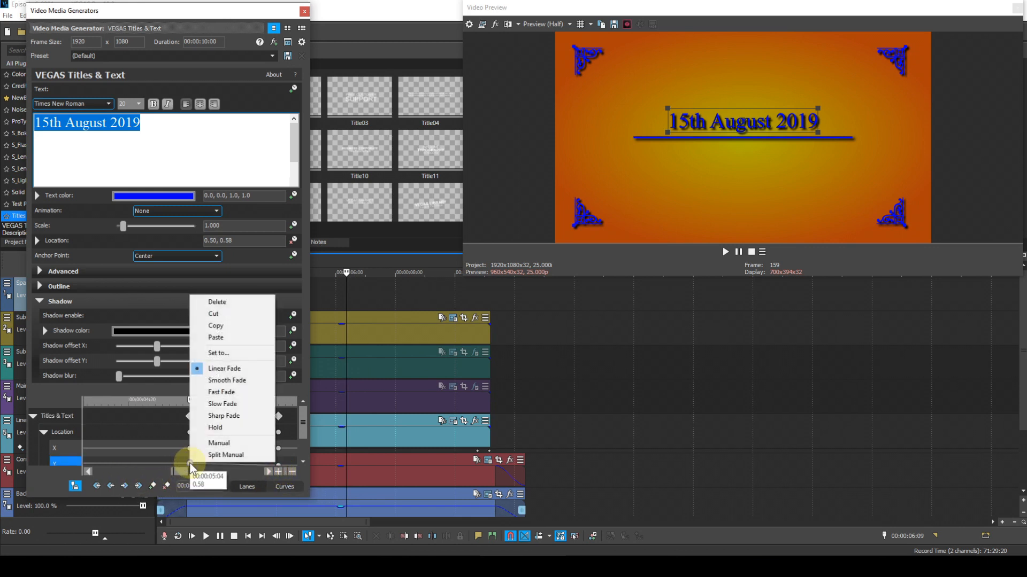
pyautogui.click(202, 393)
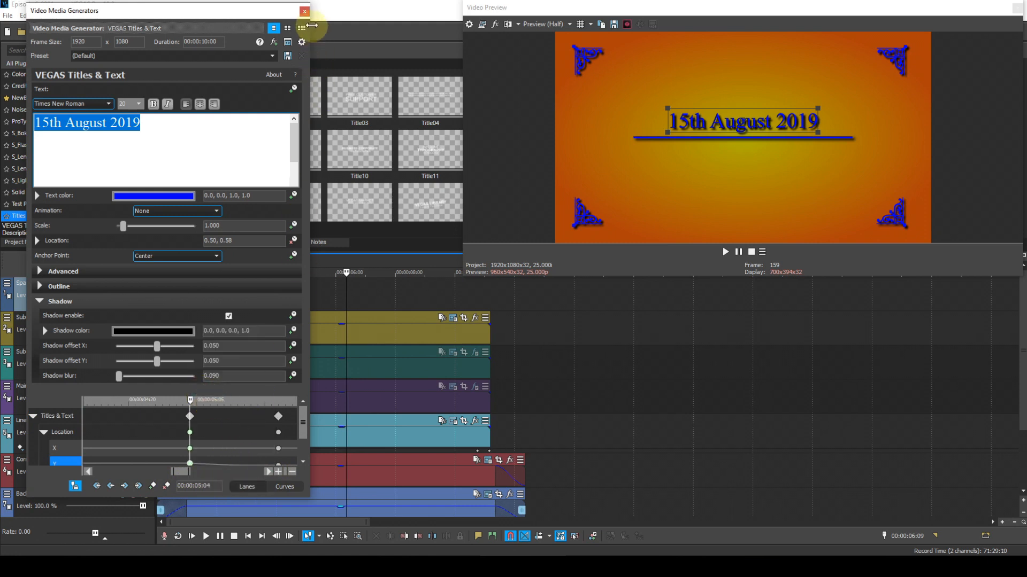
pyautogui.click(304, 10)
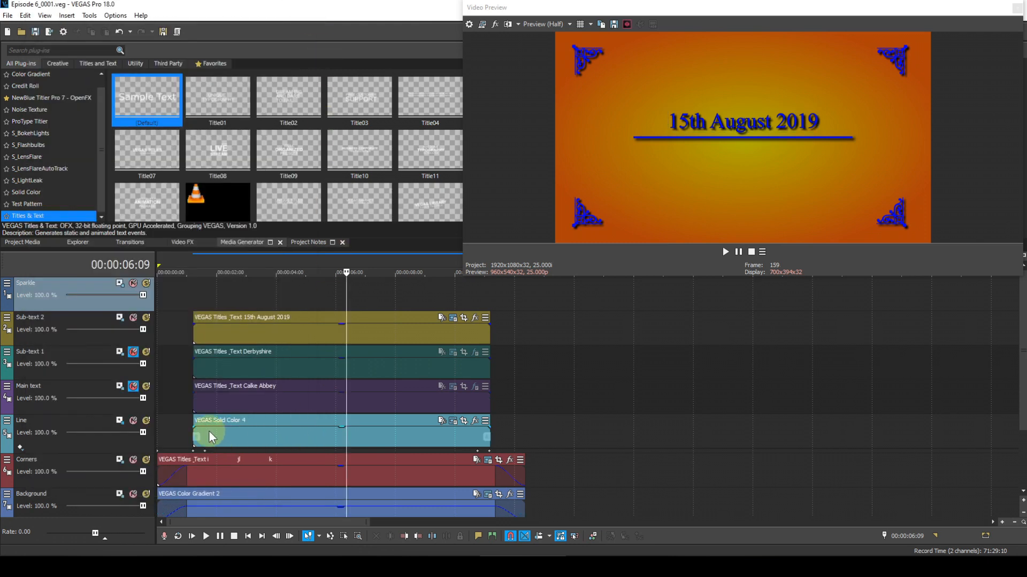
# Play the date title's animation from the start of its event to check the keyframed motion.
pyautogui.click(188, 422)
pyautogui.press('space')
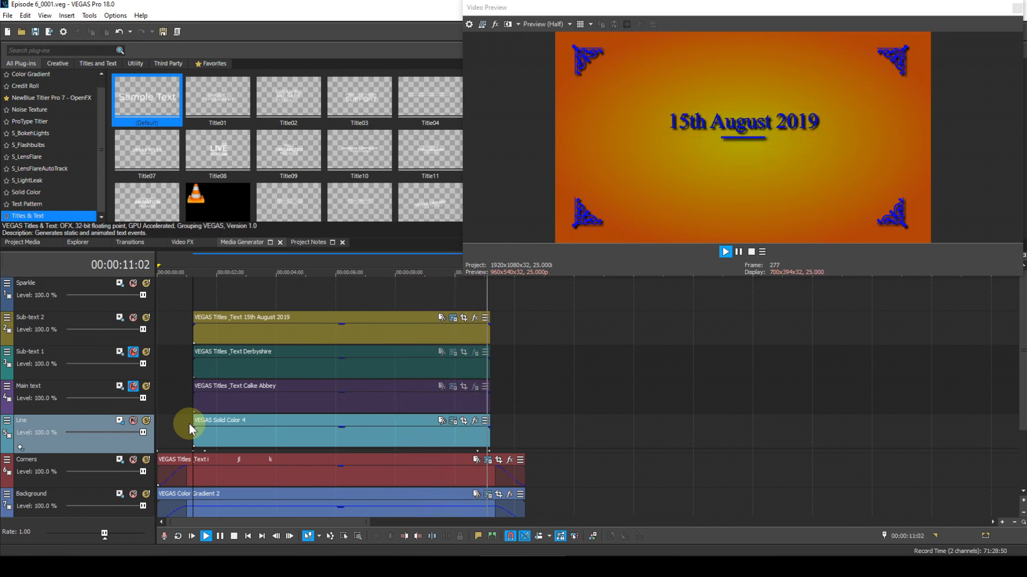
pyautogui.click(233, 537)
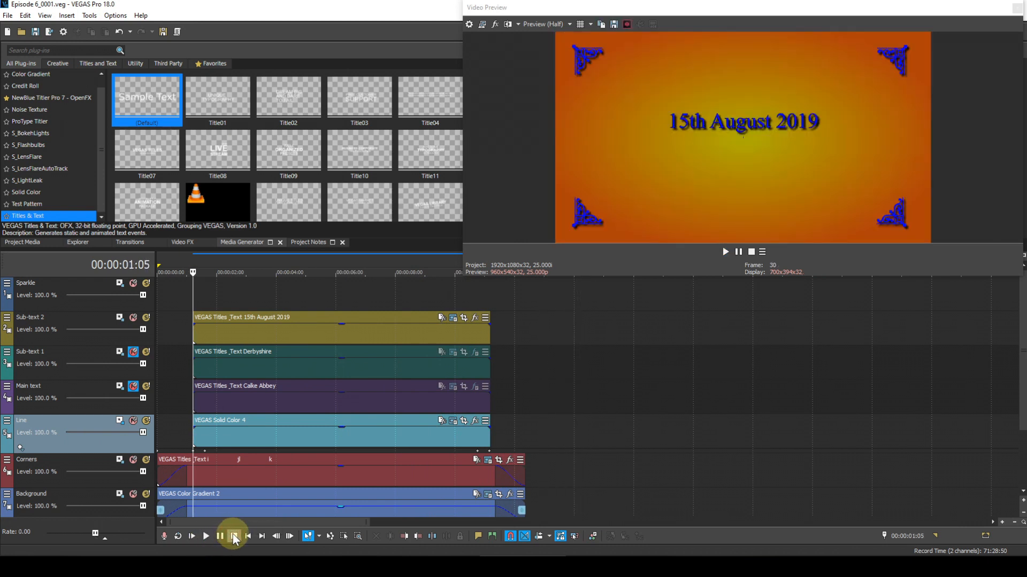
pyautogui.click(452, 470)
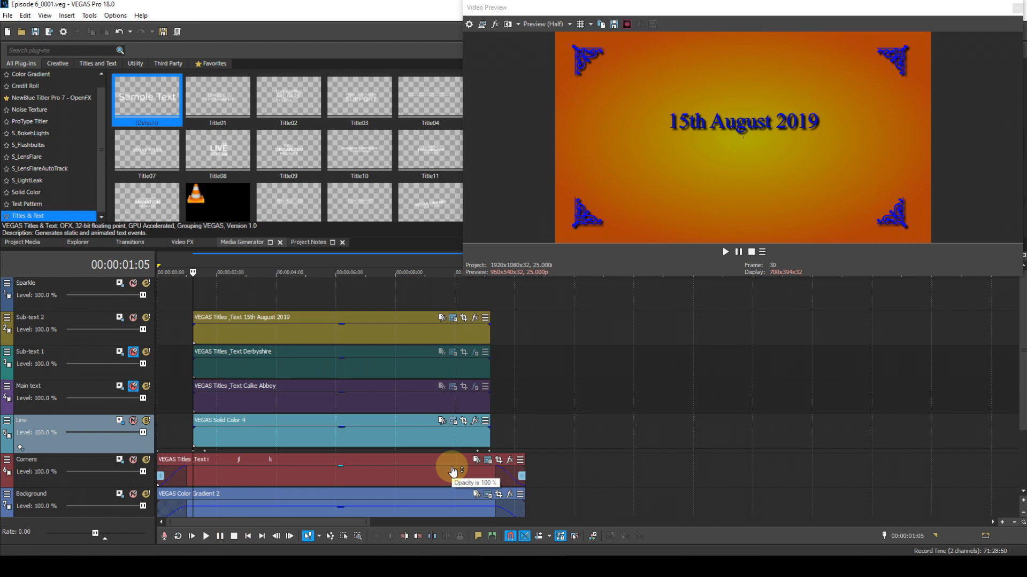
# Add the VEGAS Bézier Masking effect to the 15th August 2019 title event.
pyautogui.click(447, 329)
pyautogui.click(474, 319)
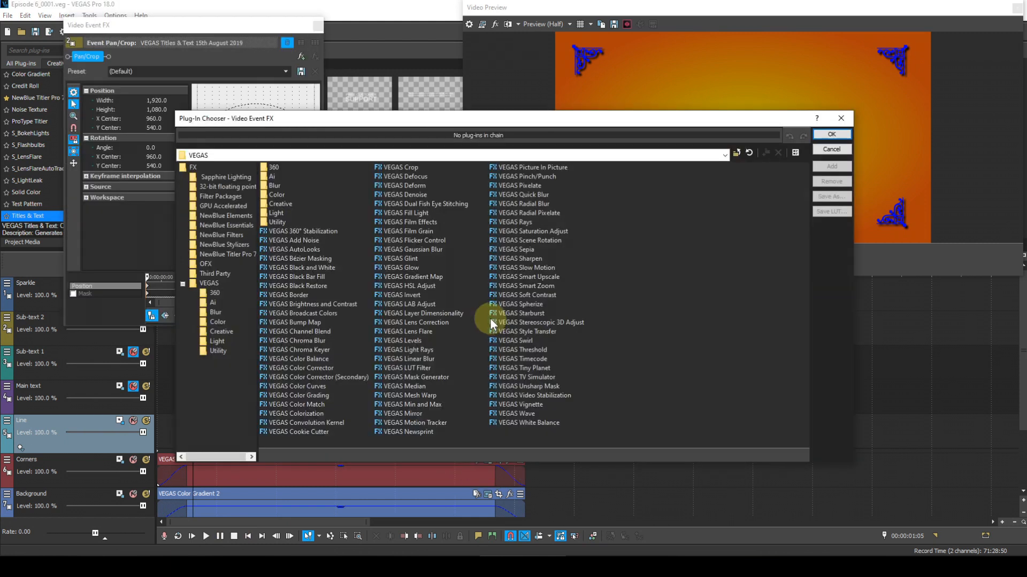
pyautogui.click(297, 261)
pyautogui.click(833, 134)
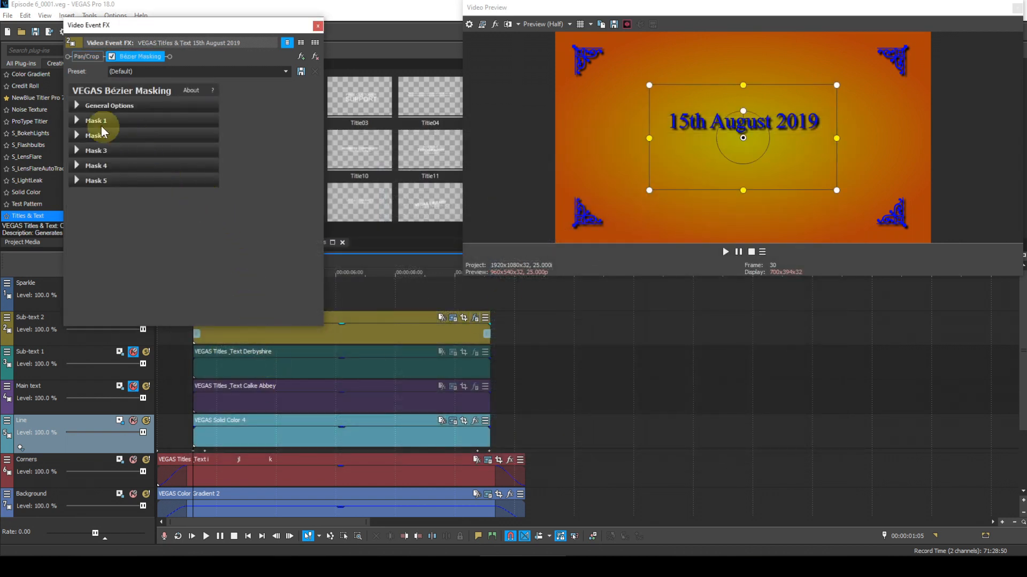
# Set the height of Mask 1 on the date title to 0.151.
pyautogui.click(77, 120)
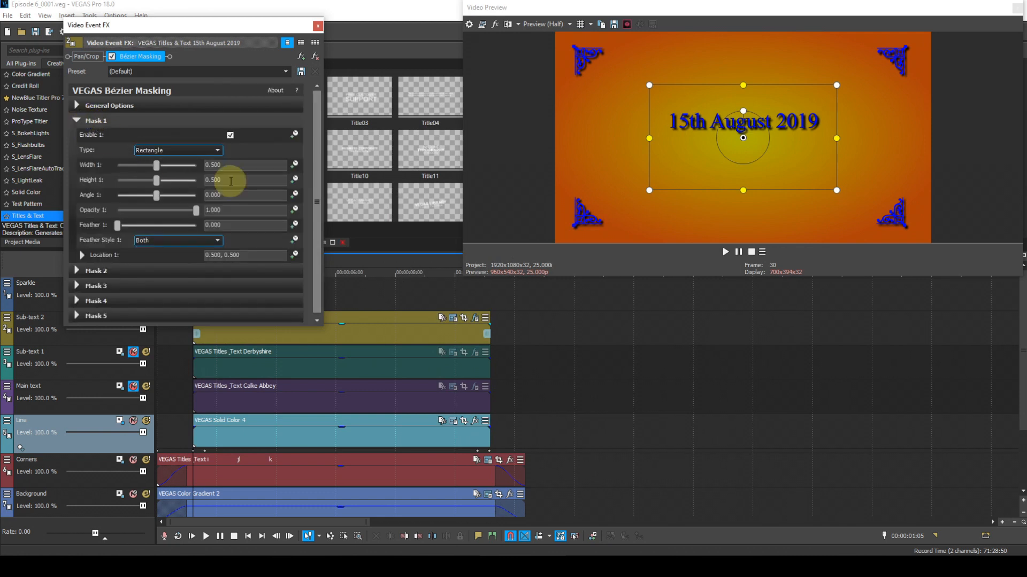
pyautogui.press('BackSpace')
pyautogui.press('BackSpace')
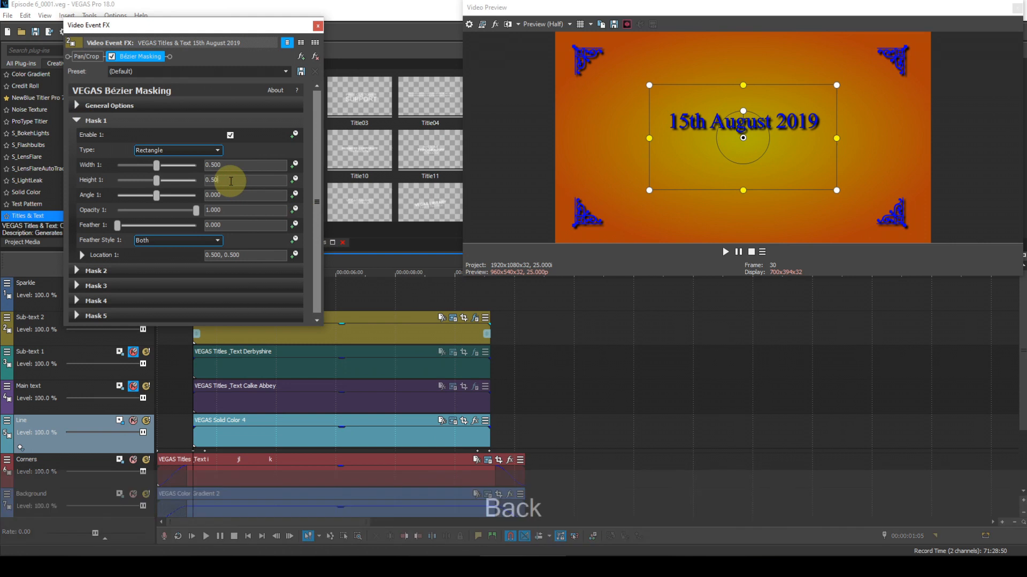
pyautogui.press('BackSpace')
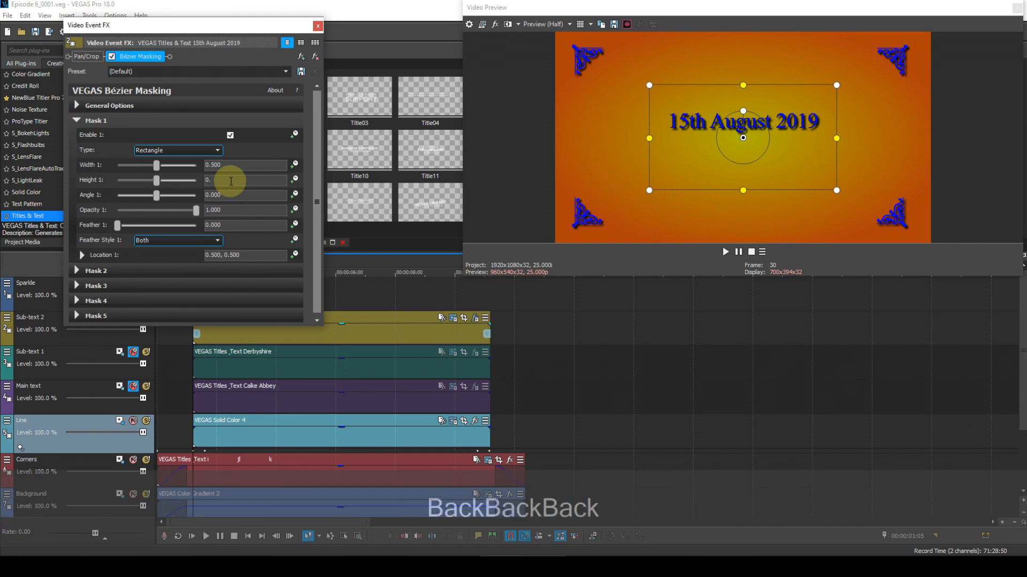
pyautogui.write('151')
pyautogui.press('Return')
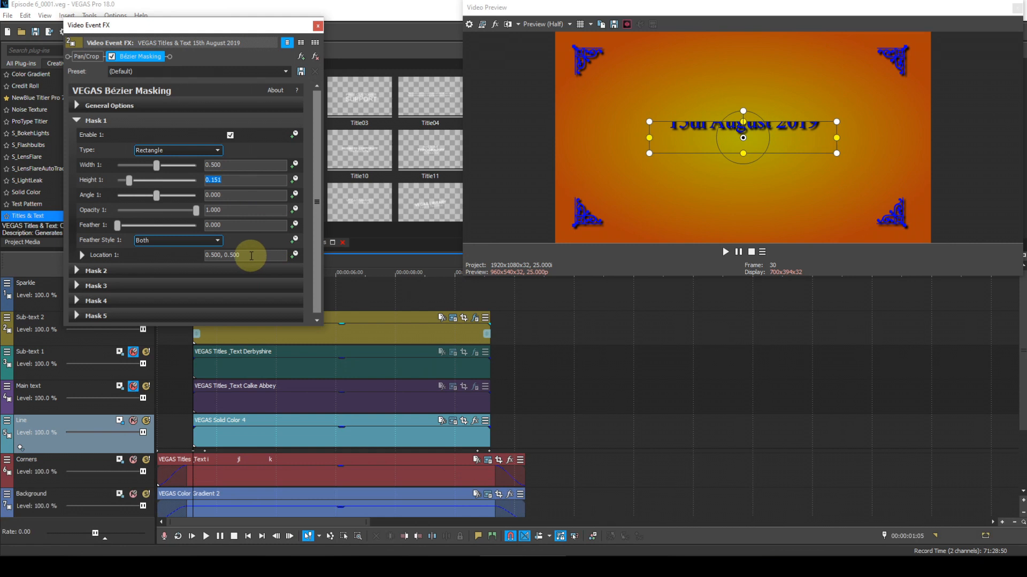
# Set the location of Mask 1 on the date title to 0.500, 0.570.
pyautogui.press('BackSpace')
pyautogui.press('BackSpace')
pyautogui.write('70')
pyautogui.press('Return')
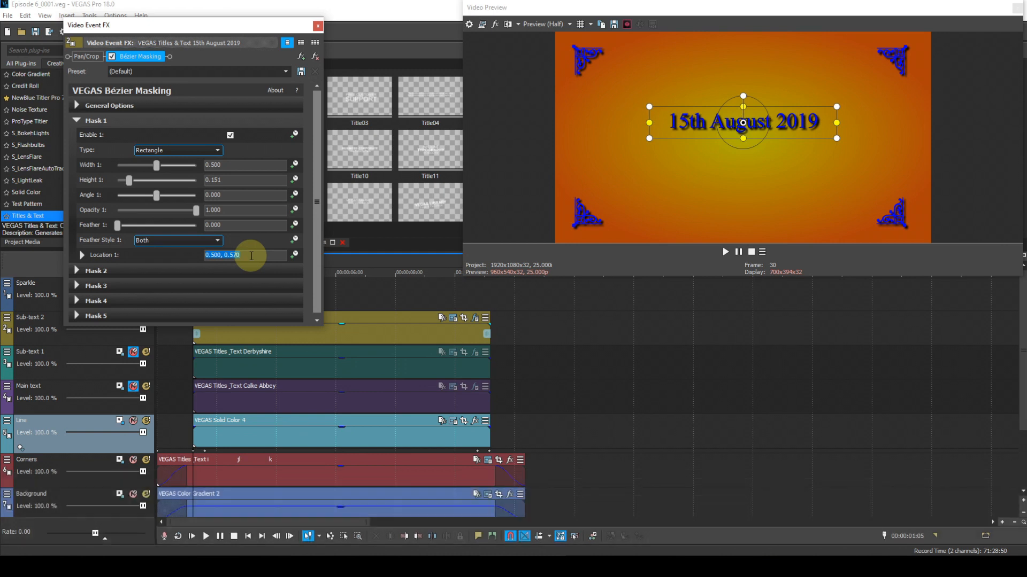
# Invert the date title's mask in the General Options and close the effect window.
pyautogui.click(79, 120)
pyautogui.click(78, 105)
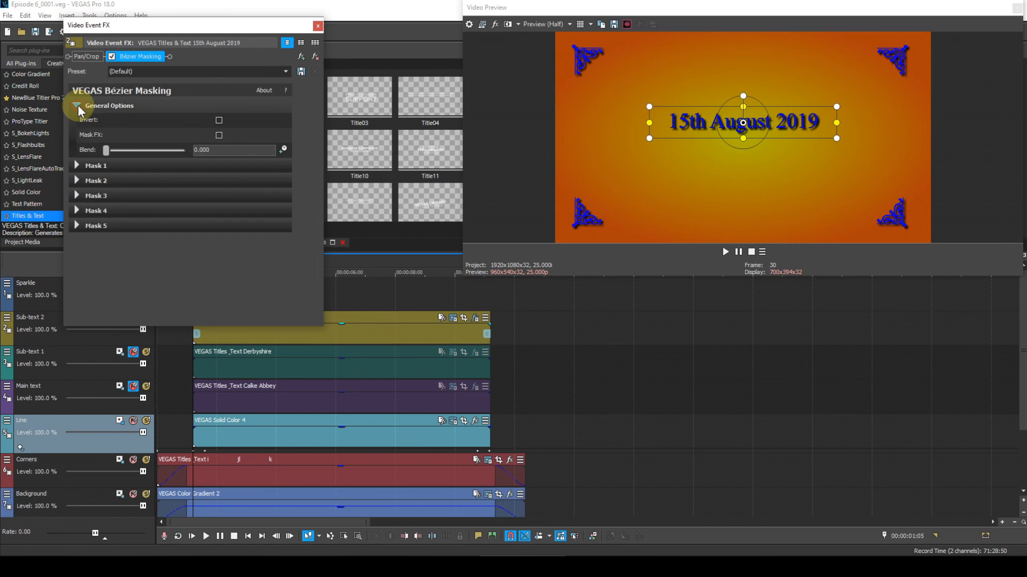
pyautogui.click(219, 119)
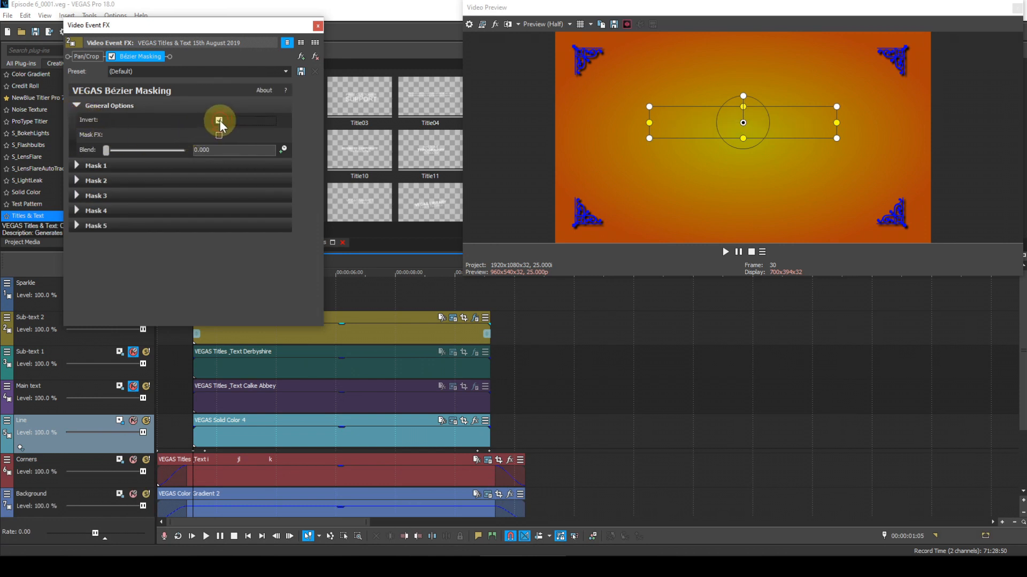
pyautogui.click(318, 26)
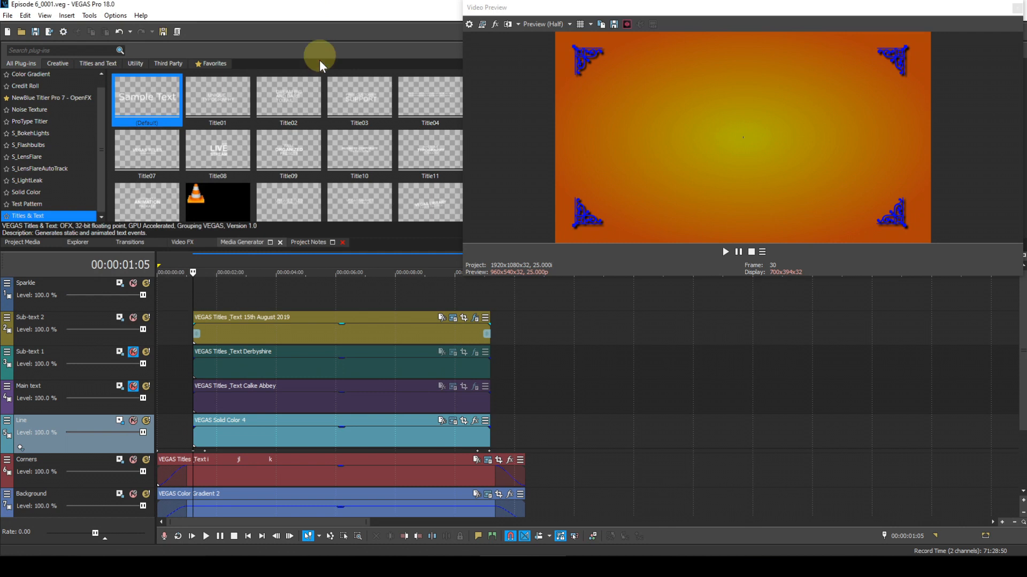
# Play the masked date title from the start of its event and return the playhead there.
pyautogui.click(191, 291)
pyautogui.press('space')
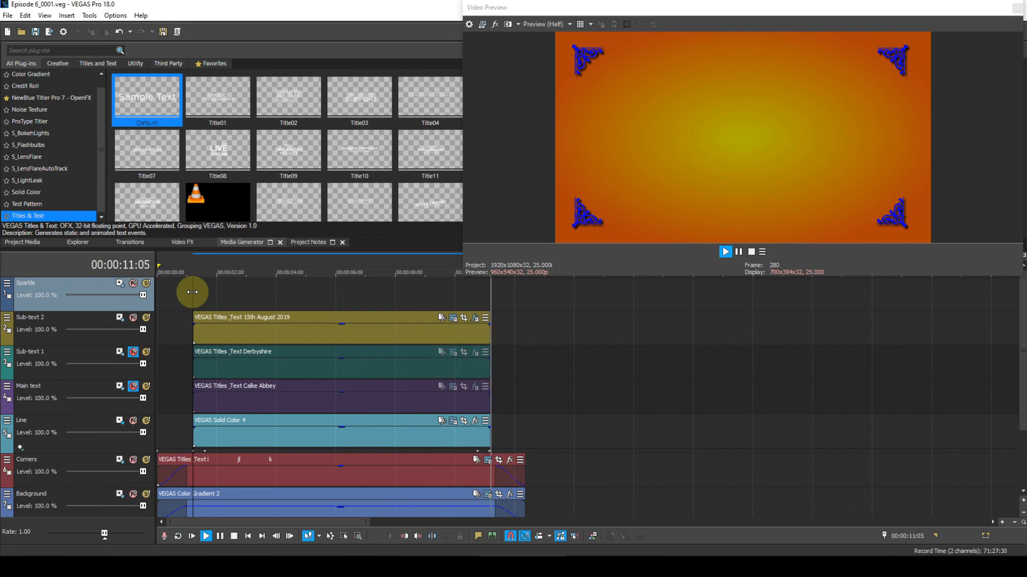
pyautogui.press('space')
pyautogui.click(191, 291)
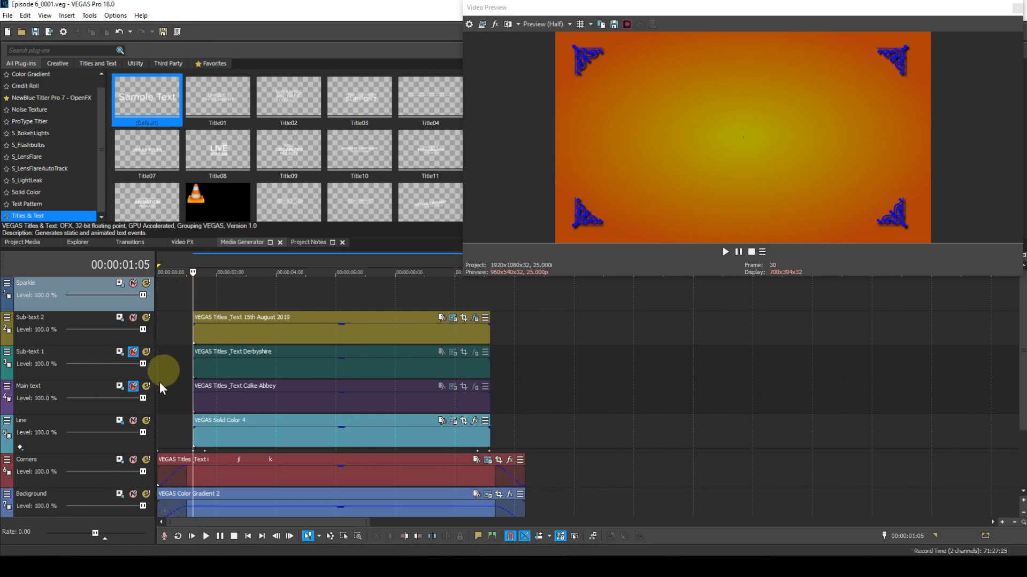
# Unmute the Sub-text 1 and Main text tracks and play the whole title sequence from the beginning.
pyautogui.click(133, 351)
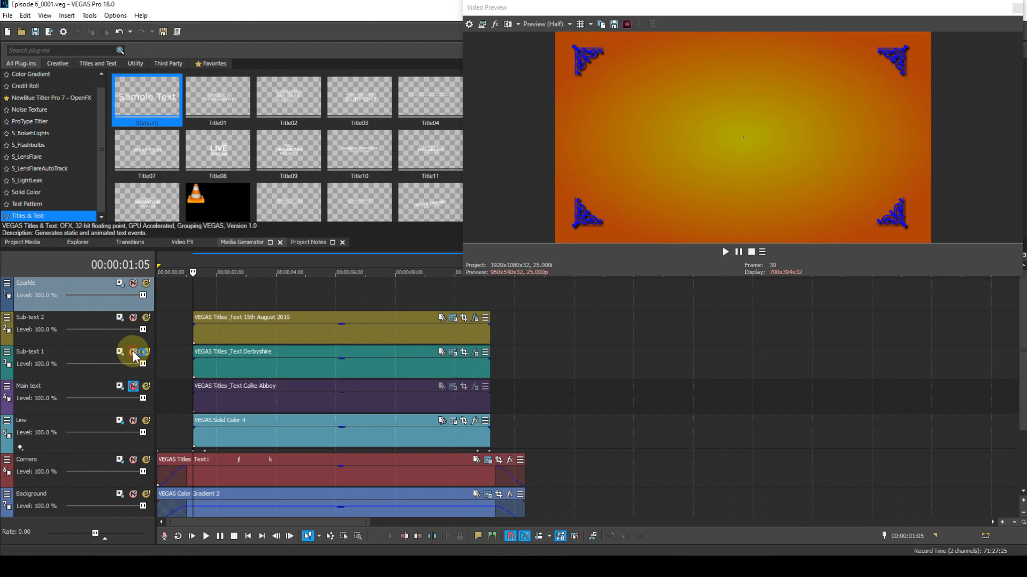
pyautogui.click(134, 387)
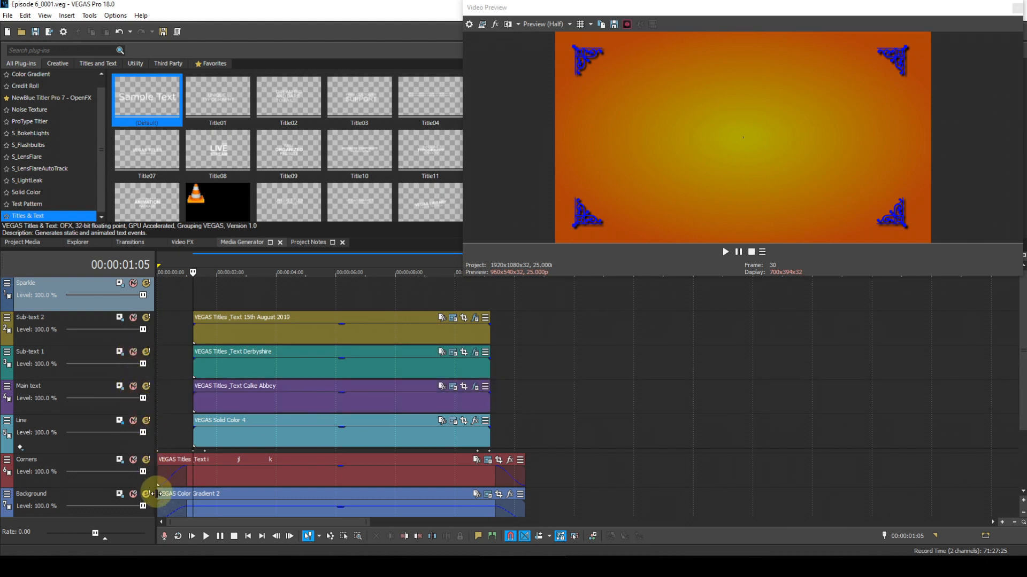
pyautogui.click(248, 537)
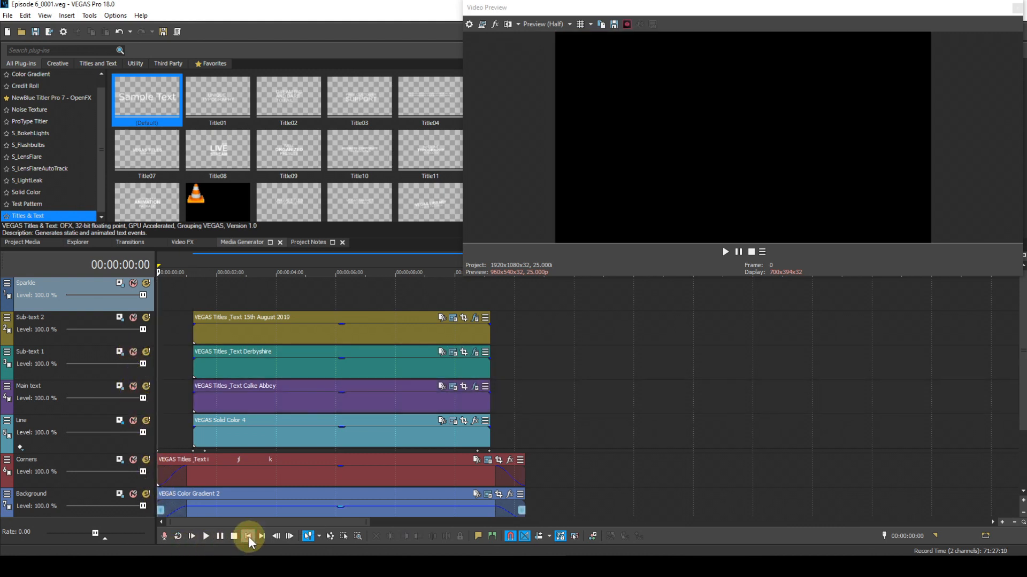
pyautogui.press('space')
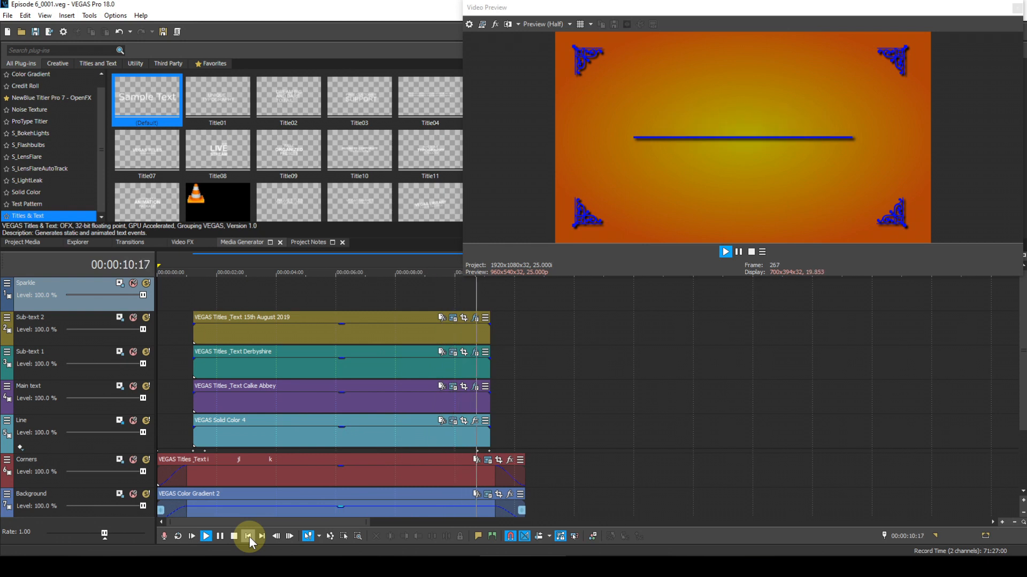
pyautogui.press('space')
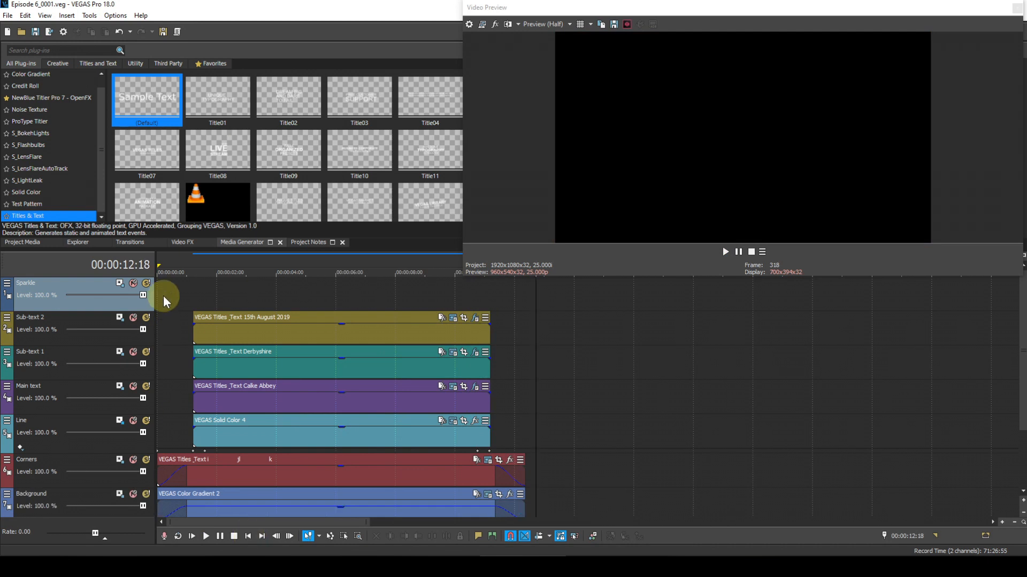
# Replay the sequence from 00:00:01:01 and stop at 00:00:04:06, with the Derbyshire text in place below the line.
pyautogui.click(187, 287)
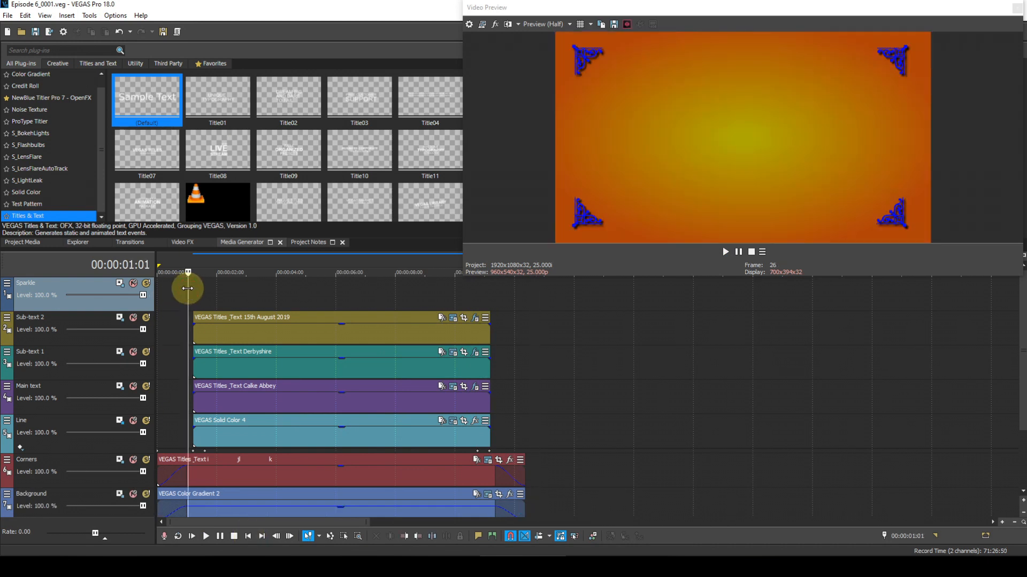
pyautogui.press('space')
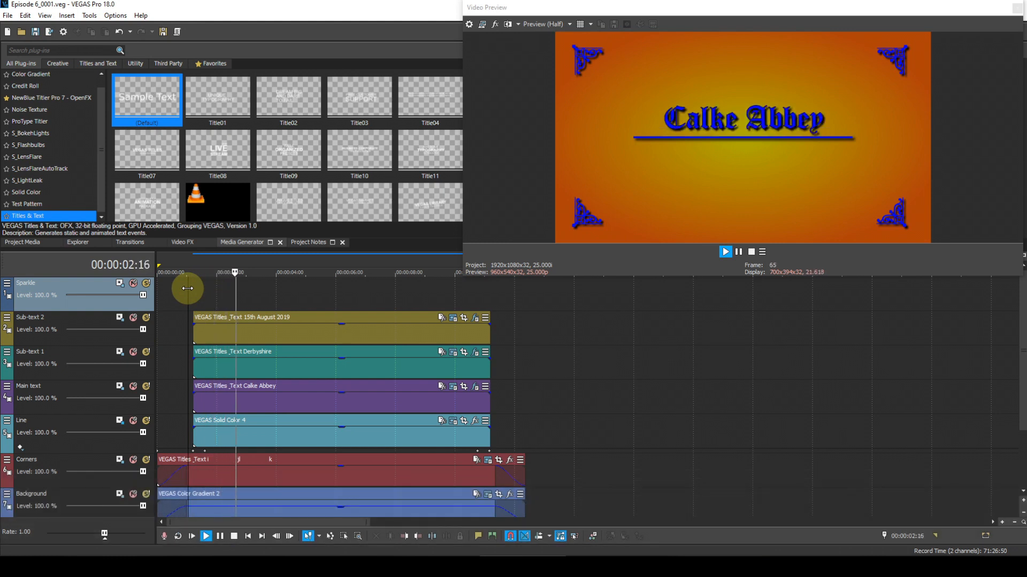
pyautogui.press('space')
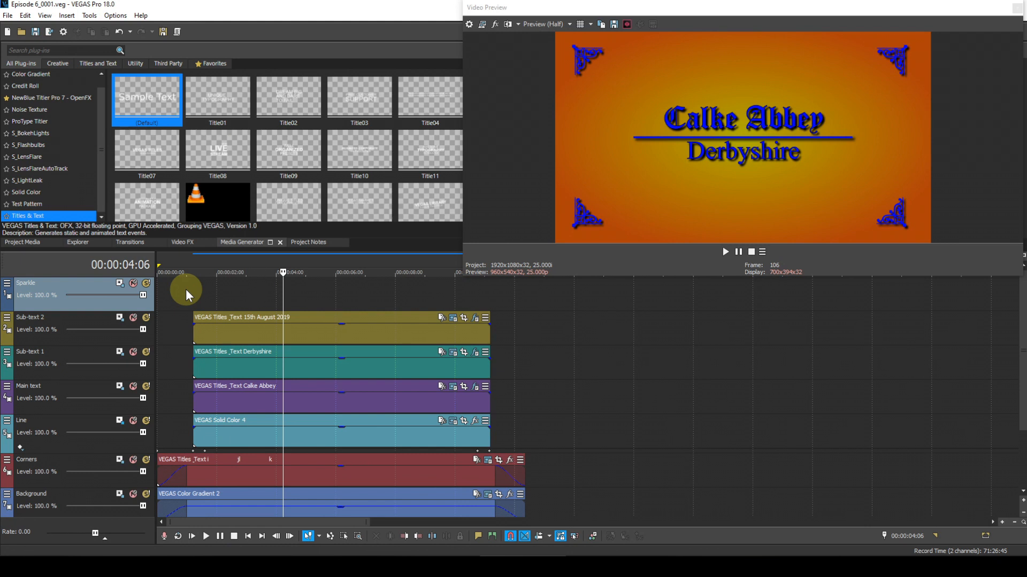
# Place the sparkle image from the project media on the Sparkle track, with its event starting at 00:00:03:11.
pyautogui.click(23, 242)
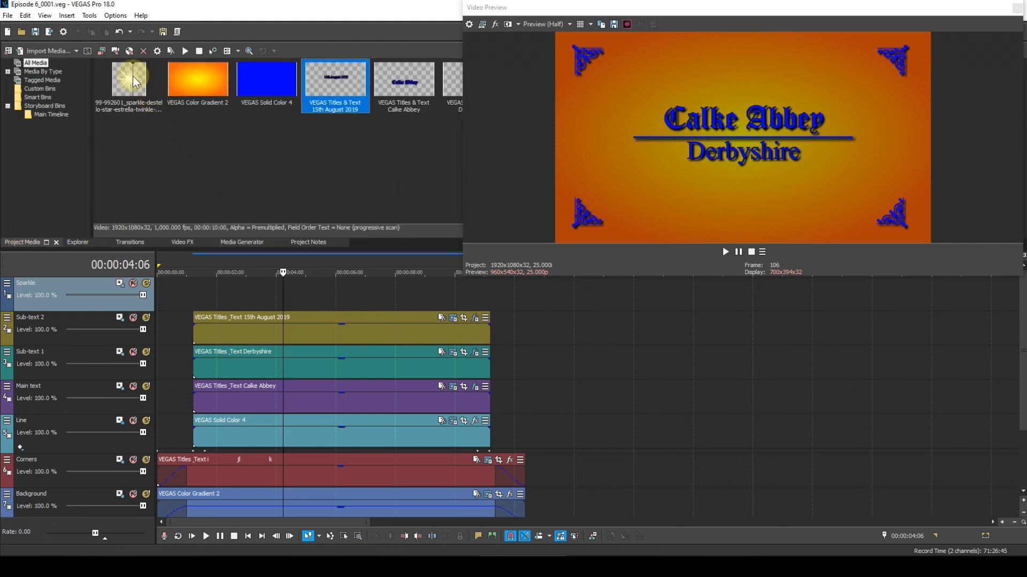
pyautogui.moveTo(129, 78); pyautogui.dragTo(243, 297)
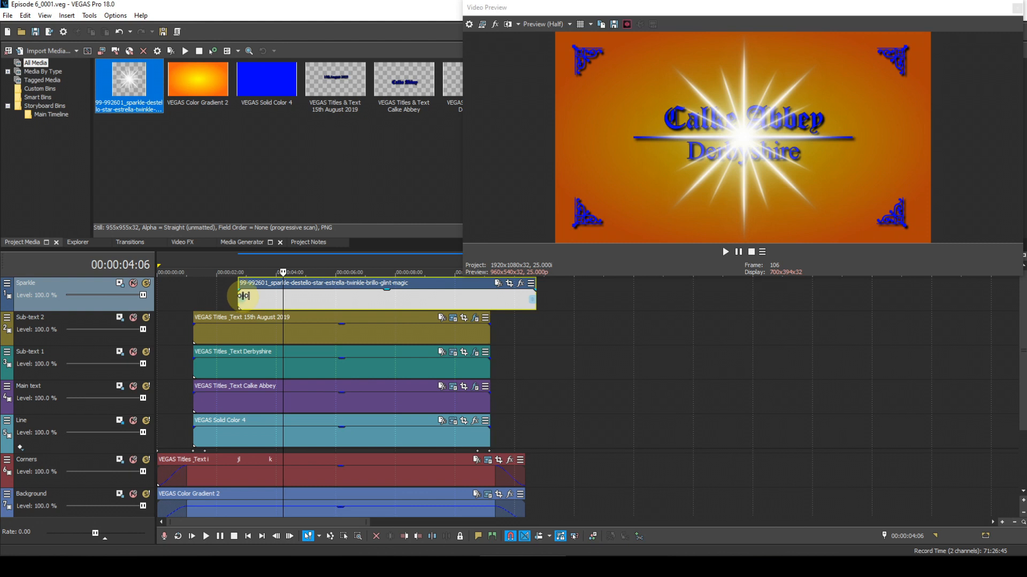
pyautogui.click(228, 267)
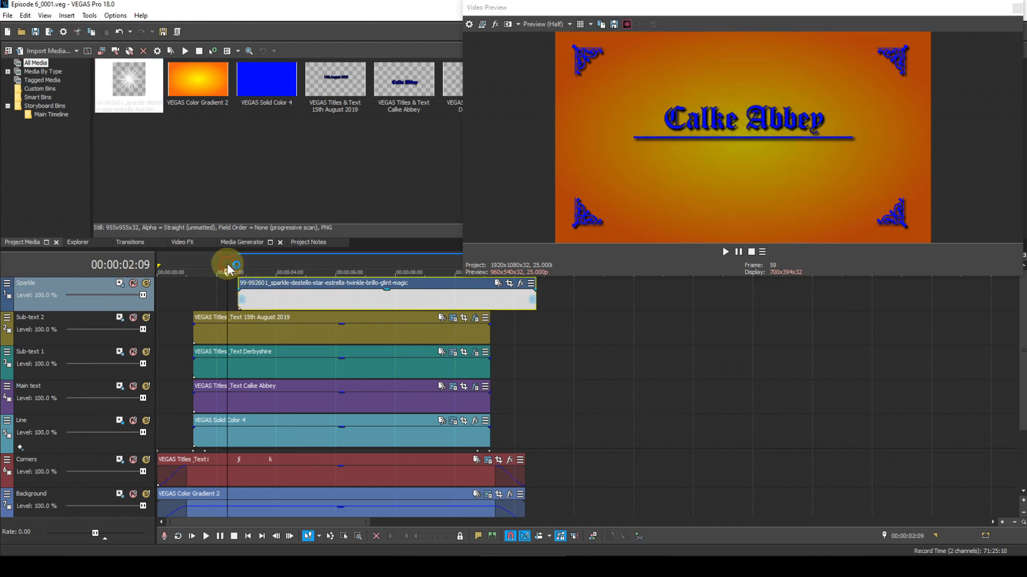
pyautogui.click(244, 268)
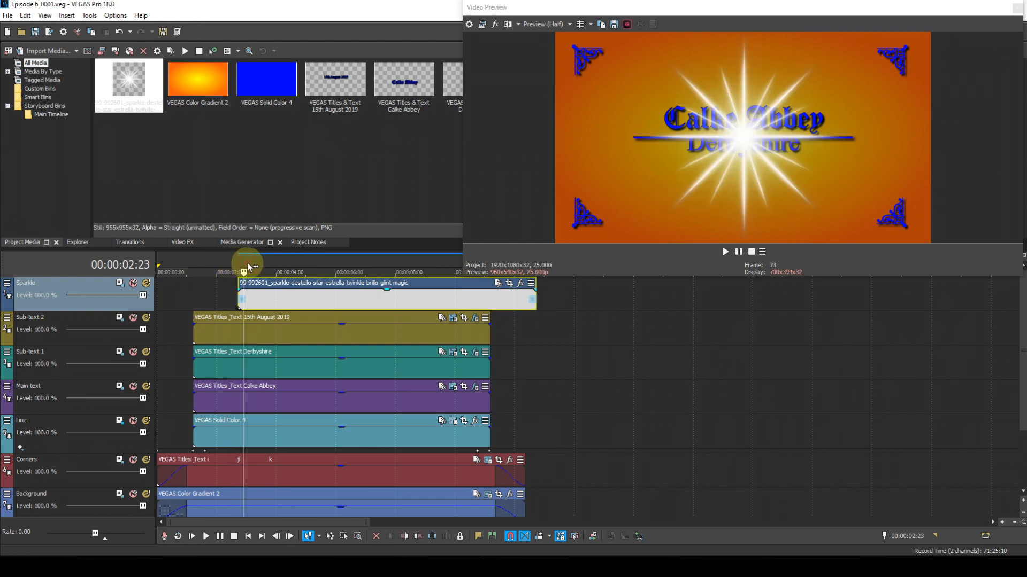
pyautogui.click(250, 267)
pyautogui.click(256, 267)
pyautogui.click(262, 267)
pyautogui.press('Left')
pyautogui.press('Left')
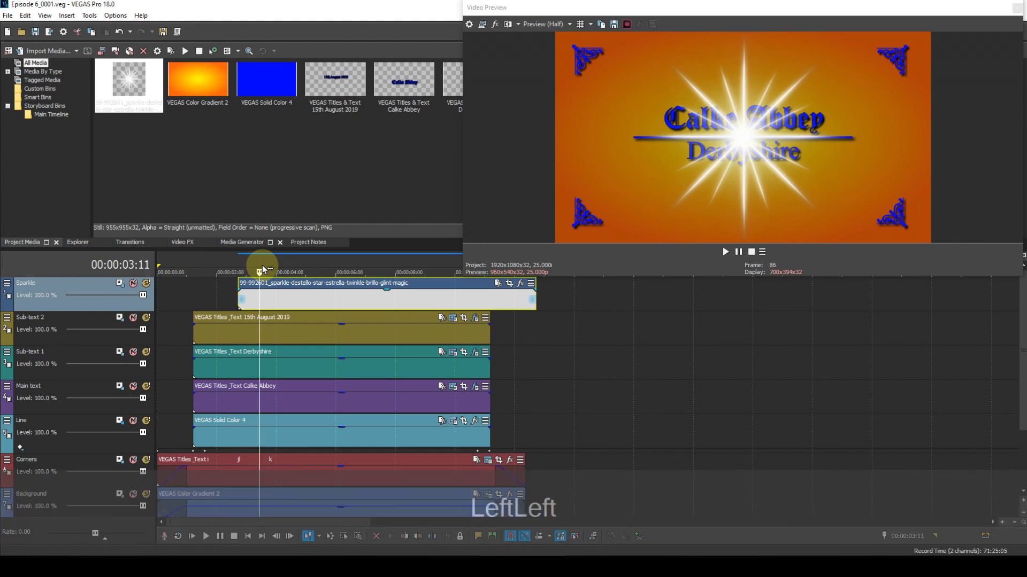
pyautogui.moveTo(274, 284); pyautogui.dragTo(294, 281)
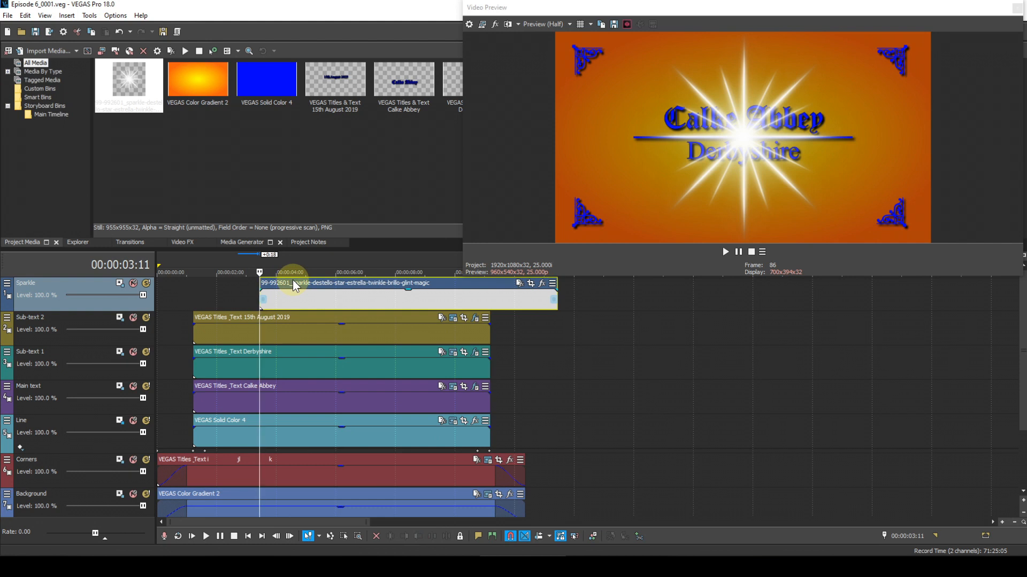
pyautogui.moveTo(261, 267); pyautogui.dragTo(312, 265)
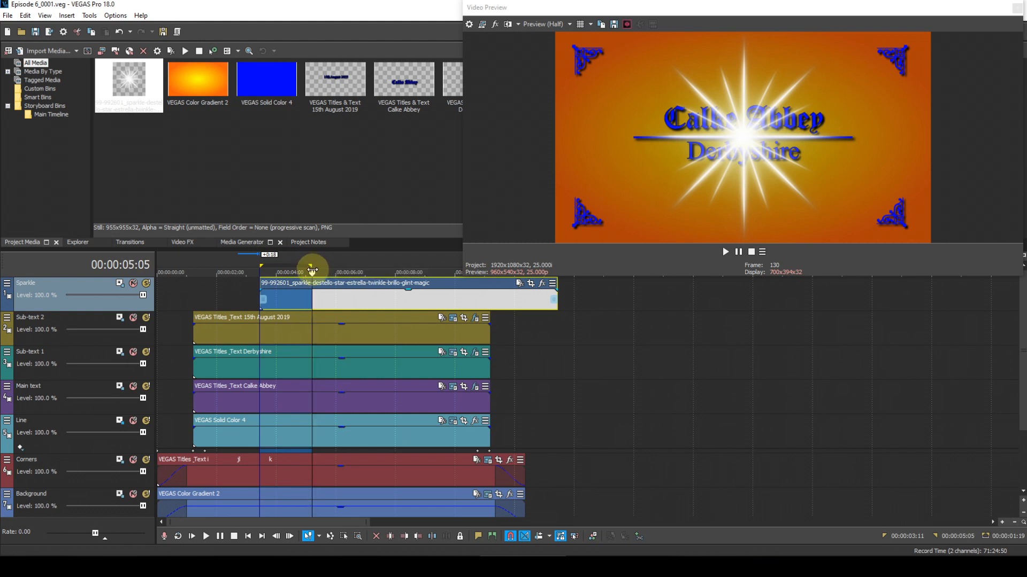
pyautogui.press('space')
pyautogui.moveTo(312, 267); pyautogui.dragTo(312, 271)
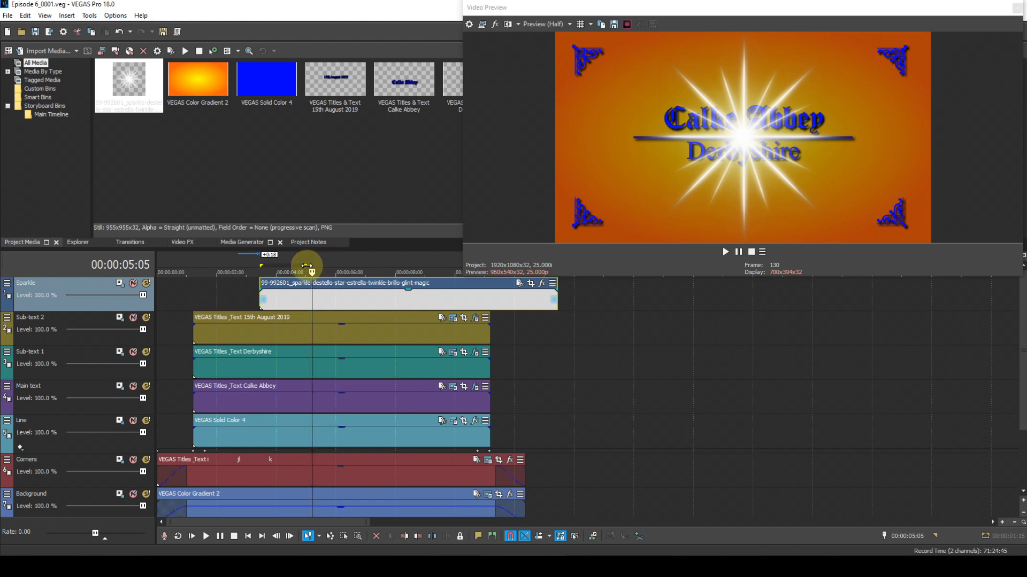
pyautogui.moveTo(308, 264); pyautogui.dragTo(305, 265)
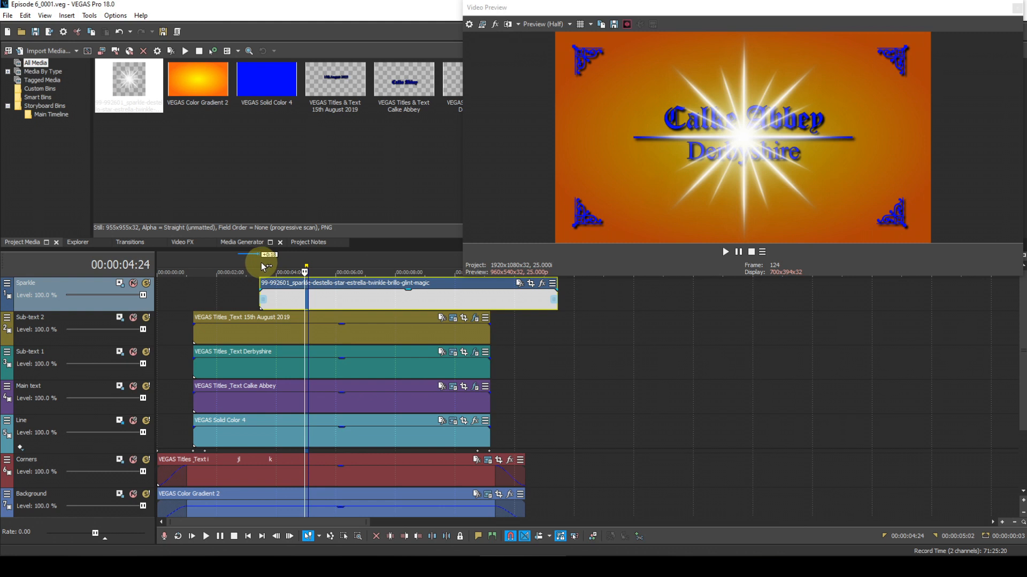
# Mark the range from 00:00:03:11 to 00:00:05:04, trim the sparkle event's end to it and return the playhead to its start.
pyautogui.moveTo(262, 266); pyautogui.dragTo(311, 261)
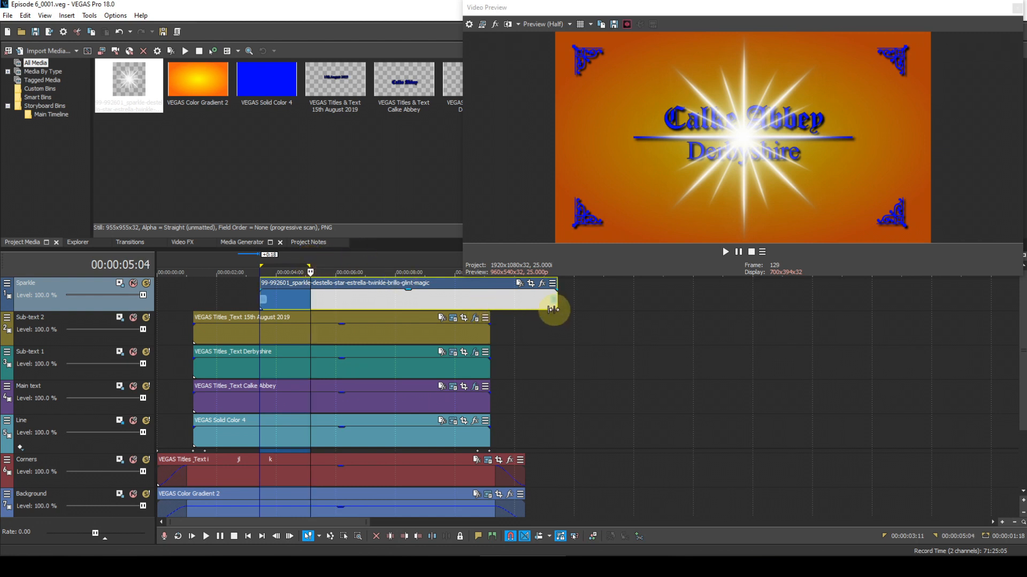
pyautogui.moveTo(555, 298); pyautogui.dragTo(310, 300)
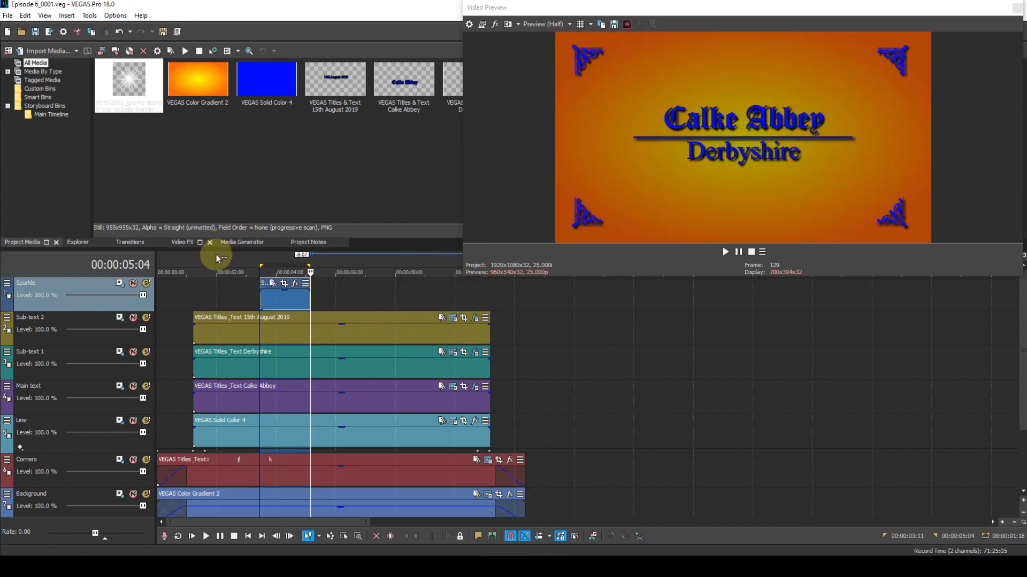
pyautogui.click(260, 260)
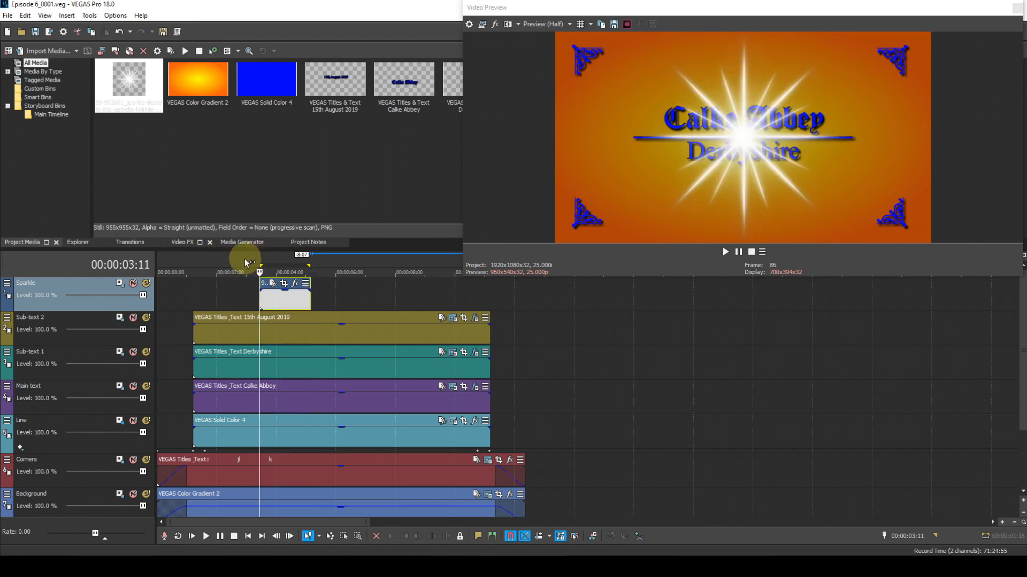
# Open Track Motion for the Sparkle track and set its X position to -546.73 at 00:00:03:11.
pyautogui.click(120, 282)
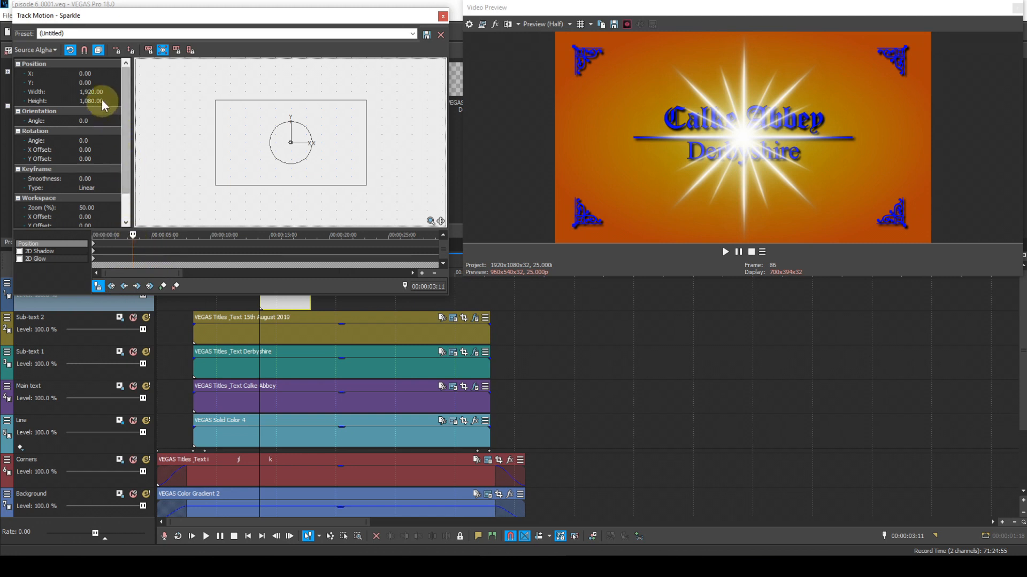
pyautogui.click(95, 72)
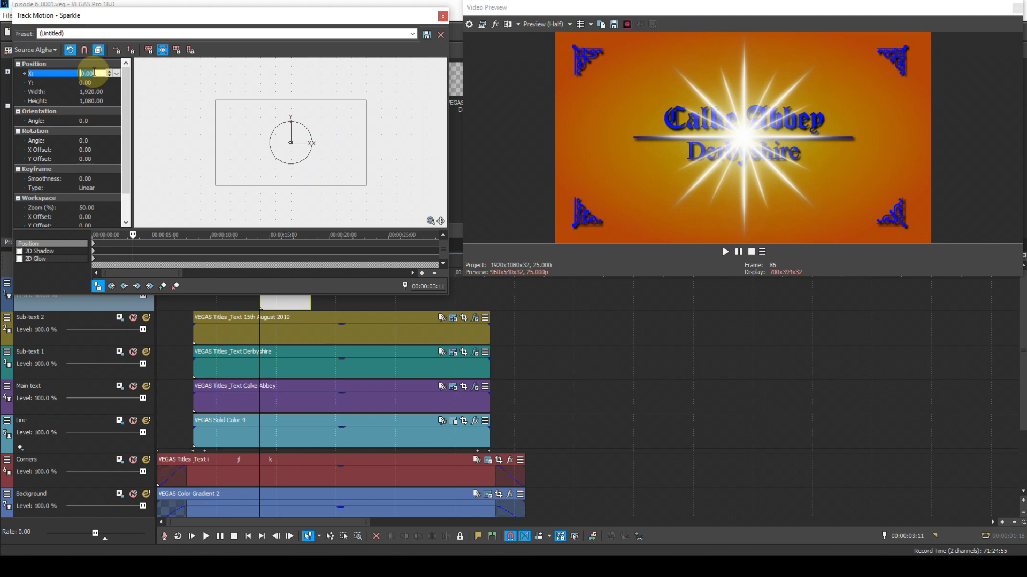
pyautogui.write('-')
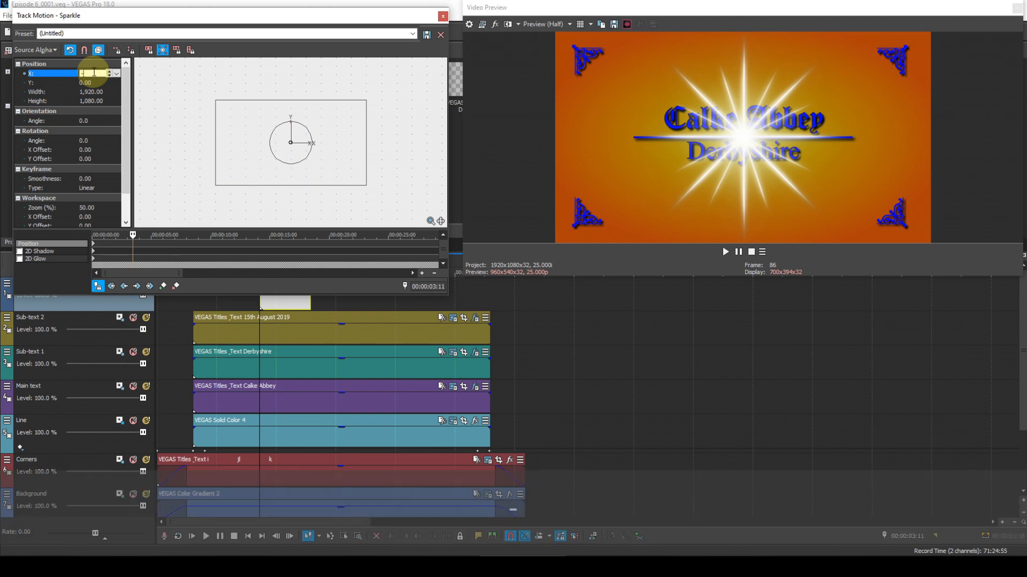
pyautogui.write('546.')
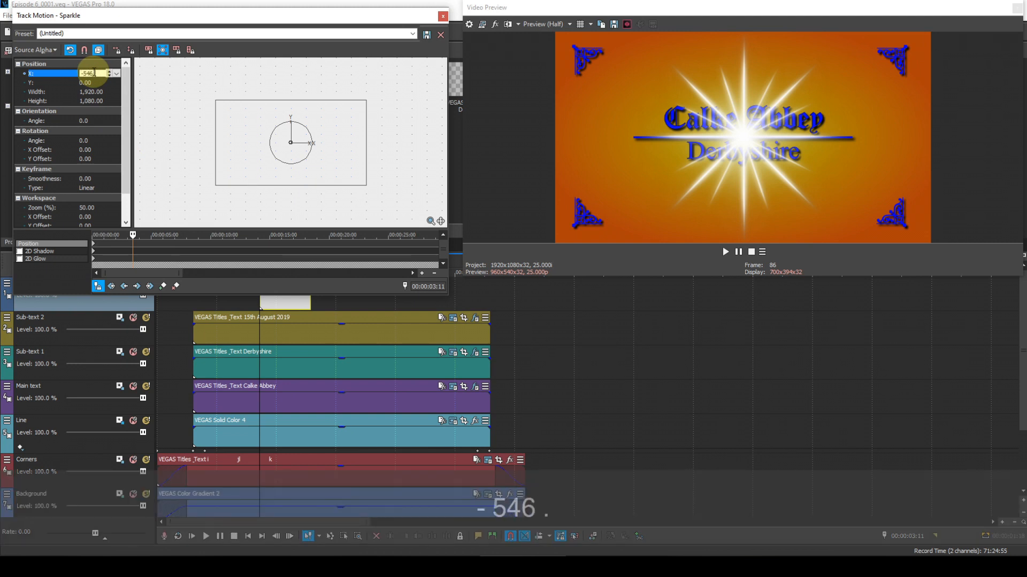
pyautogui.write('73')
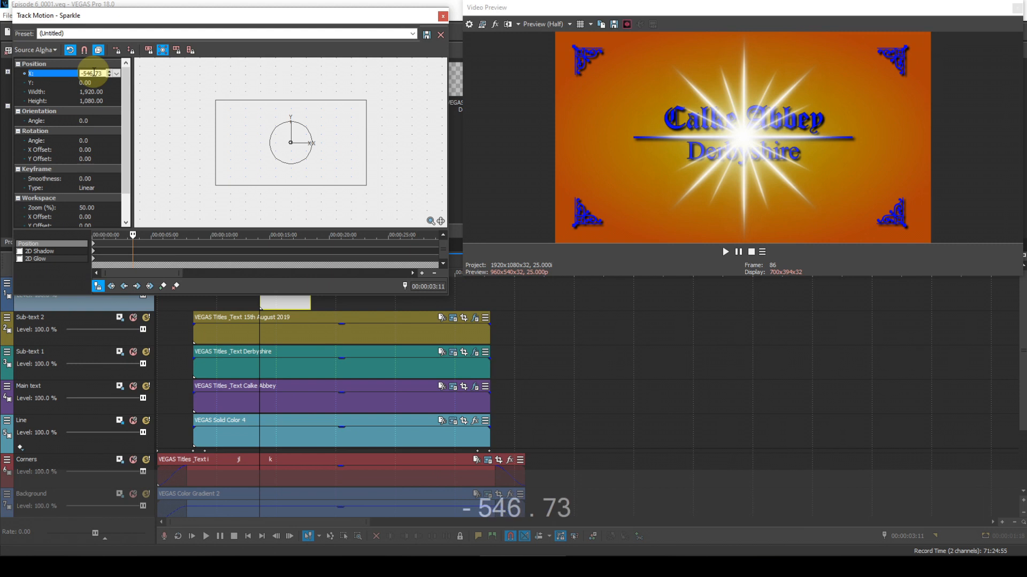
pyautogui.press('Return')
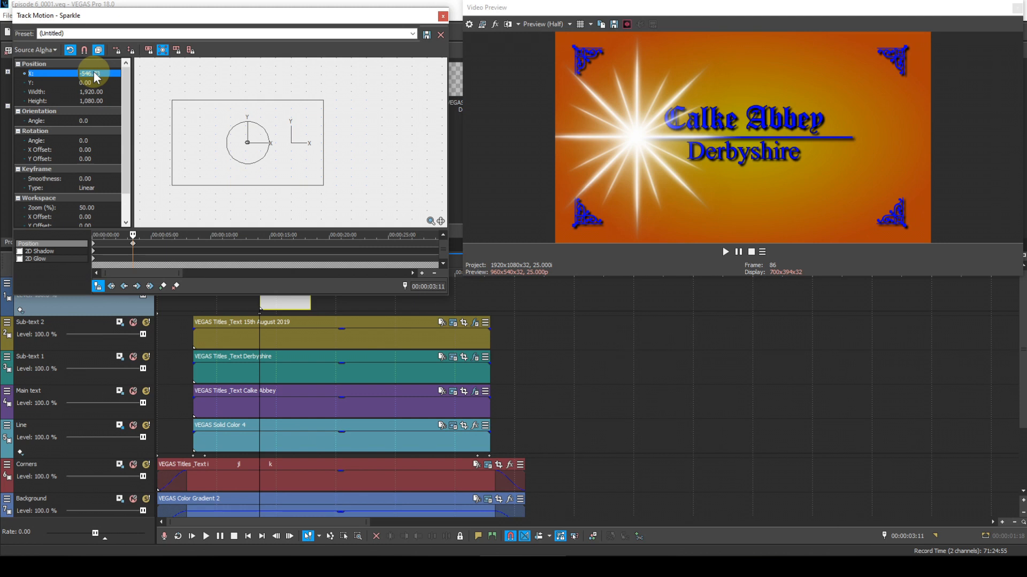
# Shrink the sparkle at the 00:00:03:11 keyframe to a width of 11.71 and a height of 6.59.
pyautogui.click(96, 92)
pyautogui.click(95, 90)
pyautogui.write('11.')
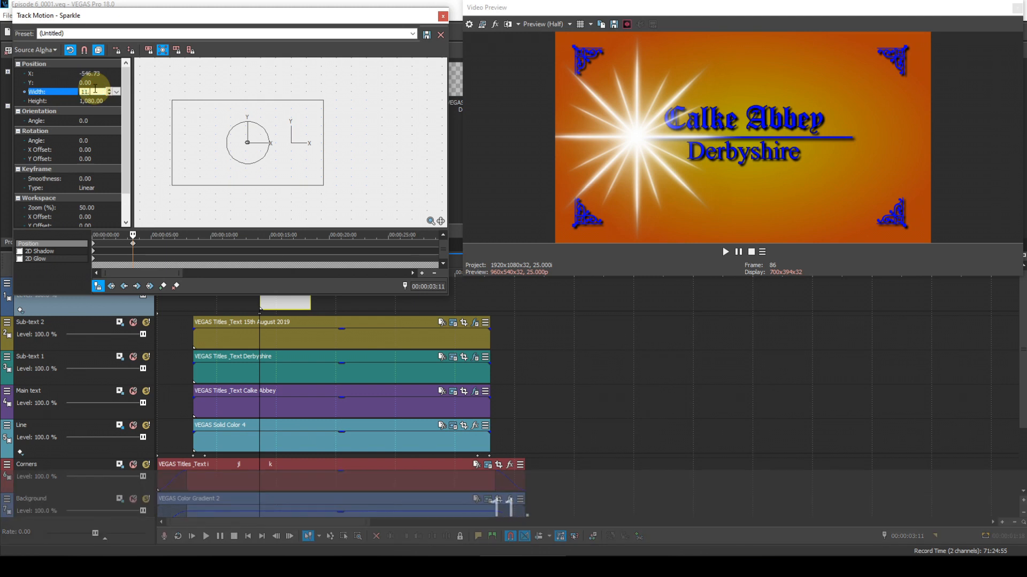
pyautogui.write('71')
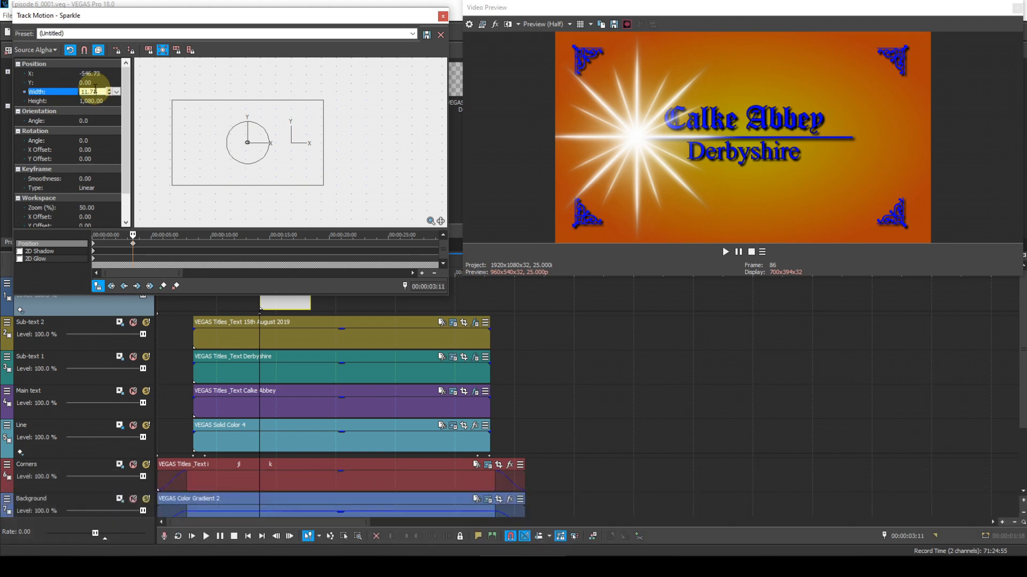
pyautogui.press('Return')
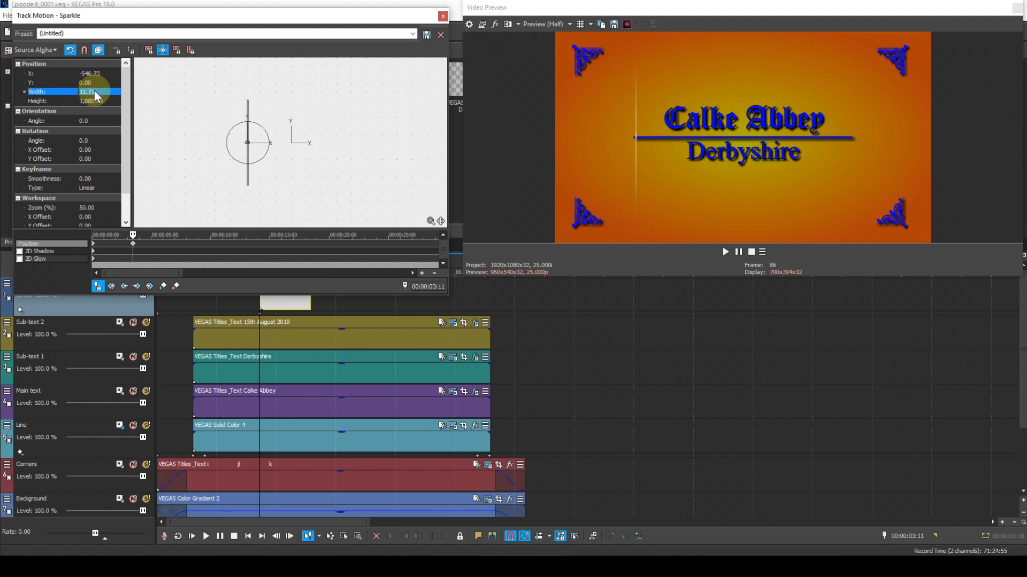
pyautogui.click(94, 101)
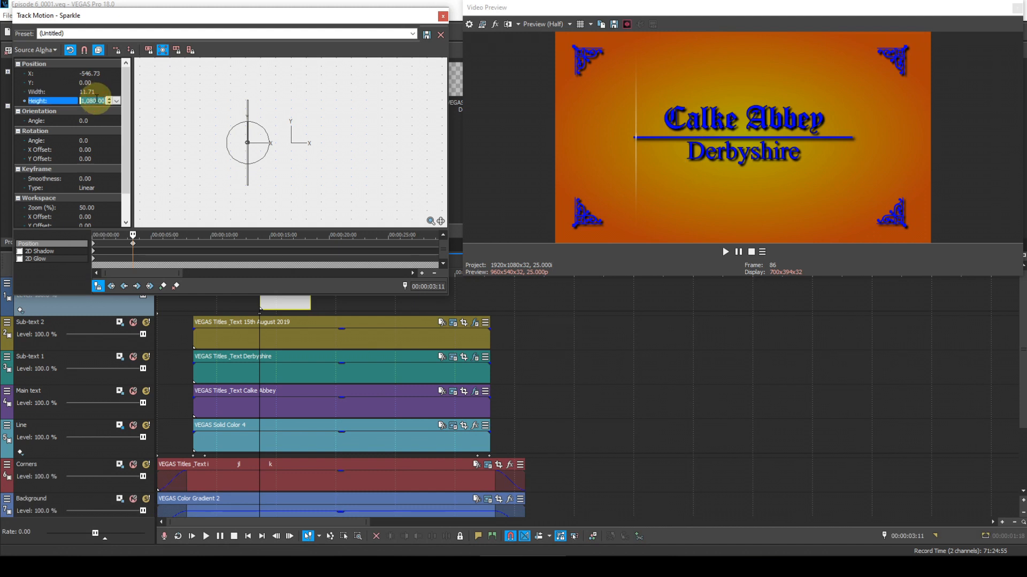
pyautogui.write('6.')
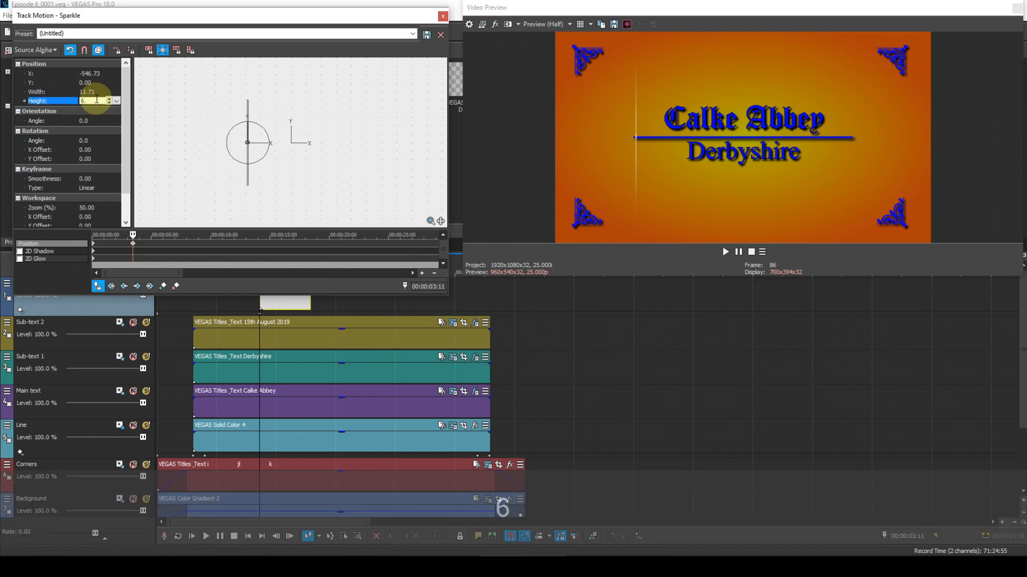
pyautogui.write('59')
pyautogui.press('Return')
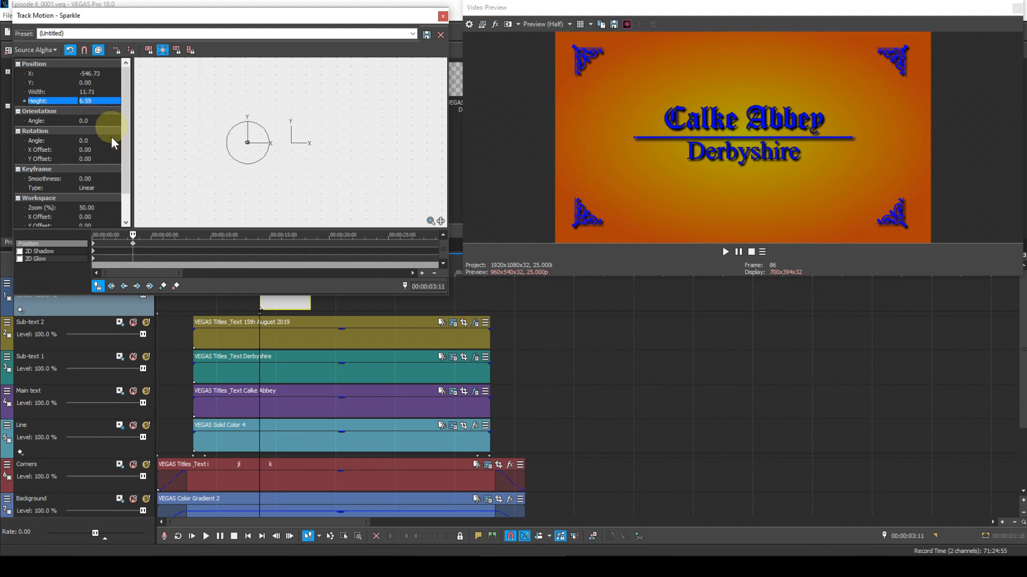
# Add a Position keyframe to the Sparkle track motion two frames further on, at 00:00:03:13.
pyautogui.click(71, 236)
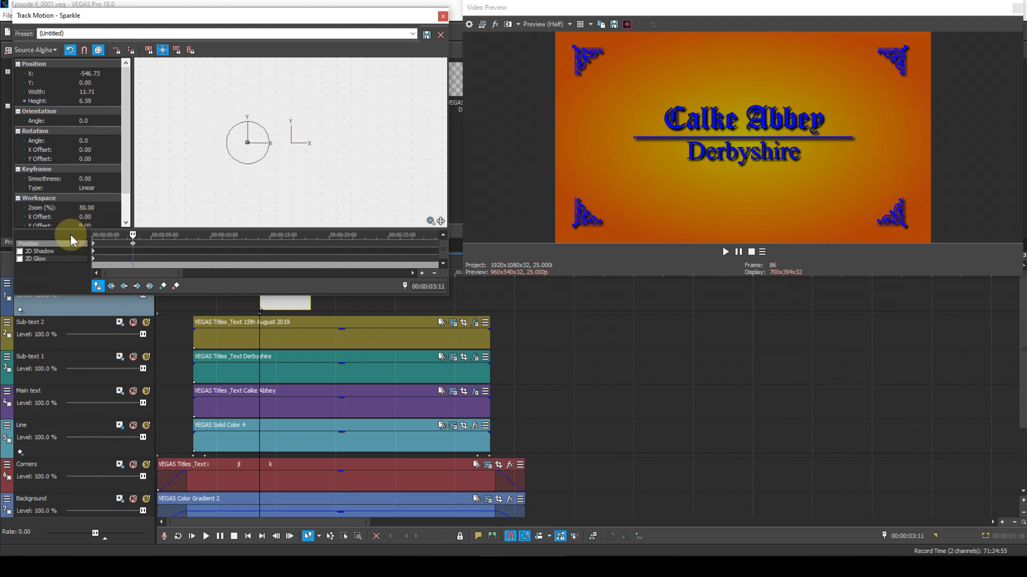
pyautogui.press('Right')
pyautogui.press('Right')
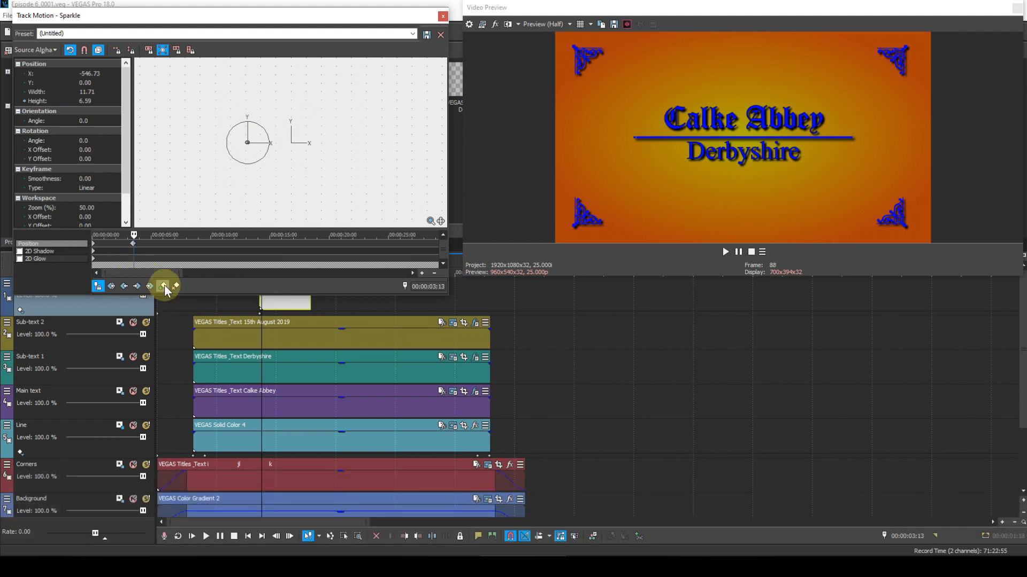
pyautogui.click(422, 273)
pyautogui.click(423, 271)
pyautogui.click(424, 272)
pyautogui.click(423, 273)
pyautogui.click(422, 274)
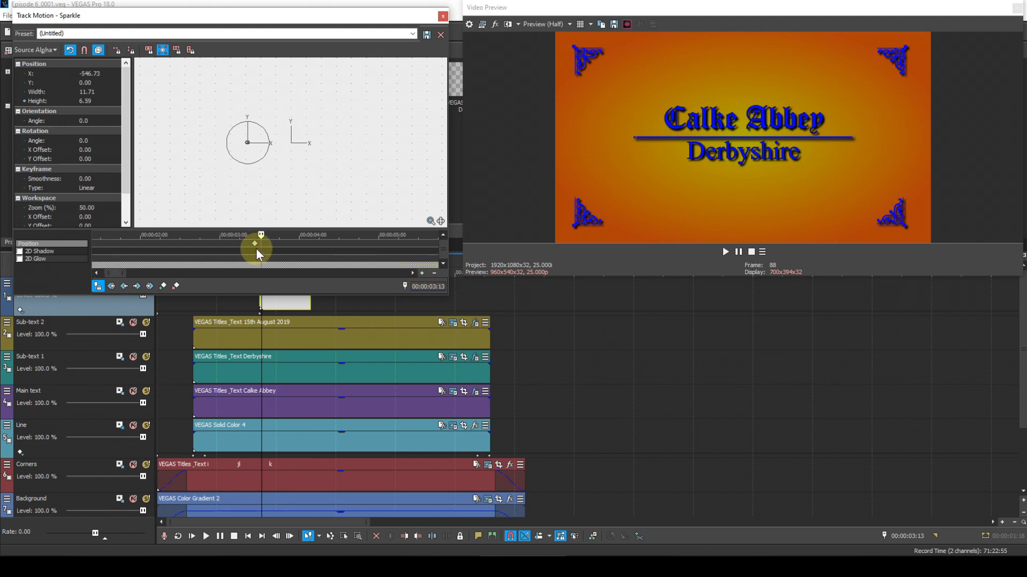
pyautogui.click(163, 287)
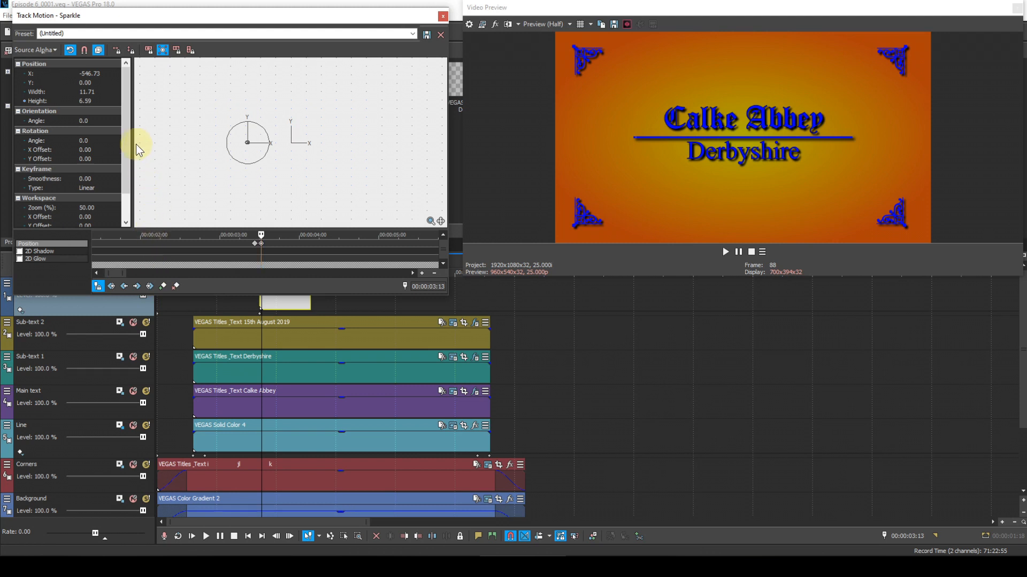
# Enlarge the sparkle at the 00:00:03:13 keyframe to a width of 243.35 and a height of 136.89.
pyautogui.click(98, 92)
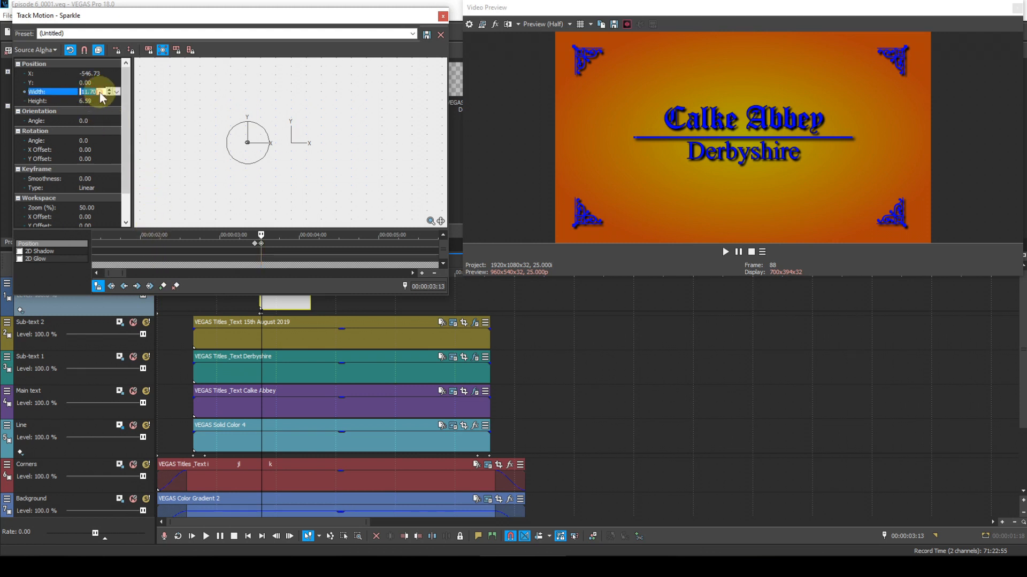
pyautogui.write('243')
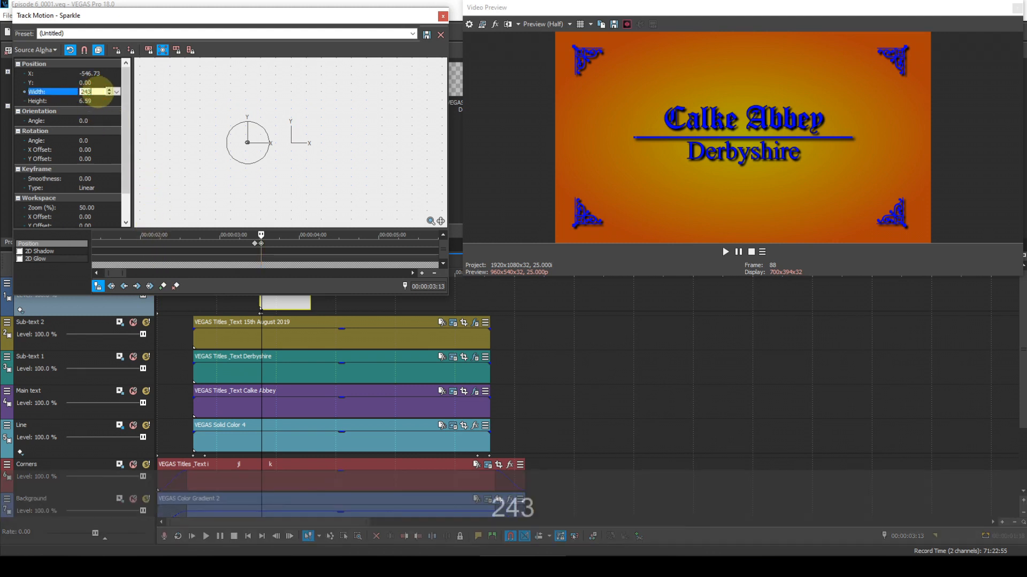
pyautogui.write('.35')
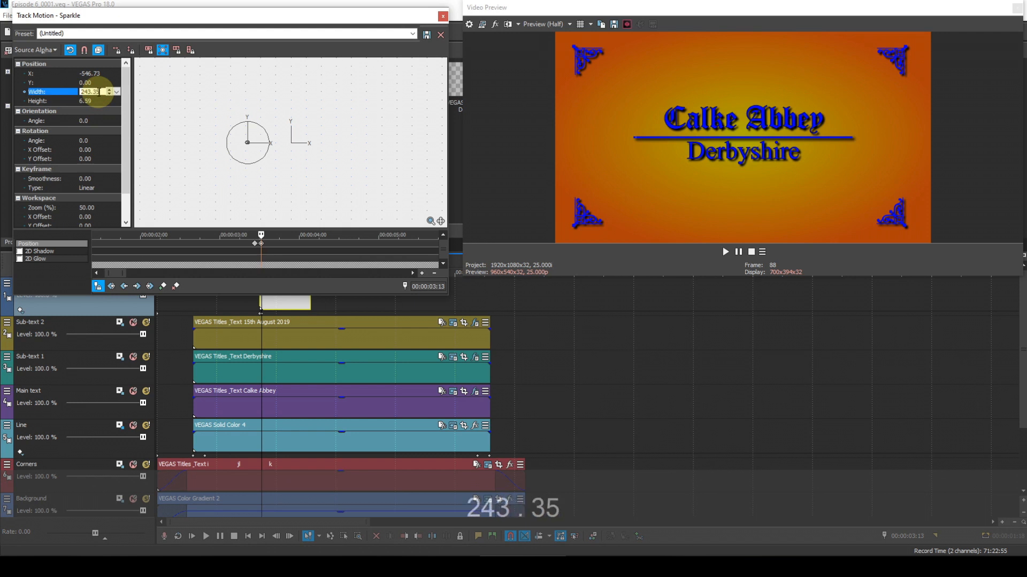
pyautogui.press('Return')
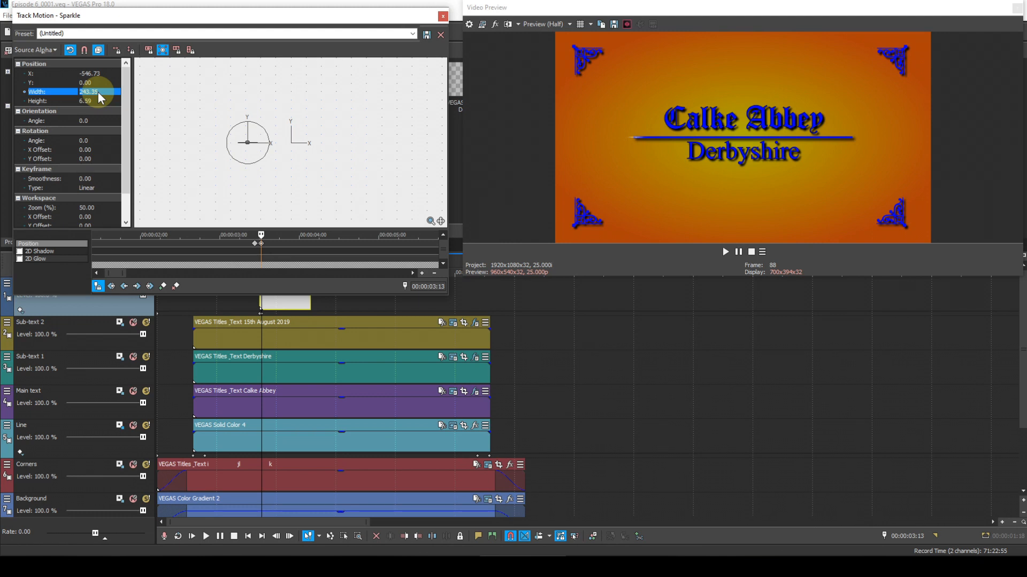
pyautogui.doubleClick(97, 101)
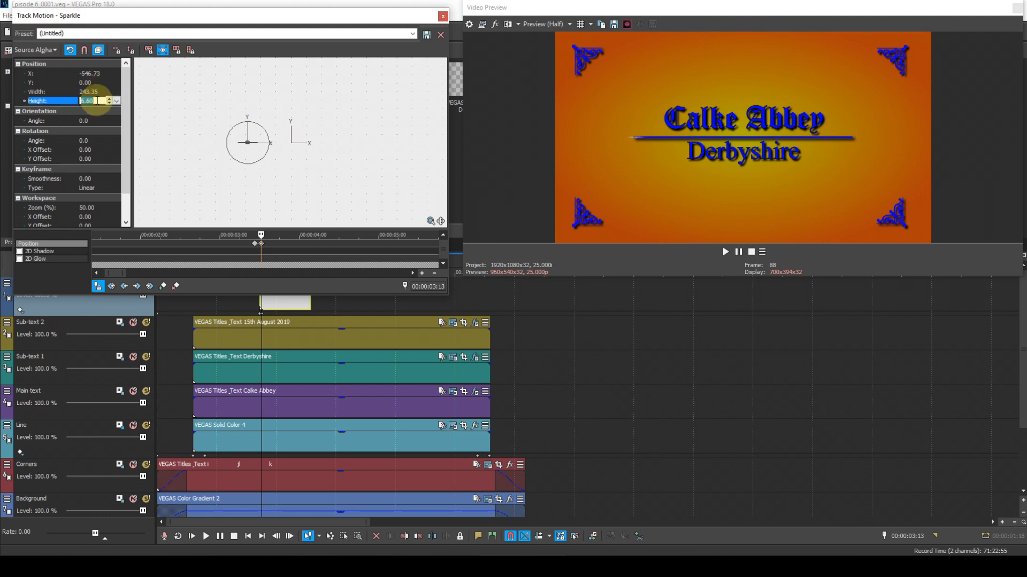
pyautogui.write('136')
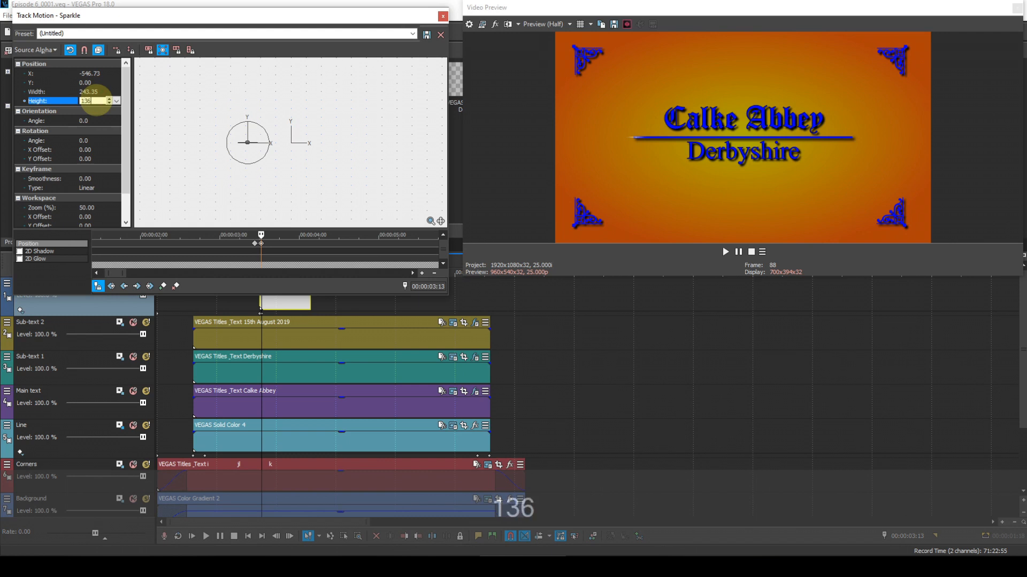
pyautogui.write('.89')
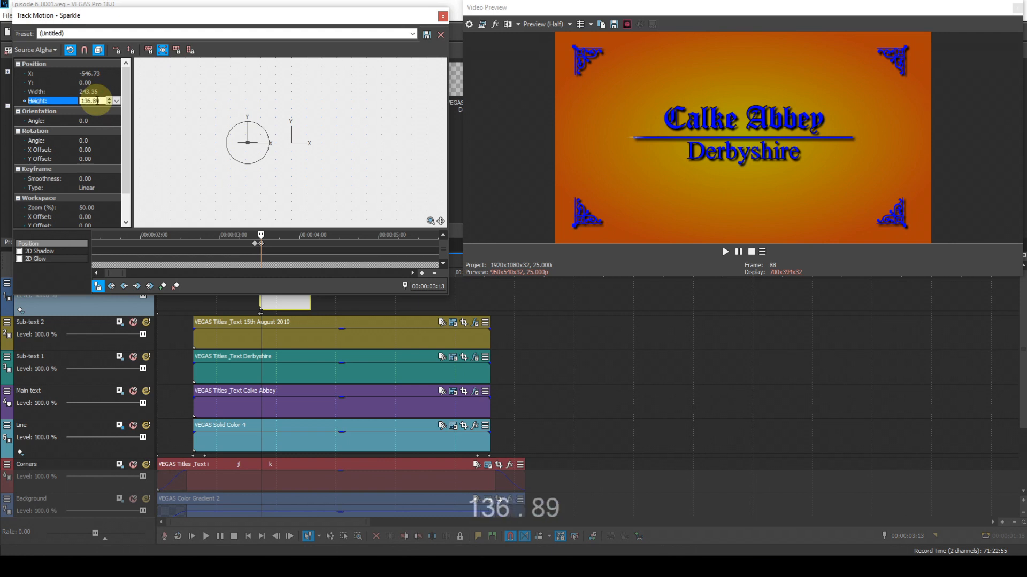
pyautogui.press('Return')
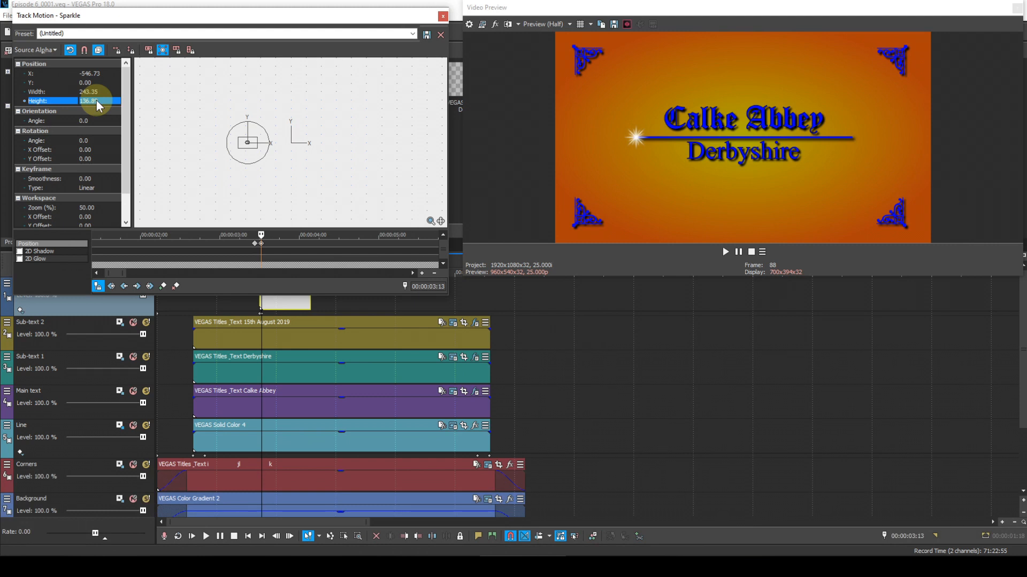
# Add a Position keyframe to the Sparkle track motion on the sparkle event's last frame, at 00:00:05:03.
pyautogui.click(313, 335)
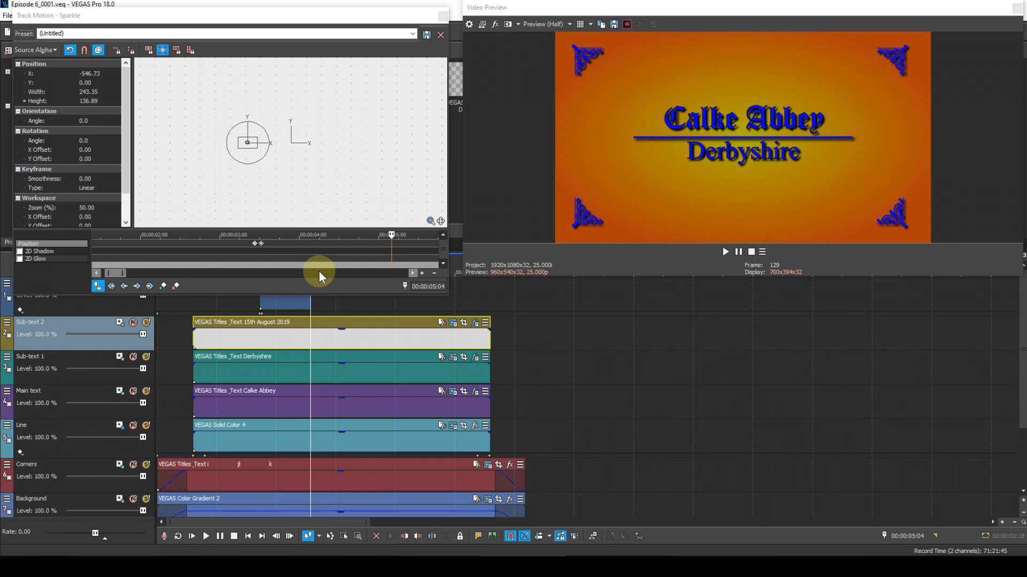
pyautogui.press('Left')
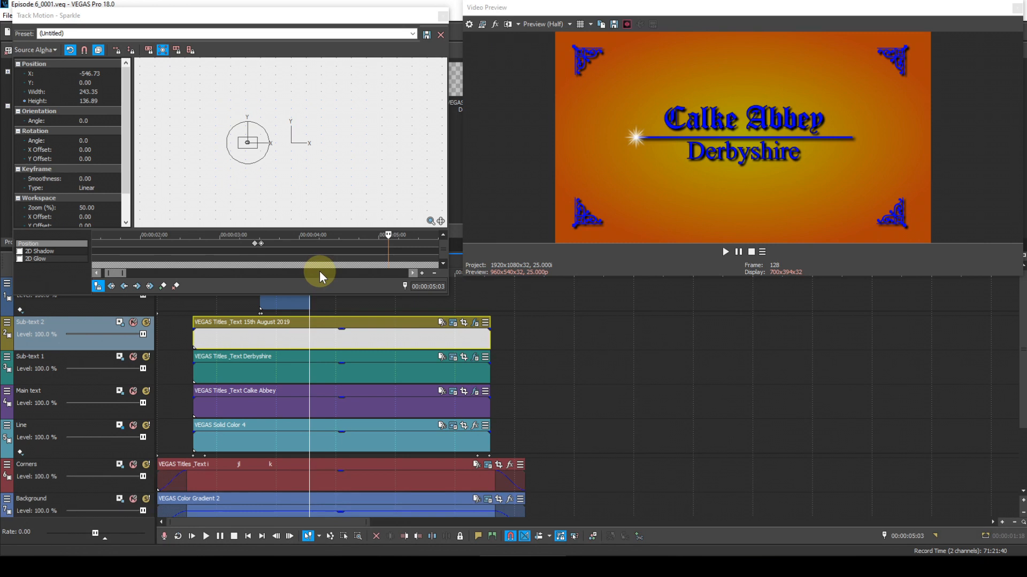
pyautogui.moveTo(266, 15); pyautogui.dragTo(375, 0)
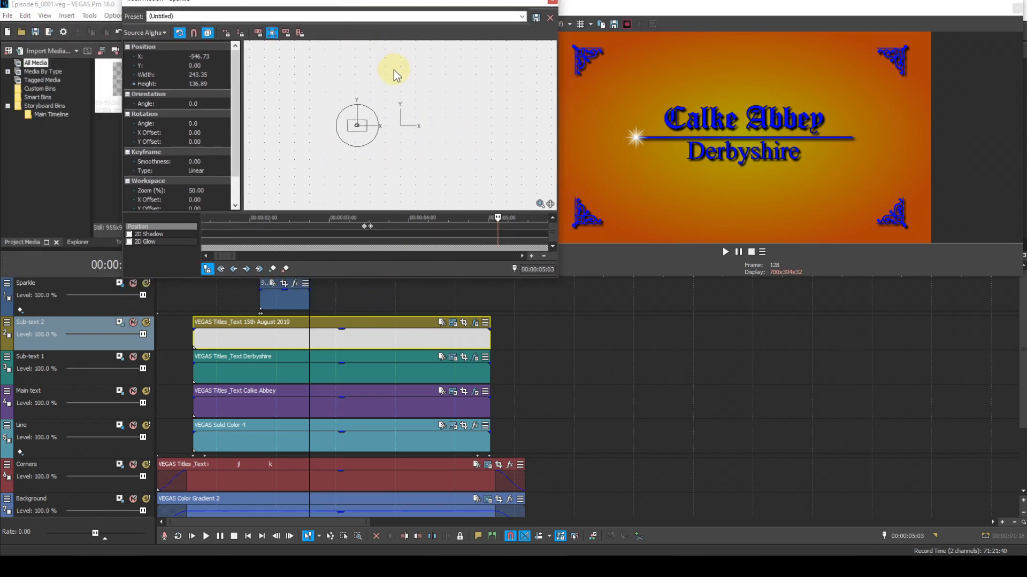
pyautogui.press('Right')
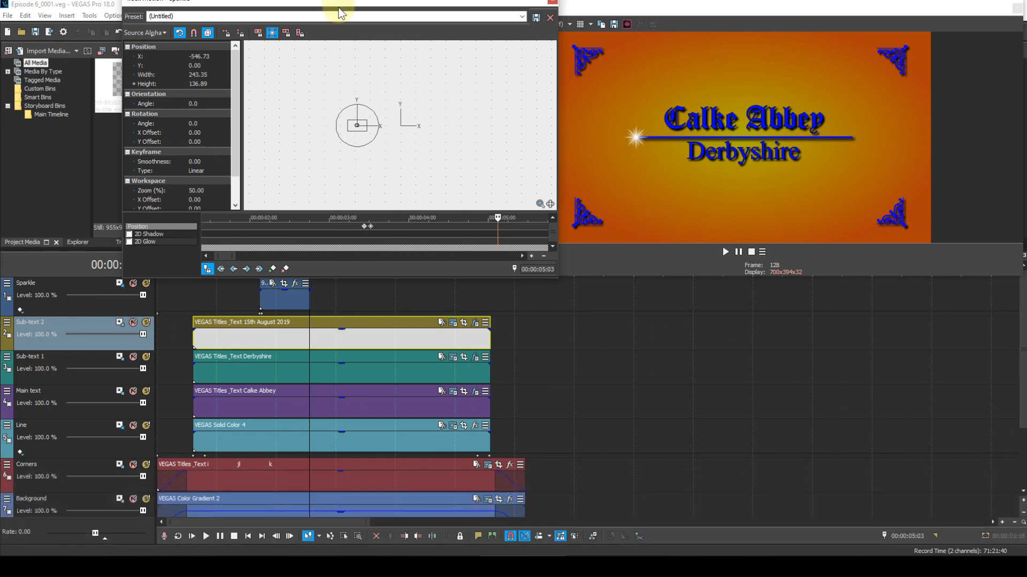
pyautogui.moveTo(340, 7); pyautogui.dragTo(410, 15)
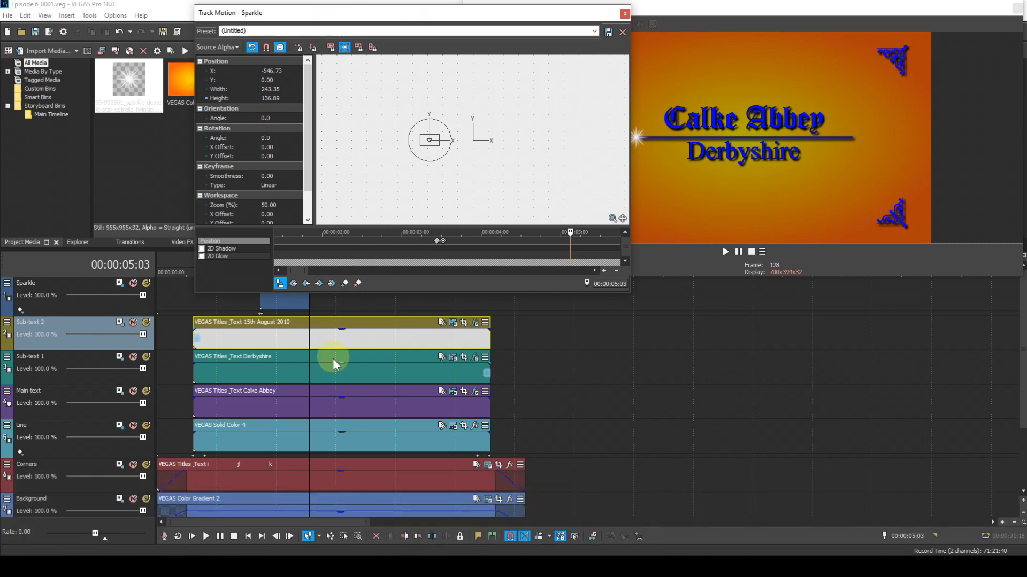
pyautogui.scroll(3, 323, 366)
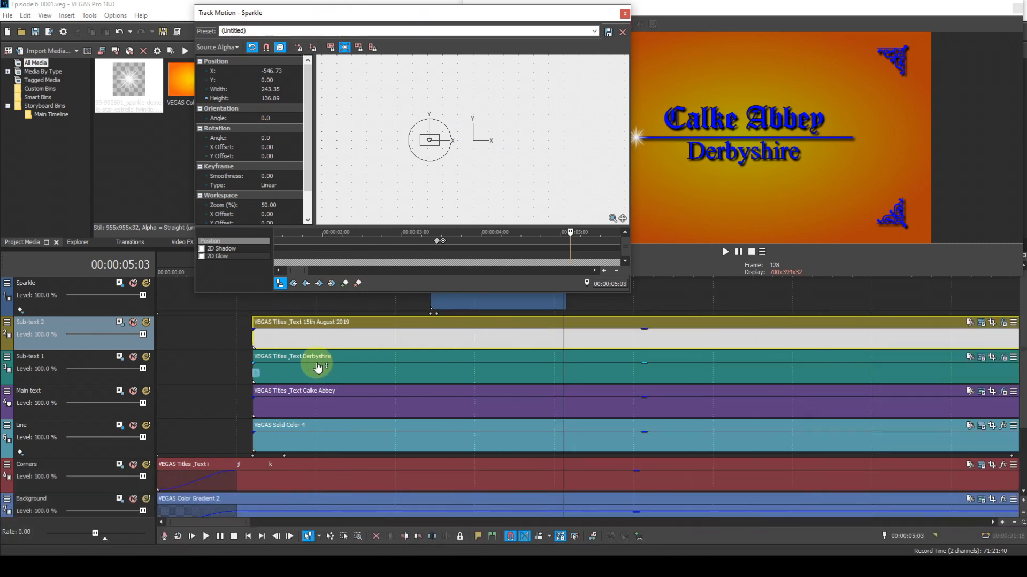
pyautogui.click(567, 326)
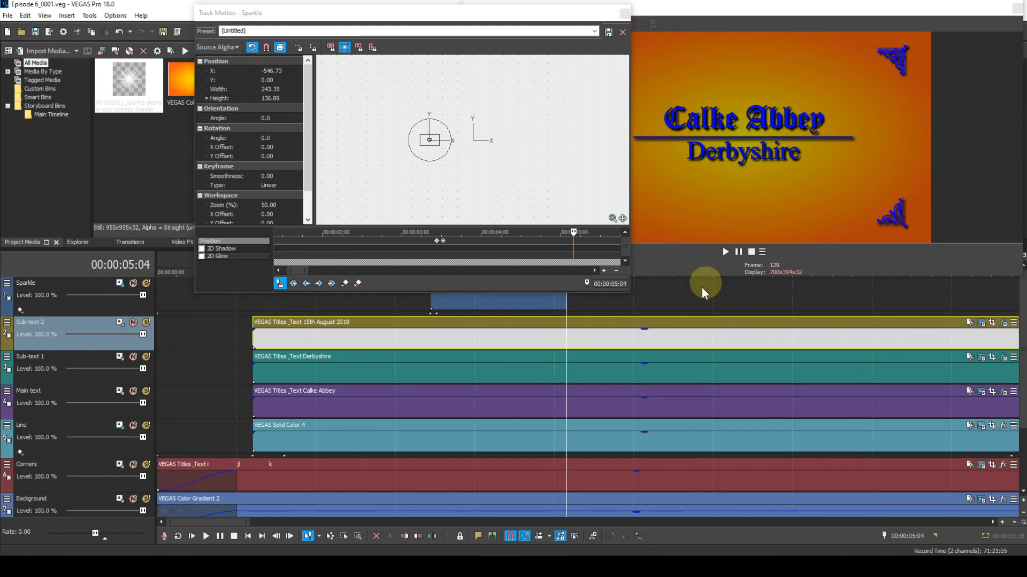
pyautogui.press('Left')
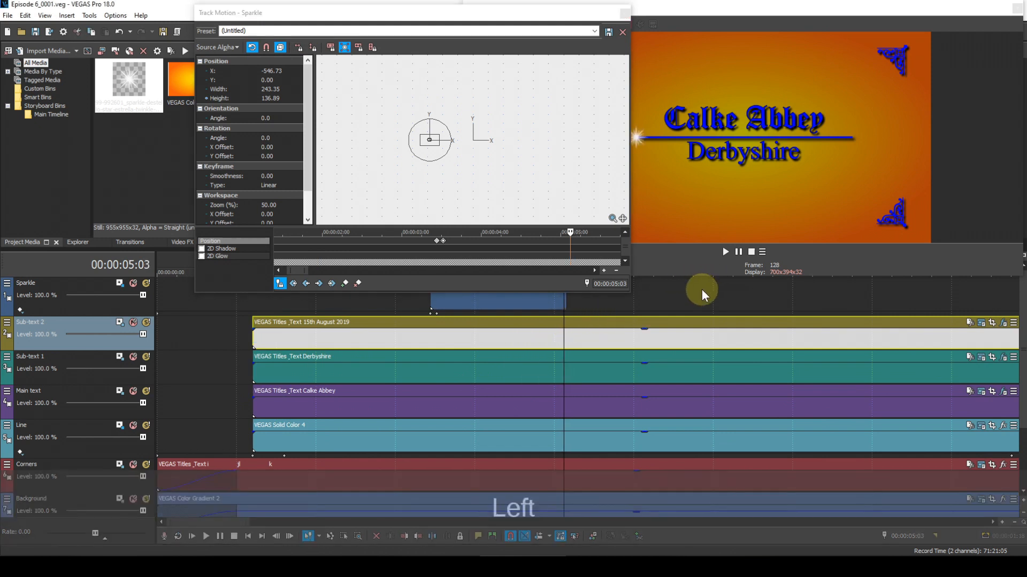
pyautogui.click(343, 283)
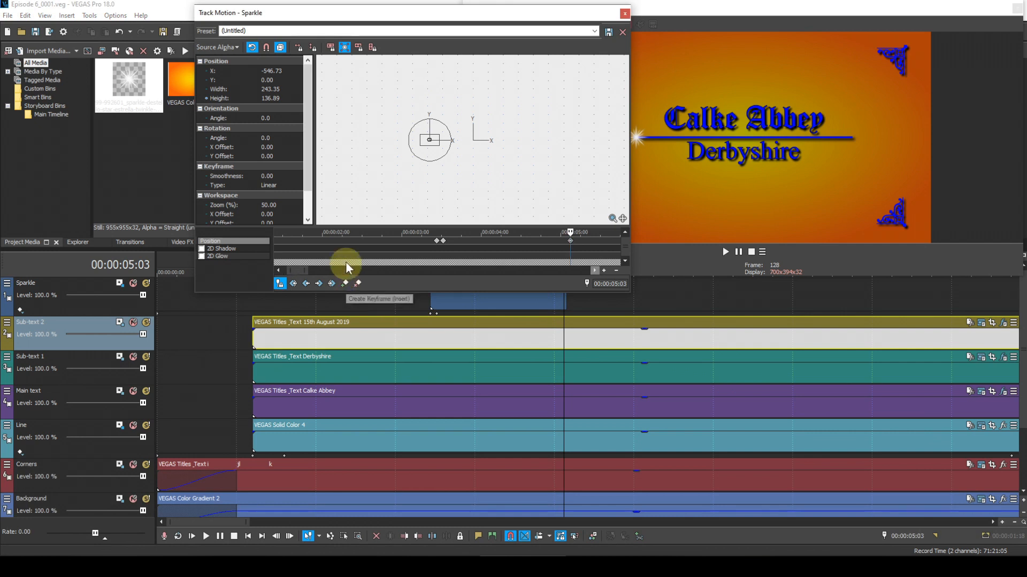
# Set the X position of the sparkle at the 00:00:05:03 keyframe to 555.95.
pyautogui.click(277, 72)
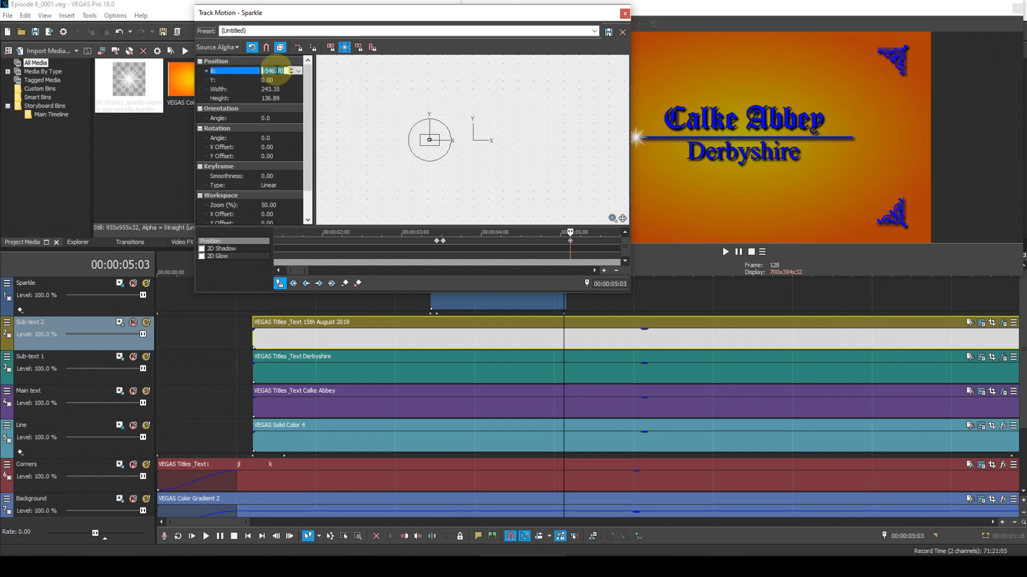
pyautogui.write('555')
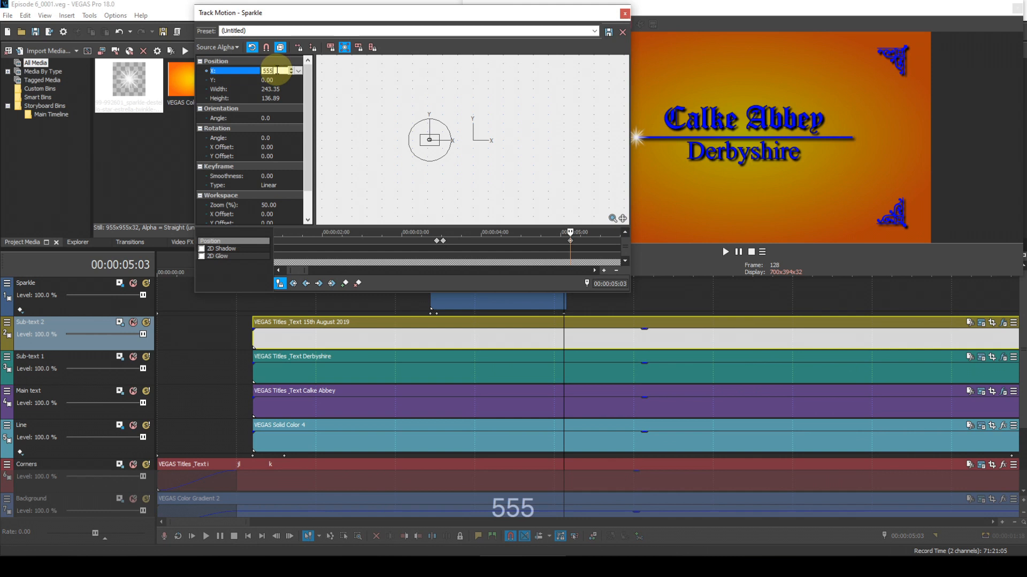
pyautogui.write('.95')
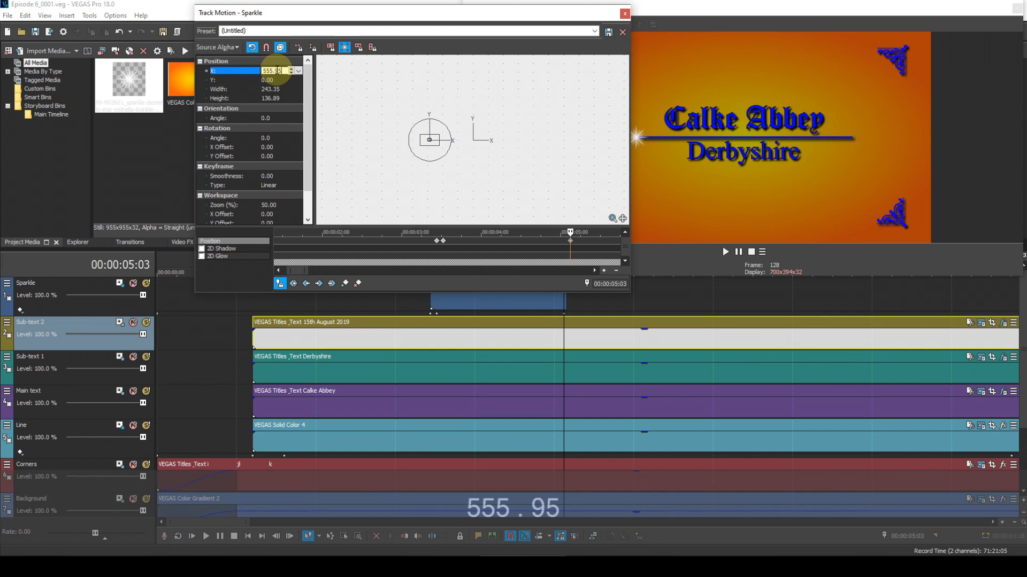
pyautogui.press('Return')
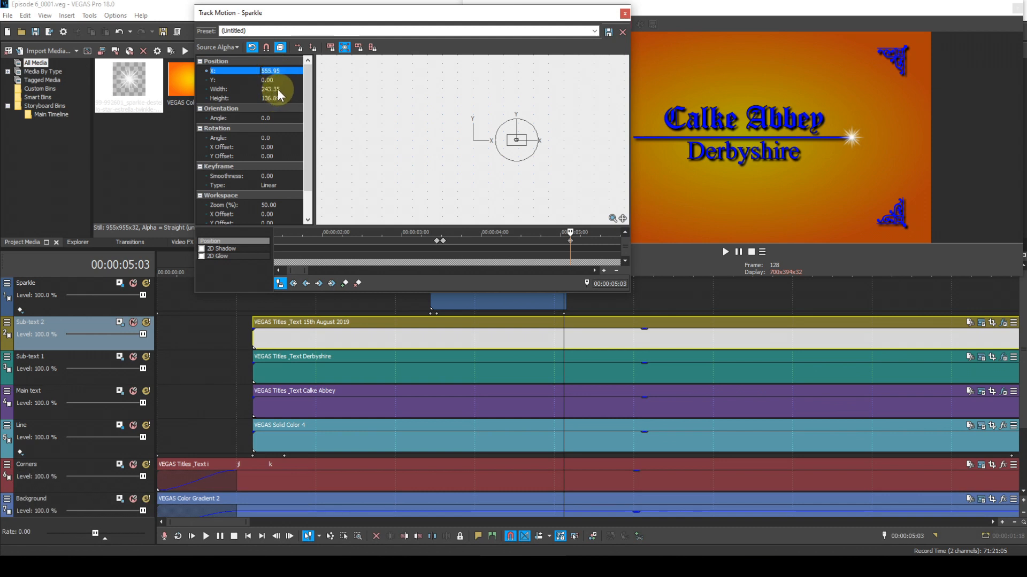
# Shrink the sparkle at the 00:00:05:03 keyframe to a width of 11.71 and a height of 6.59.
pyautogui.click(273, 89)
pyautogui.write('11')
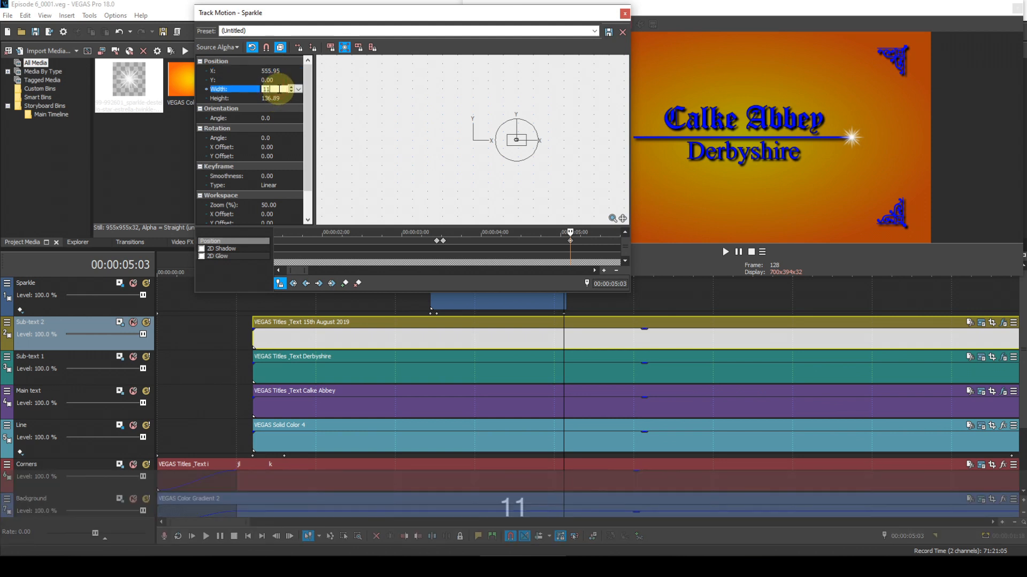
pyautogui.write('.71')
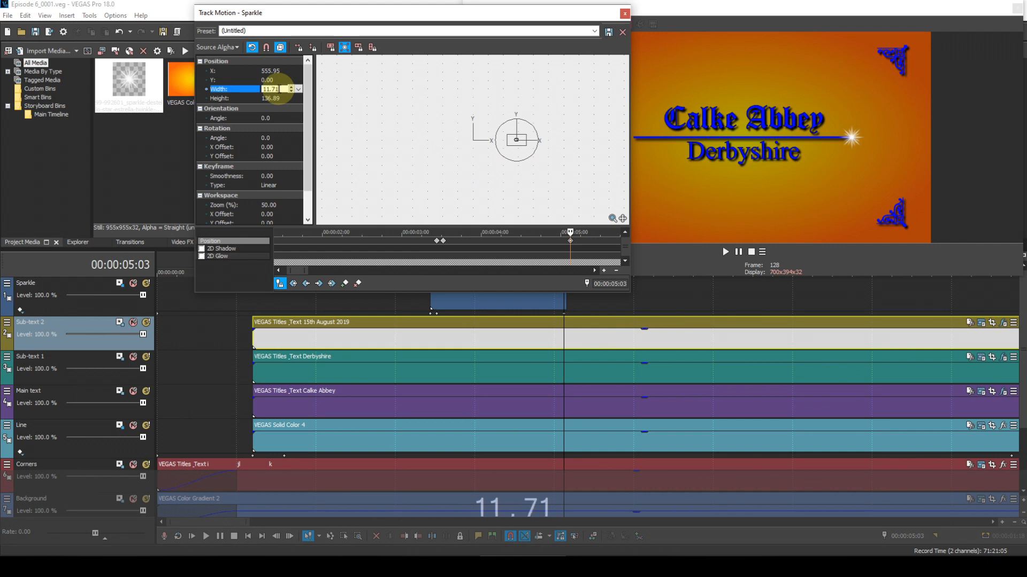
pyautogui.press('Return')
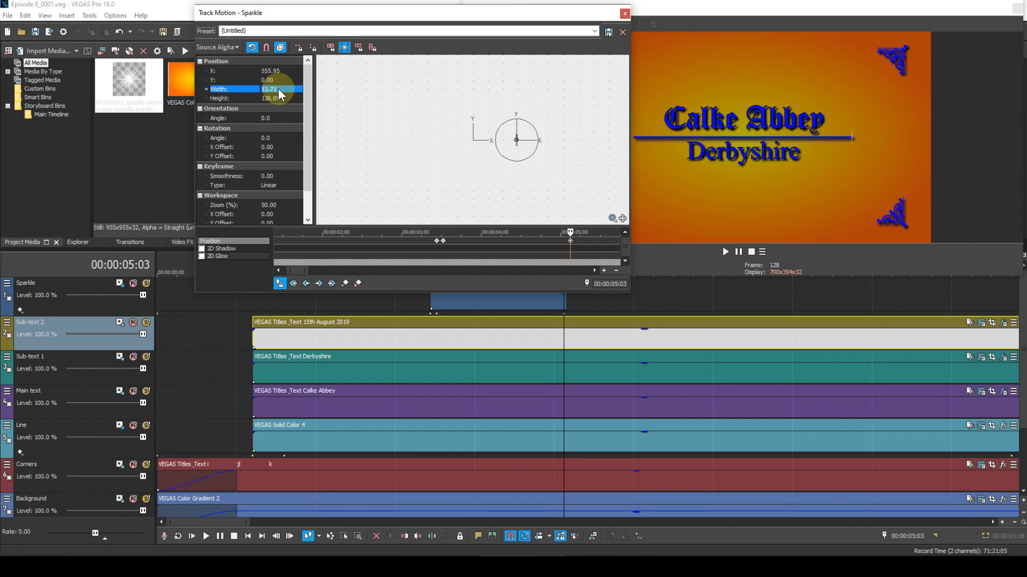
pyautogui.click(268, 98)
pyautogui.write('6')
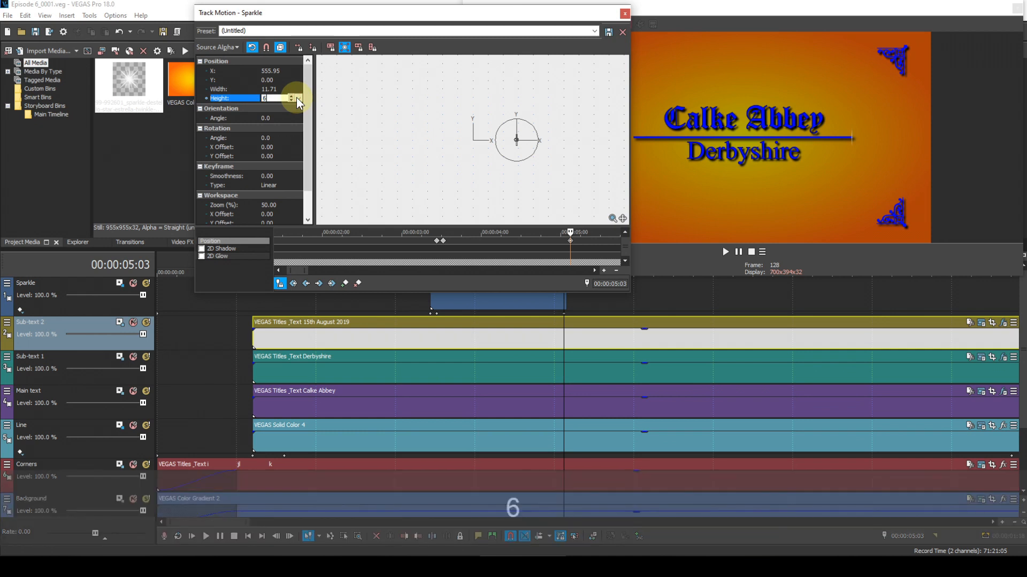
pyautogui.write('.59')
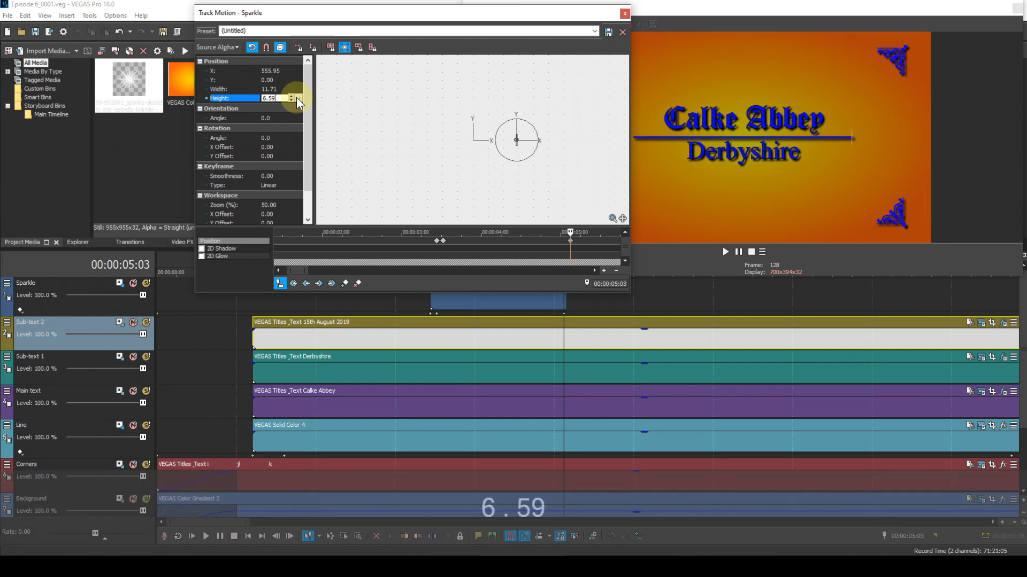
pyautogui.press('Return')
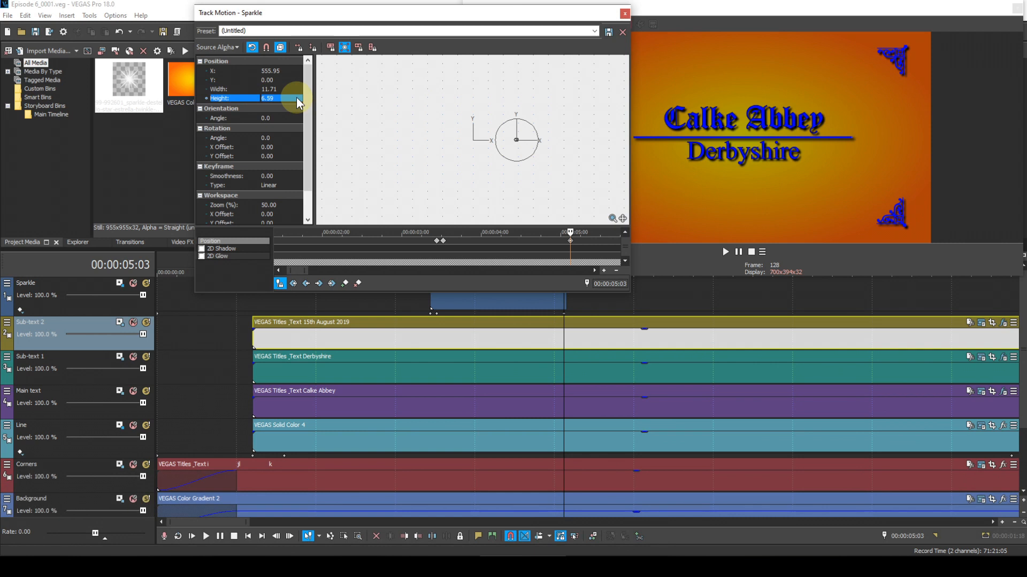
# Add a Position keyframe to the Sparkle track motion two frames before the last one, at 00:00:05:01.
pyautogui.click(244, 234)
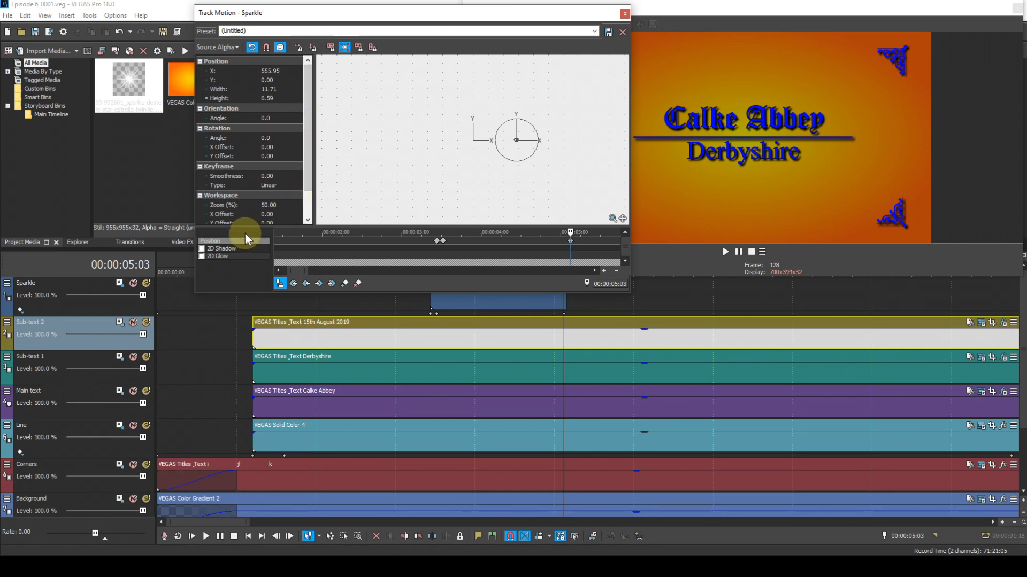
pyautogui.press('Left')
pyautogui.press('Left')
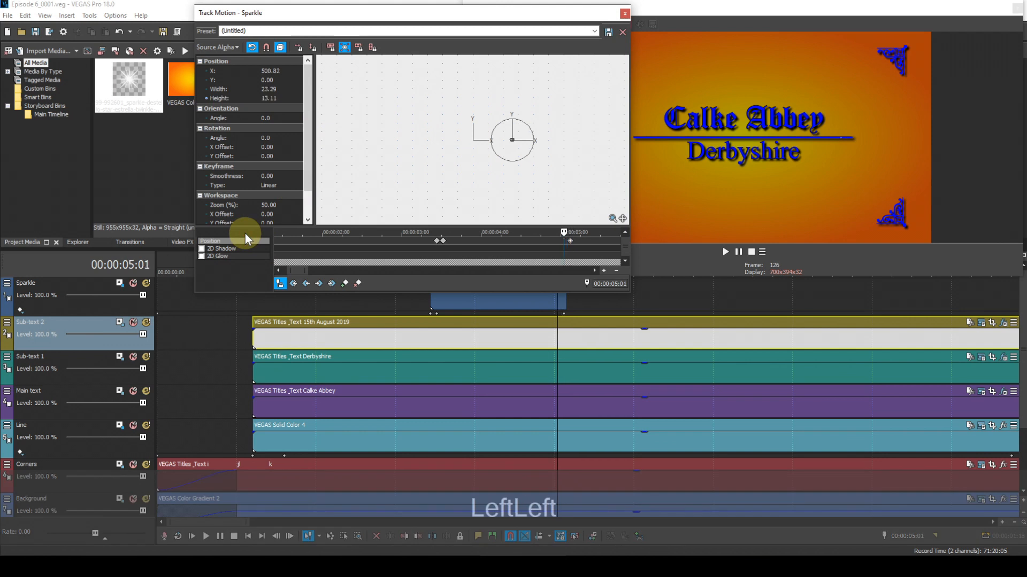
pyautogui.click(344, 284)
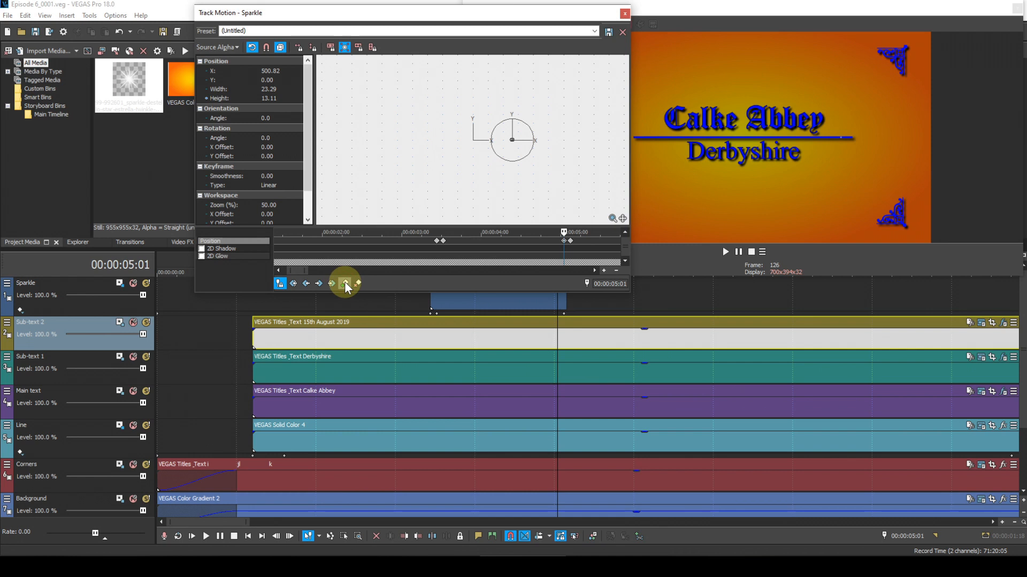
# Set the X position of the sparkle at the 00:00:05:01 keyframe to 559.95.
pyautogui.click(278, 70)
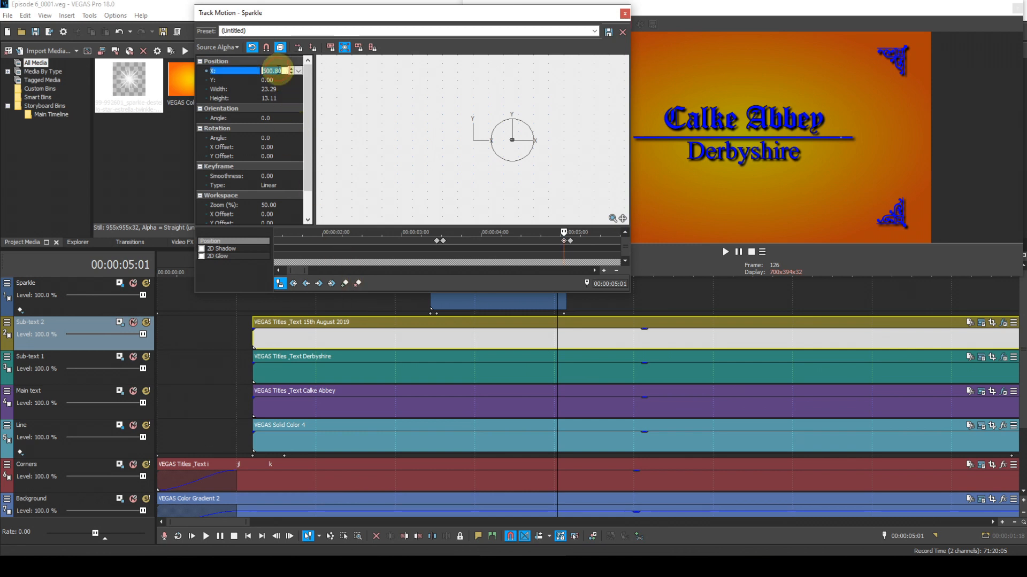
pyautogui.write('55')
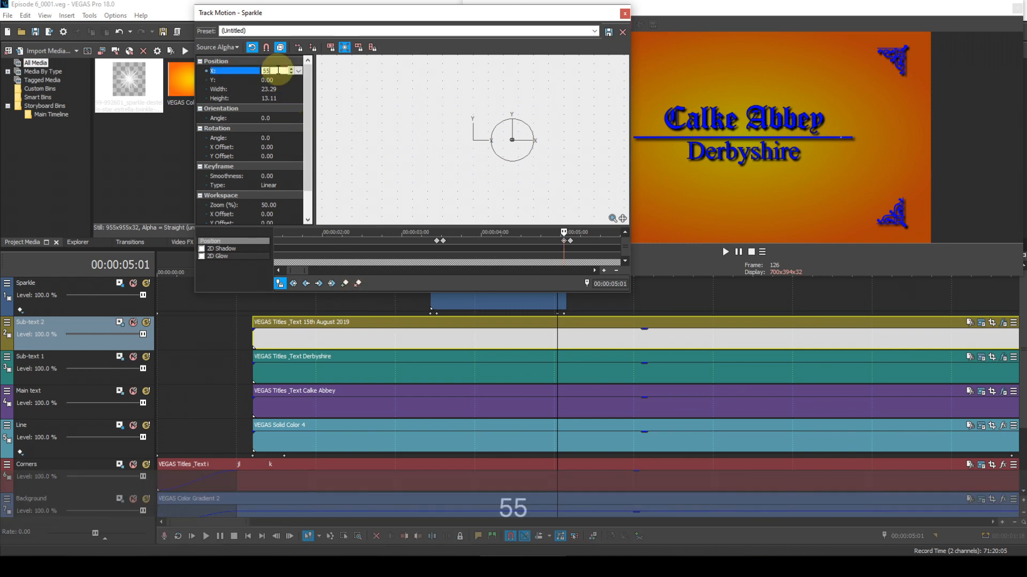
pyautogui.write('9')
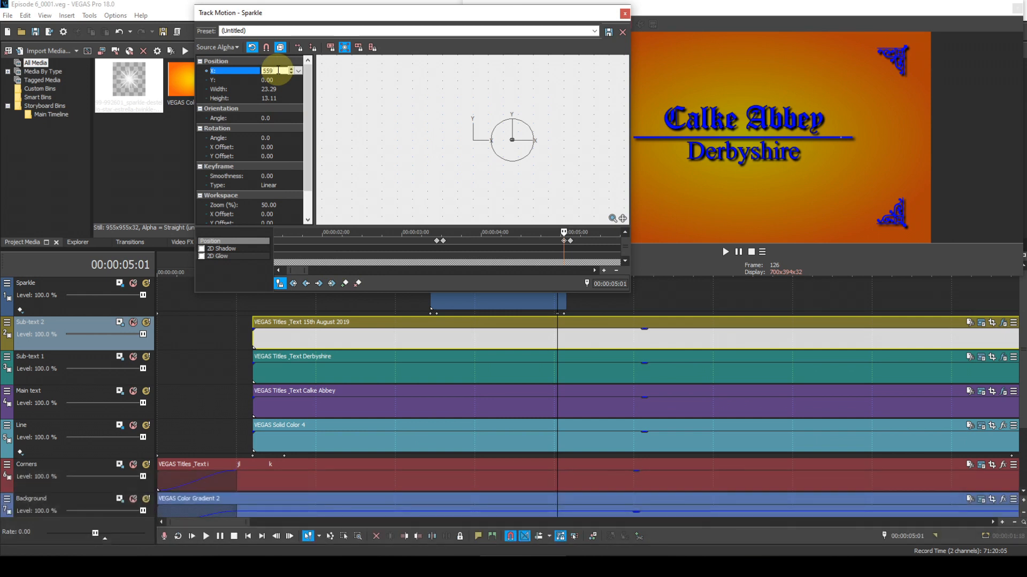
pyautogui.write('.95')
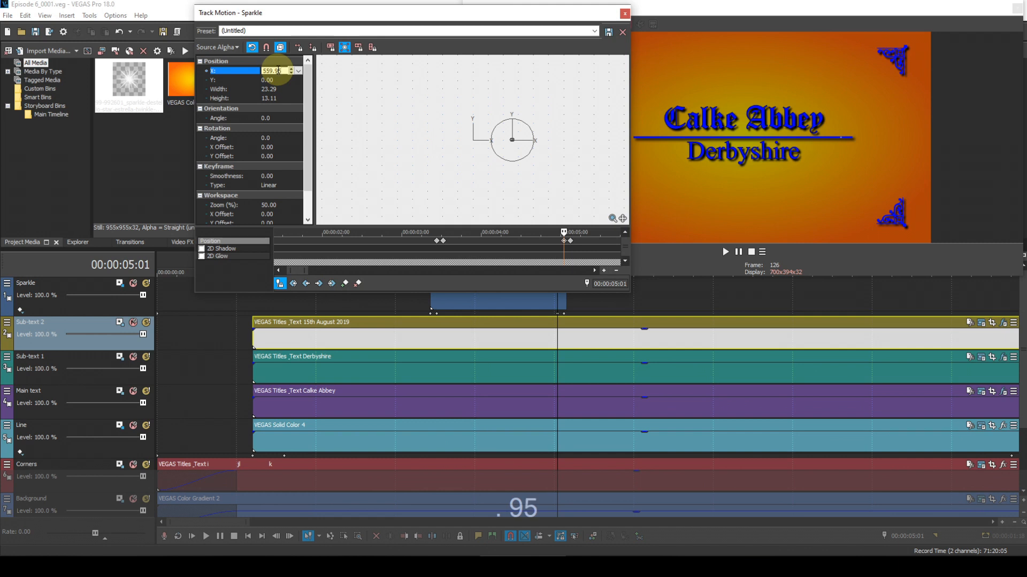
pyautogui.press('Return')
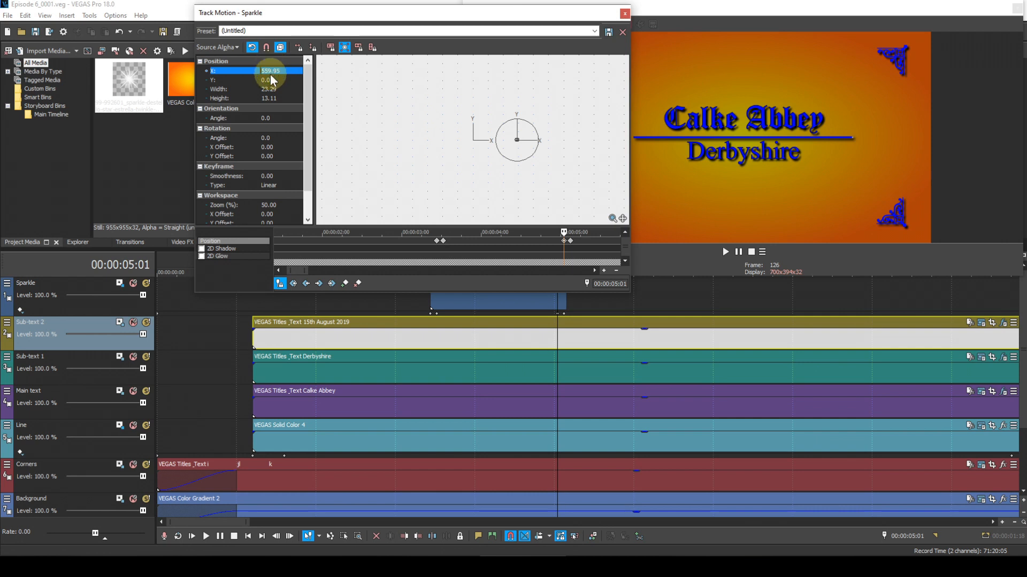
# Enlarge the sparkle at the 00:00:05:01 keyframe to a width of 243.35 and a height of 136.89, and close the track motion settings.
pyautogui.click(271, 89)
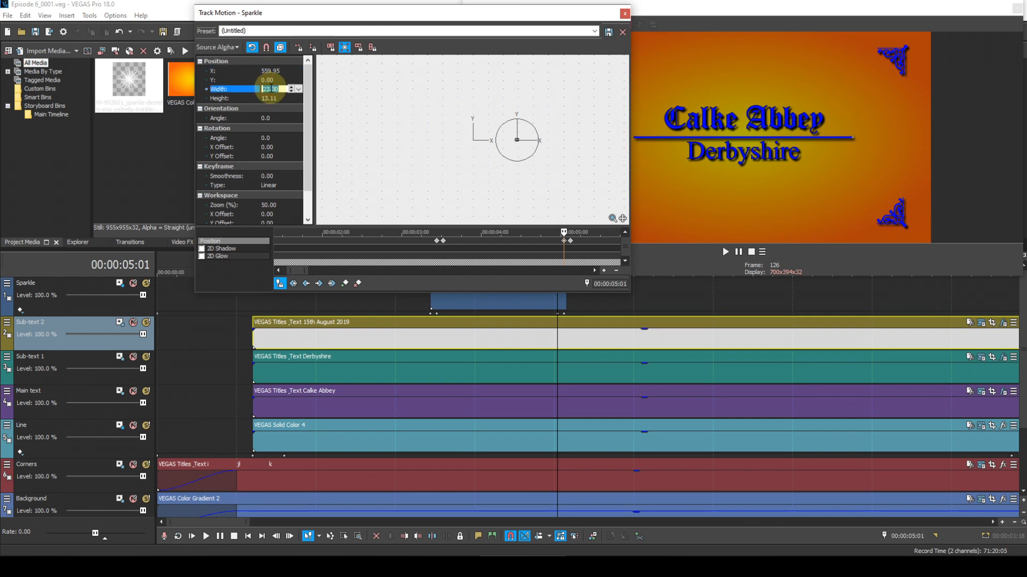
pyautogui.write('243')
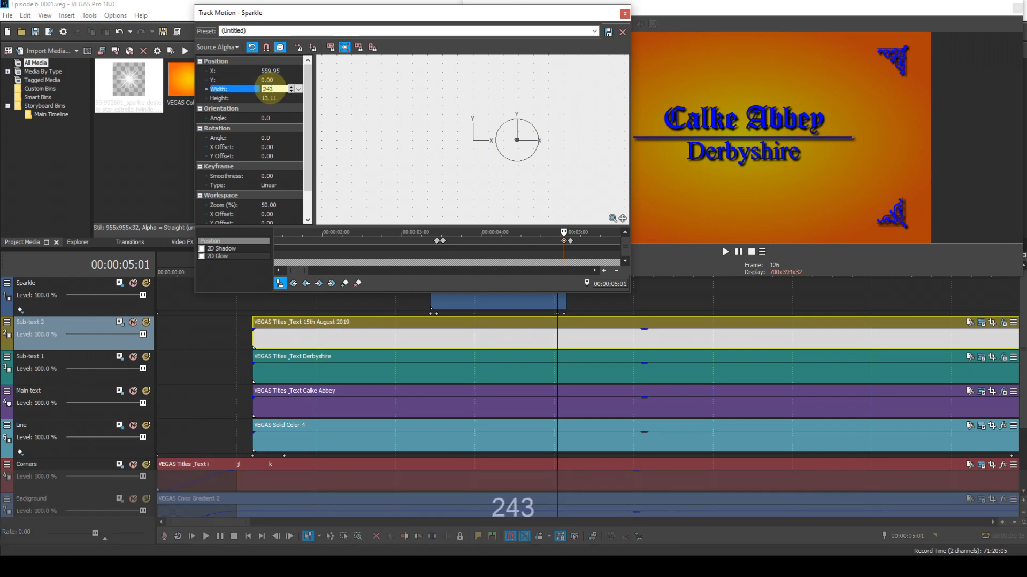
pyautogui.write('.35')
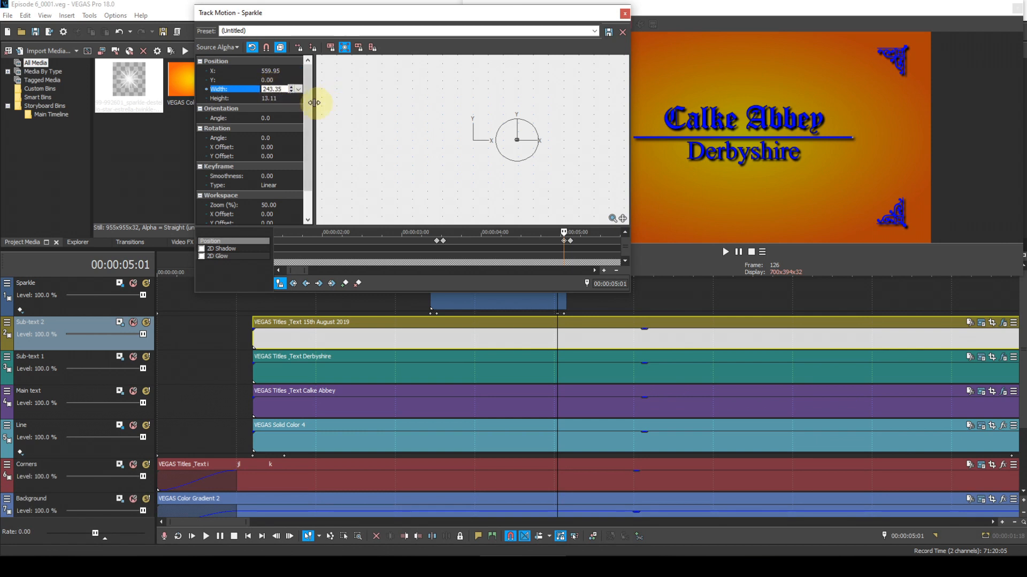
pyautogui.click(288, 98)
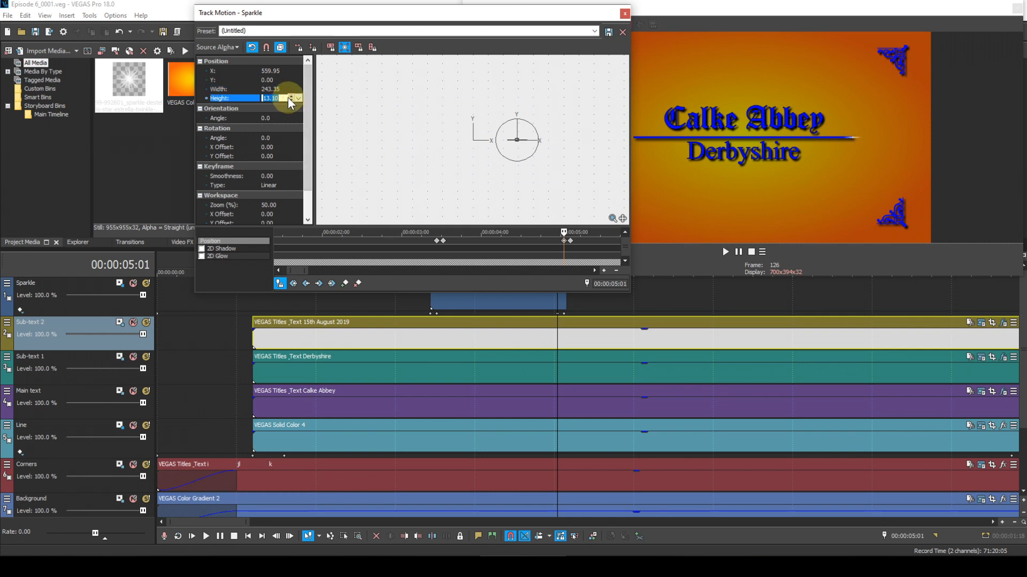
pyautogui.write('136.89')
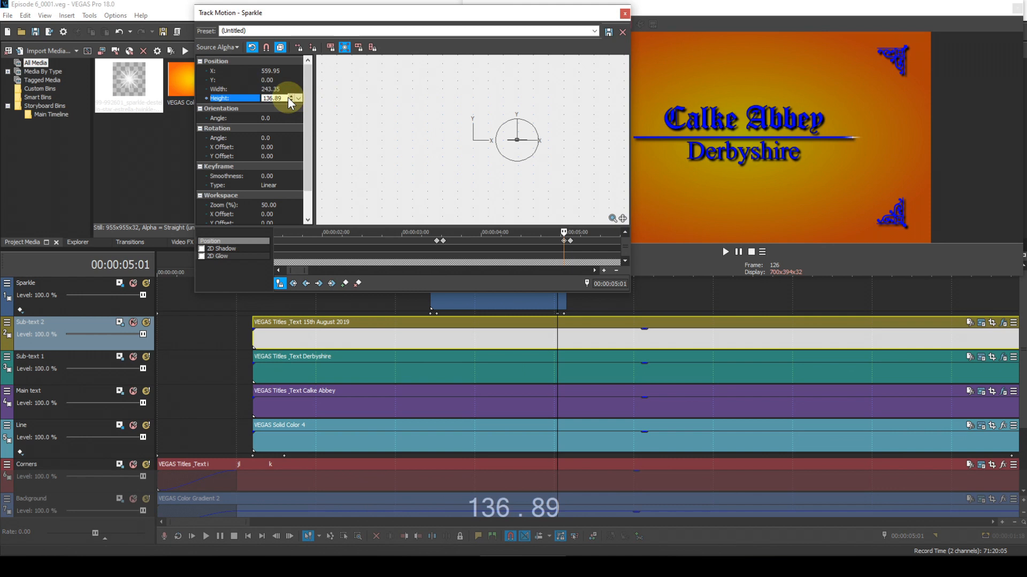
pyautogui.press('Return')
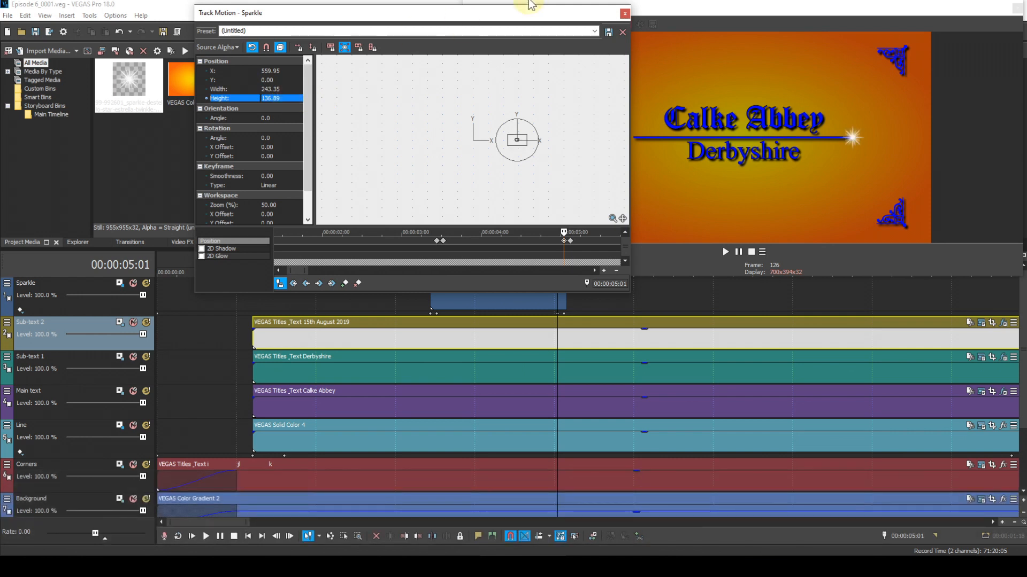
pyautogui.click(625, 14)
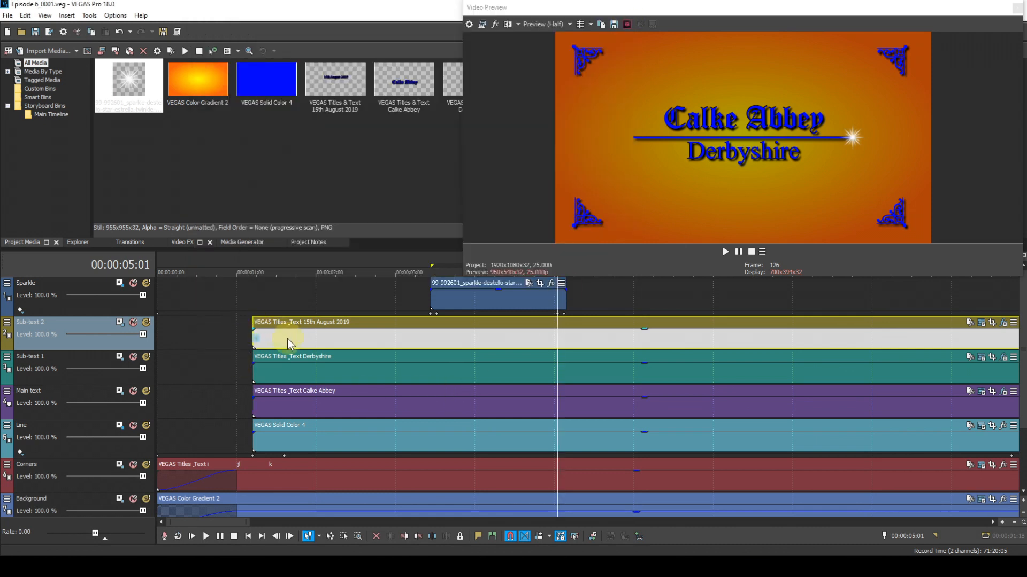
# Play back the title sequence from the start of the text events to check the sparkle's movement along the line.
pyautogui.scroll(-4, 357, 355)
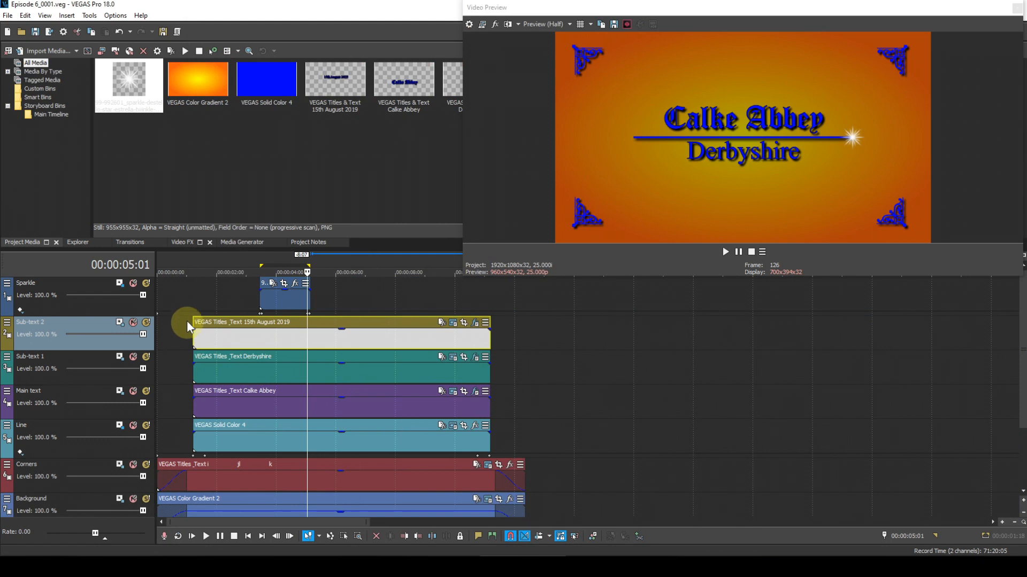
pyautogui.click(190, 297)
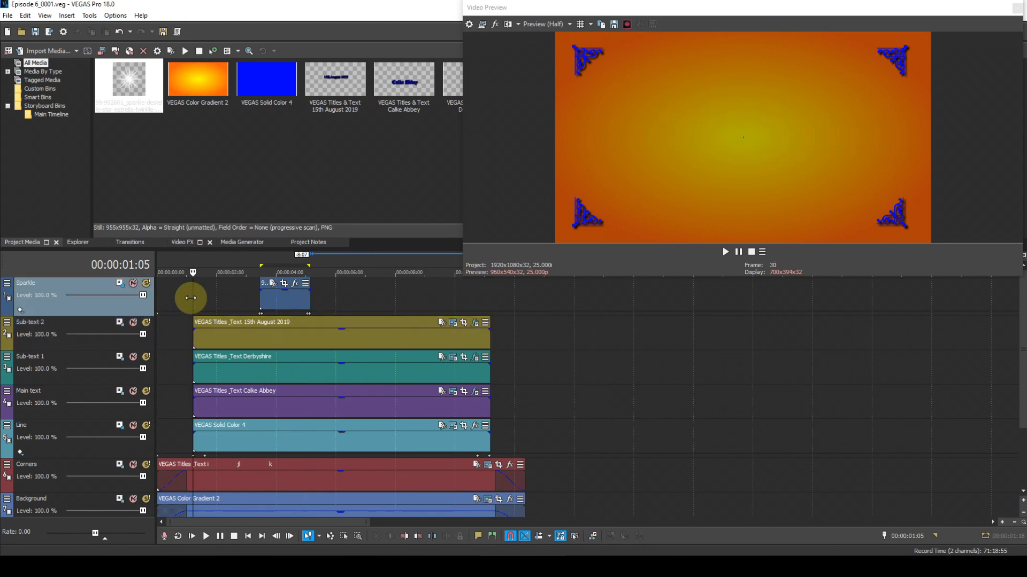
pyautogui.press('space')
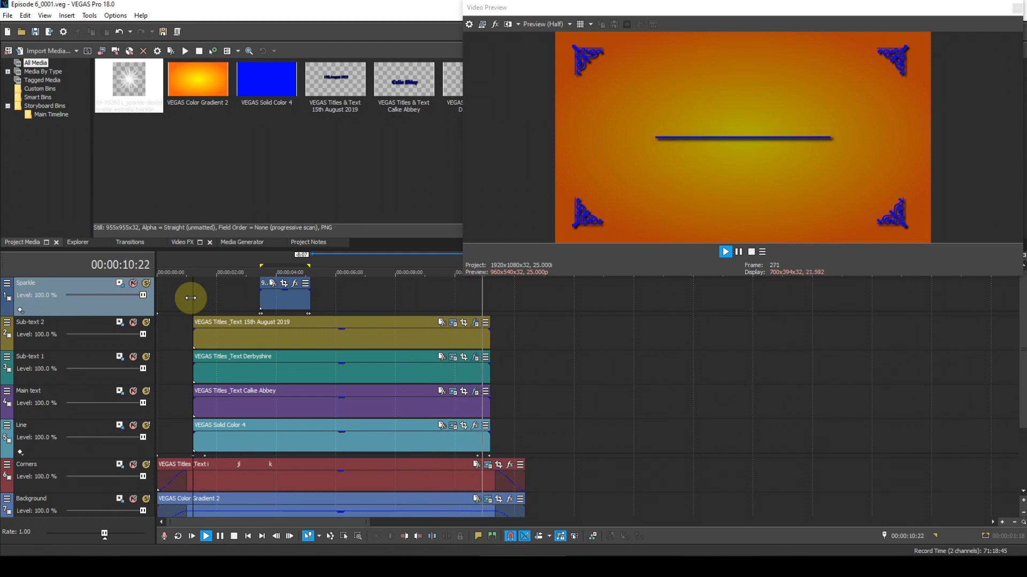
pyautogui.press('space')
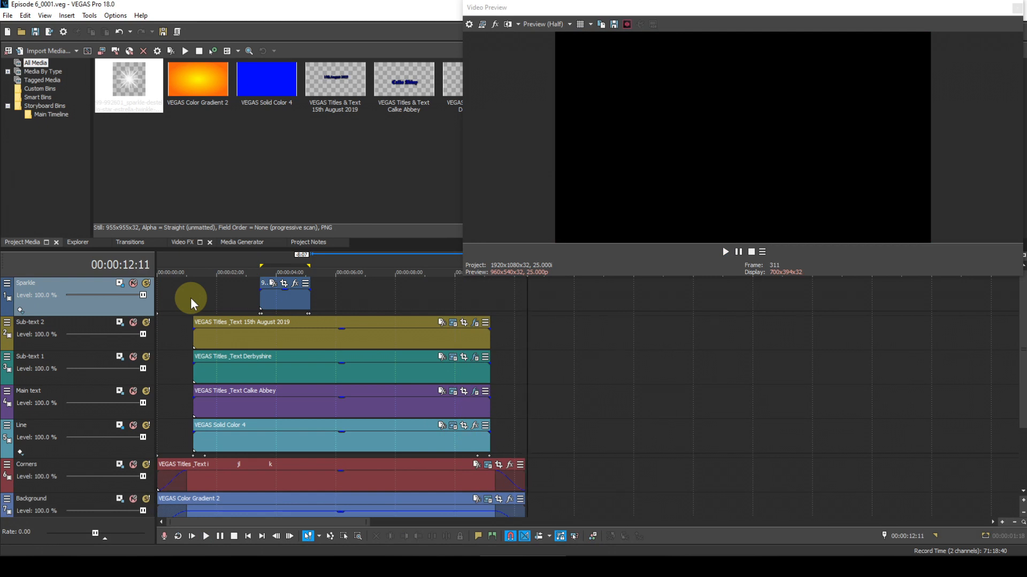
pyautogui.click(192, 295)
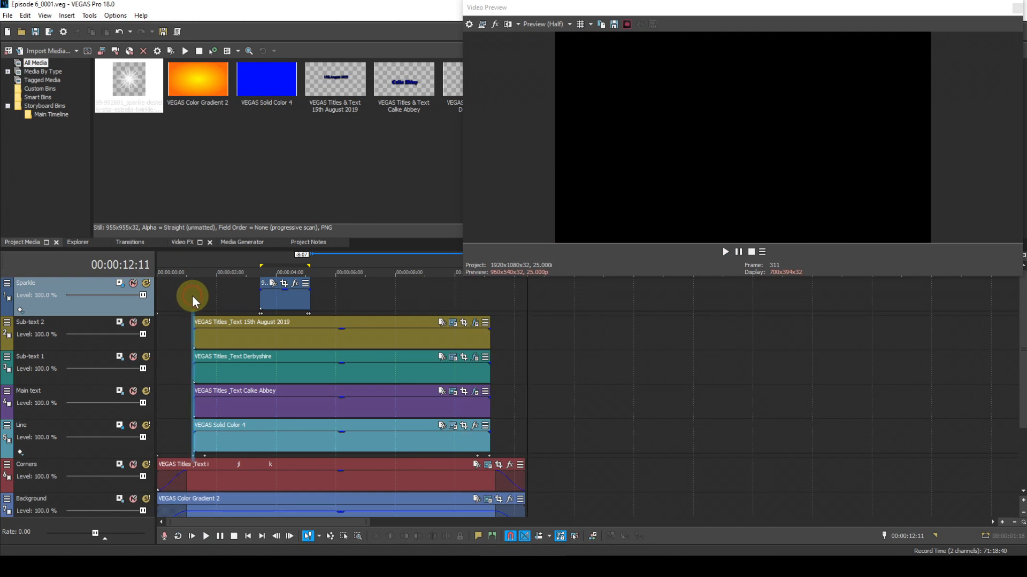